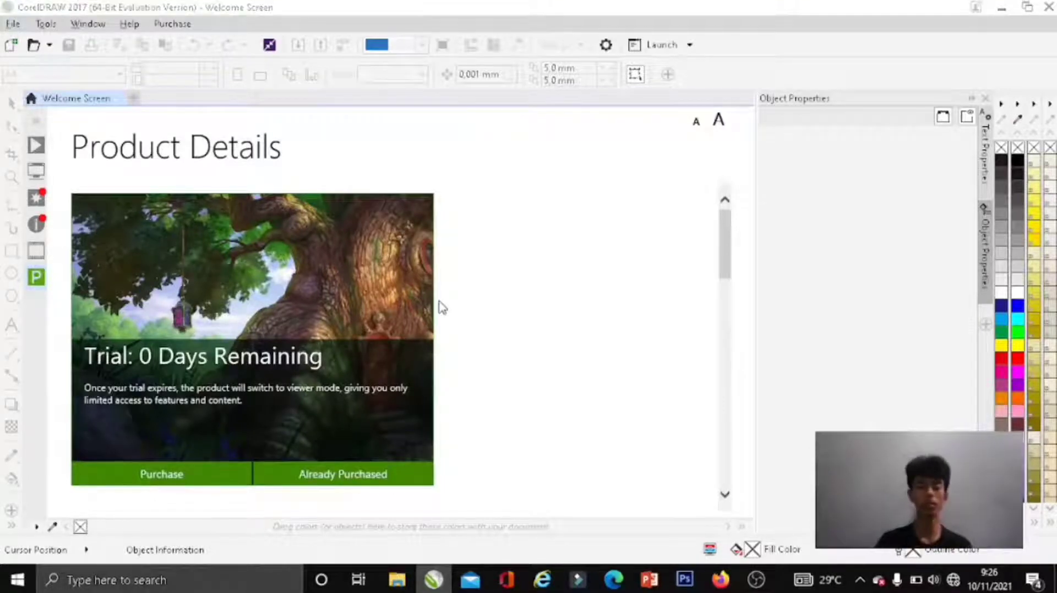
Step: Create a new A4 document (210 × 297 mm, RGB, 300 dpi) named 'ST WEAR'
key(ctrl+n)
key(BackSpace)
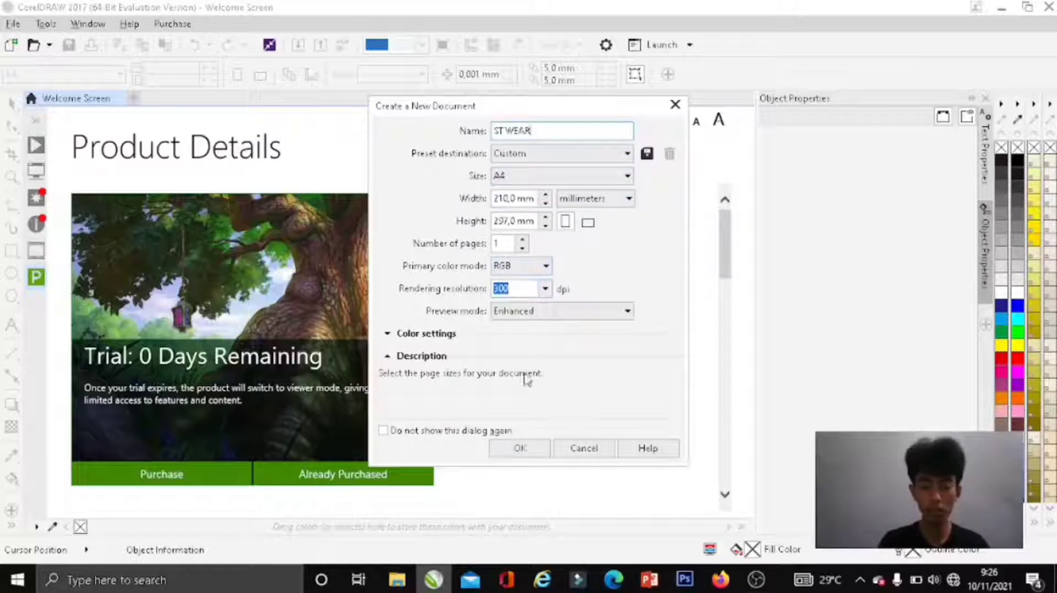
click(520, 448)
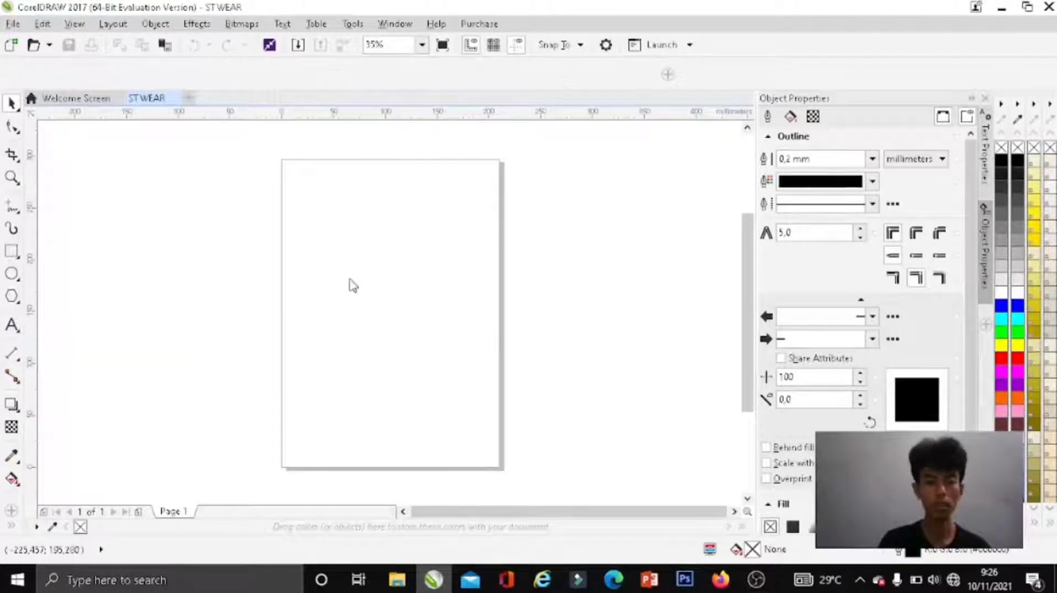
Step: Add the artistic text 'jhnsn' in Arial 24 pt near the upper middle of the page
click(12, 326)
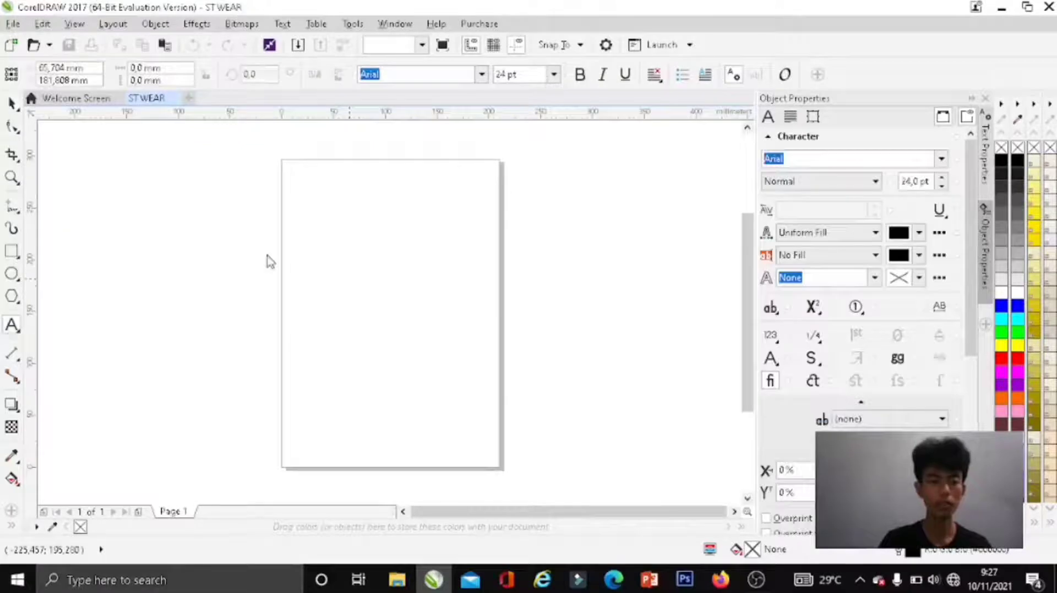
click(349, 277)
text(S)
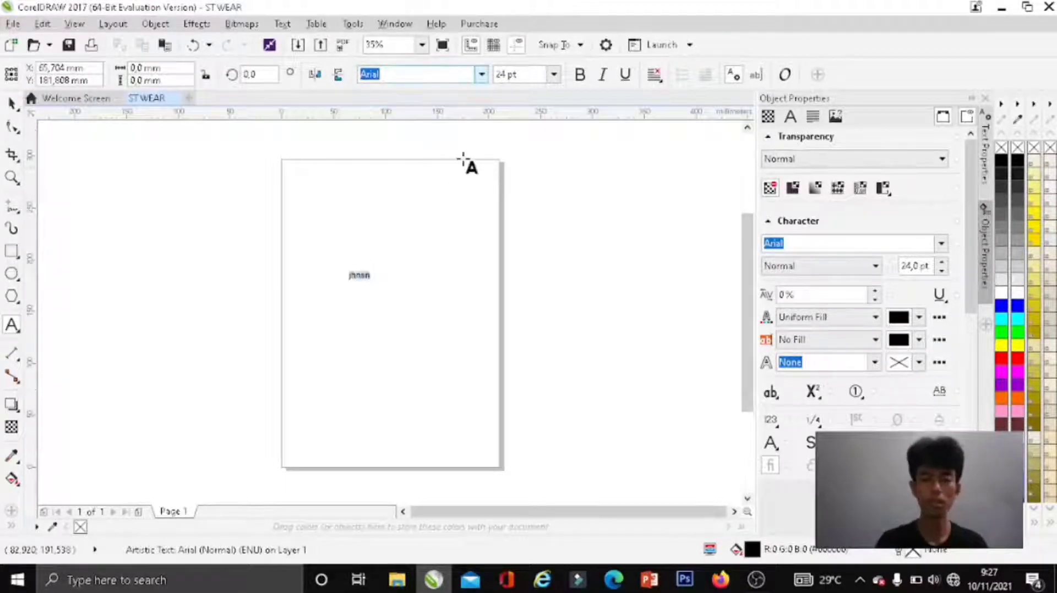
key(Escape)
click(482, 75)
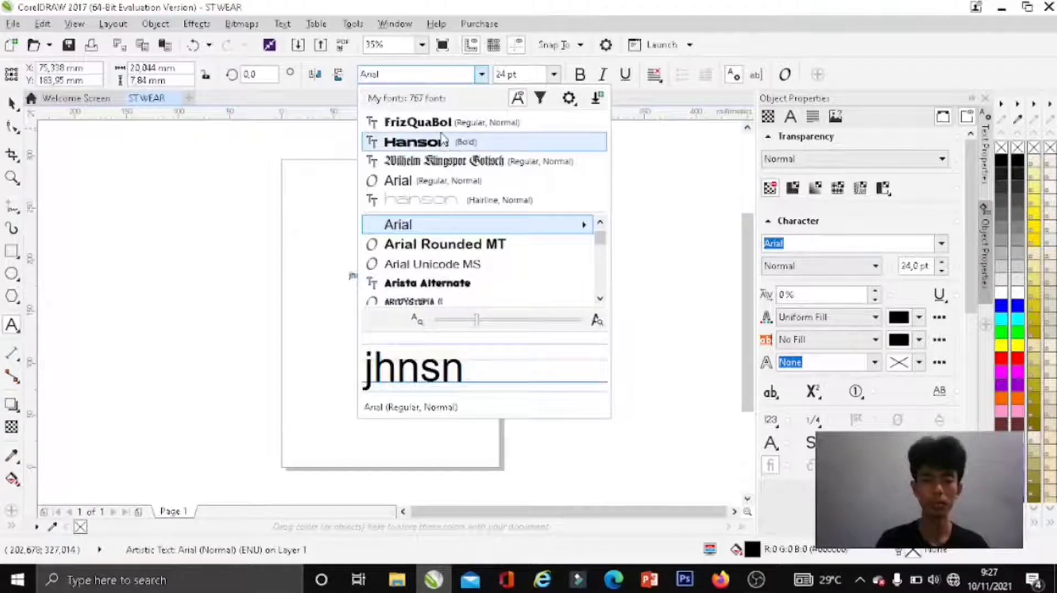
Step: Set 'jhnsn' in Wilhelm Klingspor Gotisch and enlarge it on the page
click(439, 160)
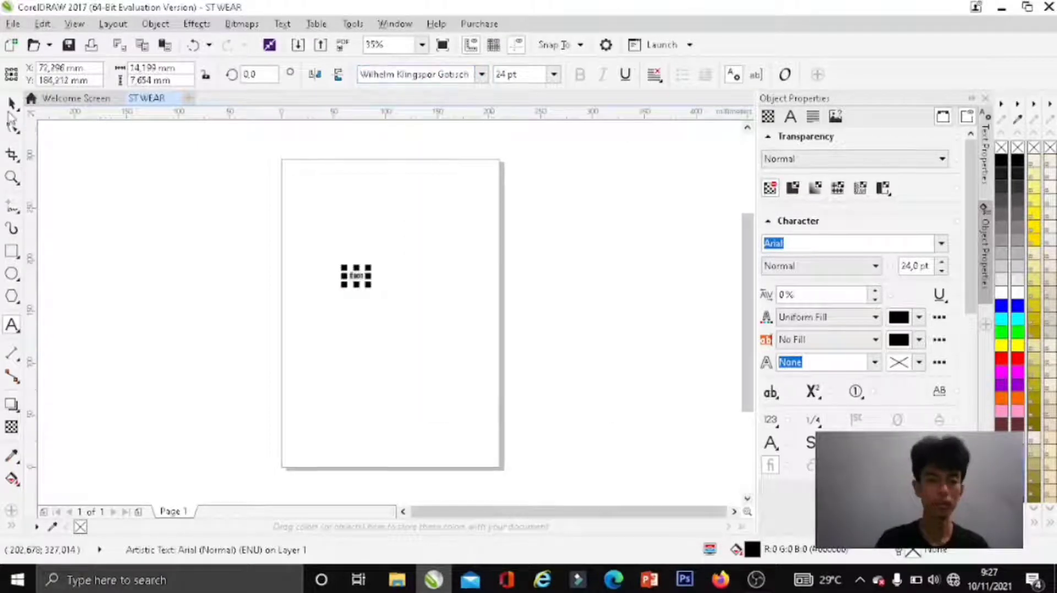
drag(368, 268, 397, 227)
mouse_move(357, 273)
mouse_down()
mouse_move(387, 287)
mouse_move(372, 231)
mouse_up()
scroll(386, 288, up, 5)
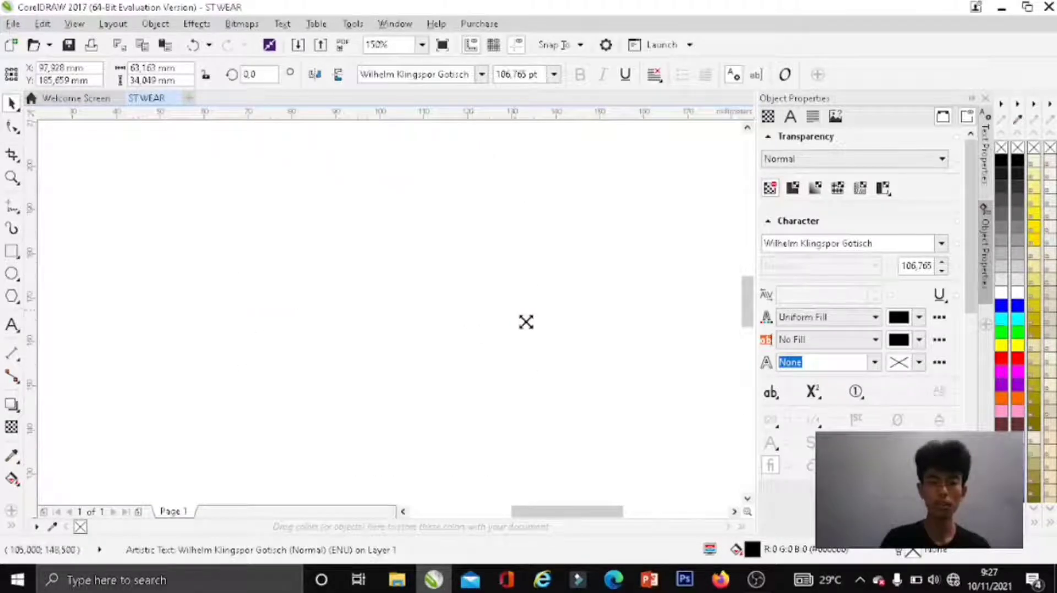
drag(530, 325, 418, 232)
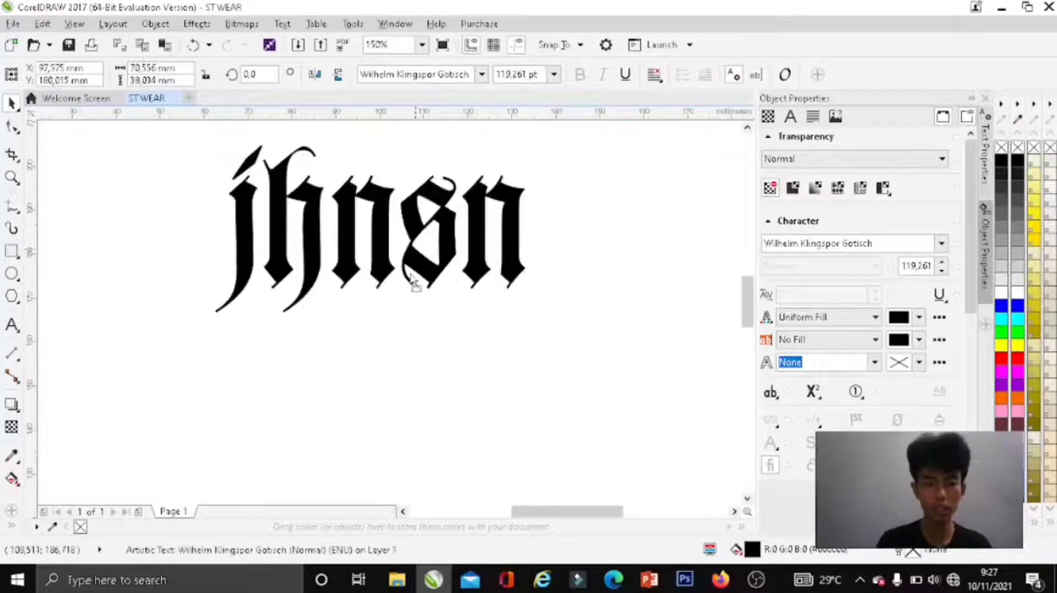
Step: Convert the lettering to curves with a 0.5 mm black outline and no fill
key(ctrl+q)
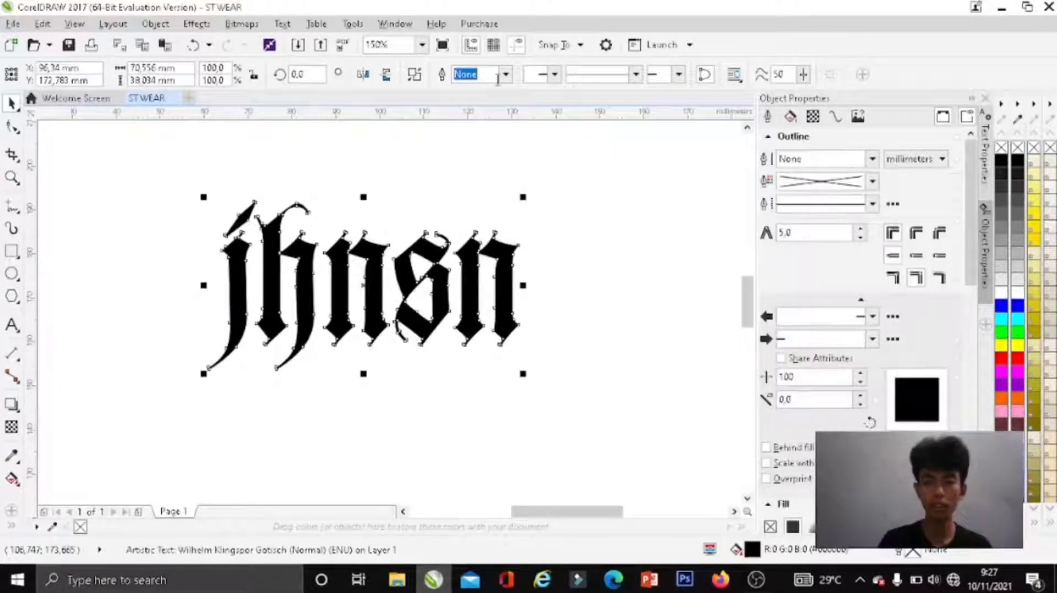
click(506, 74)
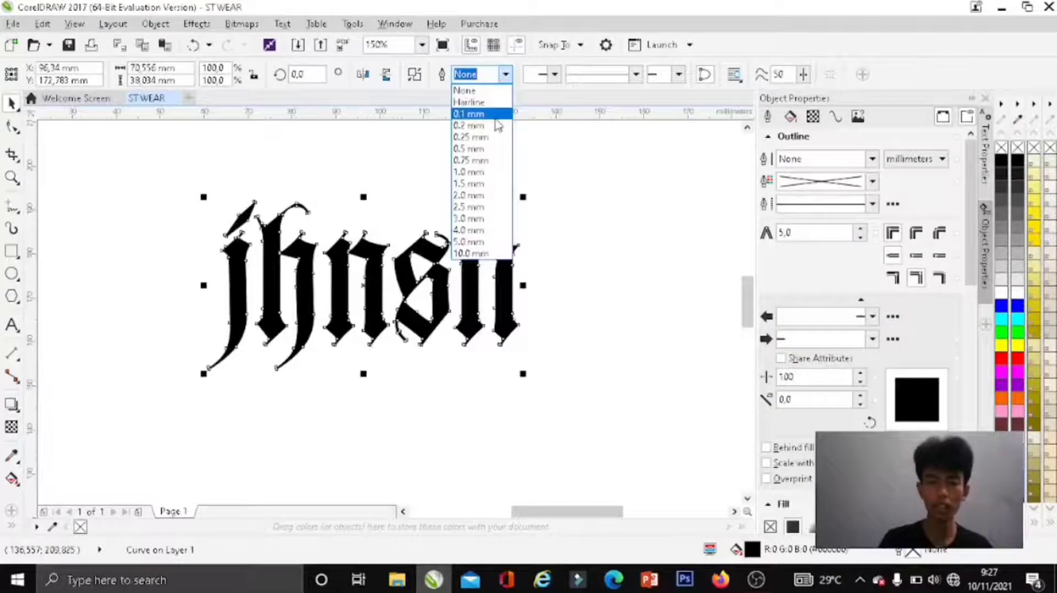
click(484, 149)
right_click(1001, 158)
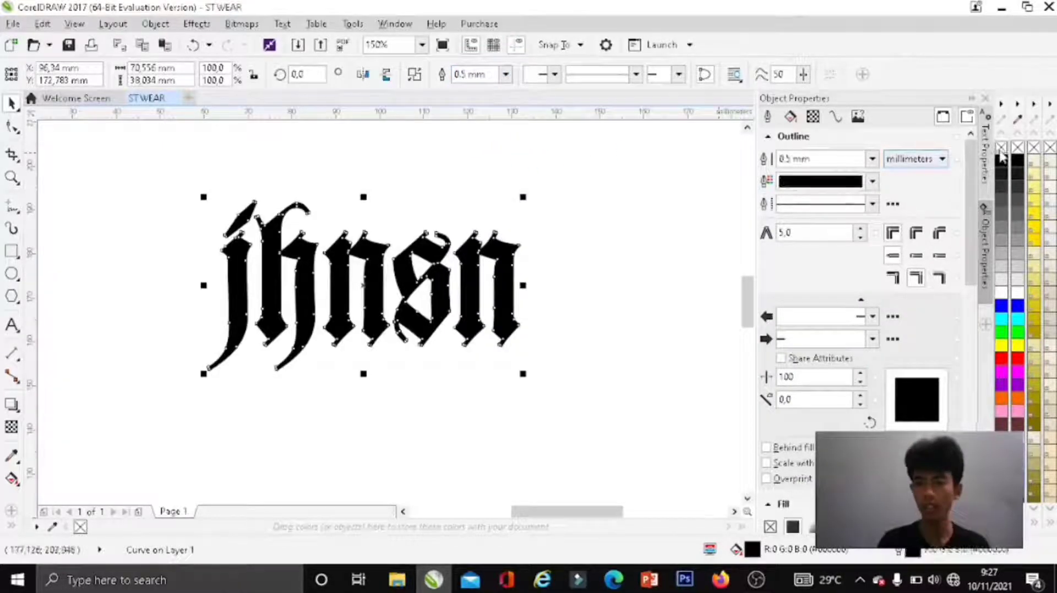
click(1001, 148)
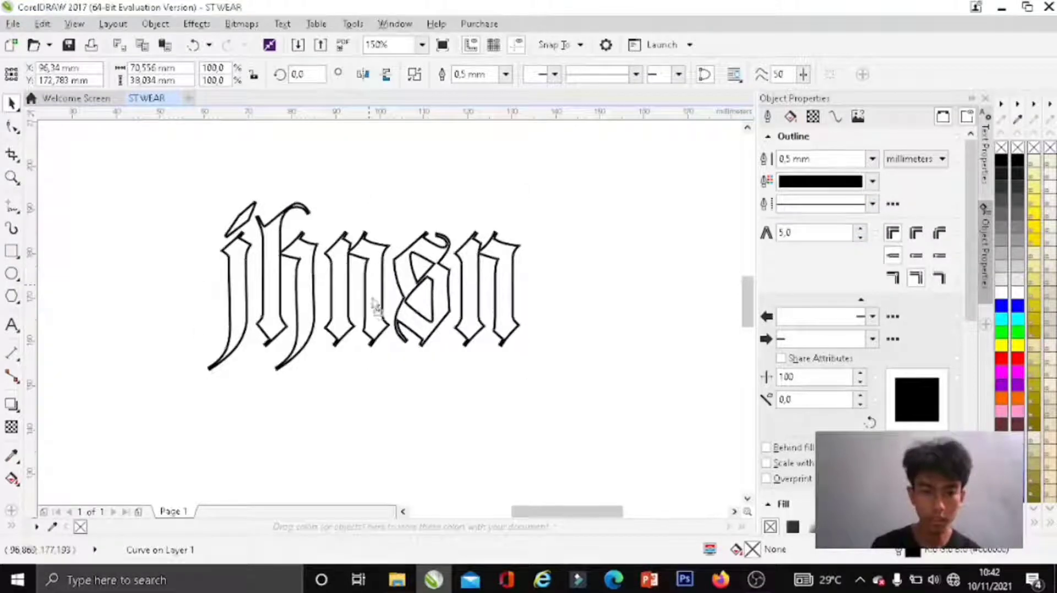
drag(377, 306, 414, 275)
click(414, 275)
key(F3)
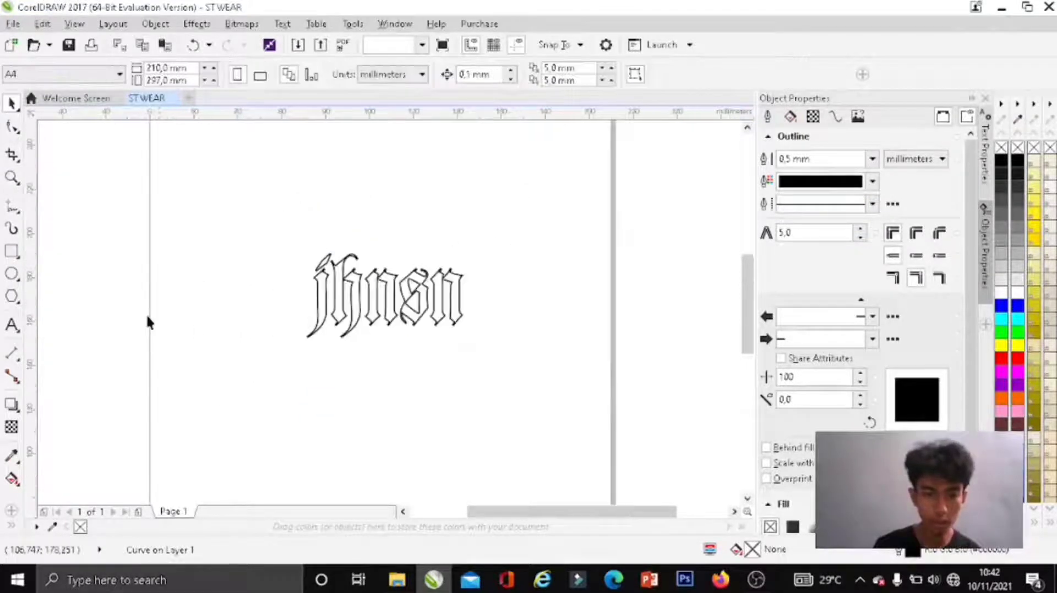
Step: Draw a 19.579 mm circle to the left of the 'jhnsn' lettering
scroll(252, 325, up, 2)
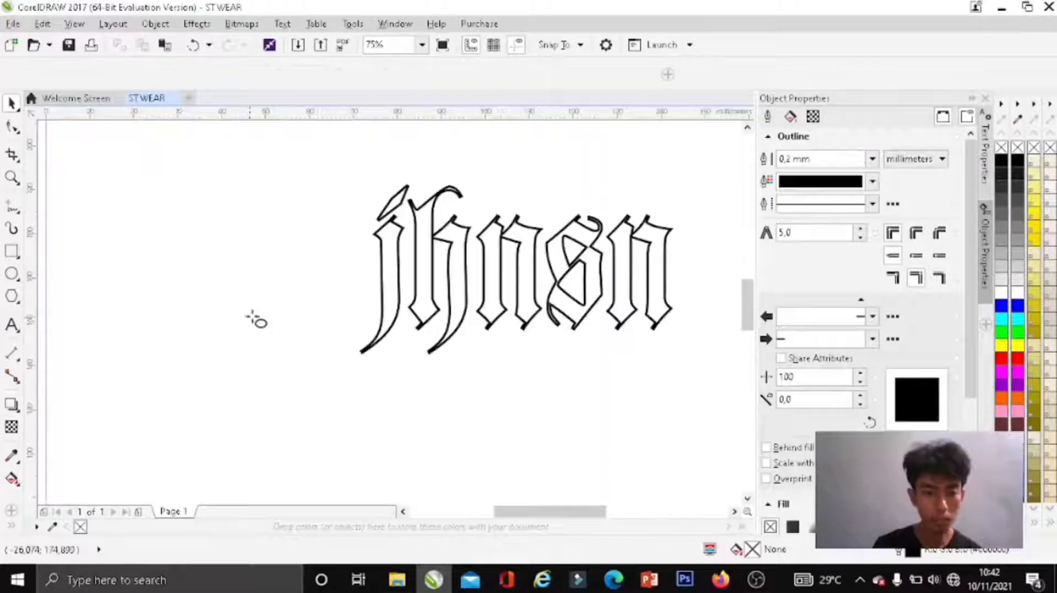
key(F7)
drag(210, 283, 306, 379)
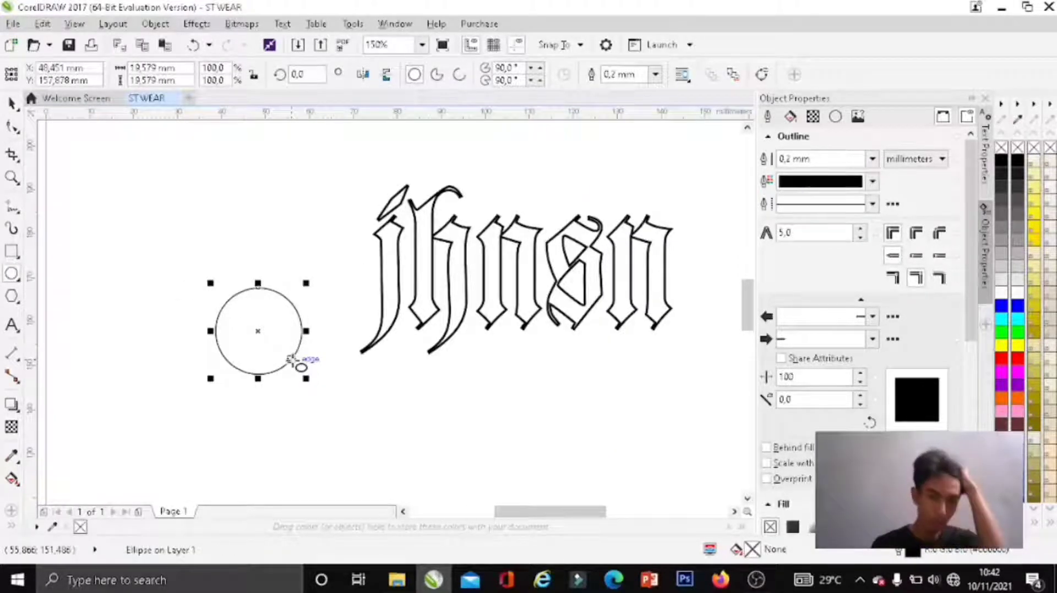
click(271, 334)
scroll(272, 334, up, 2)
click(11, 104)
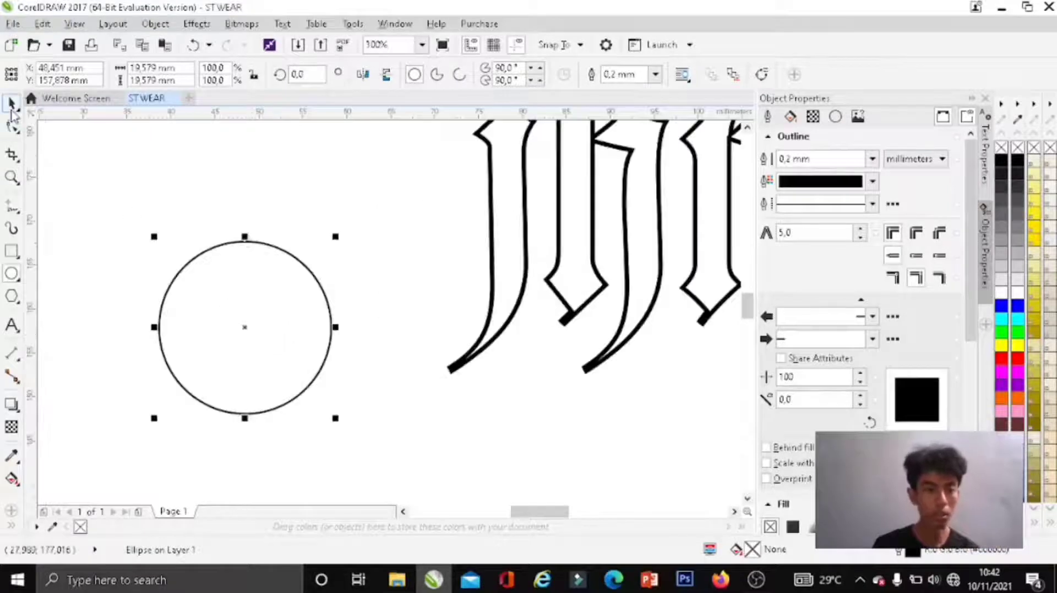
mouse_move(271, 337)
mouse_down()
mouse_move(317, 329)
mouse_move(314, 320)
mouse_up()
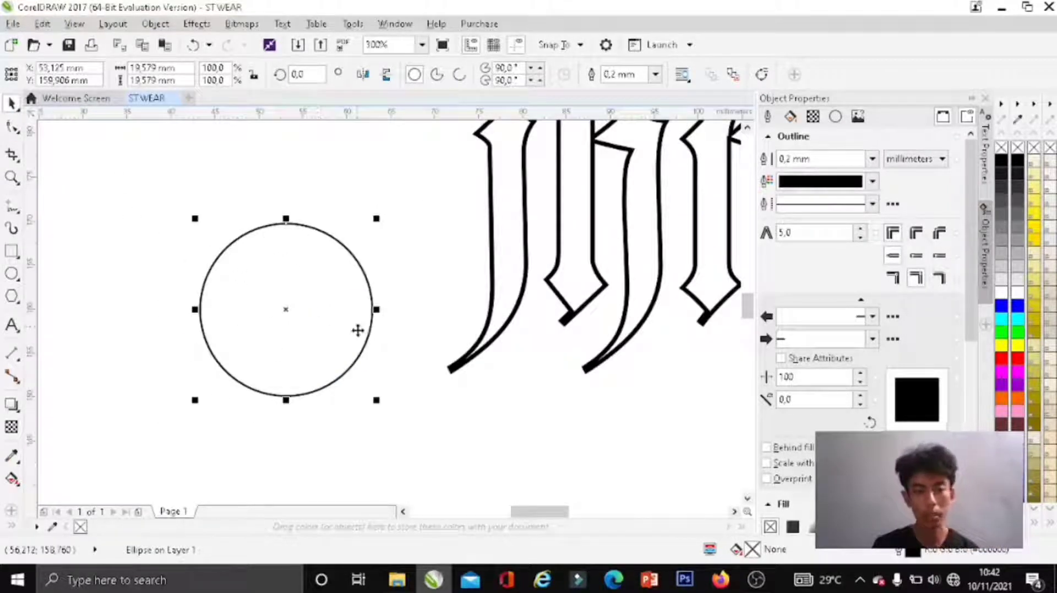
mouse_move(286, 287)
mouse_down()
mouse_move(325, 336)
mouse_move(287, 262)
mouse_move(290, 291)
mouse_up()
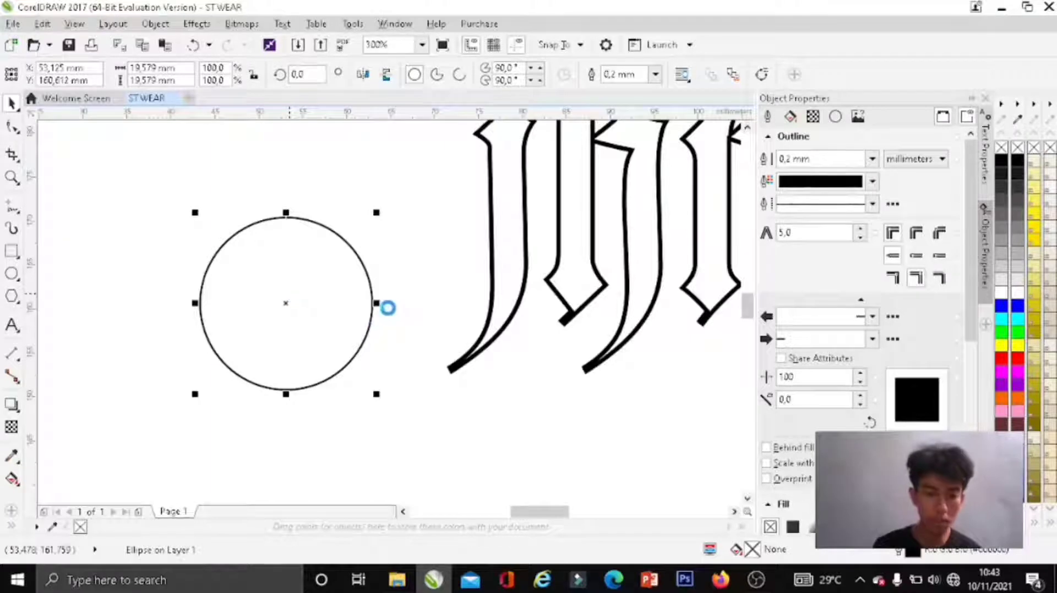
Step: Leave two progressively narrower ellipse copies inside the circle as meridians
drag(376, 303, 365, 303)
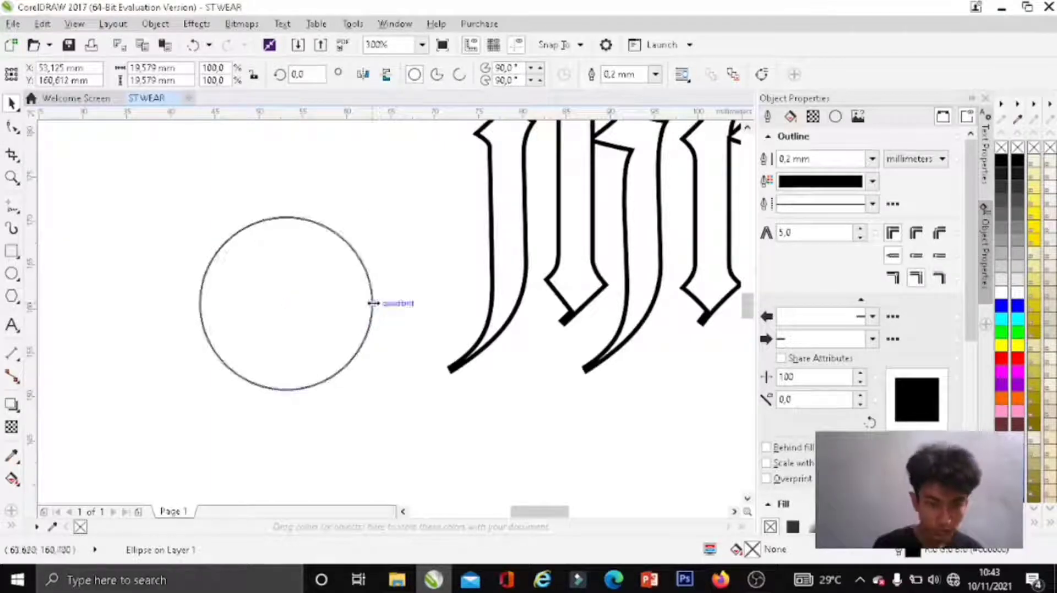
drag(364, 302, 355, 302)
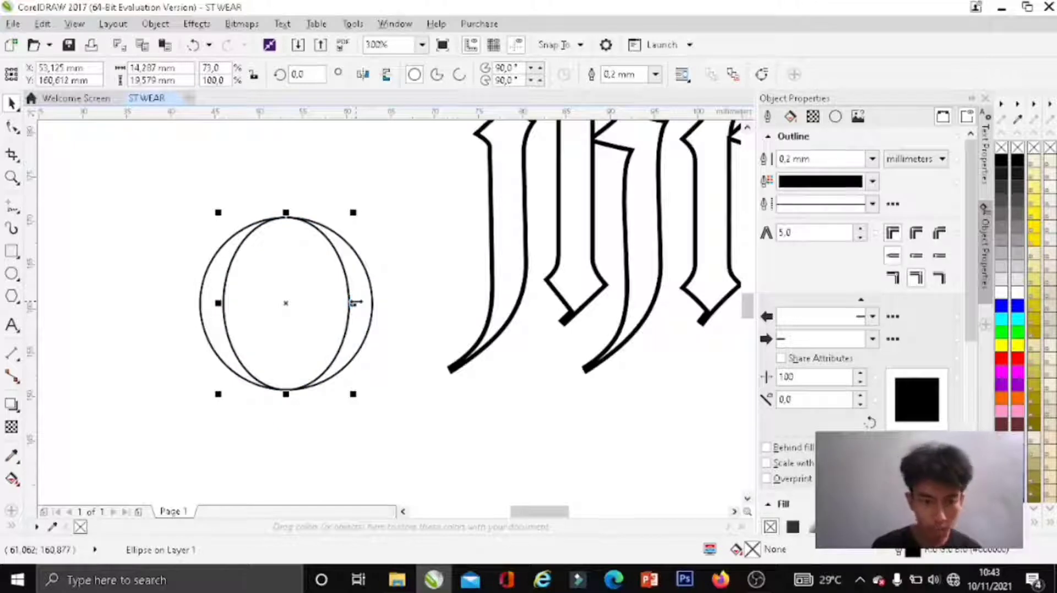
drag(353, 303, 322, 302)
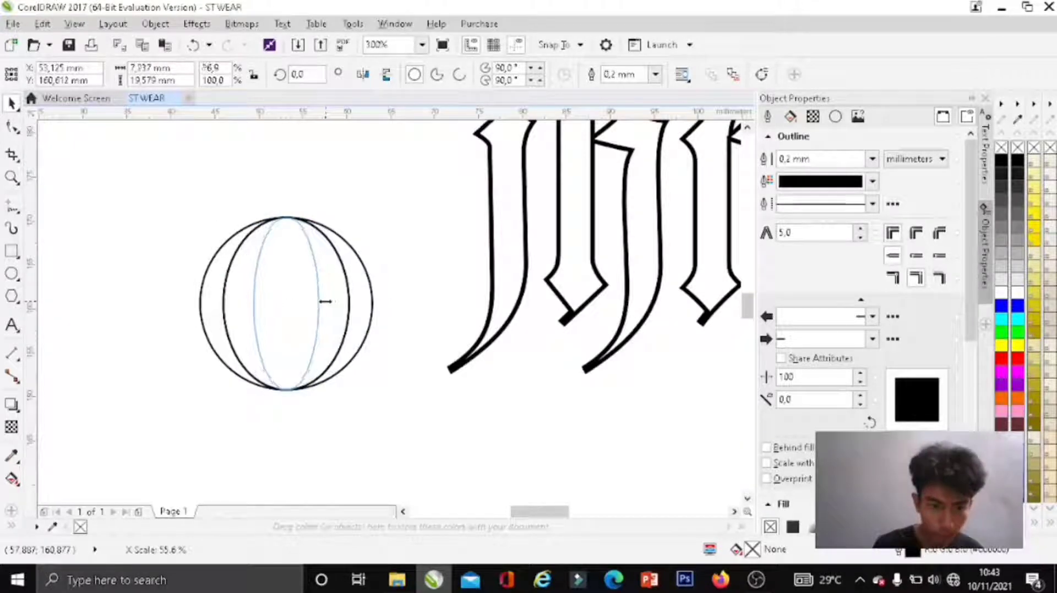
Step: Draw a vertical and a horizontal centre line through the circle with the Bezier tool
click(12, 207)
click(55, 258)
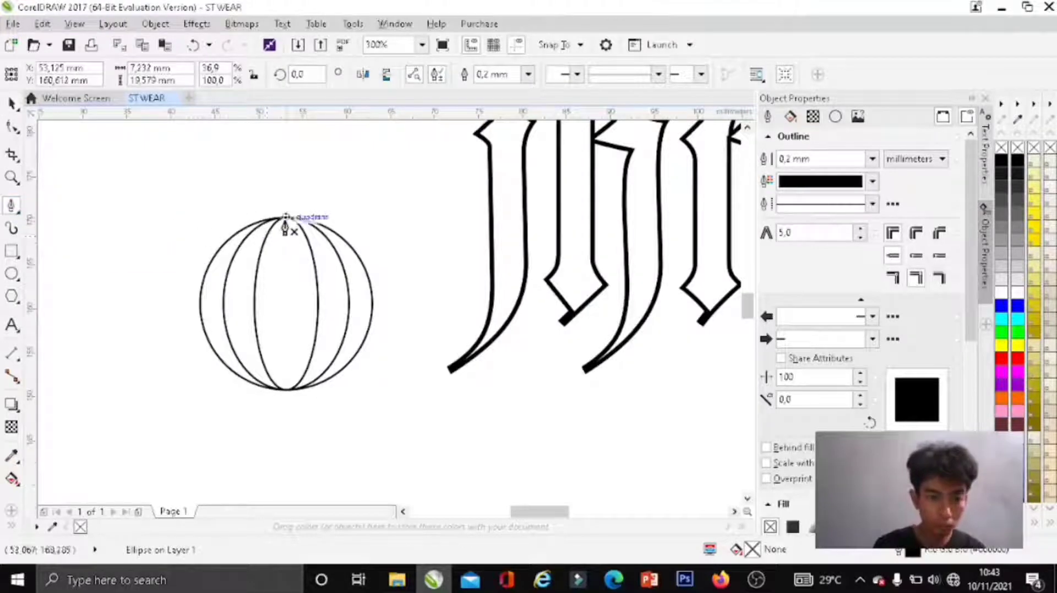
click(285, 219)
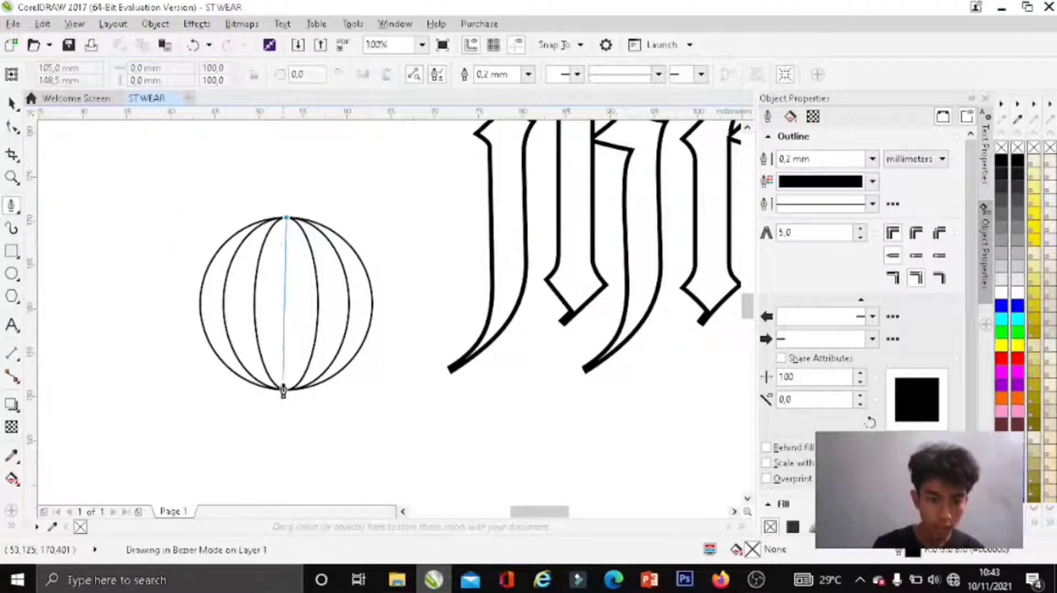
double_click(285, 390)
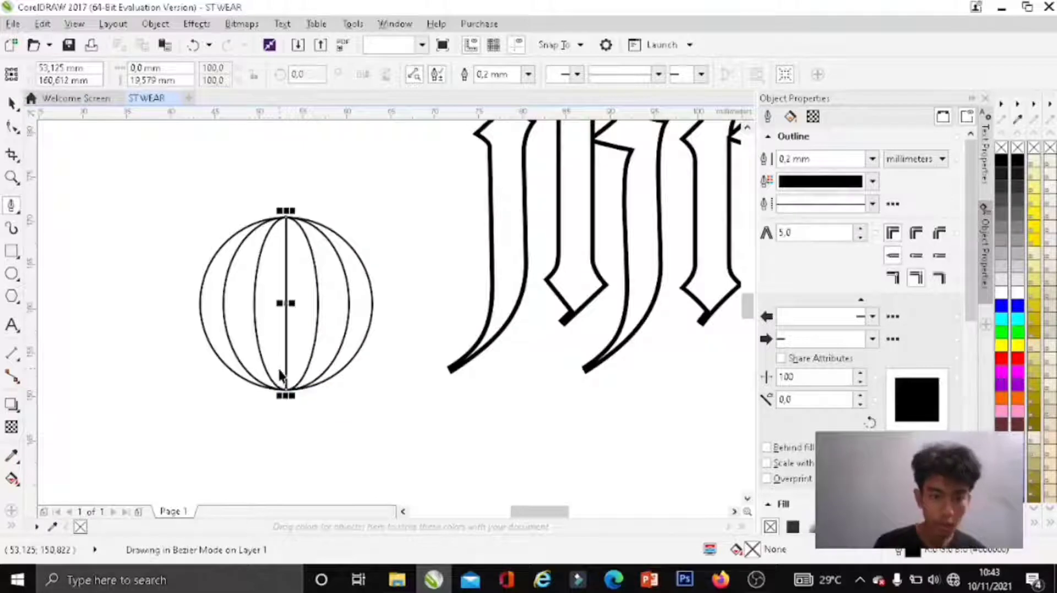
click(200, 301)
click(371, 303)
double_click(371, 303)
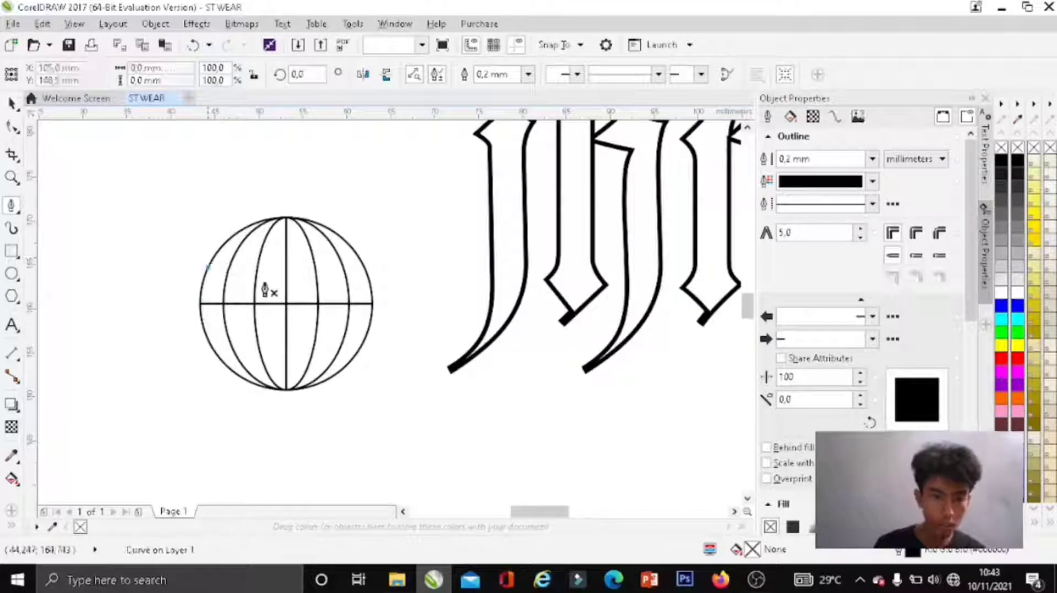
Step: Add two horizontal lines across the upper part of the globe
click(365, 268)
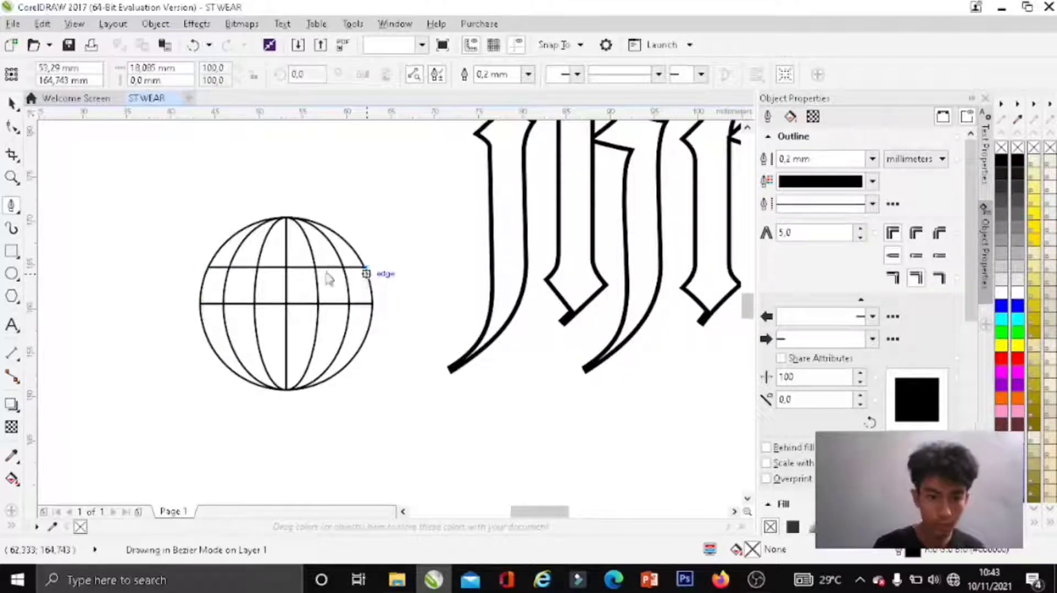
key(space)
click(228, 241)
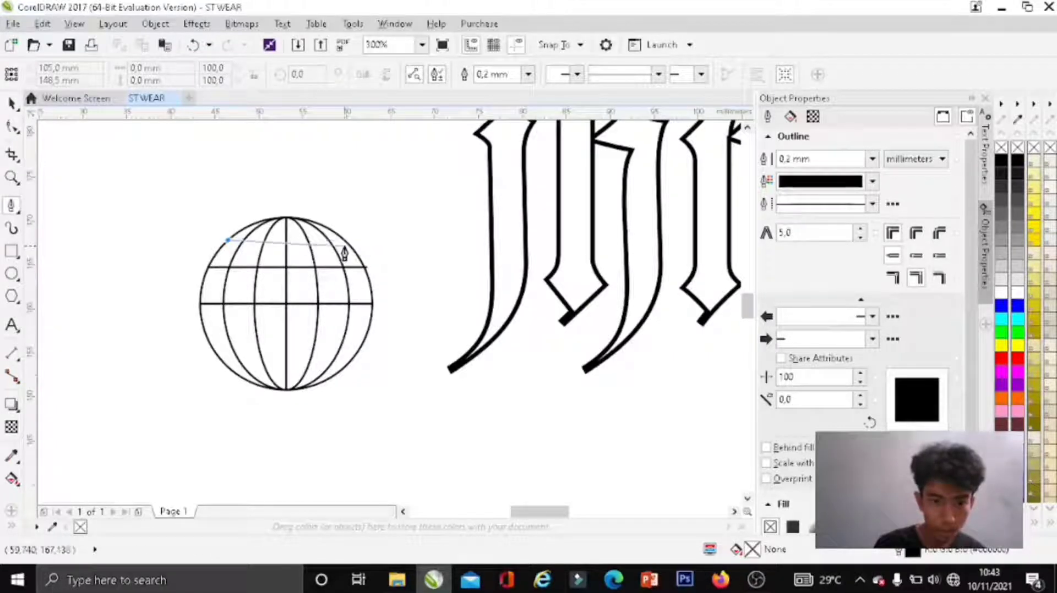
click(346, 241)
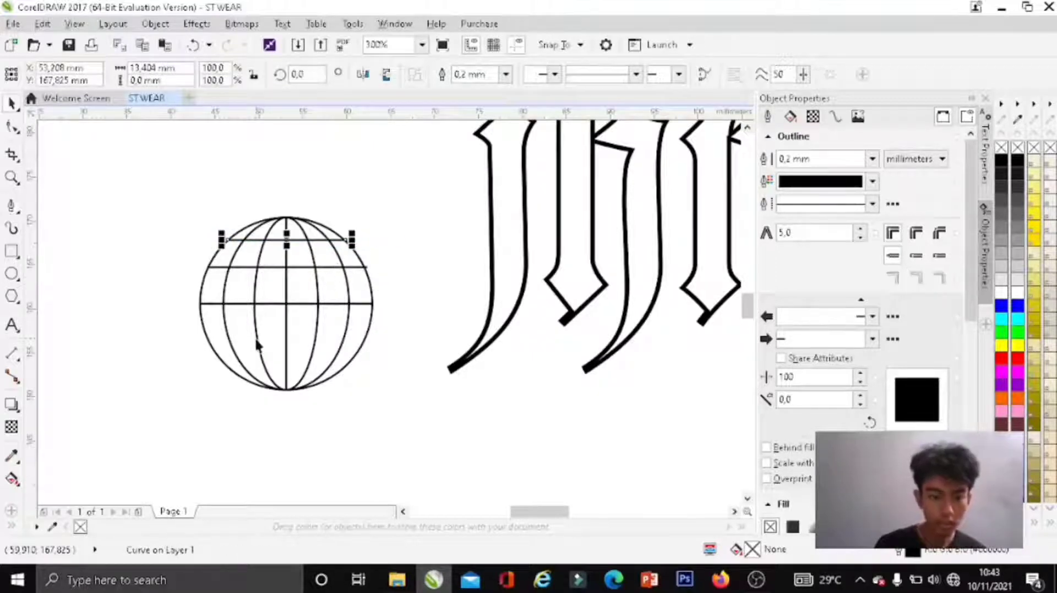
key(Escape)
Step: Add two horizontal lines across the lower part of the globe, edge to edge
click(209, 343)
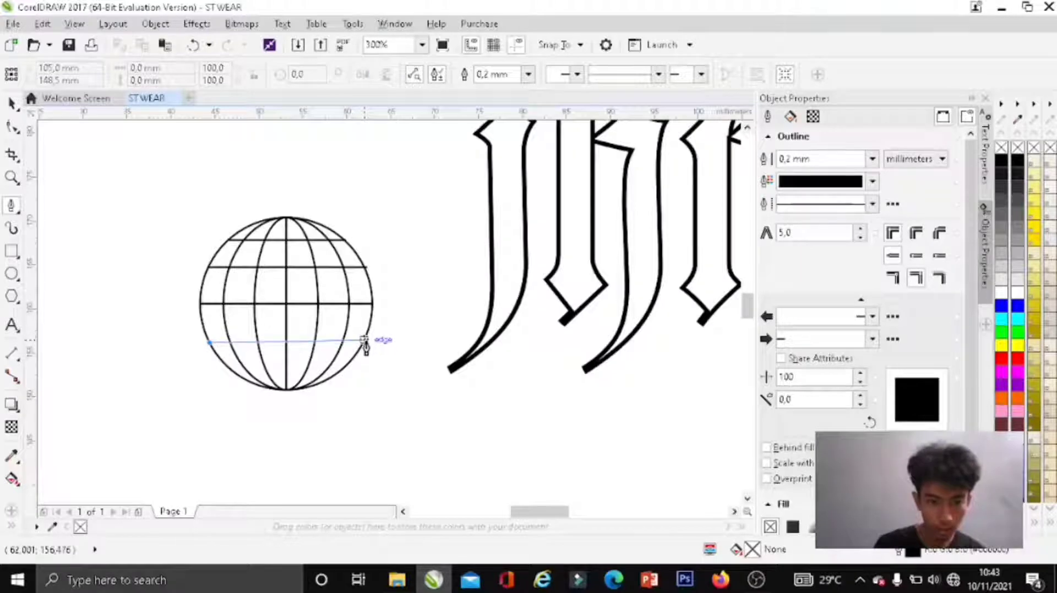
click(365, 343)
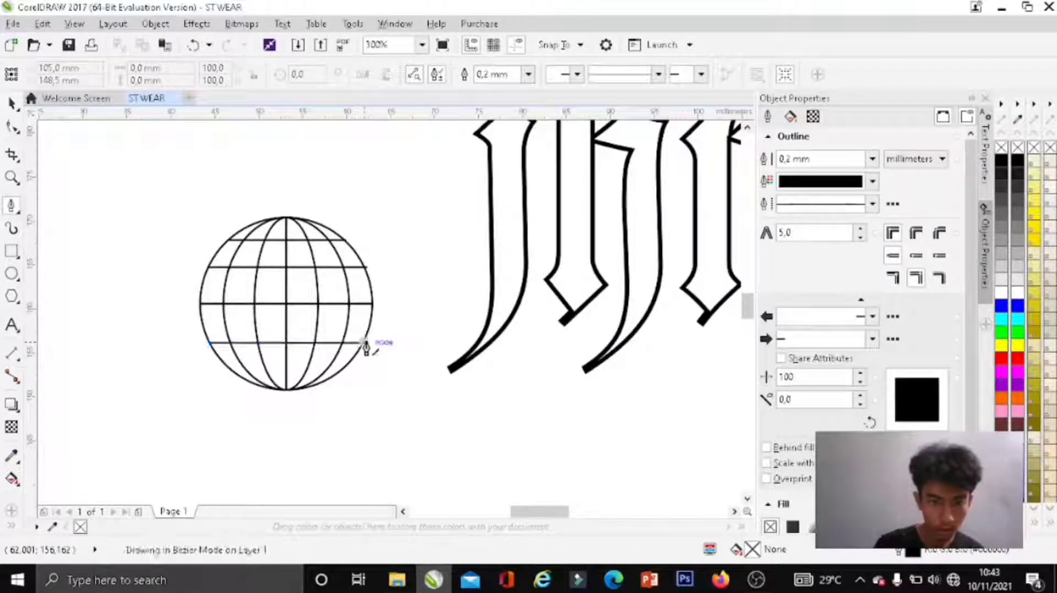
key(space)
key(space)
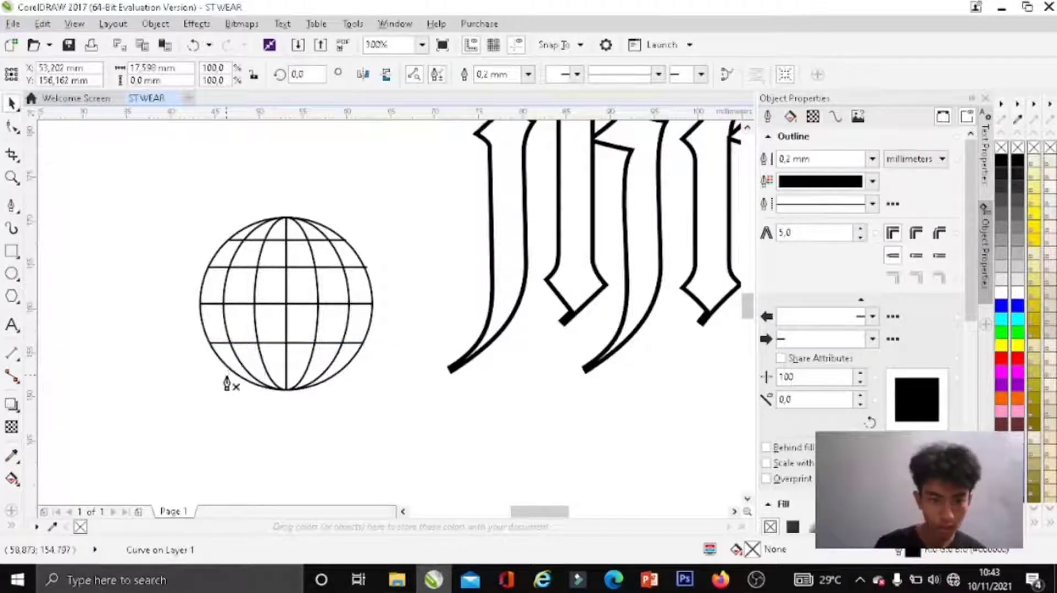
click(231, 372)
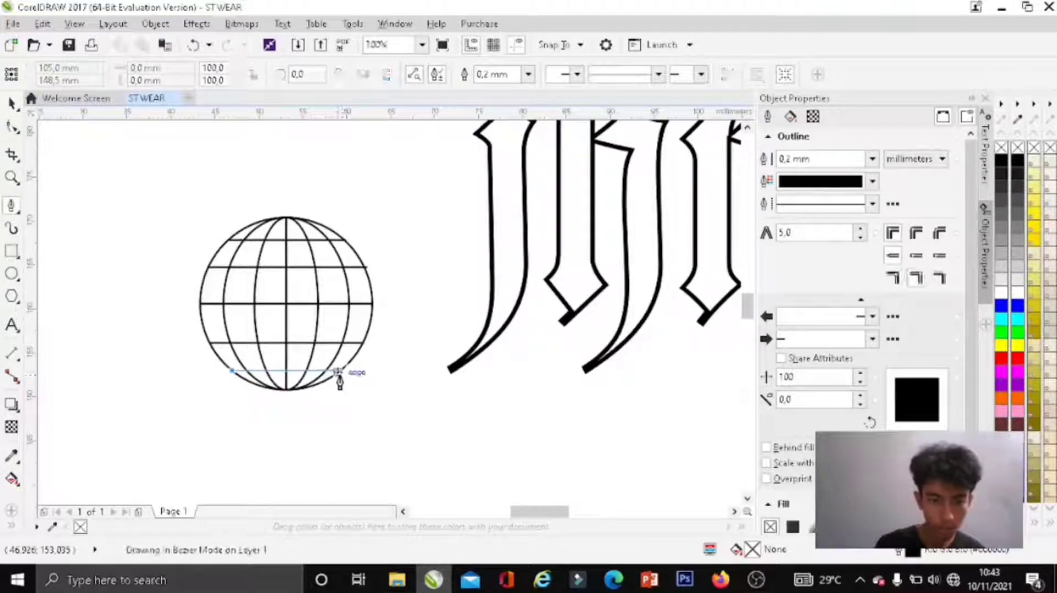
click(339, 372)
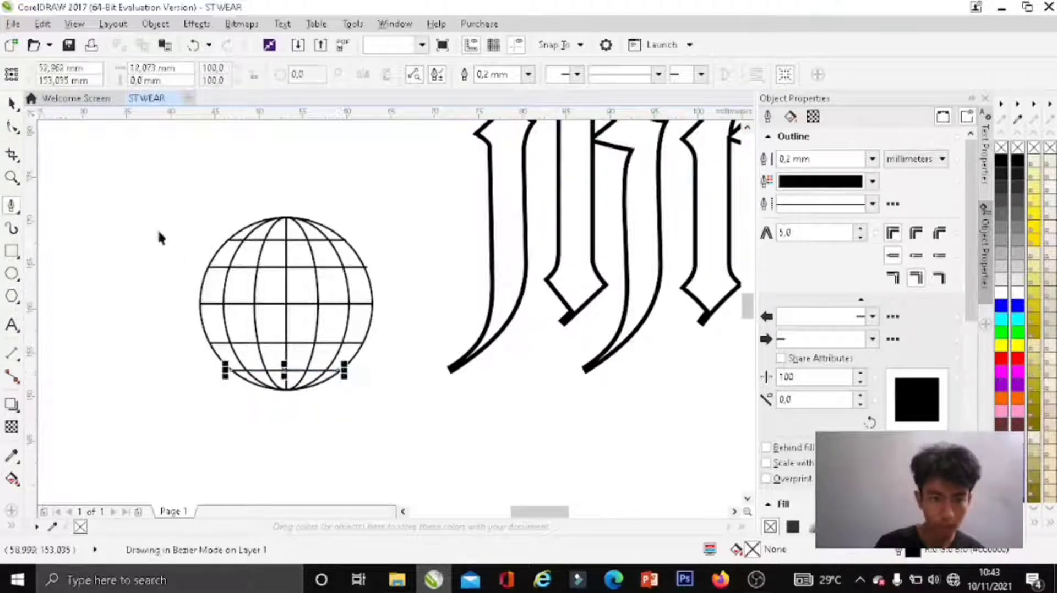
key(space)
key(F10)
scroll(366, 266, up, 5)
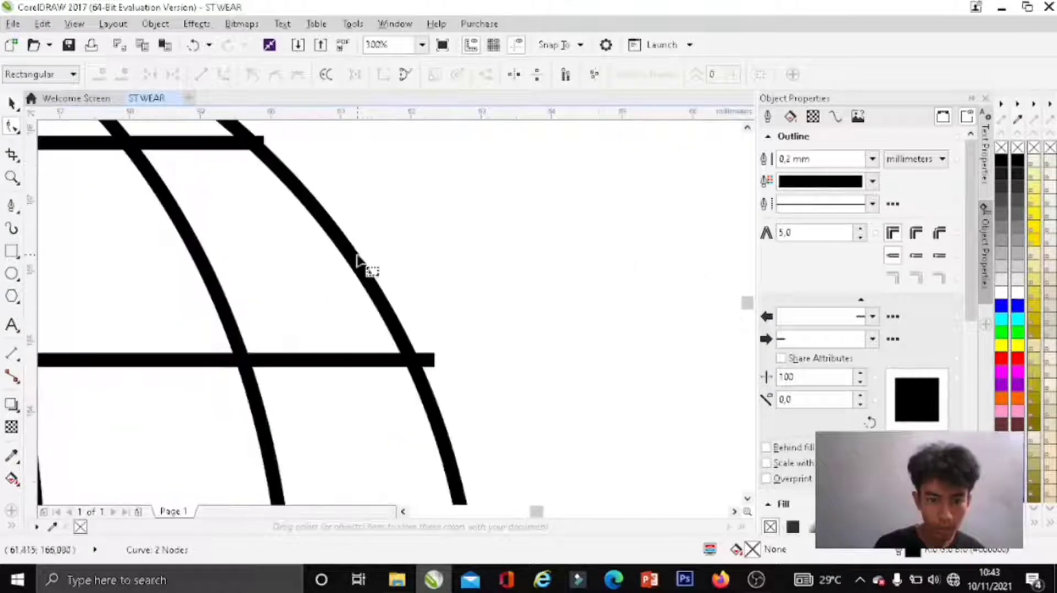
Step: Drag the first horizontal lines' end nodes onto the circle's outline
scroll(380, 245, up, 1)
scroll(304, 176, up, 1)
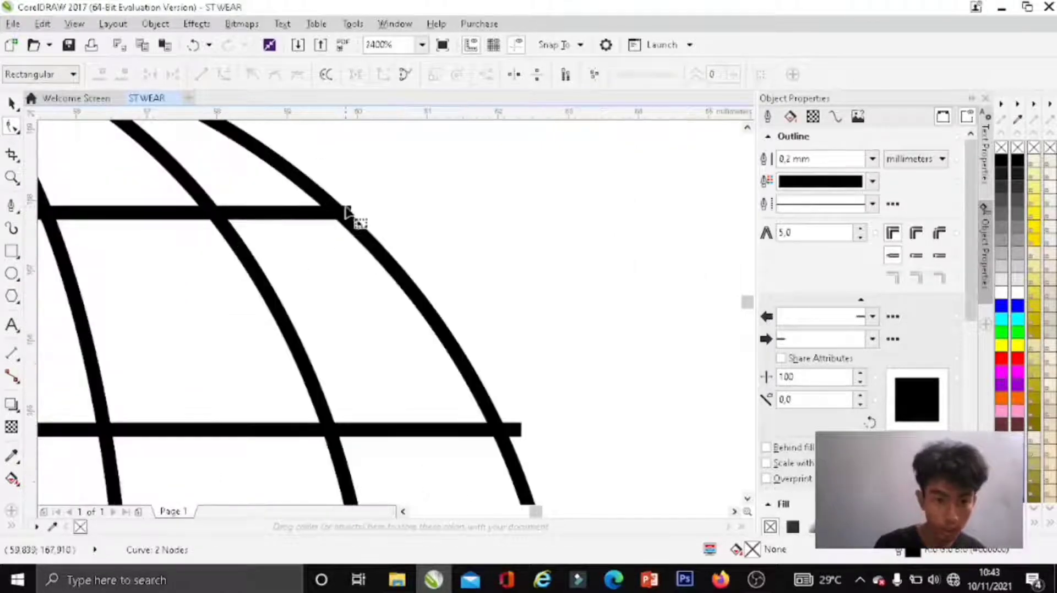
drag(351, 214, 351, 211)
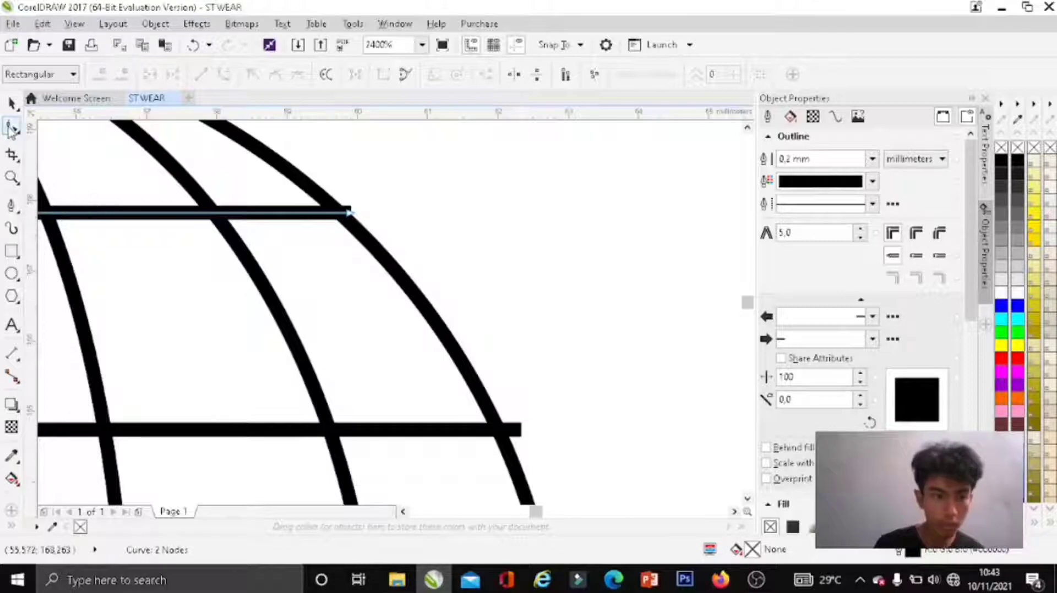
drag(350, 212, 334, 213)
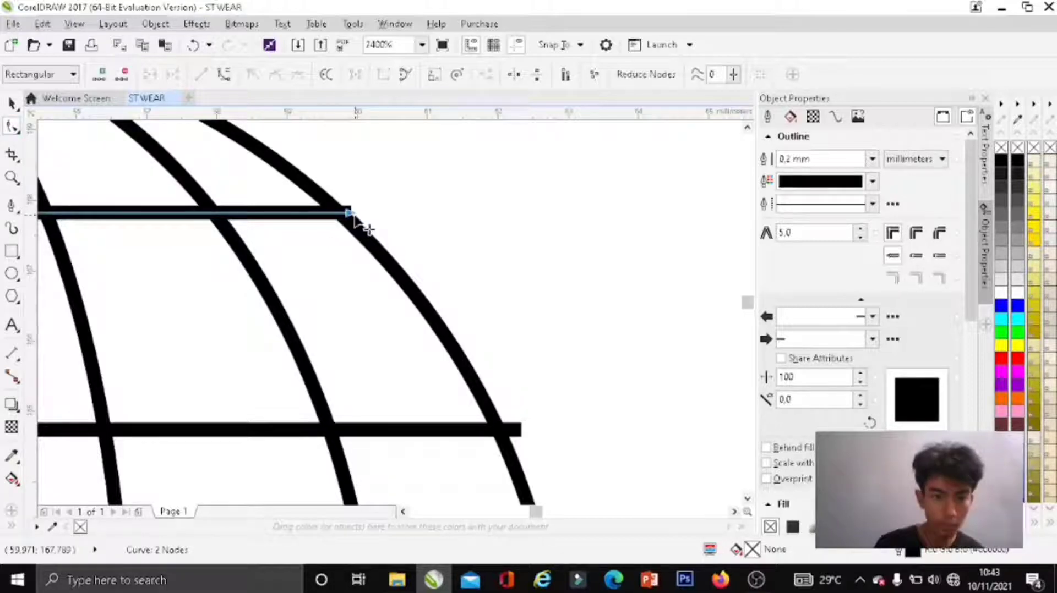
scroll(388, 193, down, 2)
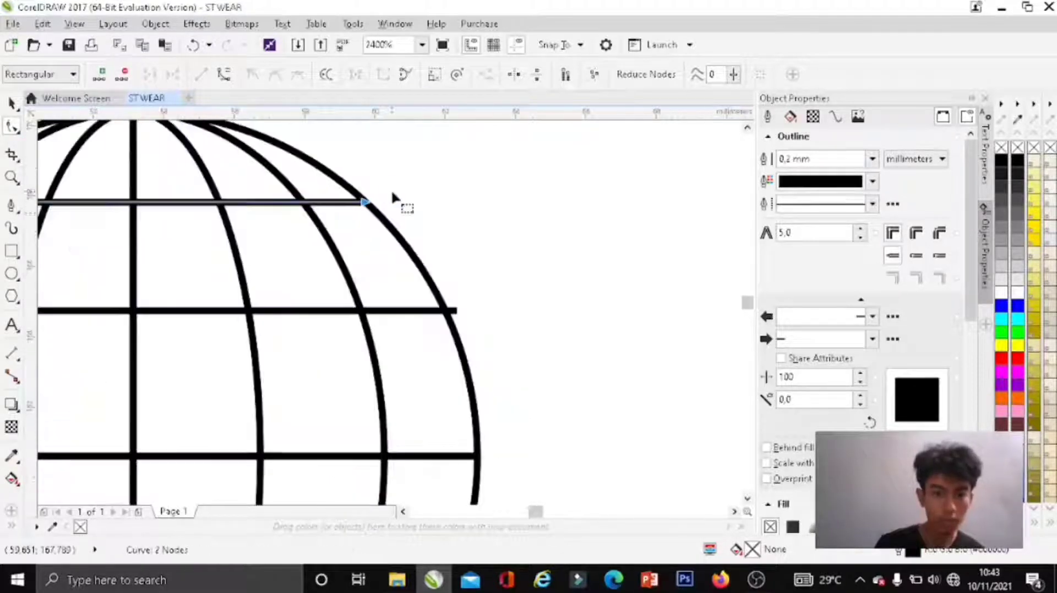
scroll(462, 314, up, 2)
click(467, 312)
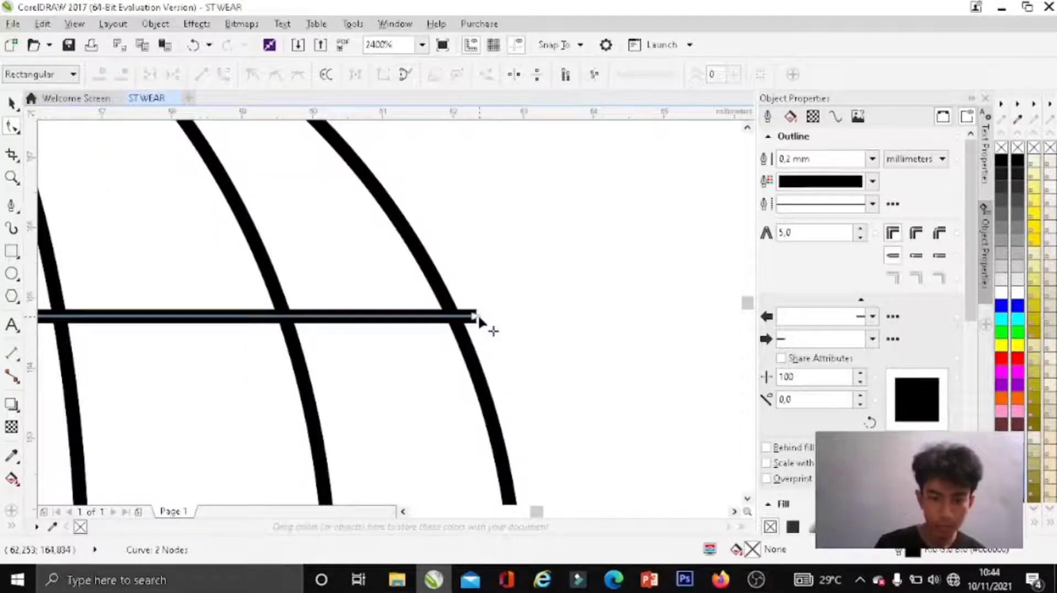
drag(469, 315, 460, 319)
Step: Snap the remaining lines' ends, including the lowest line, onto the globe's edge
scroll(494, 268, down, 2)
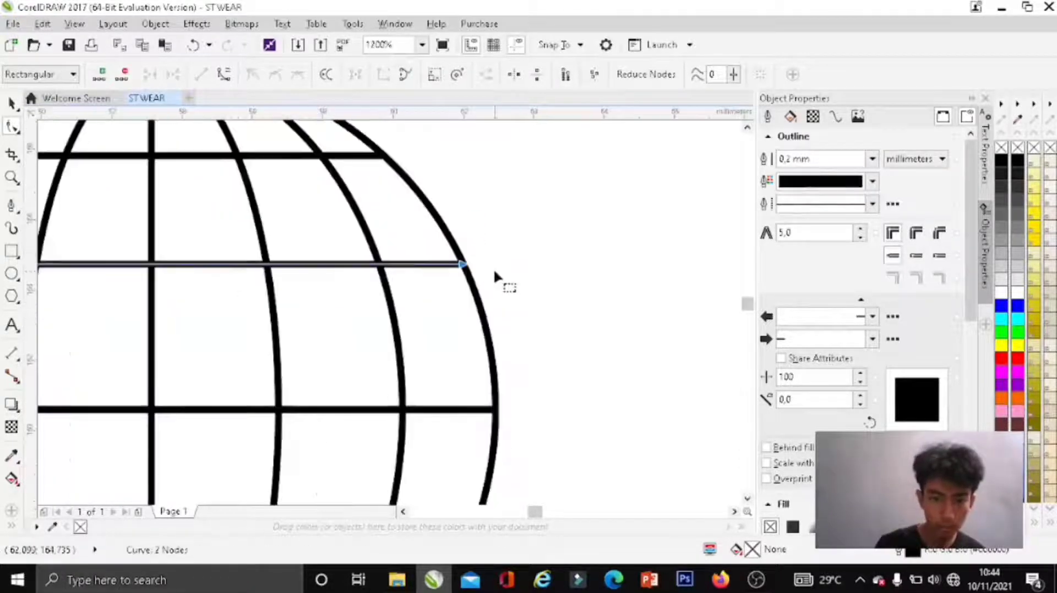
scroll(514, 307, down, 2)
scroll(471, 408, up, 4)
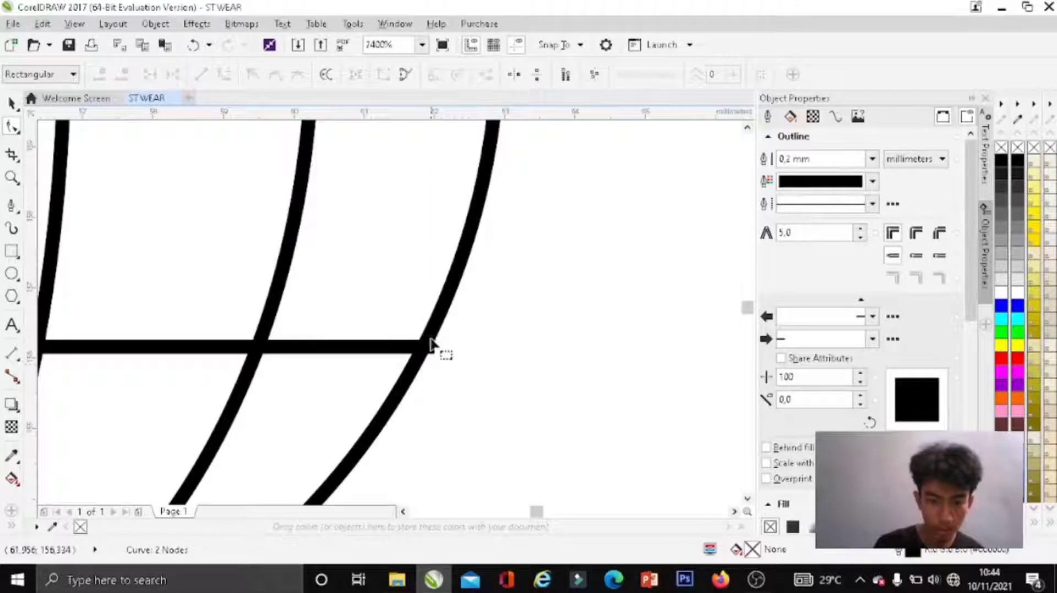
drag(432, 346, 424, 347)
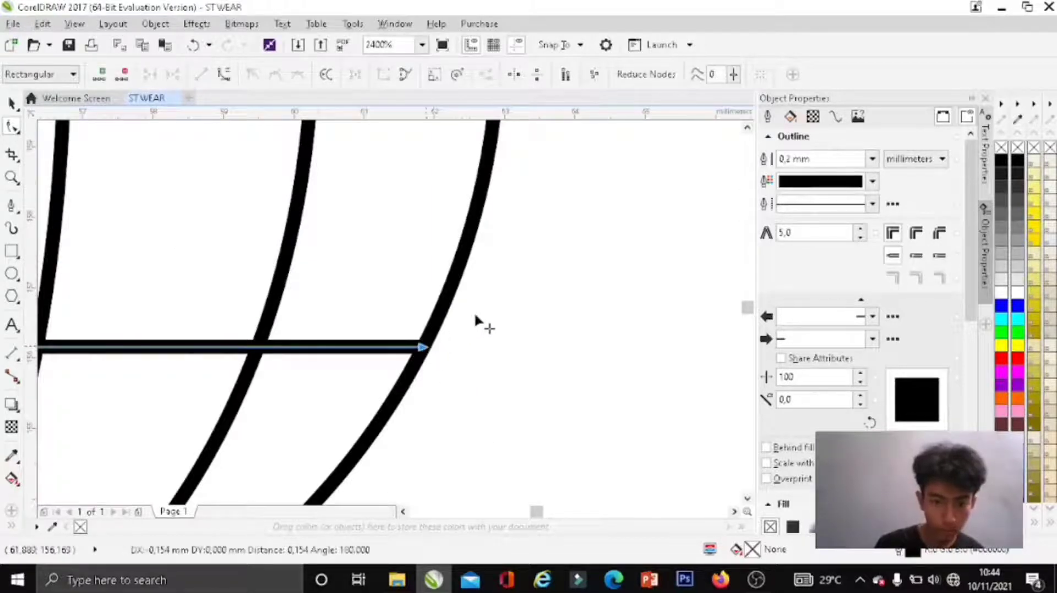
scroll(475, 316, down, 4)
scroll(396, 432, up, 4)
click(380, 420)
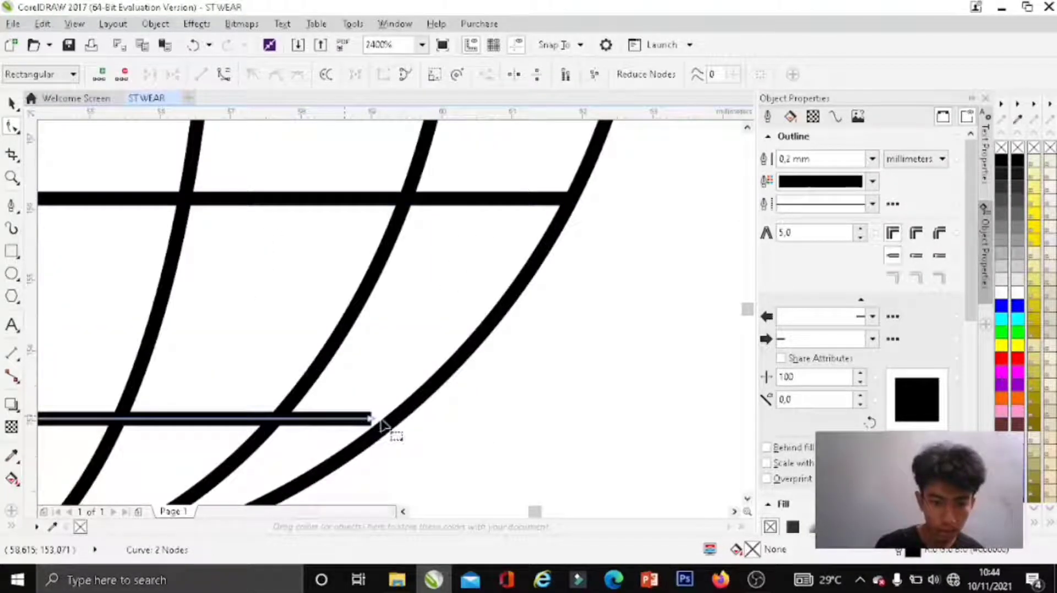
drag(372, 420, 403, 418)
drag(400, 418, 399, 417)
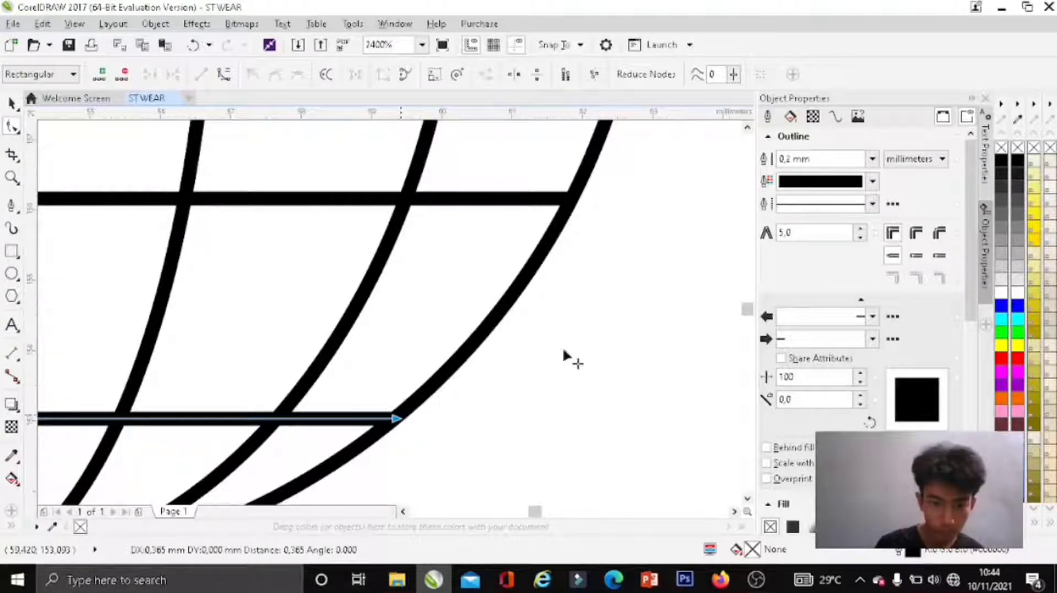
scroll(553, 355, down, 4)
key(space)
scroll(427, 285, down, 2)
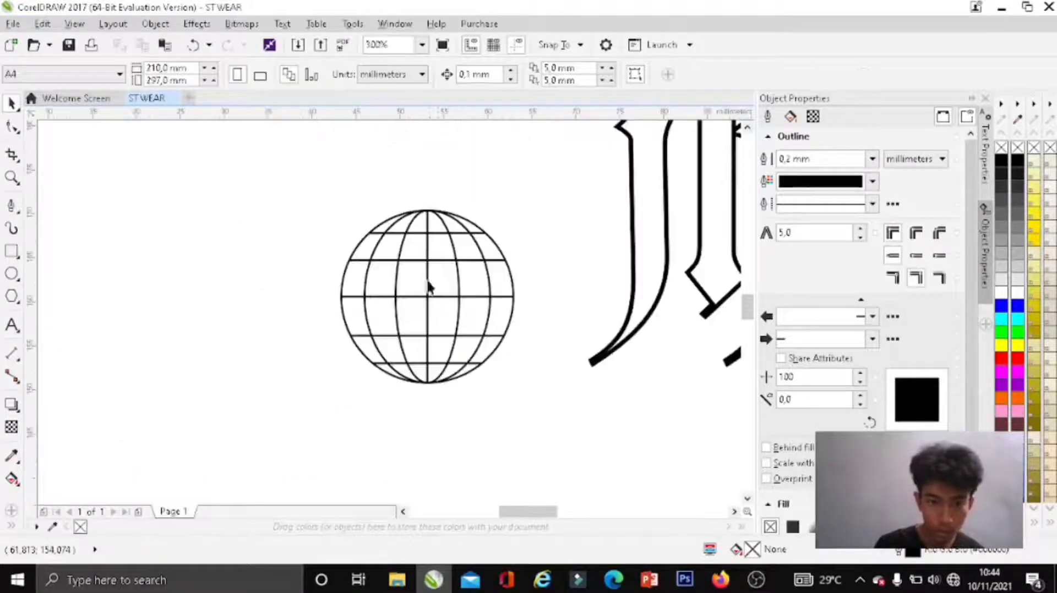
Step: Group the globe's nine pieces and give them a 0.3 mm outline
scroll(430, 236, up, 2)
scroll(264, 238, down, 2)
scroll(182, 193, down, 2)
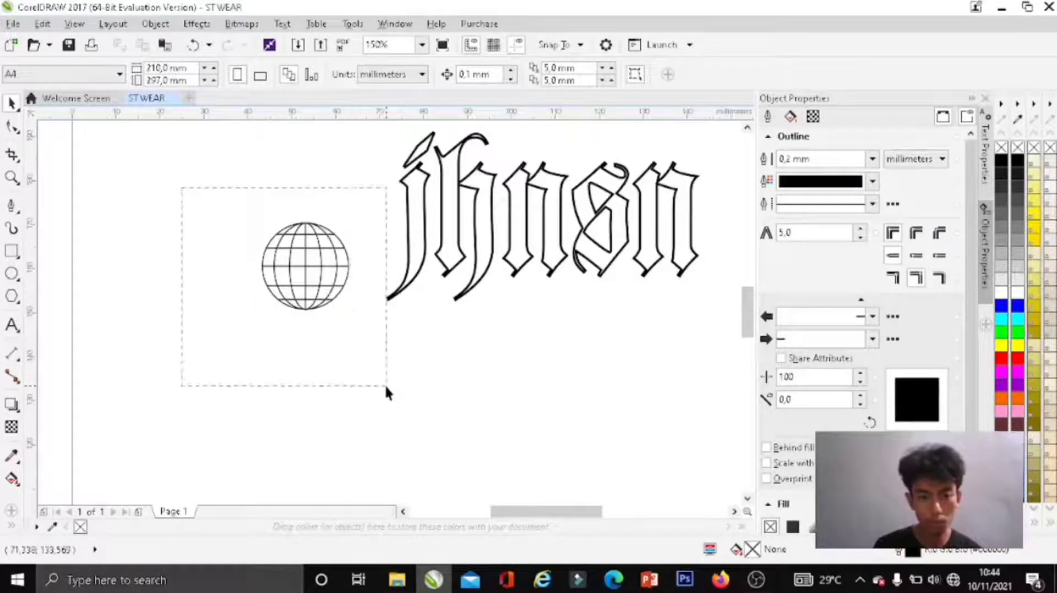
drag(183, 193, 384, 383)
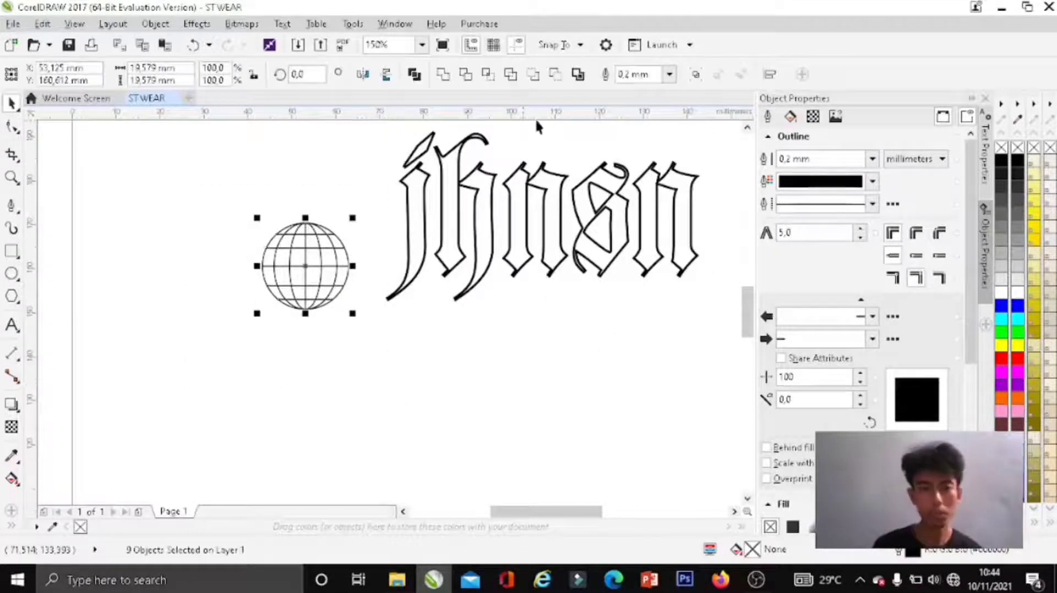
key(ctrl+g)
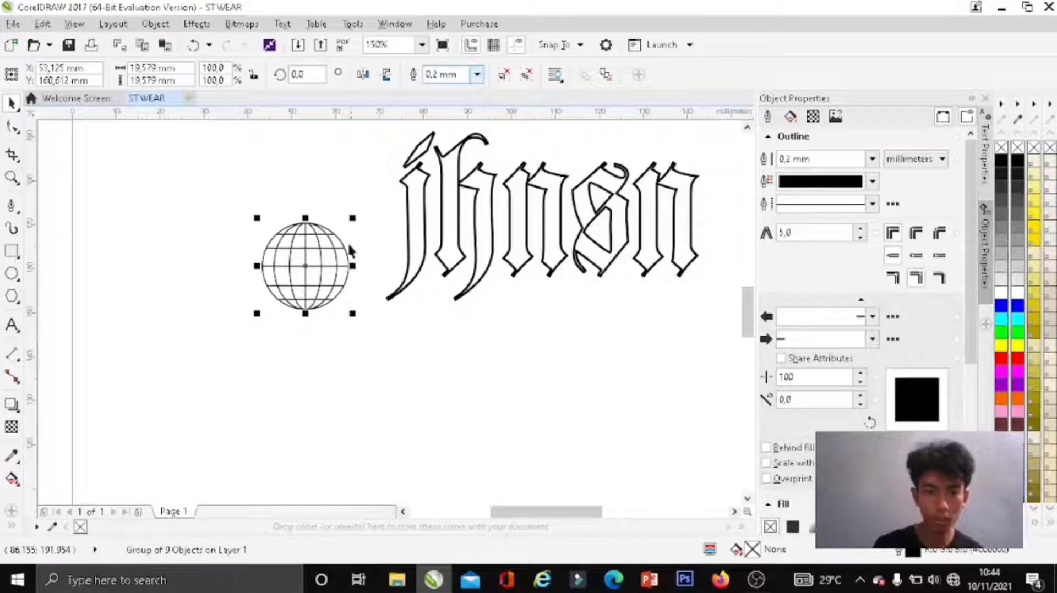
click(477, 75)
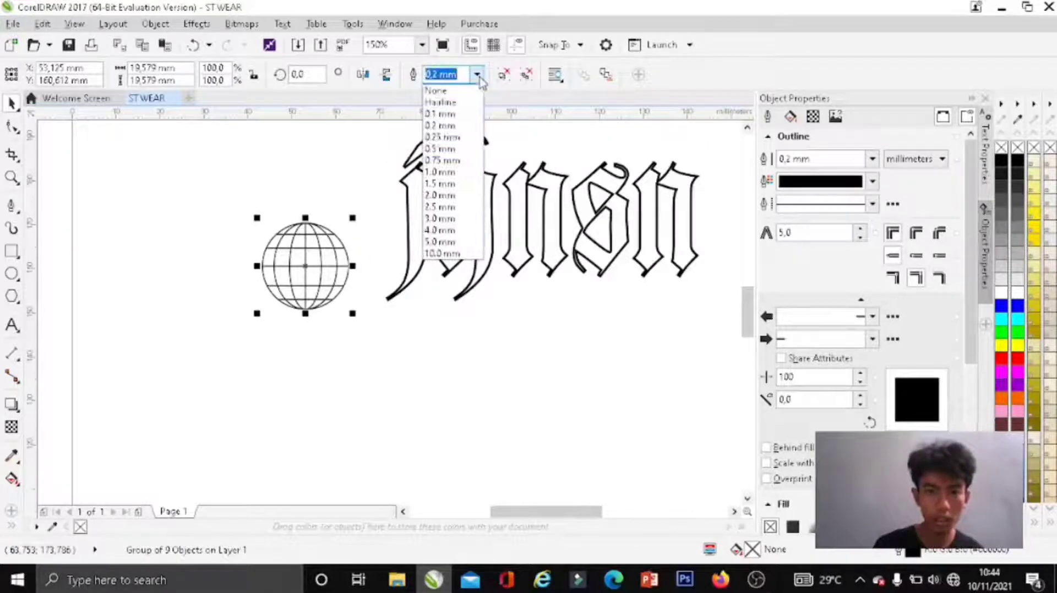
click(439, 149)
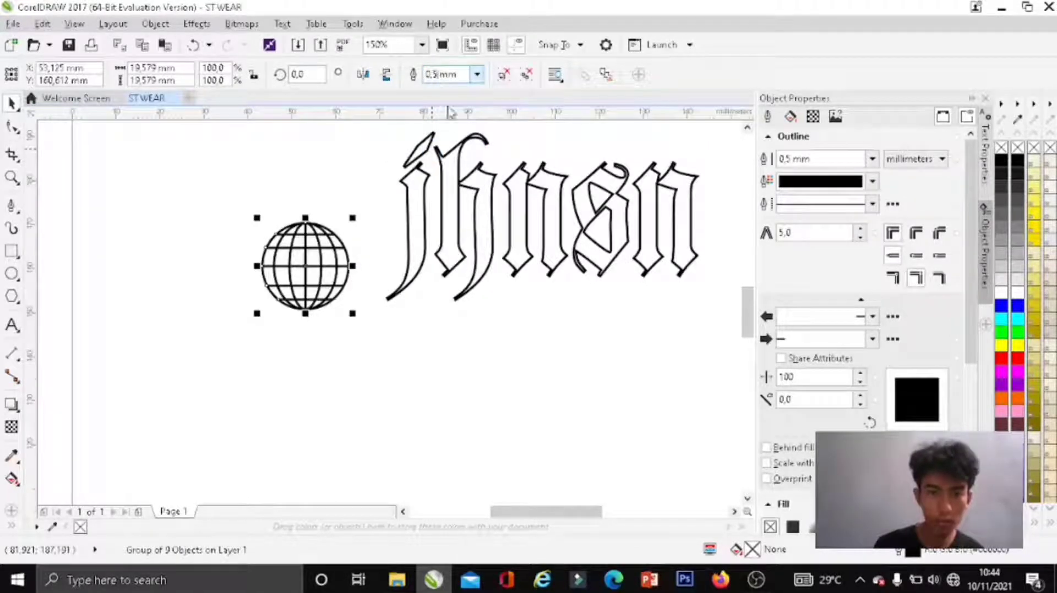
key(Return)
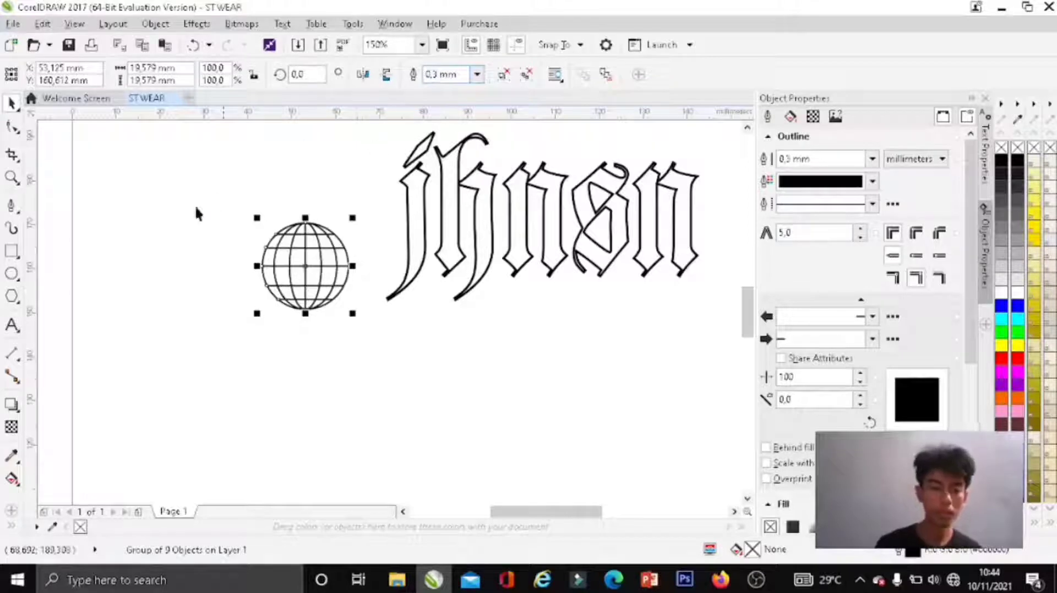
Step: Shrink the globe and place a copy of it to the right of 'jhnsn'
drag(352, 218, 355, 223)
drag(305, 266, 328, 268)
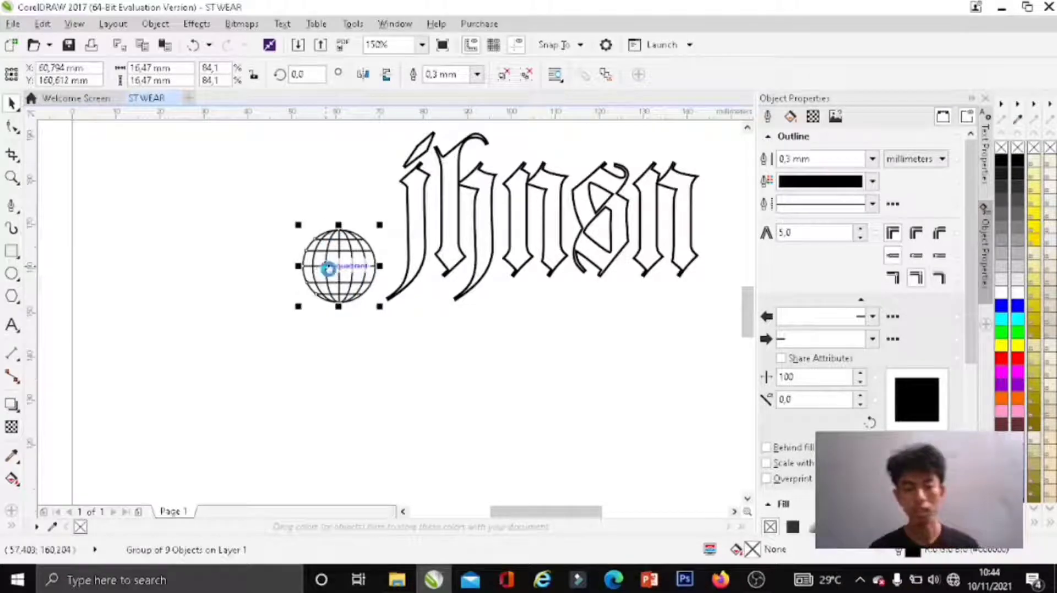
scroll(358, 284, down, 2)
drag(352, 278, 560, 278)
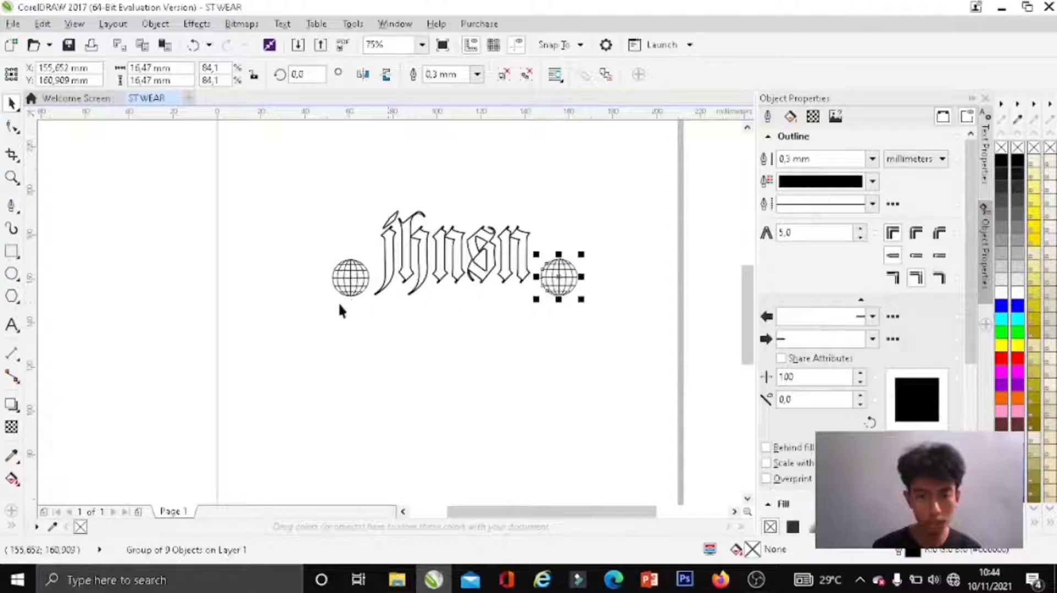
click(493, 345)
Step: Align both globes level with the lettering and group them together
scroll(579, 289, up, 2)
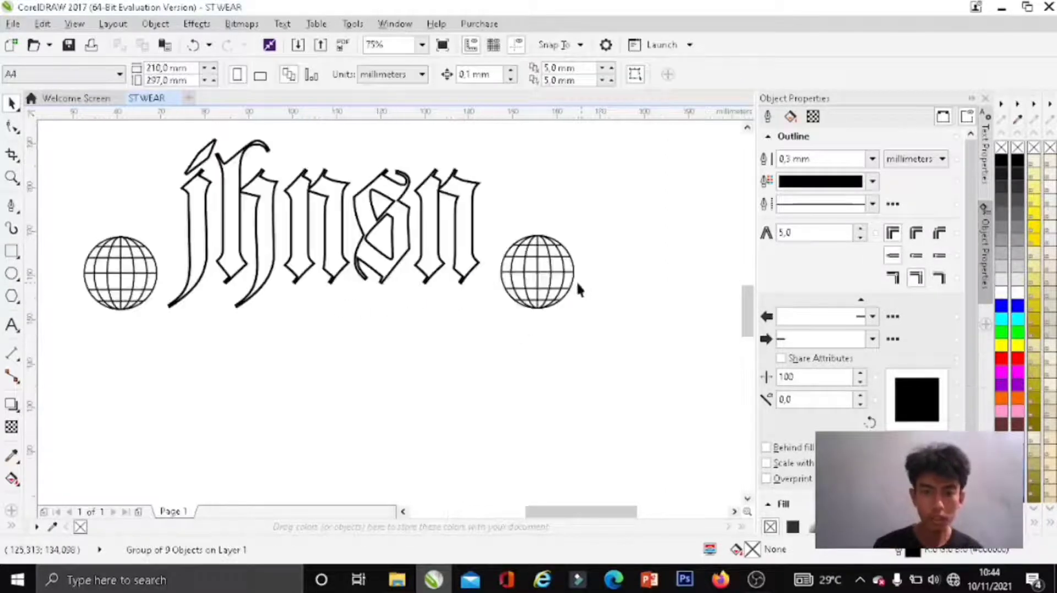
click(538, 287)
click(122, 287)
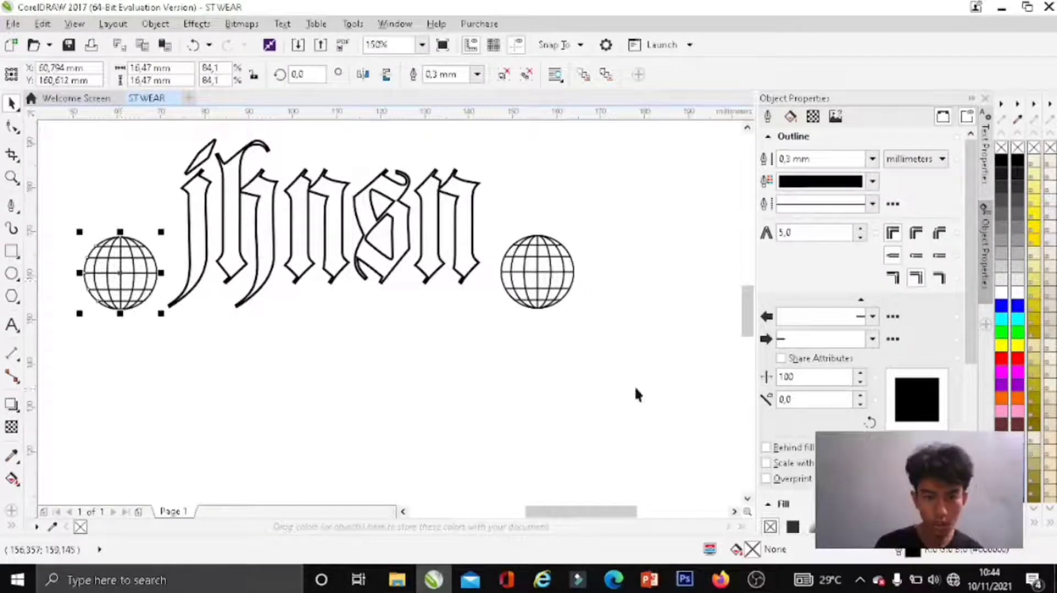
drag(664, 387, 61, 239)
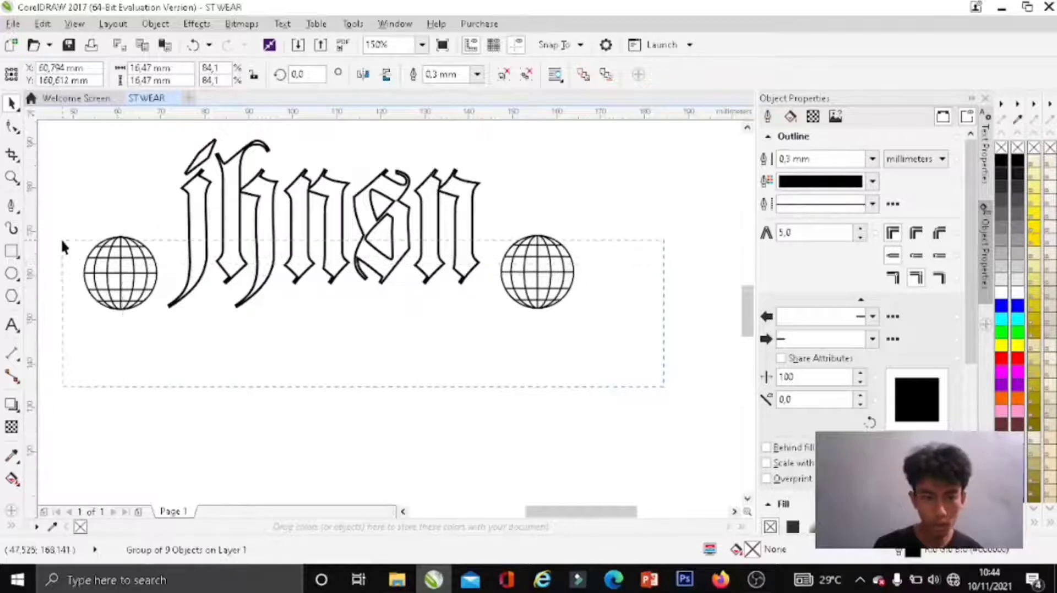
drag(61, 239, 110, 222)
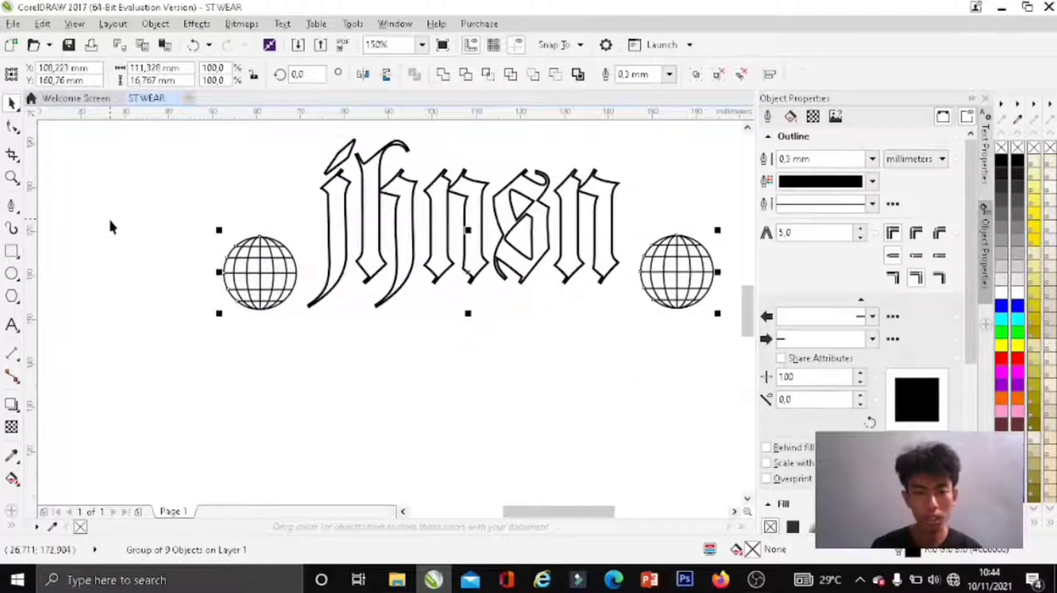
key(e)
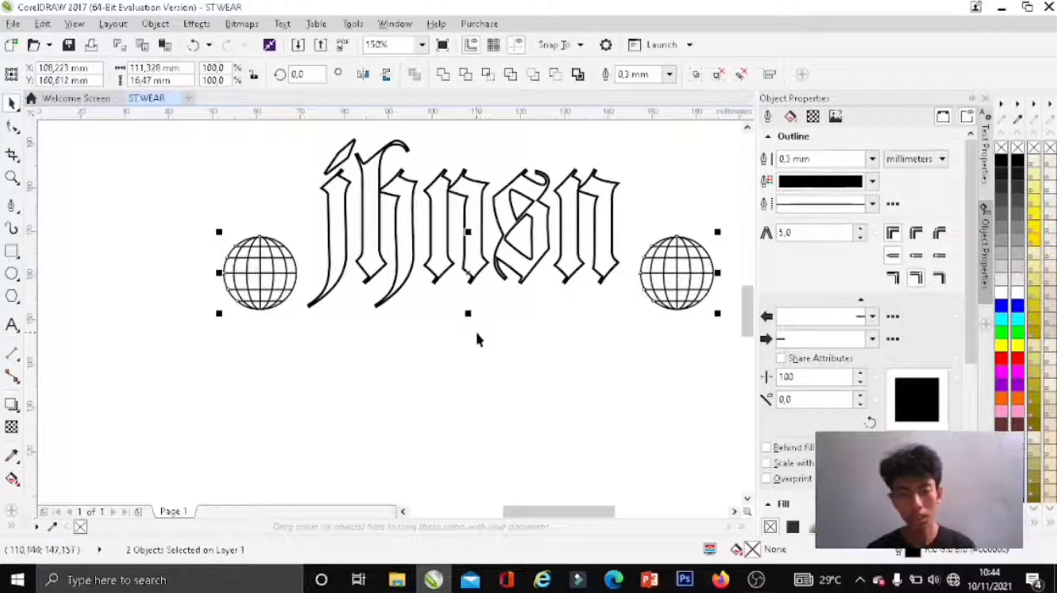
key(ctrl+g)
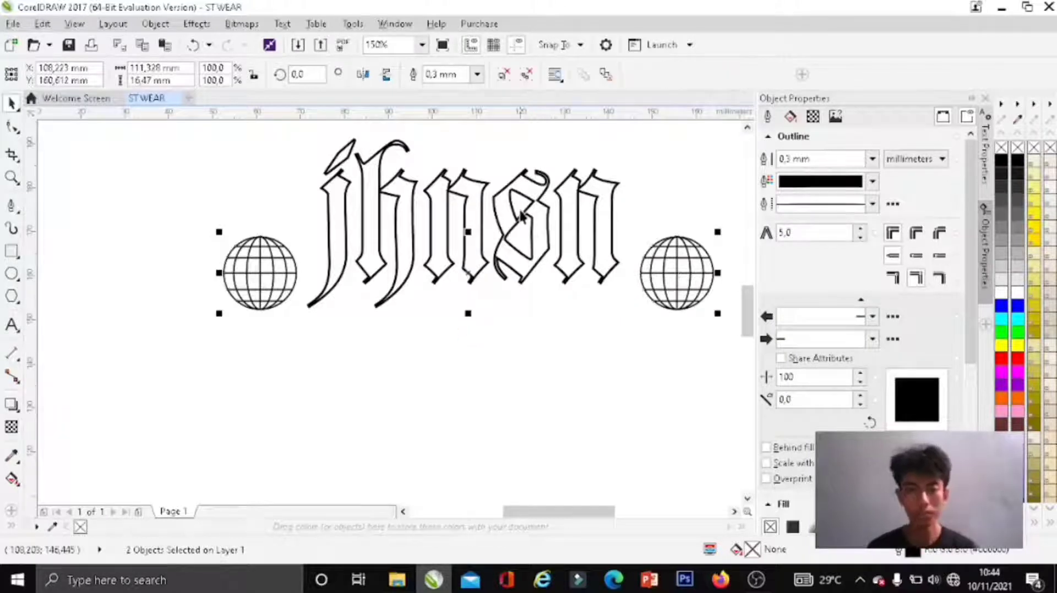
key(Escape)
click(570, 240)
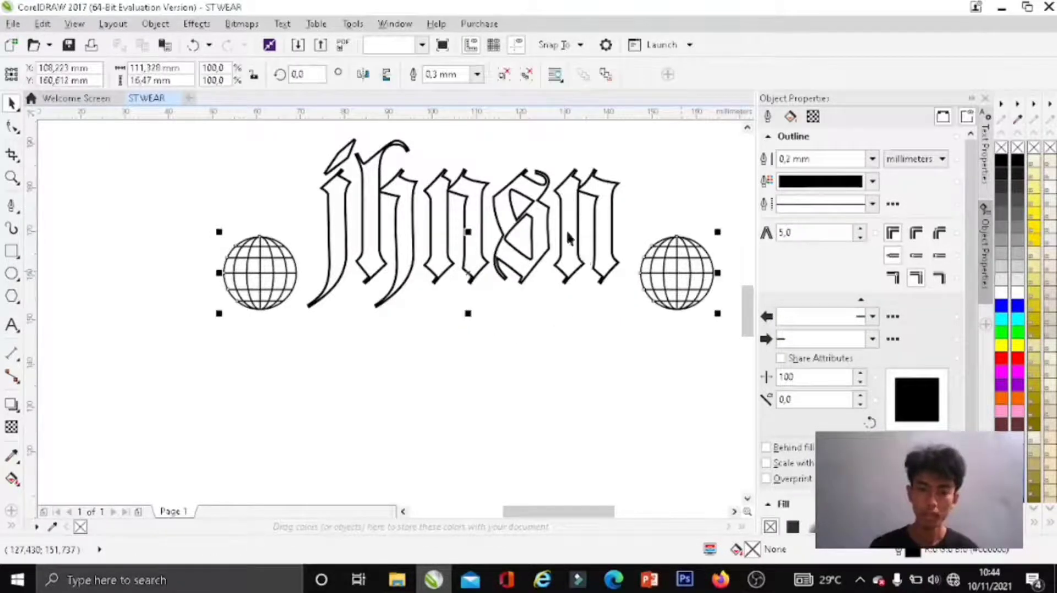
key(ctrl+z)
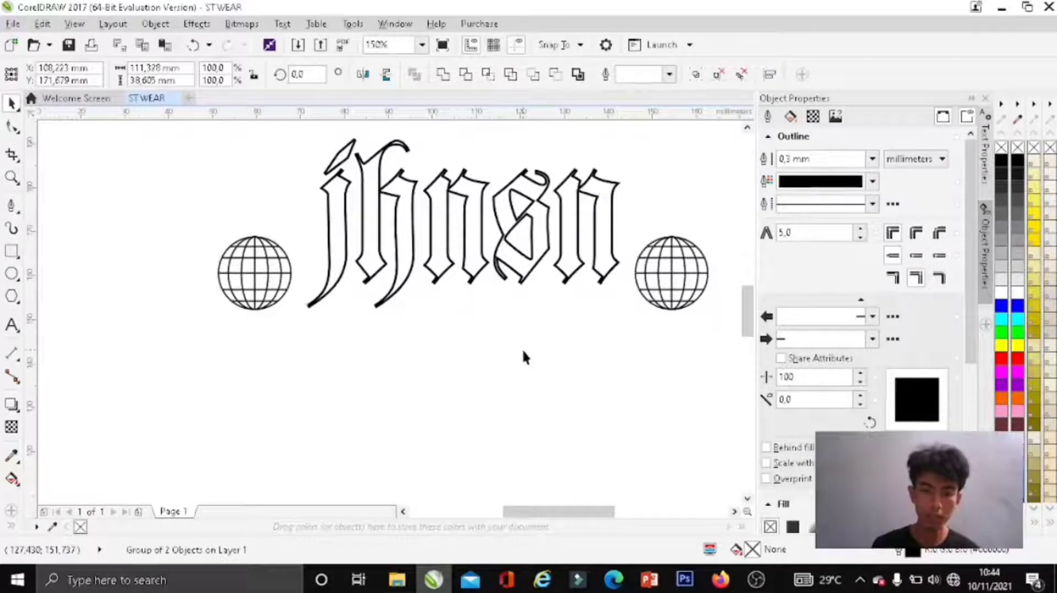
click(404, 581)
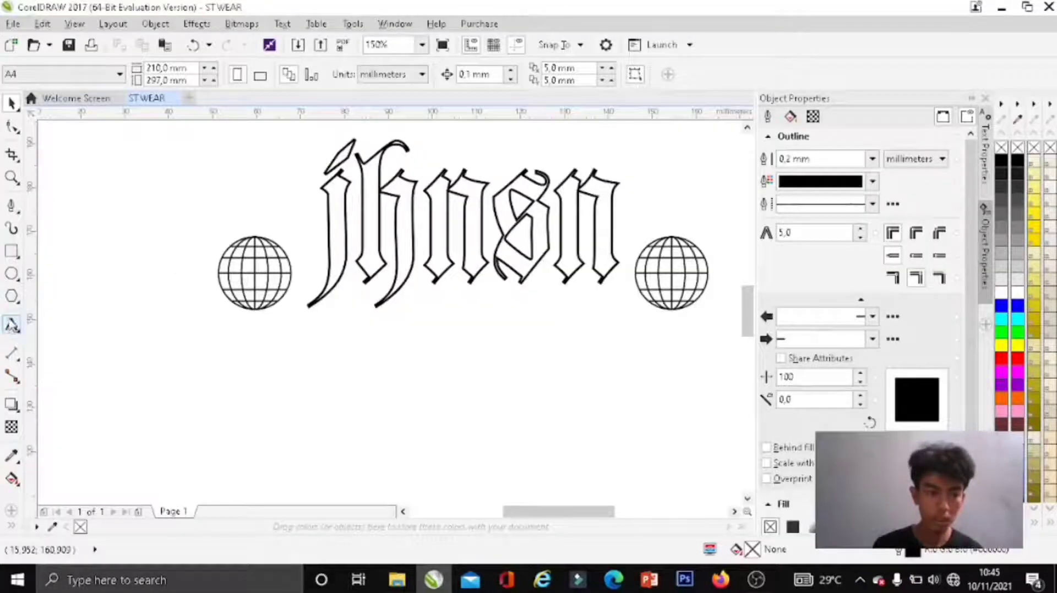
Step: Type the word 'erdynation' below the globes and lettering
click(11, 325)
click(319, 370)
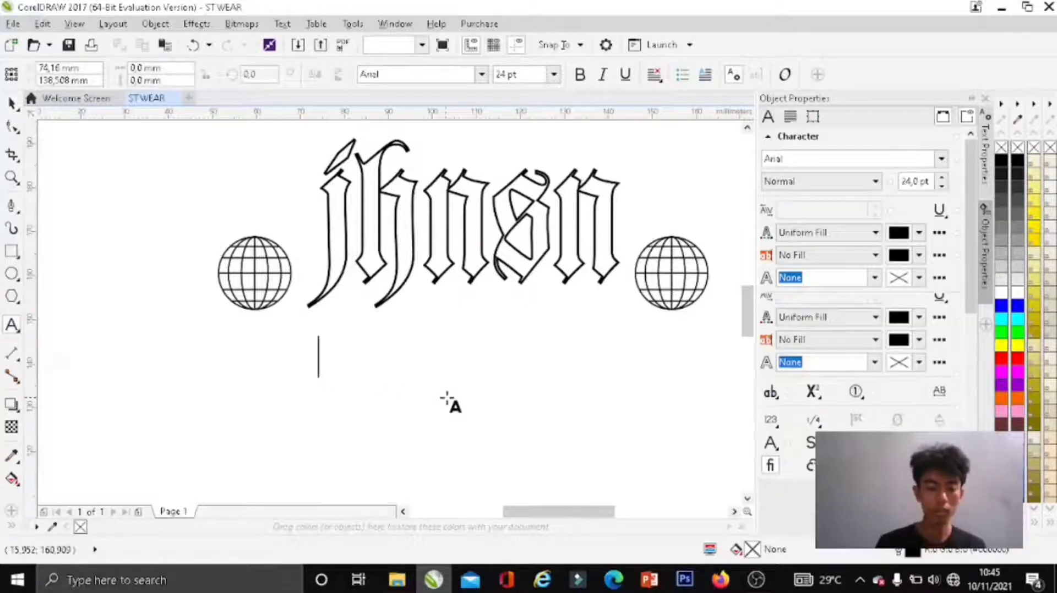
text(erdiyan)
key(BackSpace)
key(BackSpace)
key(BackSpace)
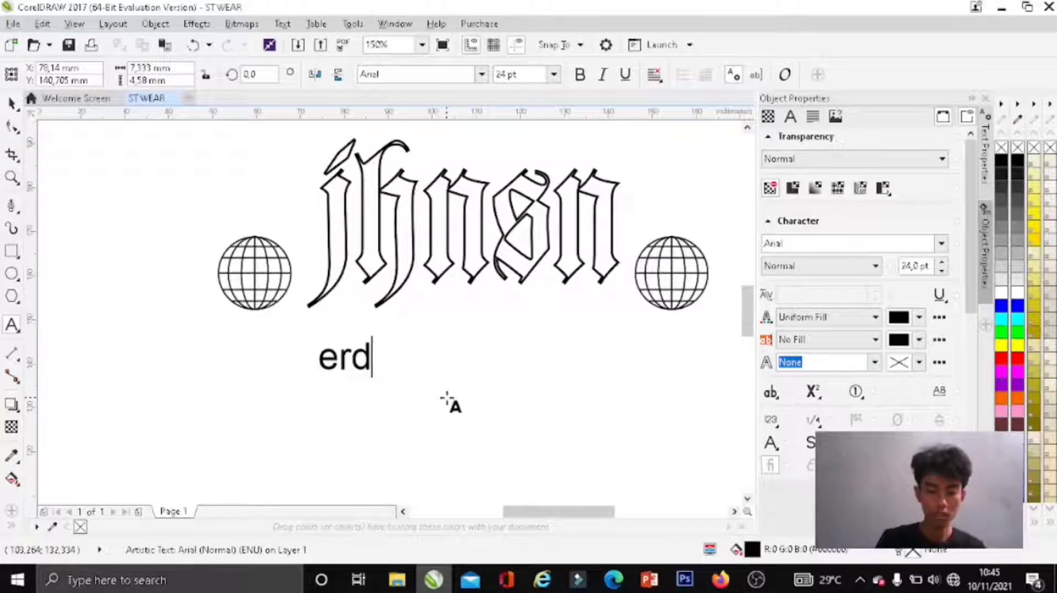
text(ynation)
Step: Set 'erdynation' in Hanson Bold with a purple fill
key(ctrl+a)
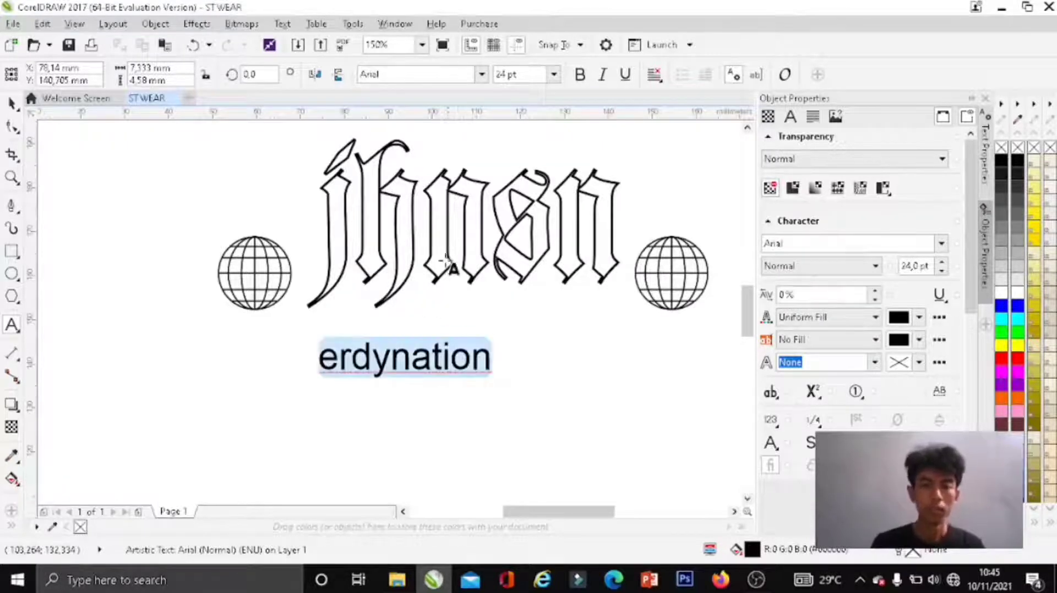
click(480, 75)
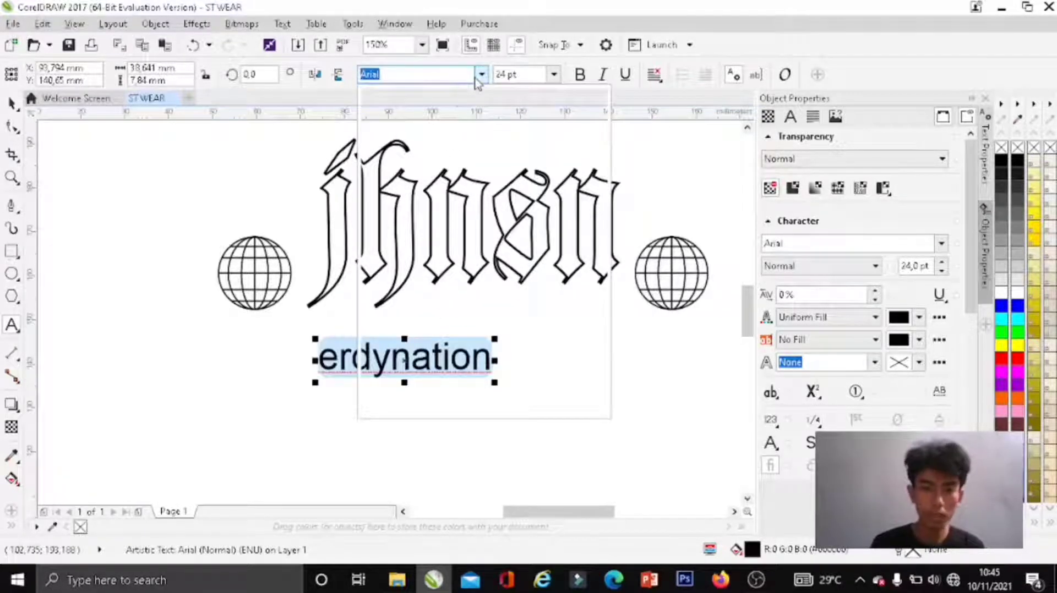
click(444, 164)
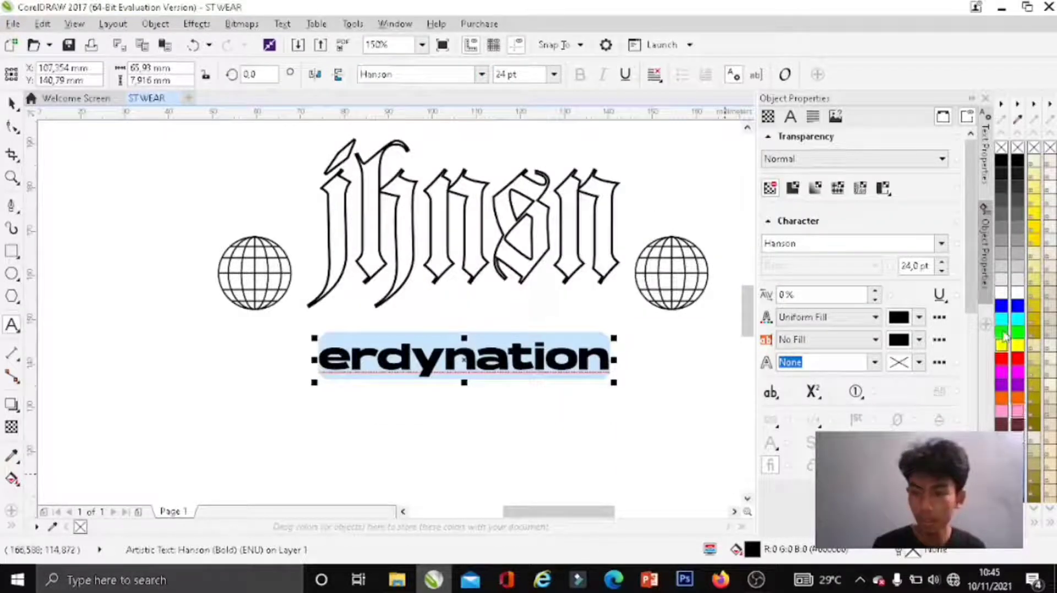
click(1001, 308)
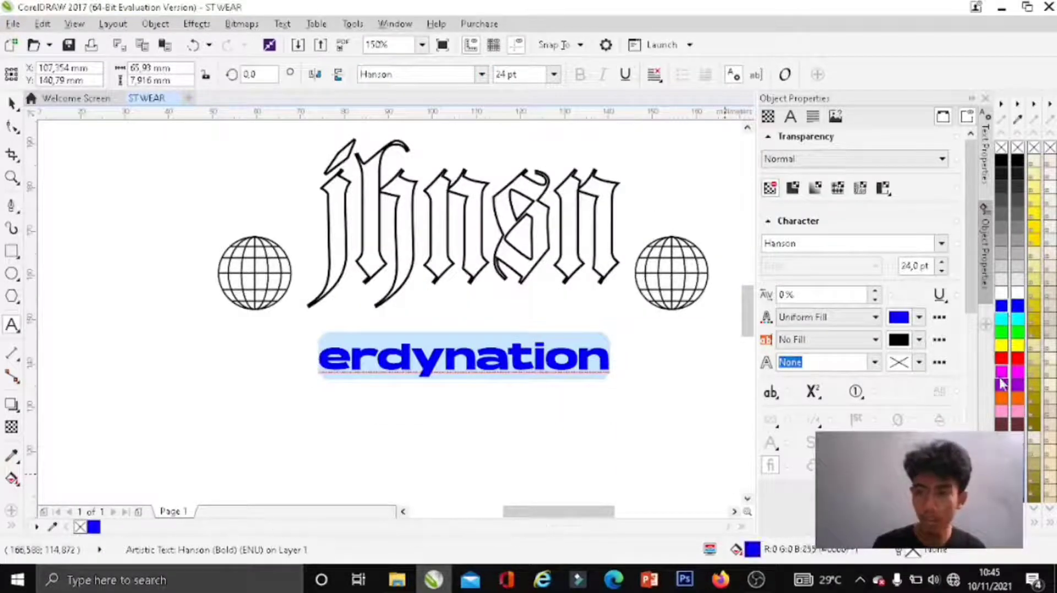
click(1001, 384)
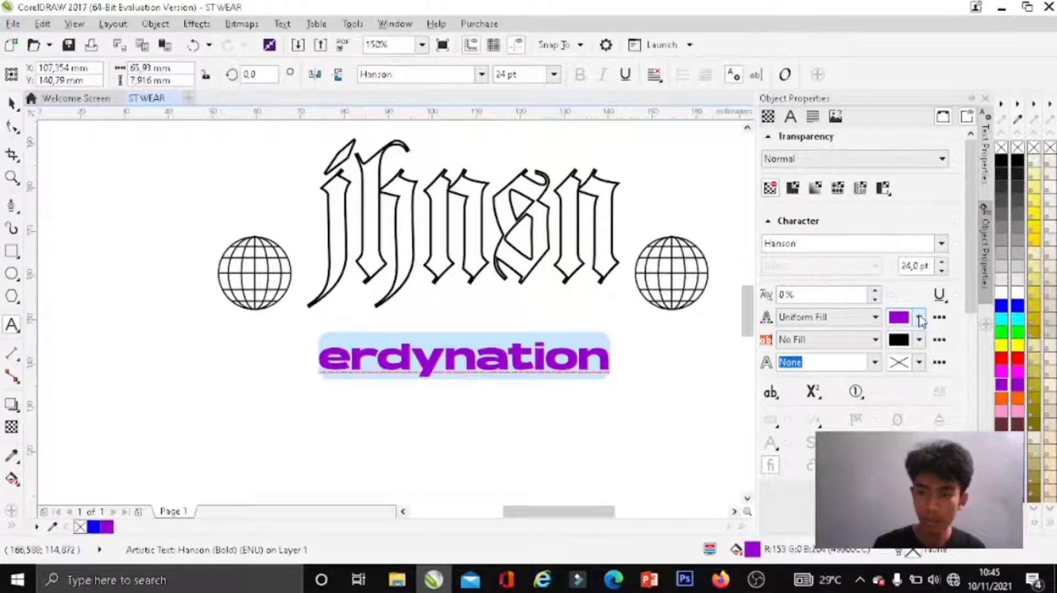
click(919, 318)
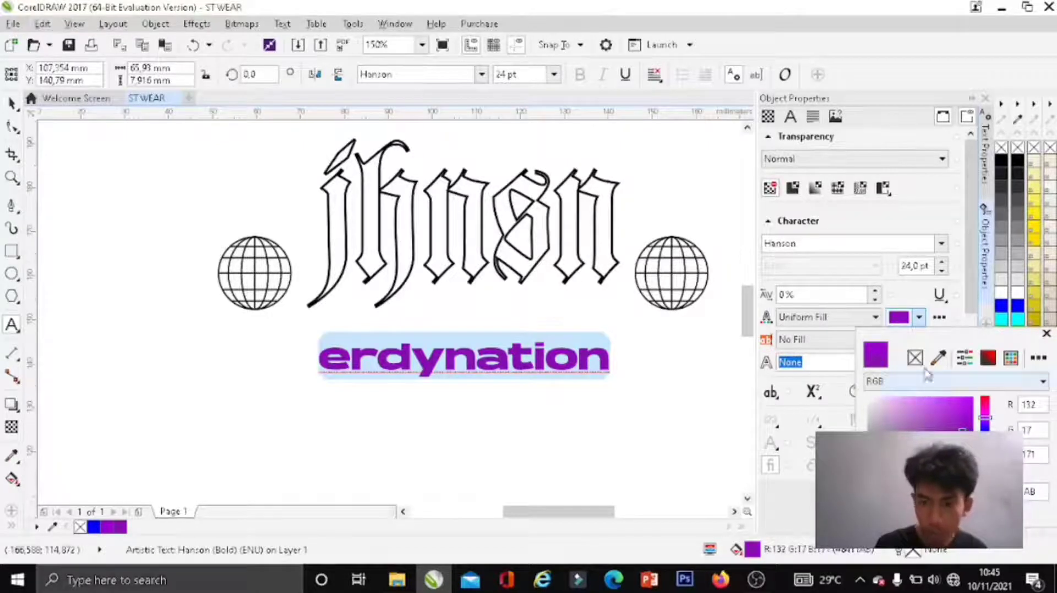
click(1046, 333)
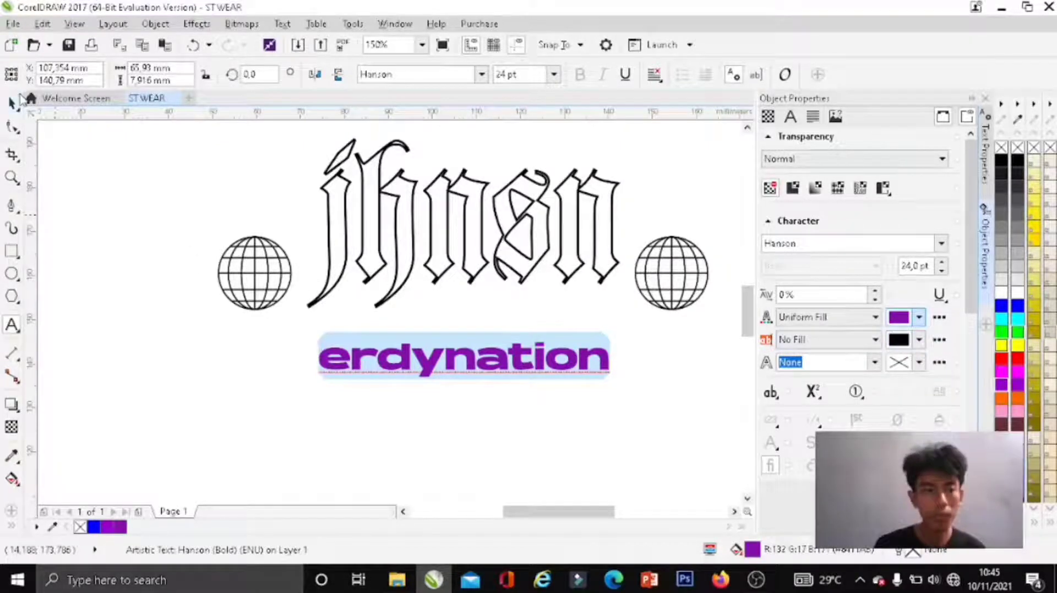
click(12, 103)
Step: Move 'erdynation' under the logo and scale it to 39.909 pt, spanning the globes
drag(460, 357, 455, 337)
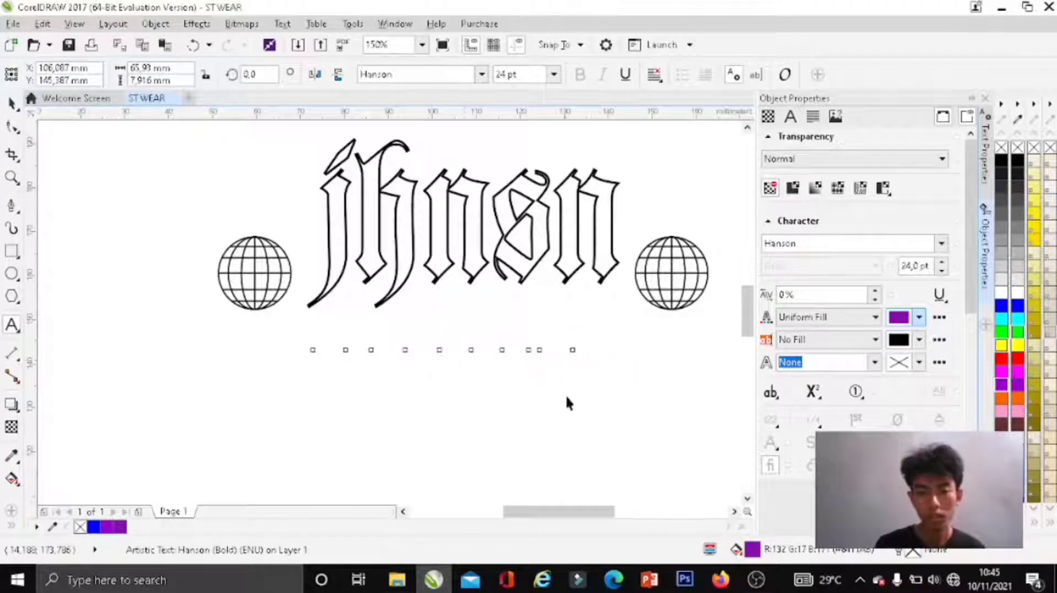
drag(608, 362, 657, 411)
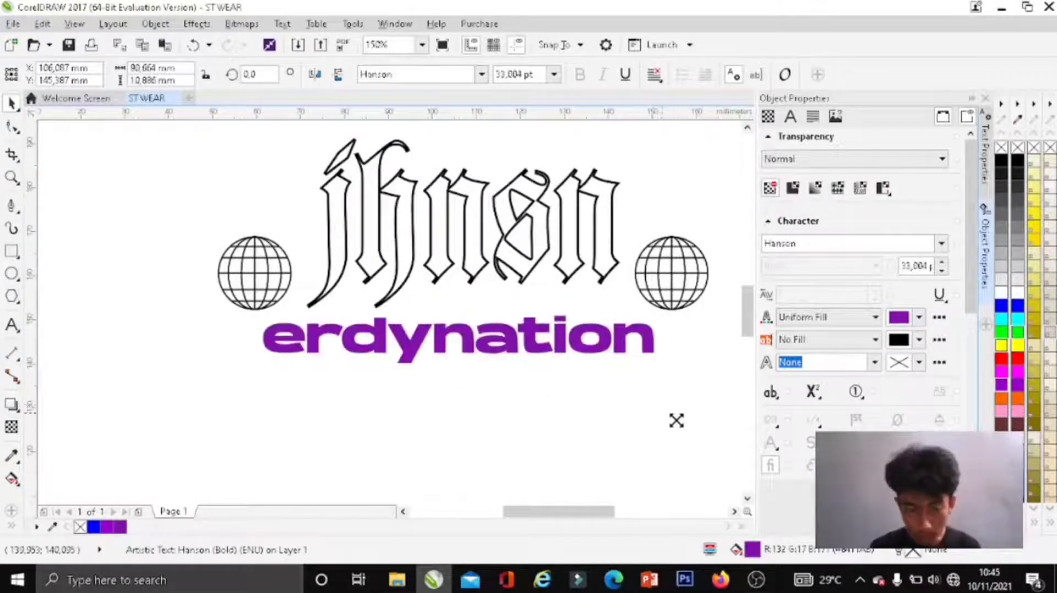
drag(657, 412, 702, 453)
key(ctrl+a)
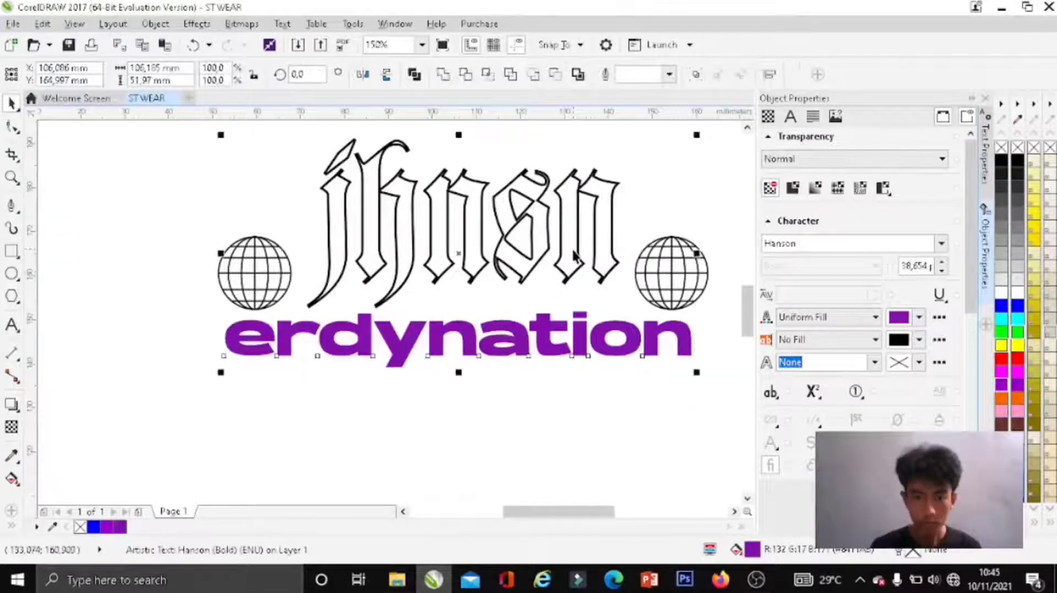
click(521, 425)
scroll(434, 330, down, 2)
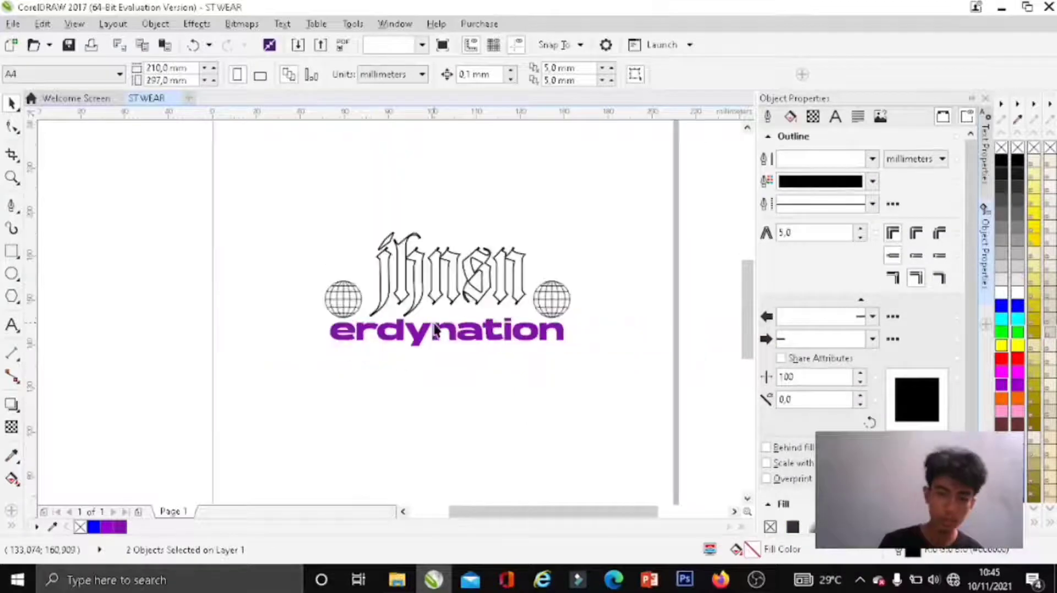
scroll(435, 329, up, 2)
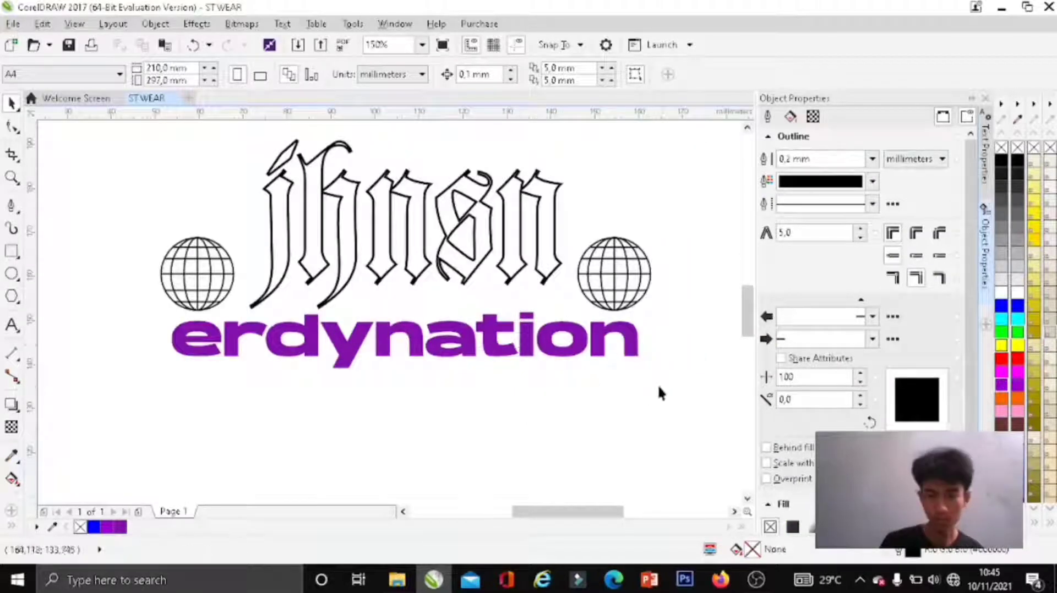
click(634, 352)
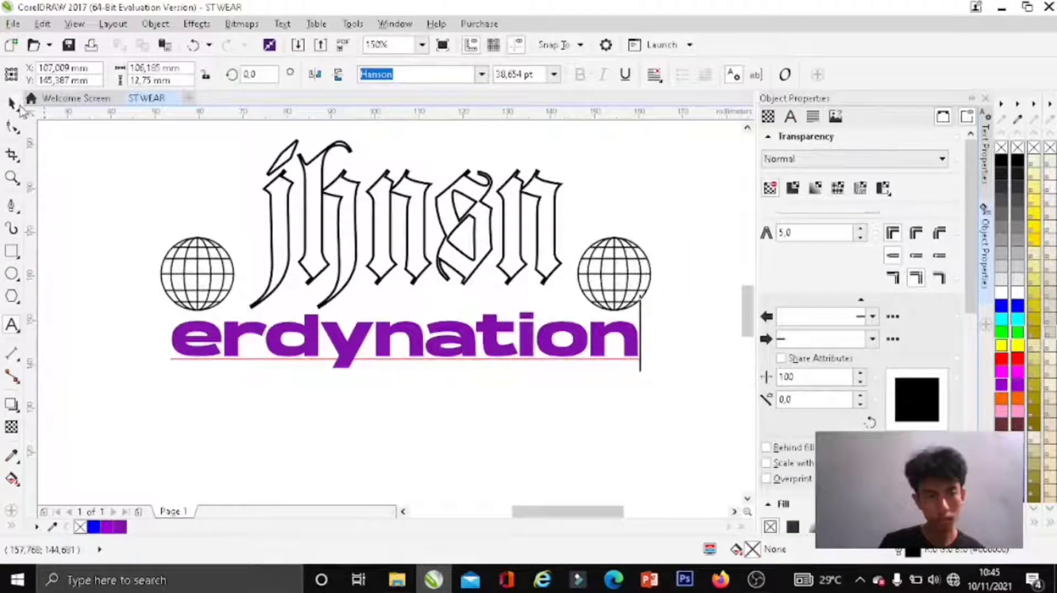
drag(643, 374, 652, 382)
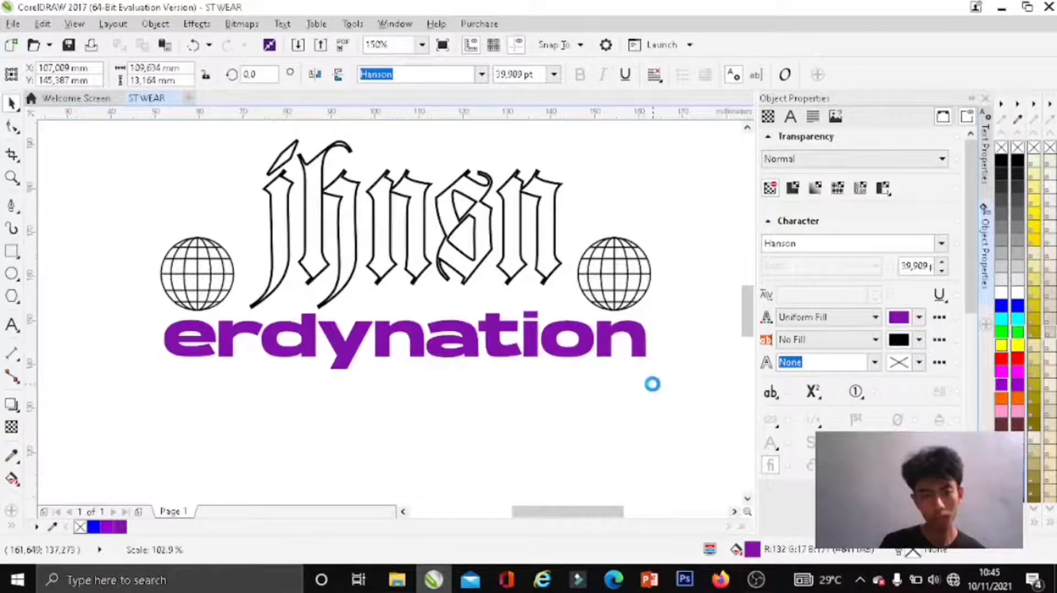
click(612, 434)
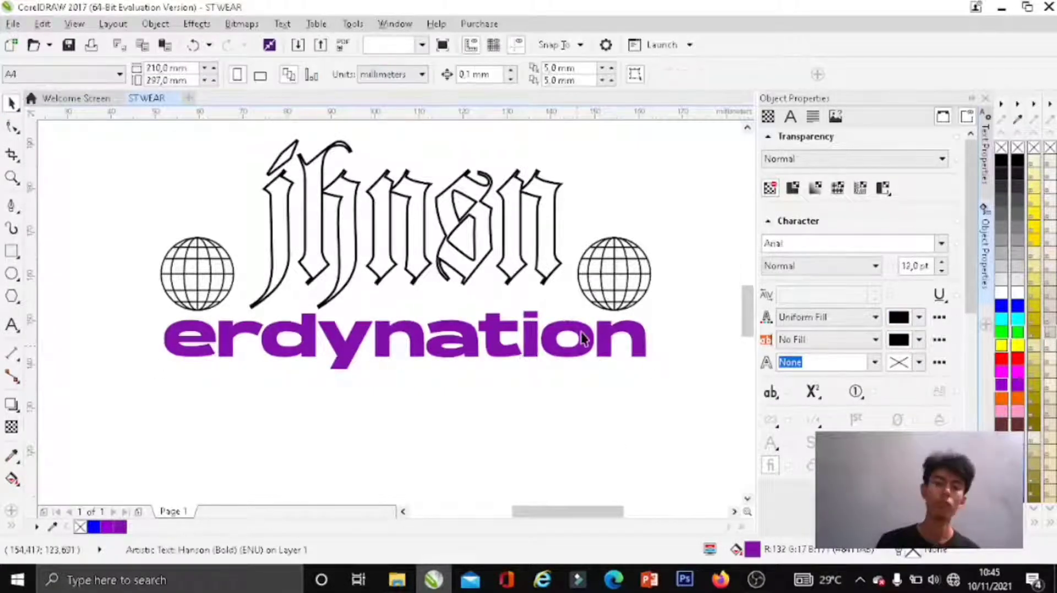
click(582, 337)
click(617, 252)
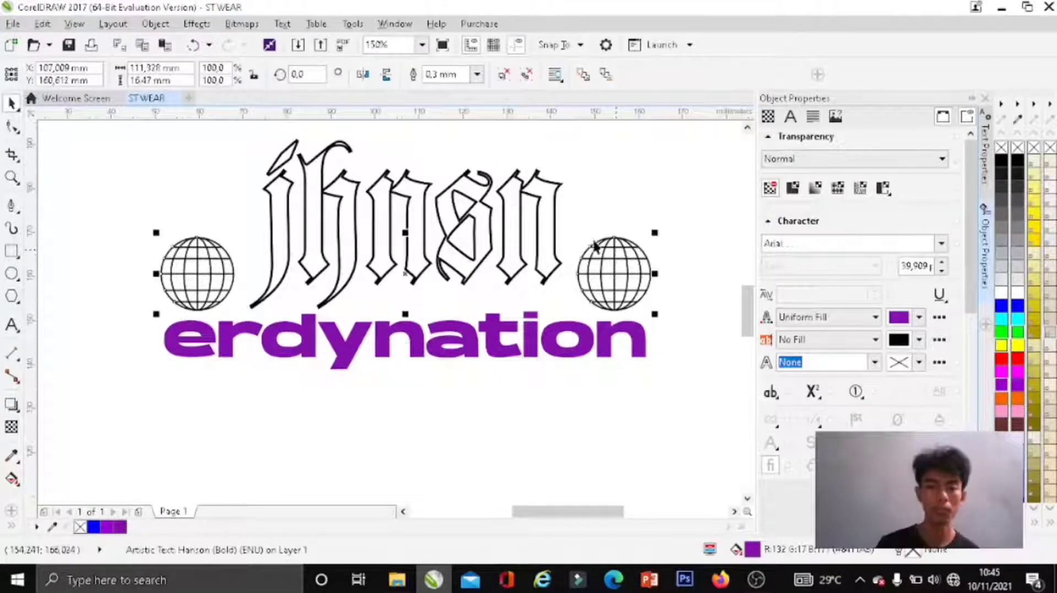
Step: Ungroup the top globes-and-jhnsn artwork and select the left globe on its own
right_click(208, 231)
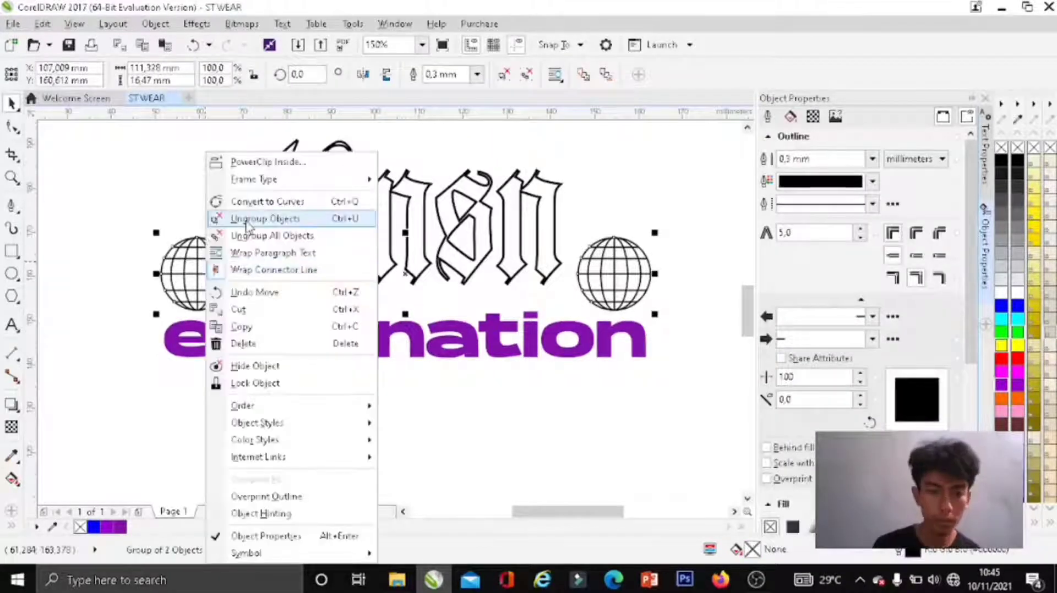
click(246, 218)
drag(82, 201, 246, 325)
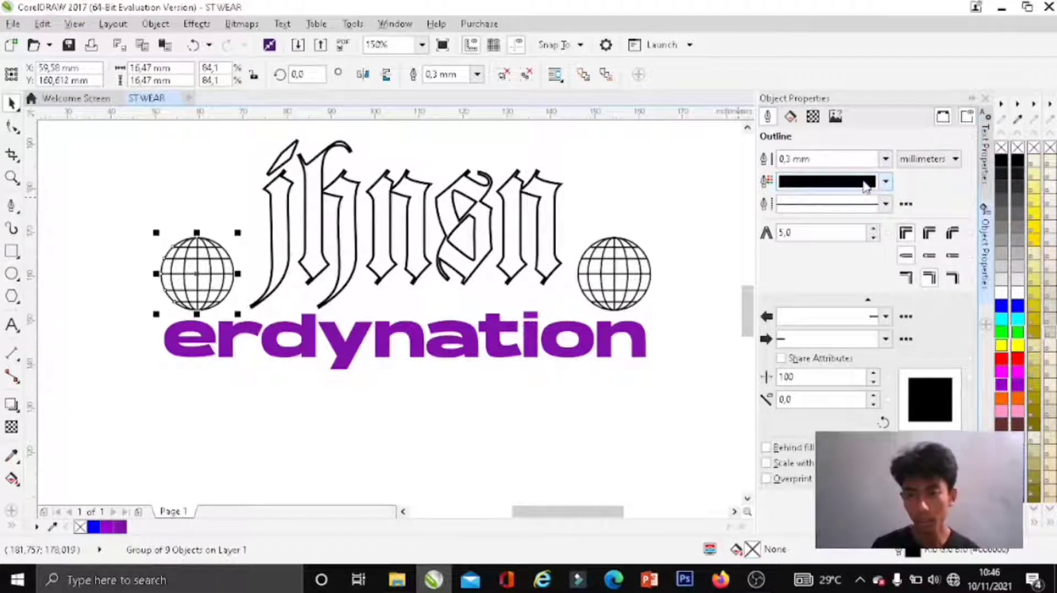
Step: Recolour the left globe's outline with the purple sampled from erdynation
click(865, 185)
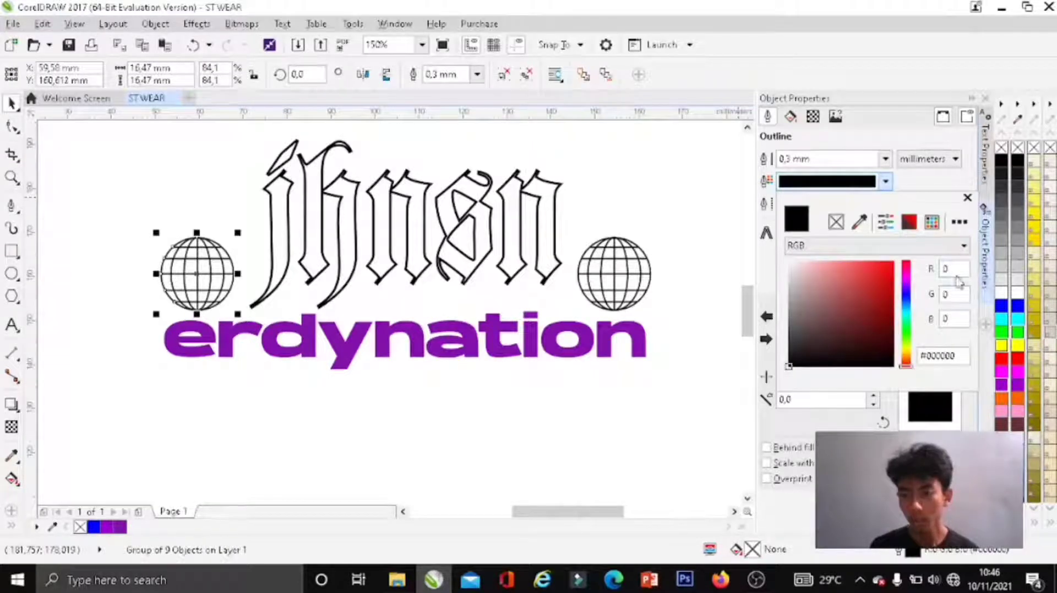
click(860, 222)
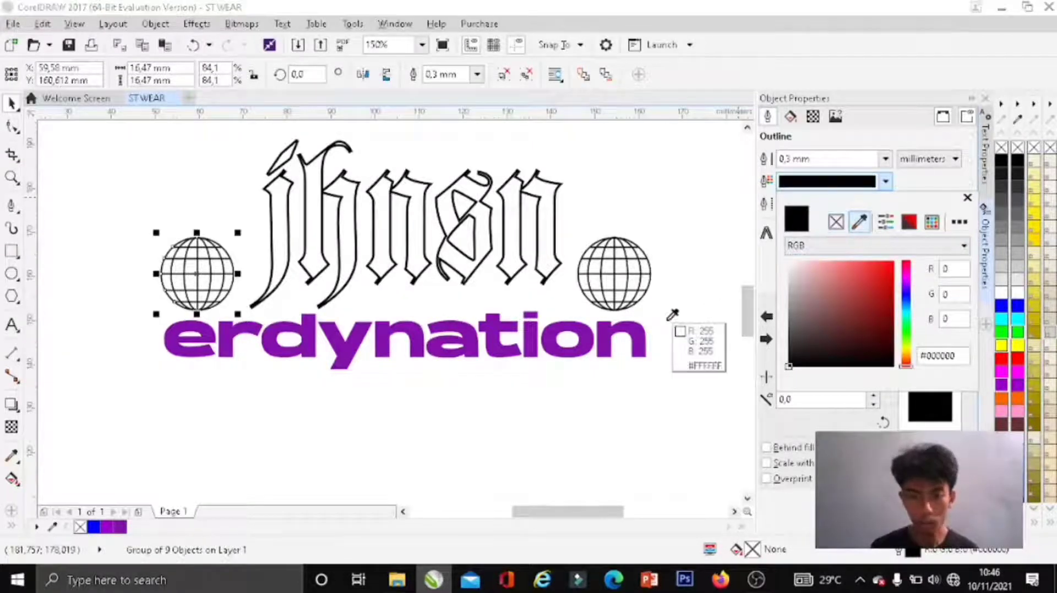
click(635, 333)
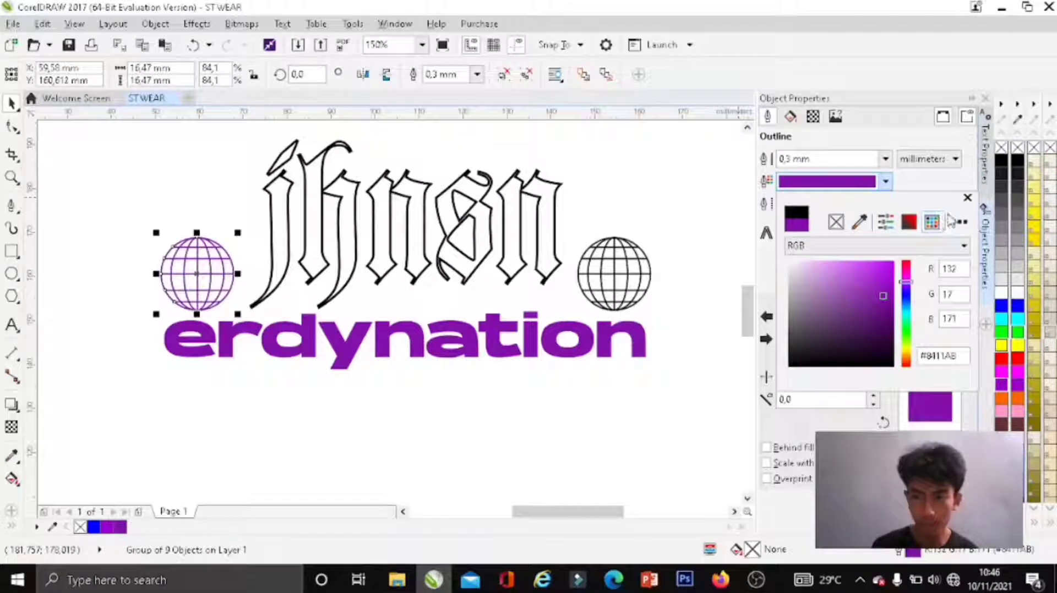
click(967, 198)
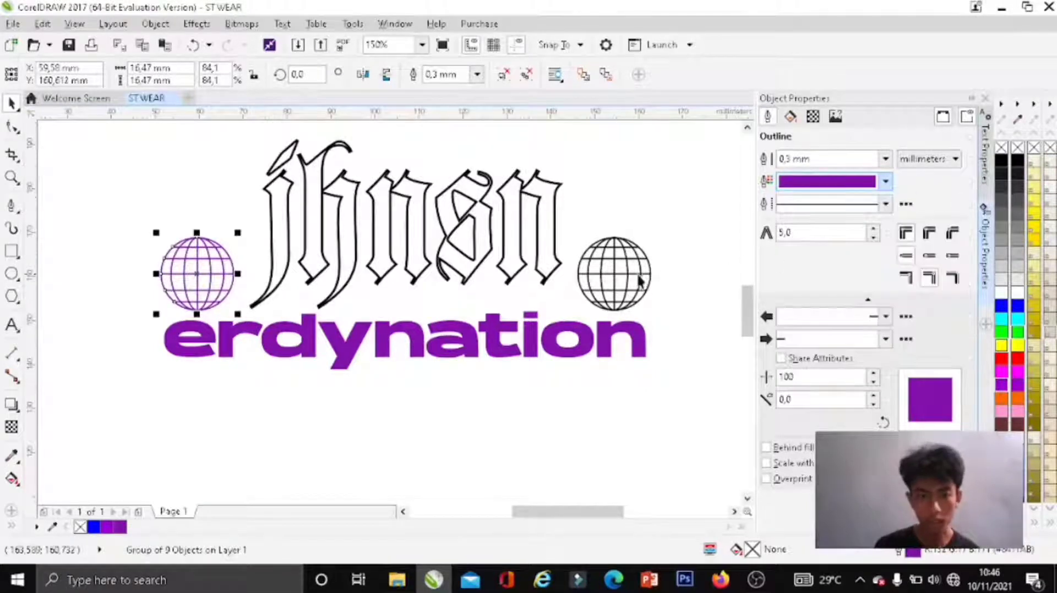
Step: Give the right globe the same erdynation purple outline (#8411AB) and close Object Properties
click(624, 256)
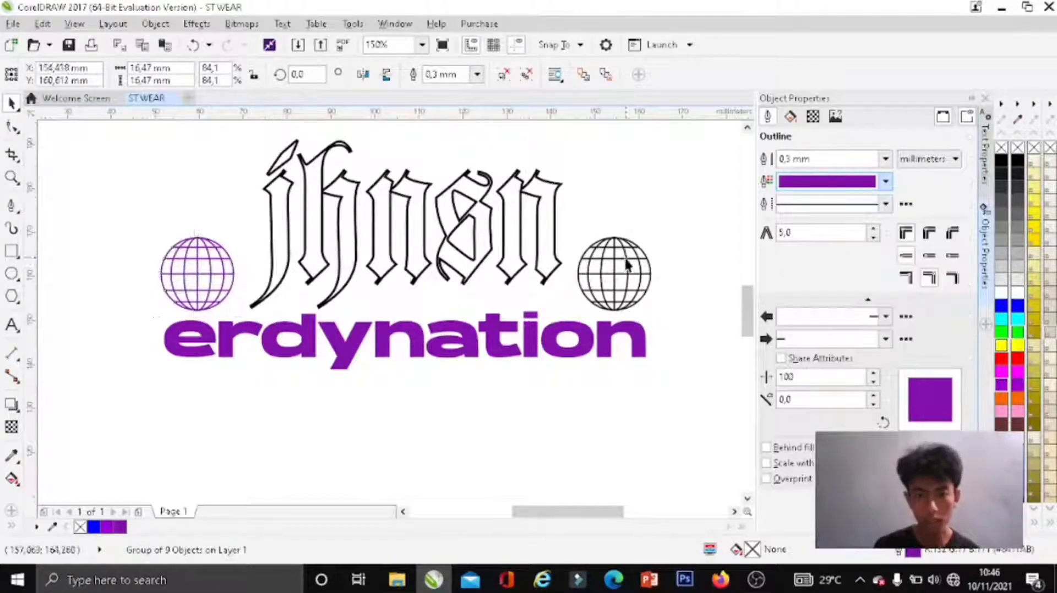
click(885, 183)
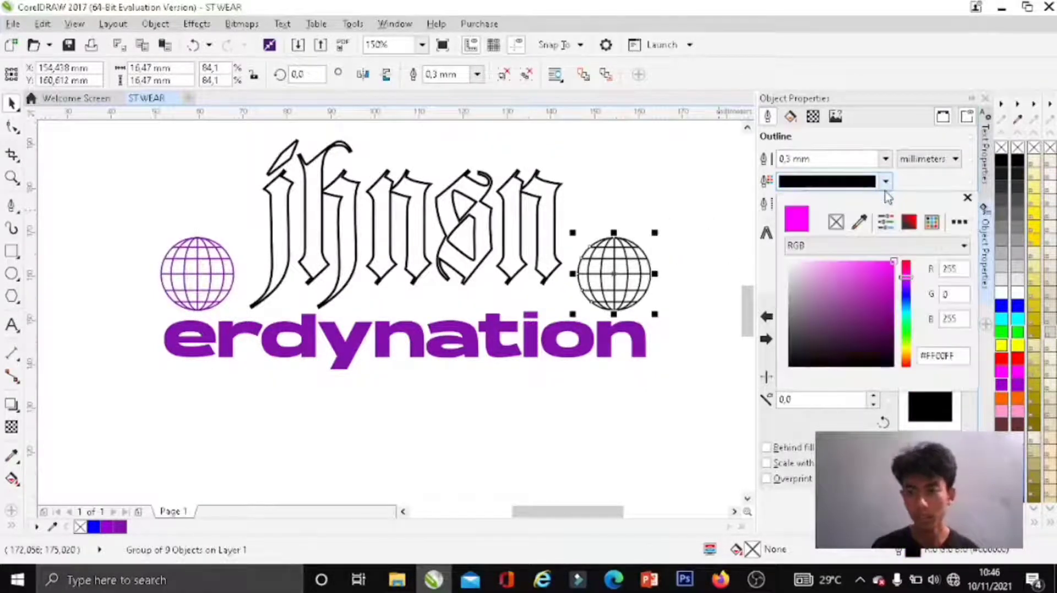
click(862, 224)
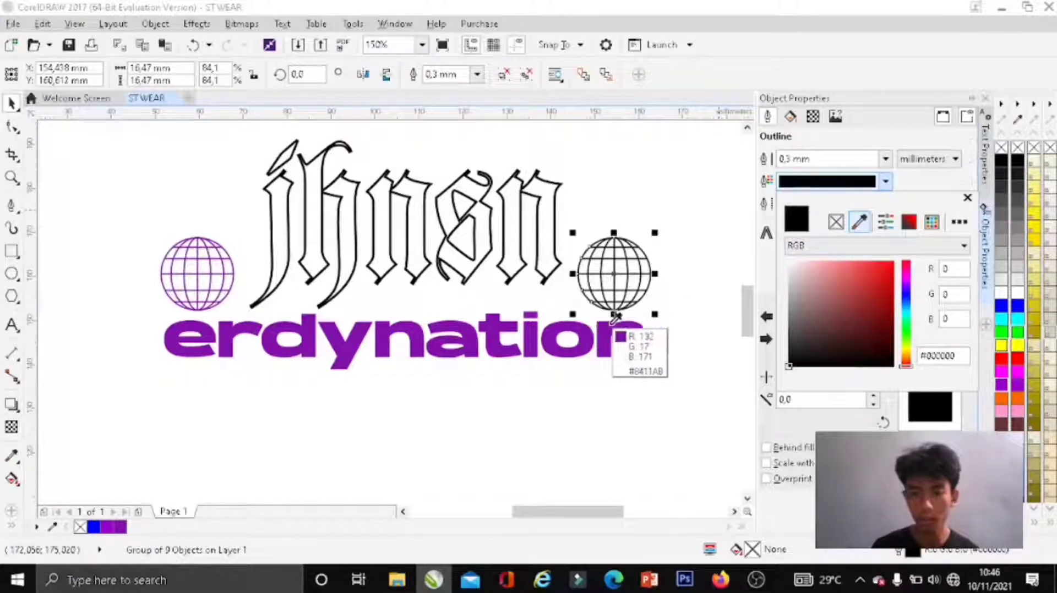
click(618, 333)
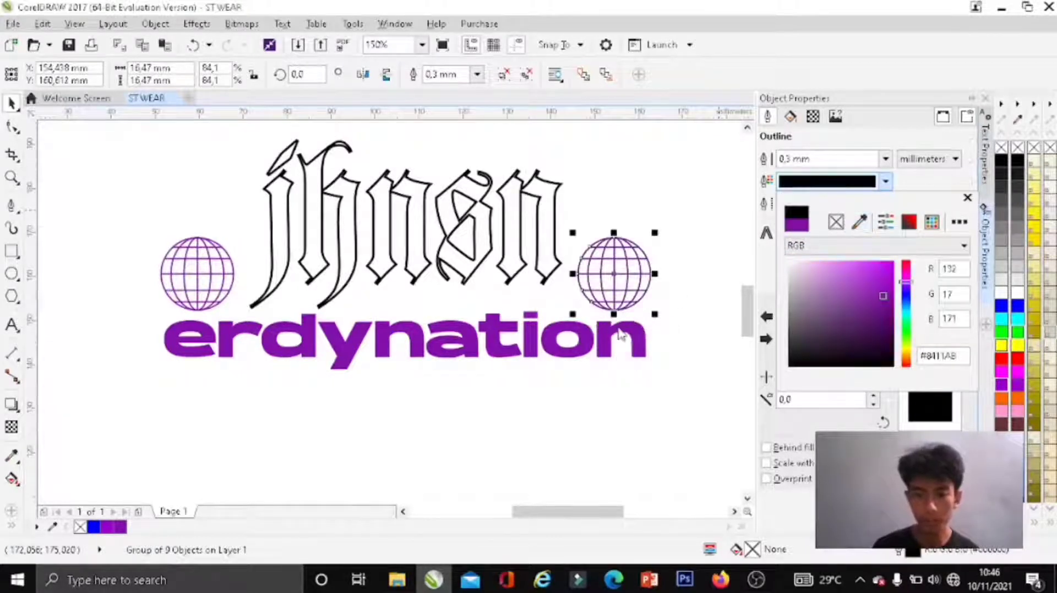
click(990, 107)
click(704, 194)
key(alt+Return)
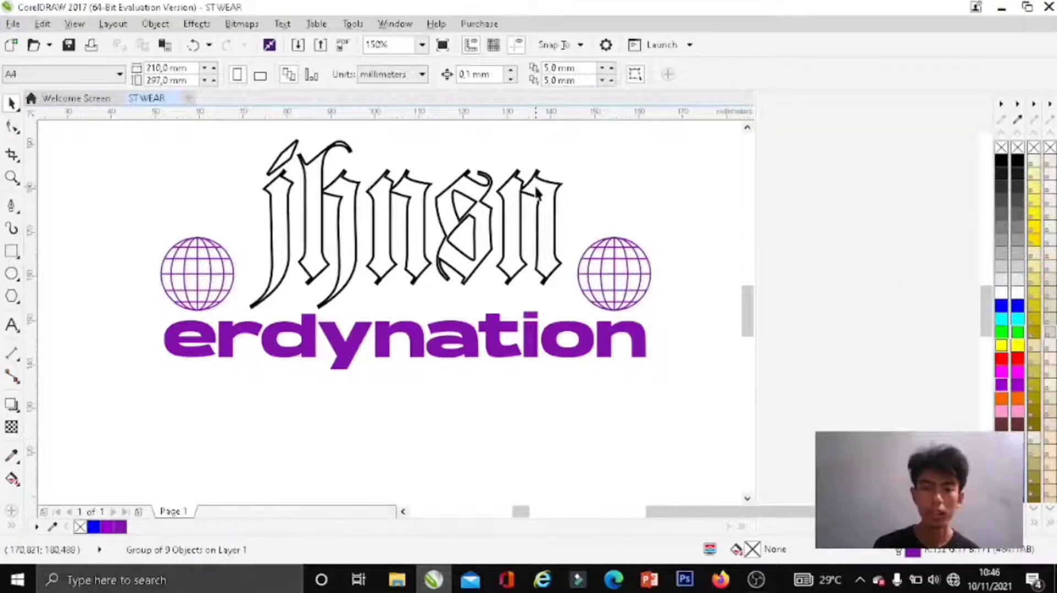
click(562, 176)
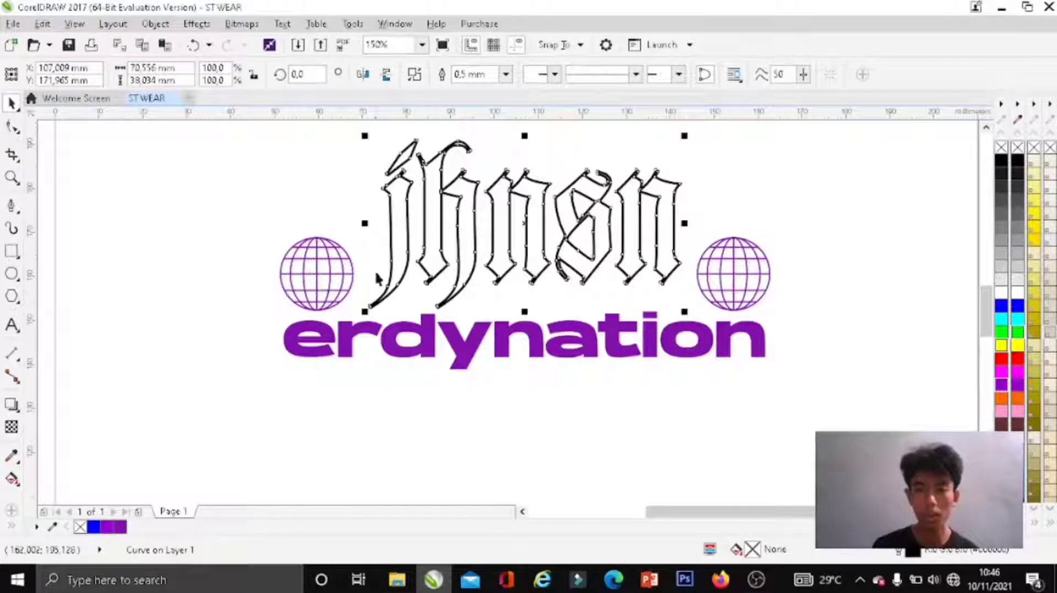
Step: Reopen the Object Properties docker via Window > Dockers and show the jhnsn lettering's outline colour
scroll(498, 209, down, 2)
click(491, 259)
scroll(507, 225, up, 2)
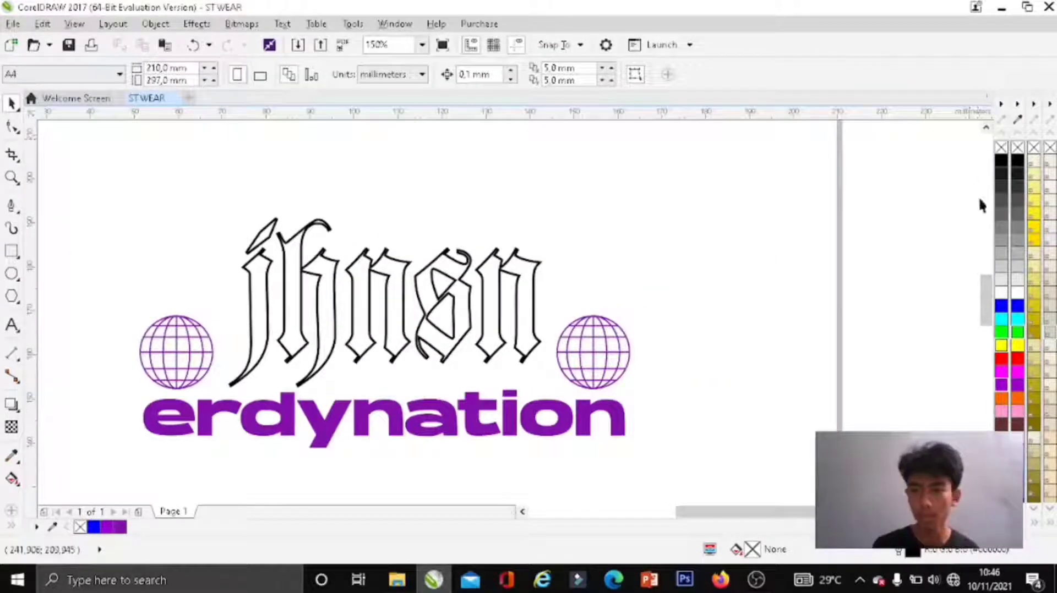
click(394, 24)
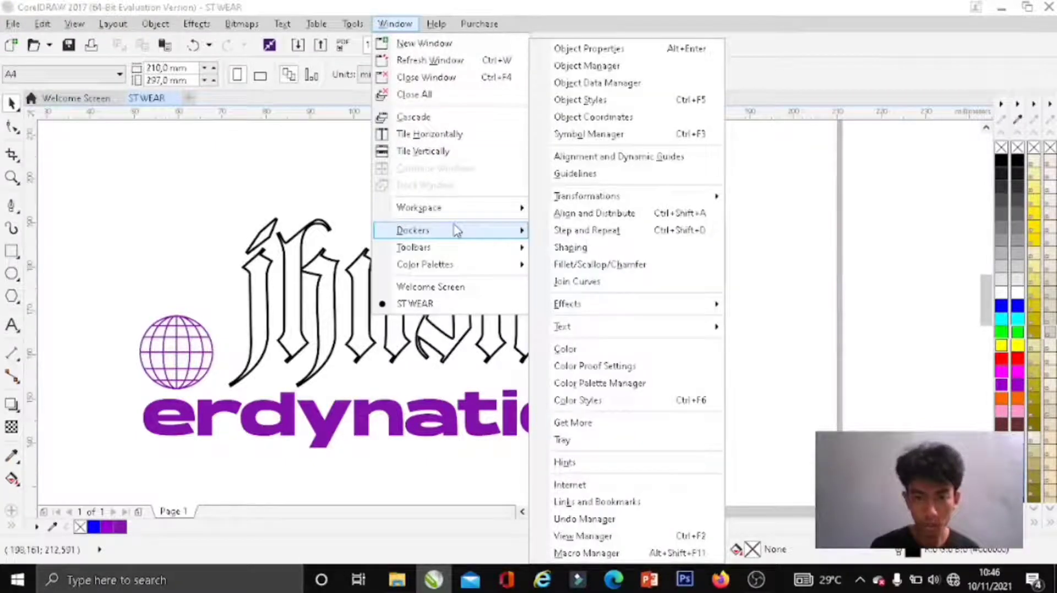
mouse_move(413, 230)
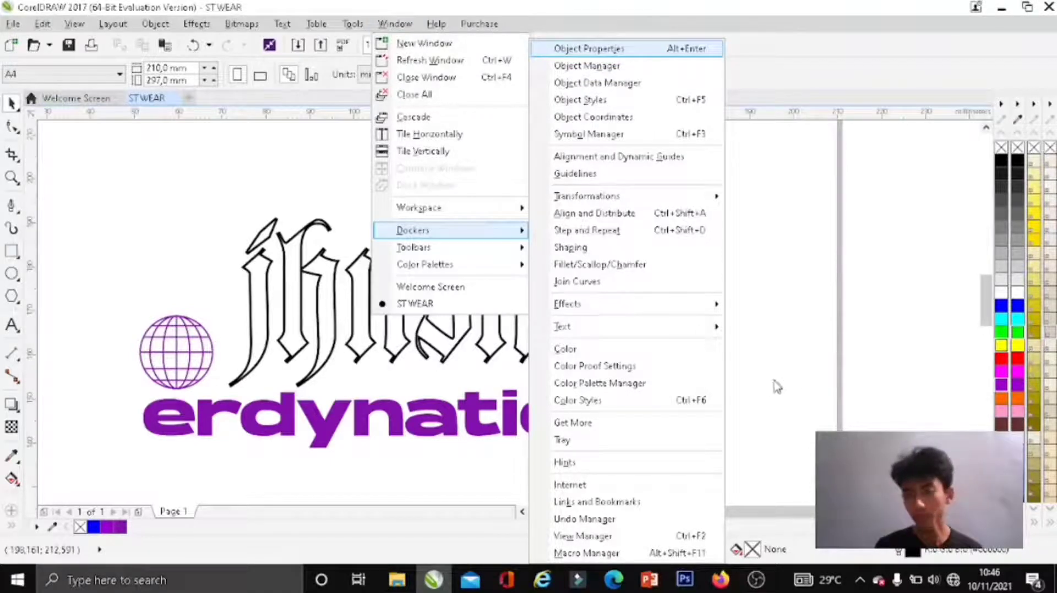
click(777, 387)
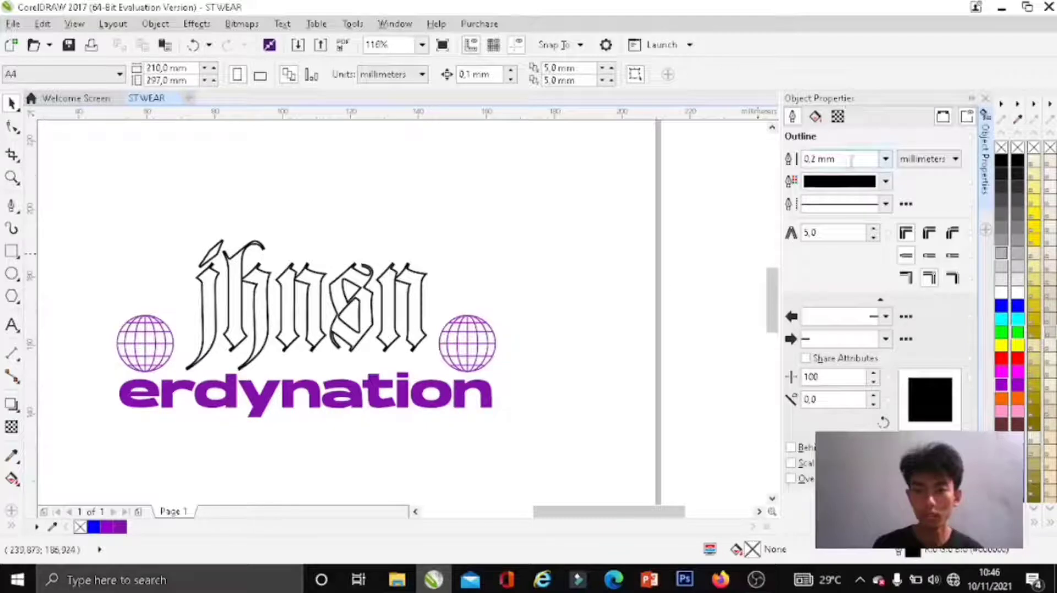
click(386, 278)
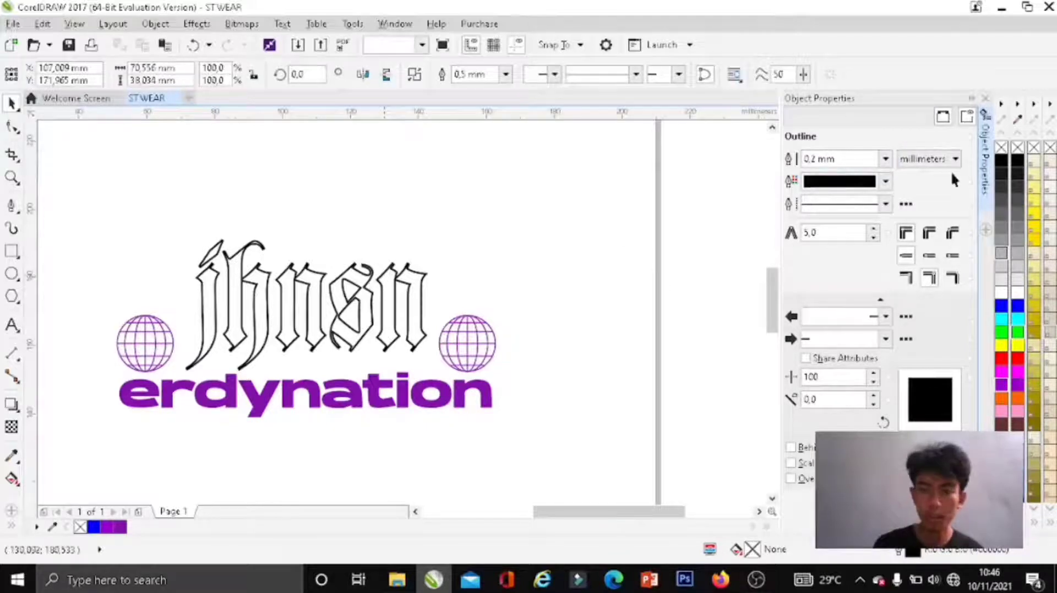
click(884, 182)
text(117)
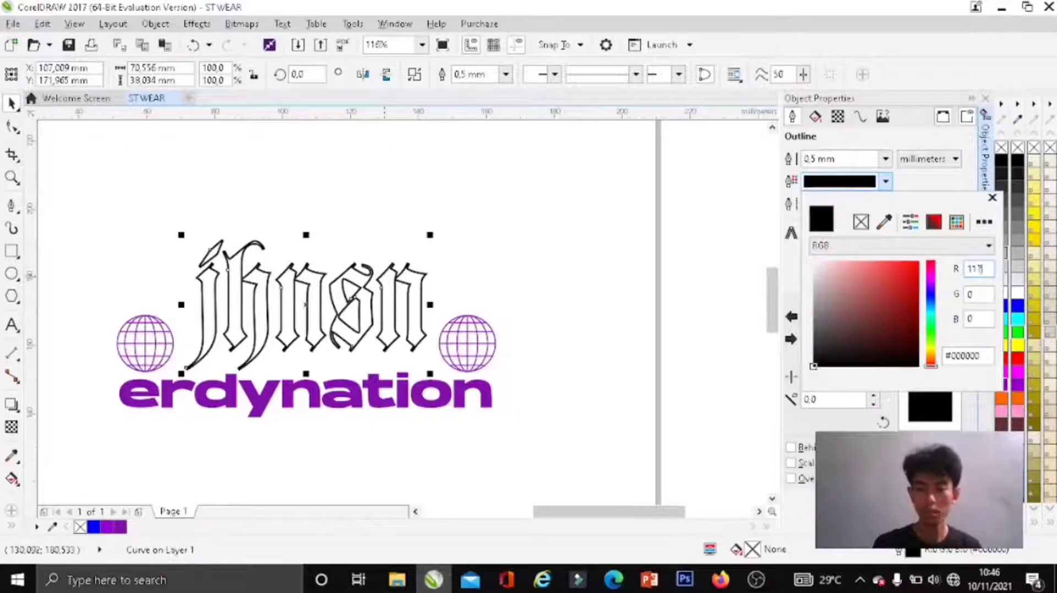
Step: Give the jhnsn lettering a 0.75 mm olive-green outline, RGB 117/141/81
key(Tab)
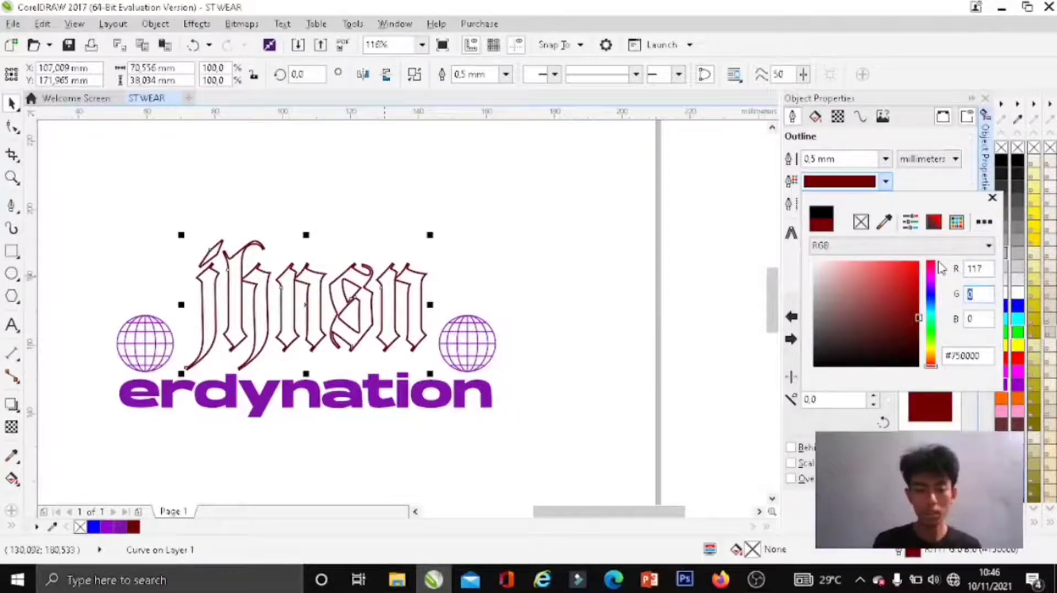
text(141)
key(Tab)
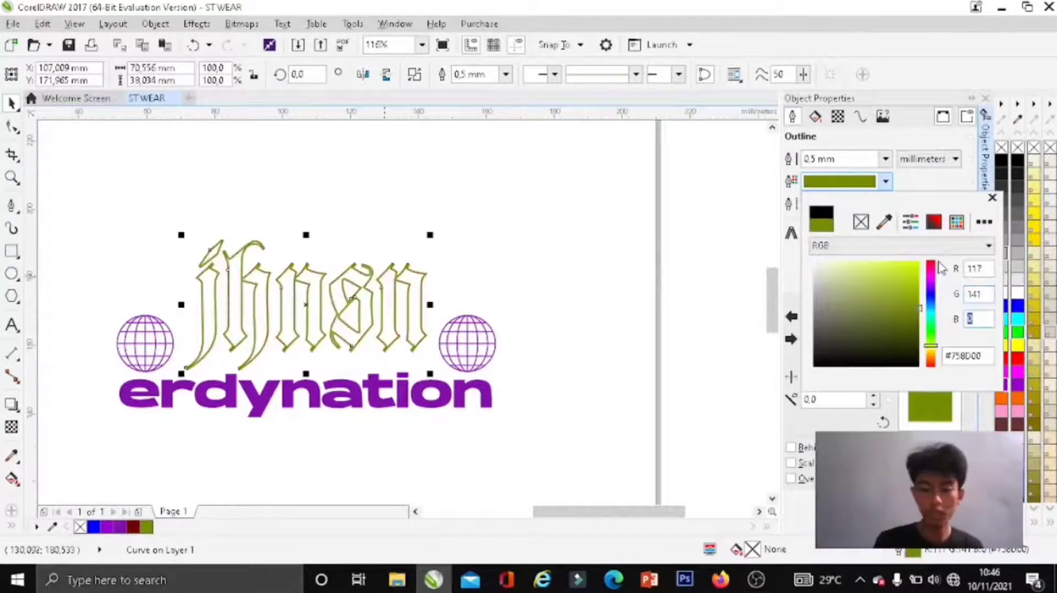
text(81)
key(Return)
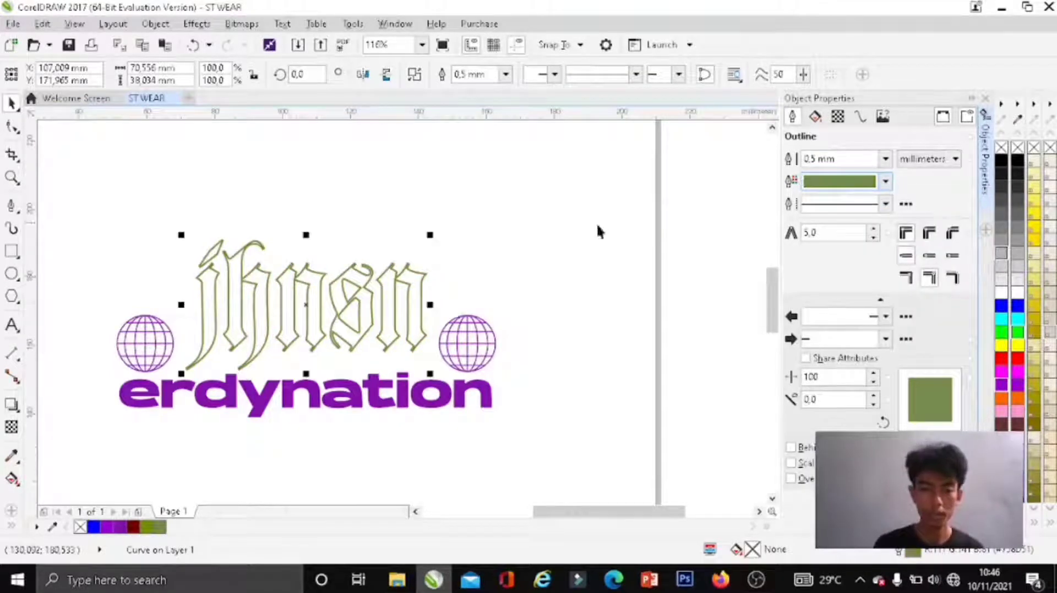
click(505, 74)
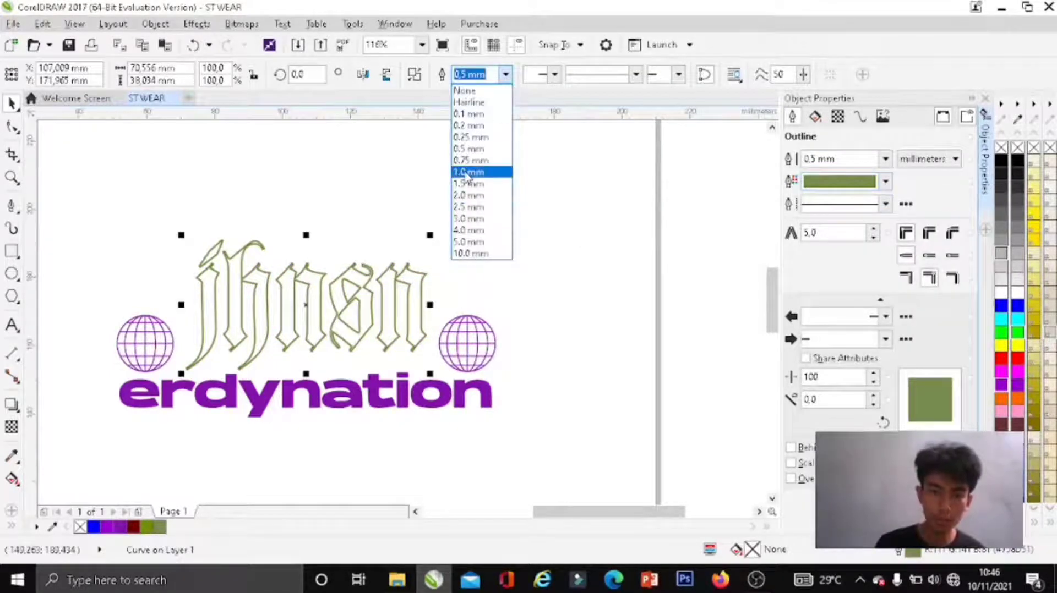
click(463, 170)
click(505, 74)
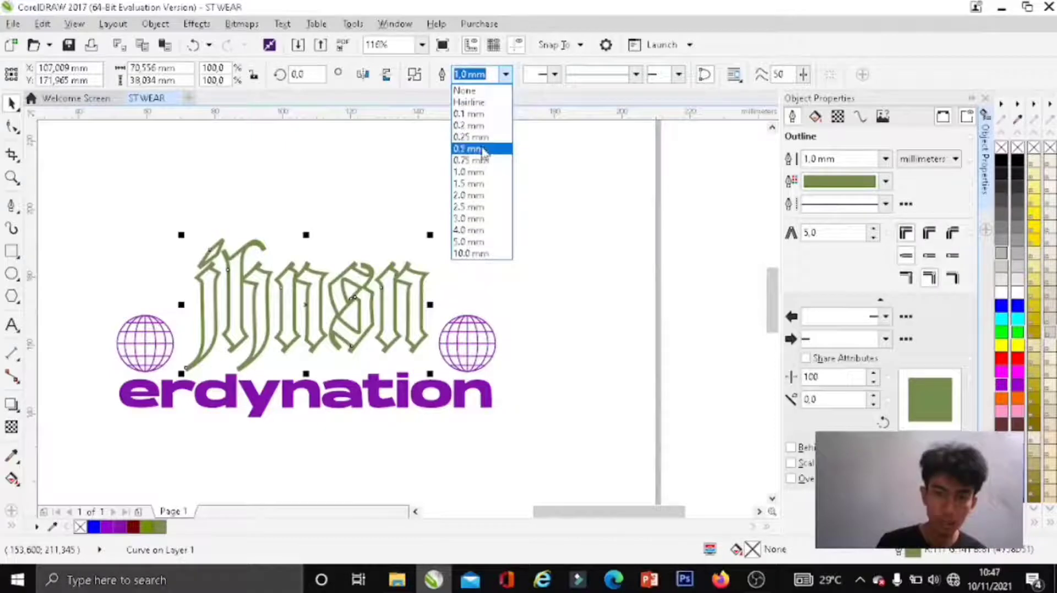
click(463, 161)
Step: Nudge the jhnsn lettering slightly to the left
key(Down)
key(Down)
key(Down)
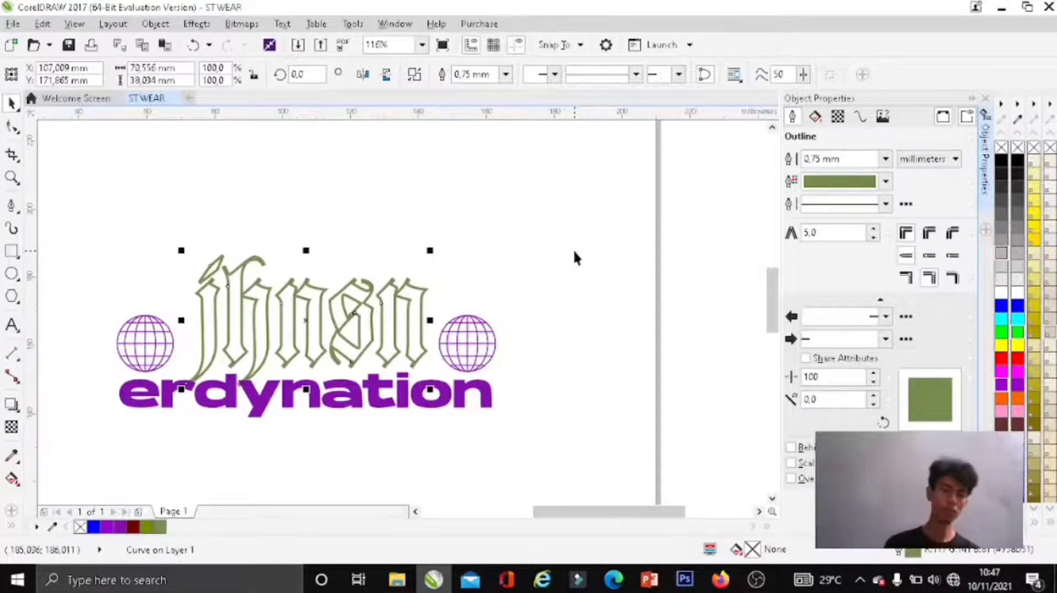
scroll(538, 281, down, 2)
scroll(538, 281, up, 2)
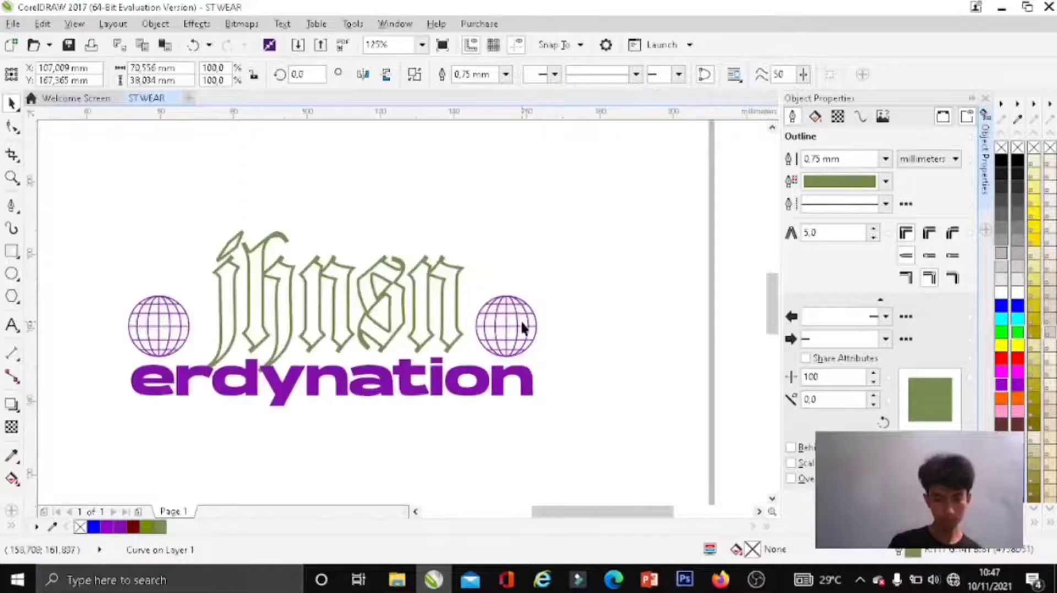
click(521, 319)
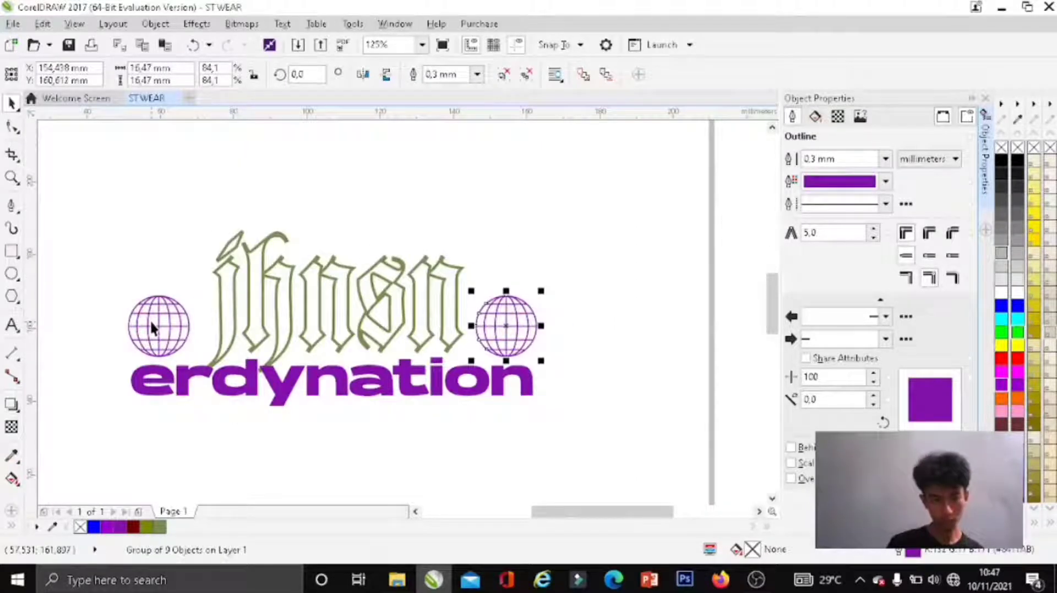
click(351, 328)
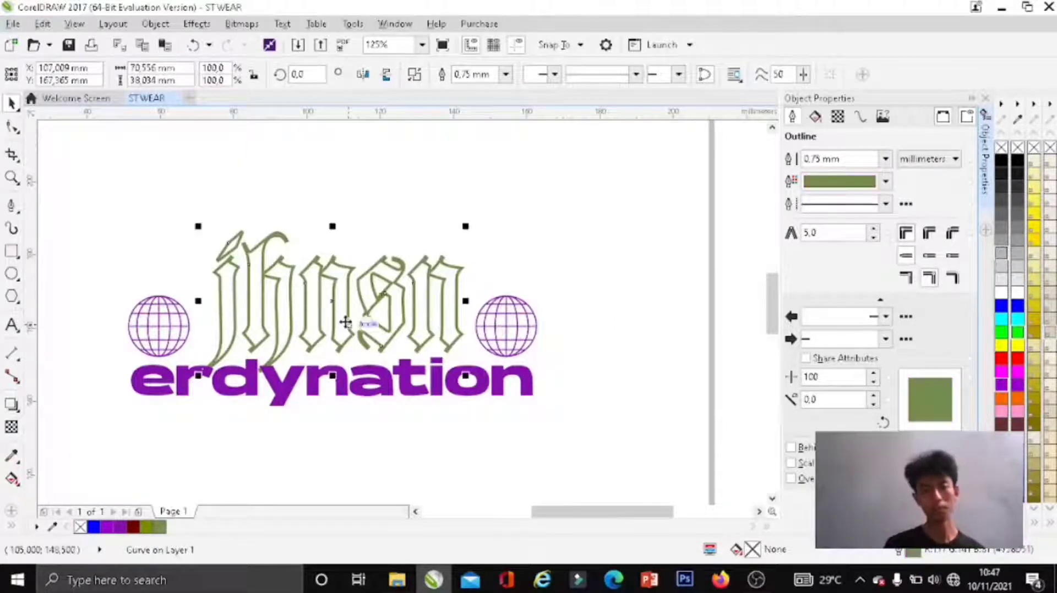
drag(346, 323, 343, 322)
click(12, 326)
Step: Type the three-line slogan HEEP / THEM / BURNNING below erdynation
scroll(388, 236, down, 2)
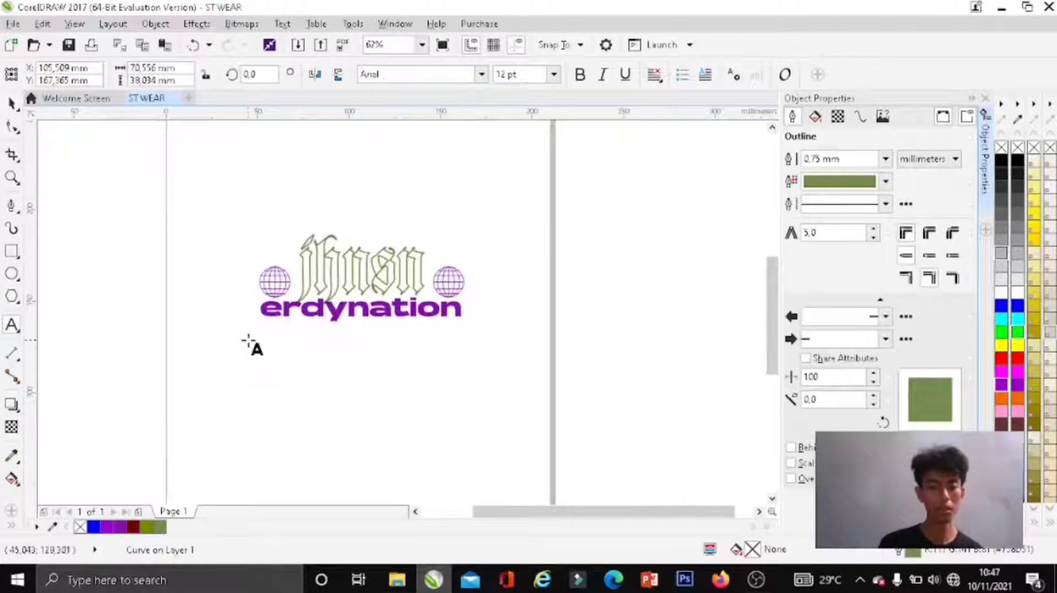
scroll(248, 342, up, 2)
click(296, 343)
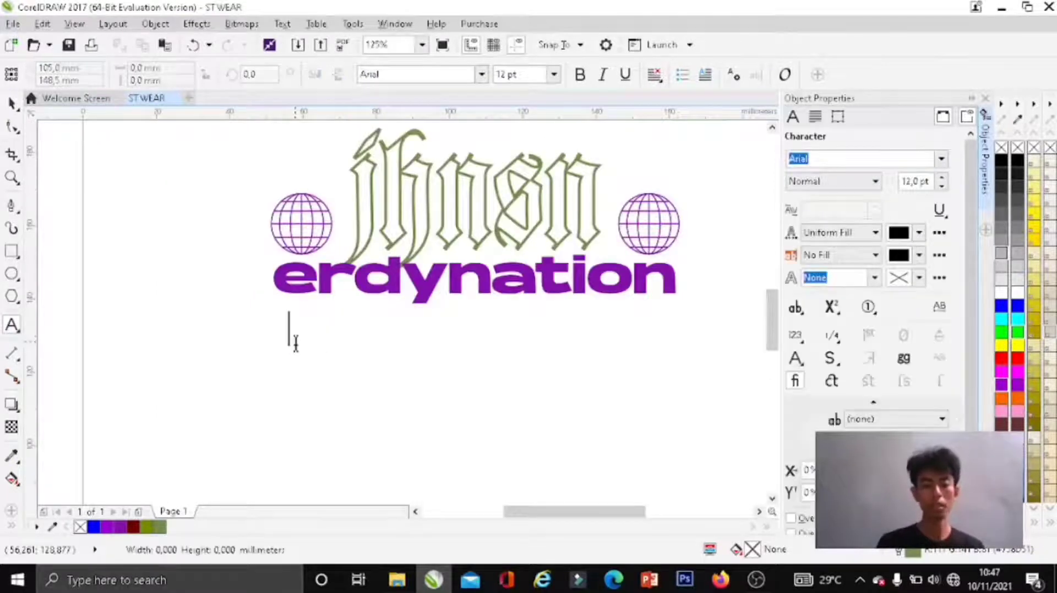
text(HEEP)
key(Return)
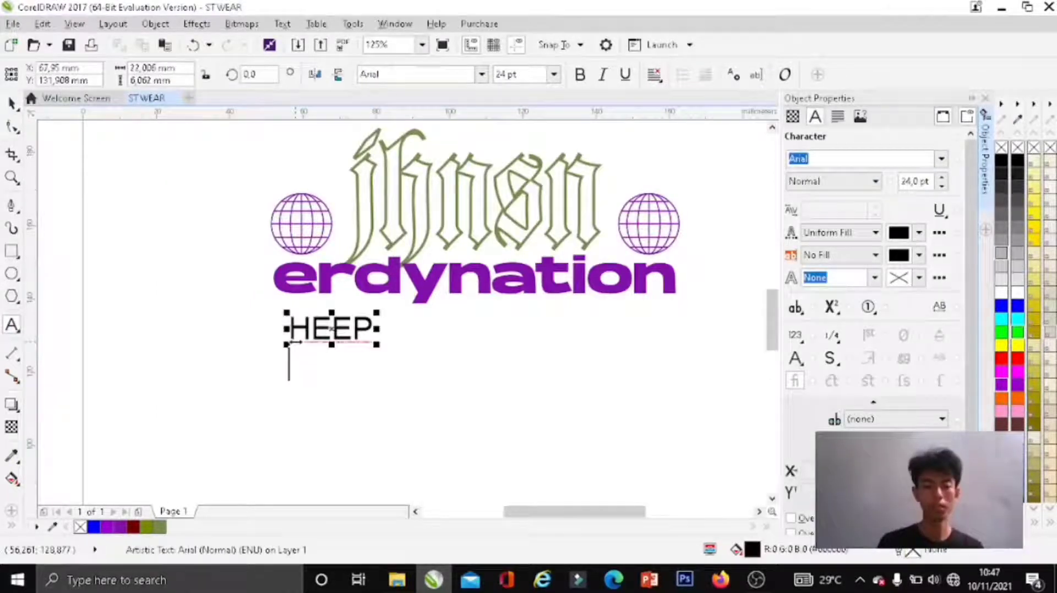
text(THEM)
key(Return)
text(BURN)
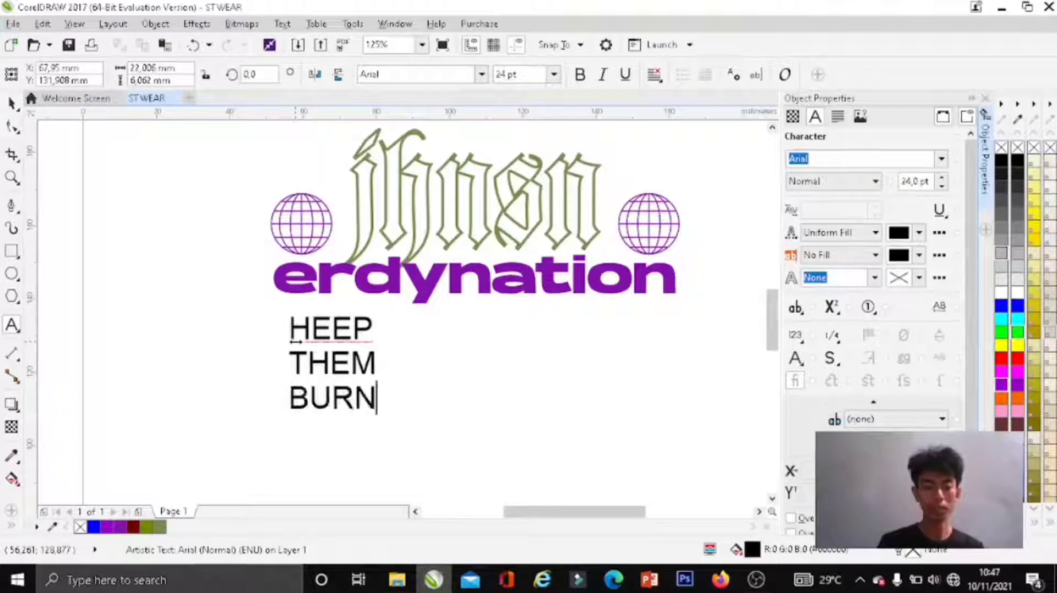
text(NING)
Step: Make the slogan bold with 80% character spacing, then shrink it and place it beneath erdynation
key(ctrl+a)
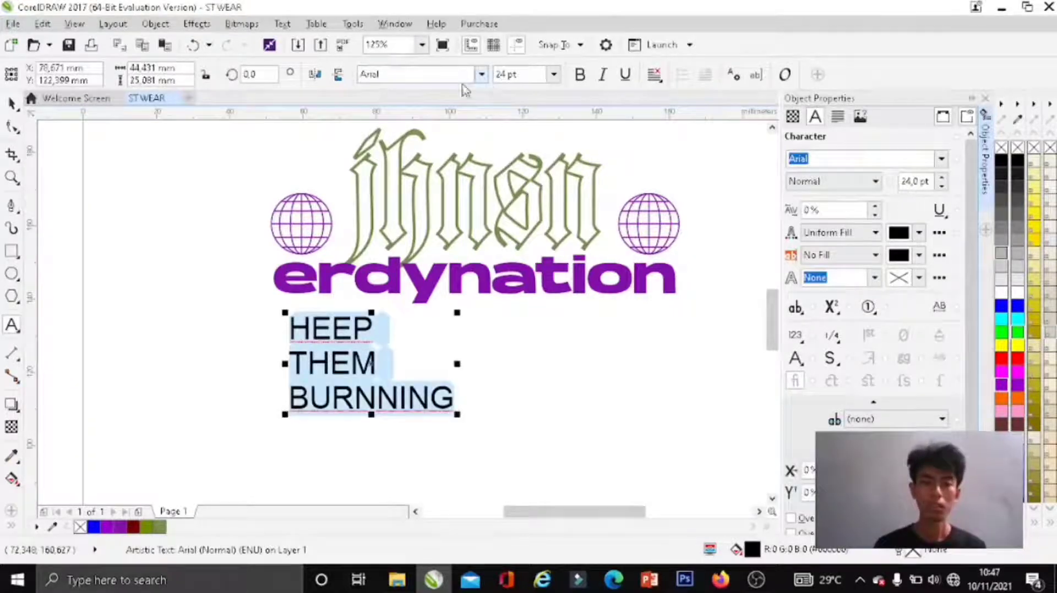
click(580, 77)
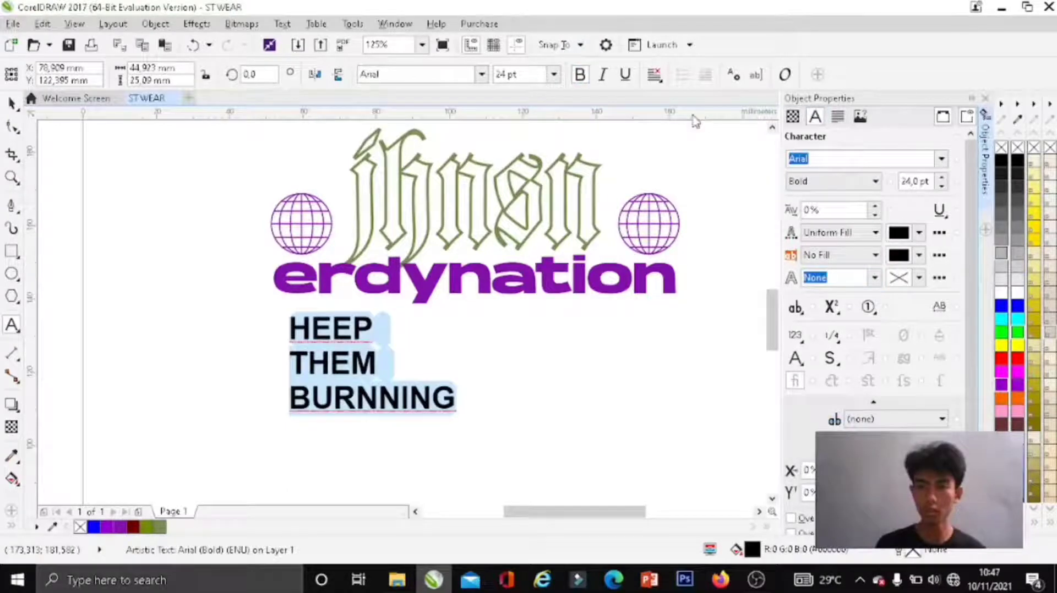
click(838, 117)
text(80)
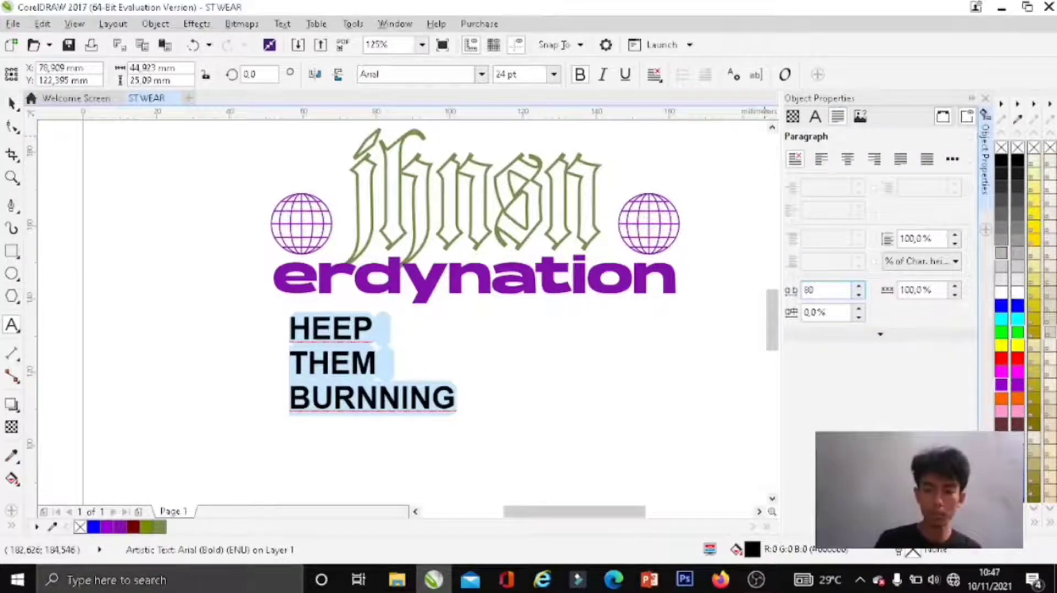
key(Return)
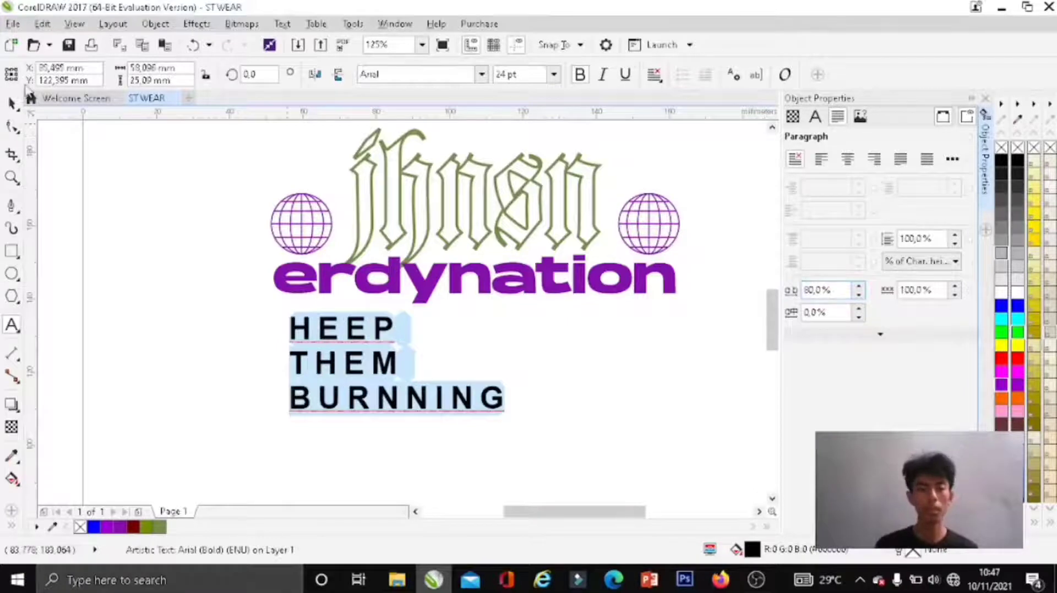
click(12, 103)
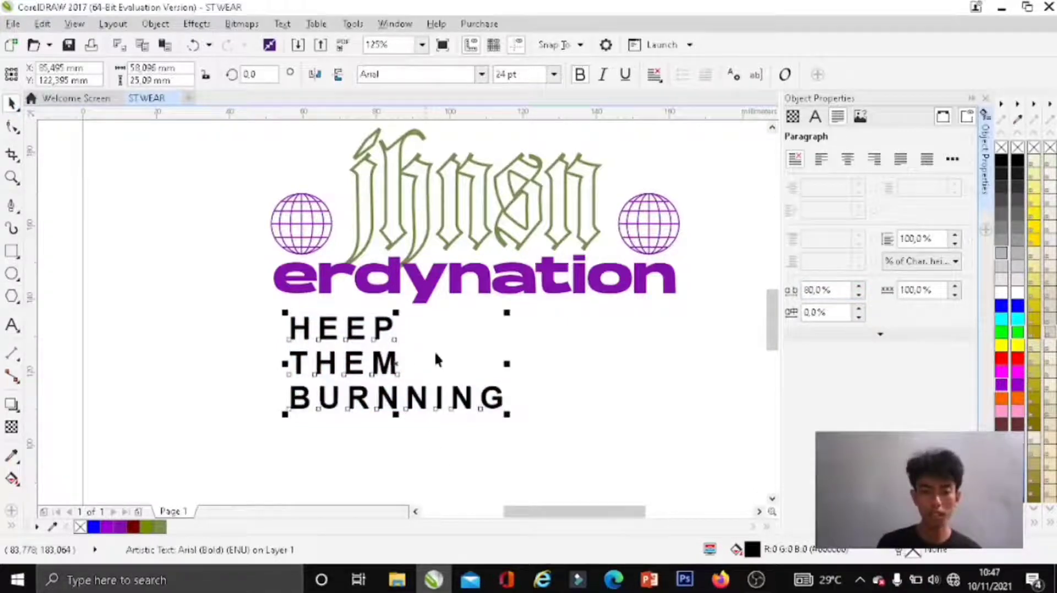
drag(507, 312, 496, 326)
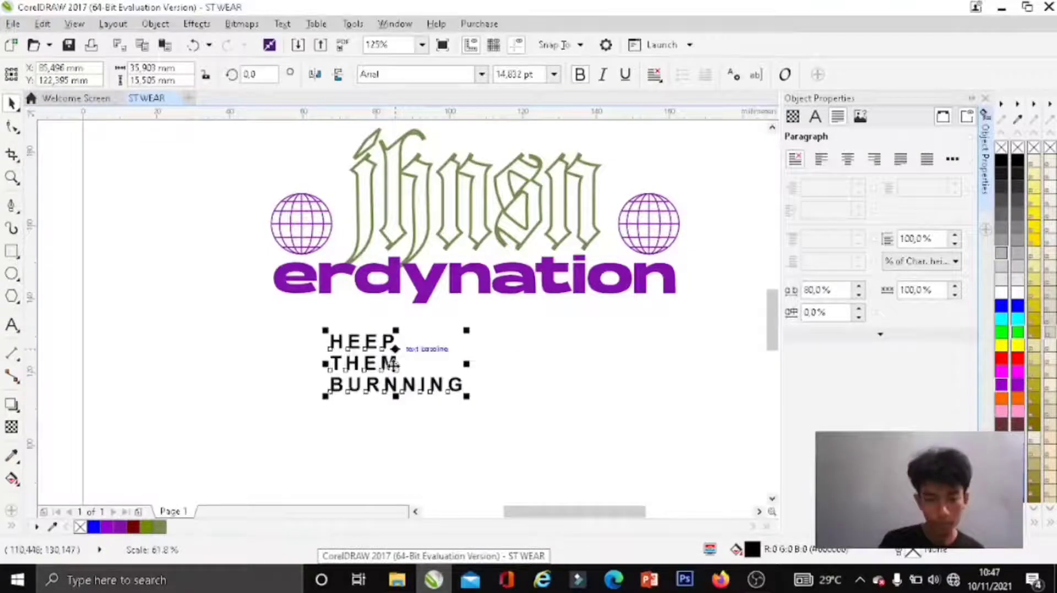
mouse_move(389, 368)
mouse_down()
mouse_move(354, 355)
mouse_move(344, 334)
mouse_up()
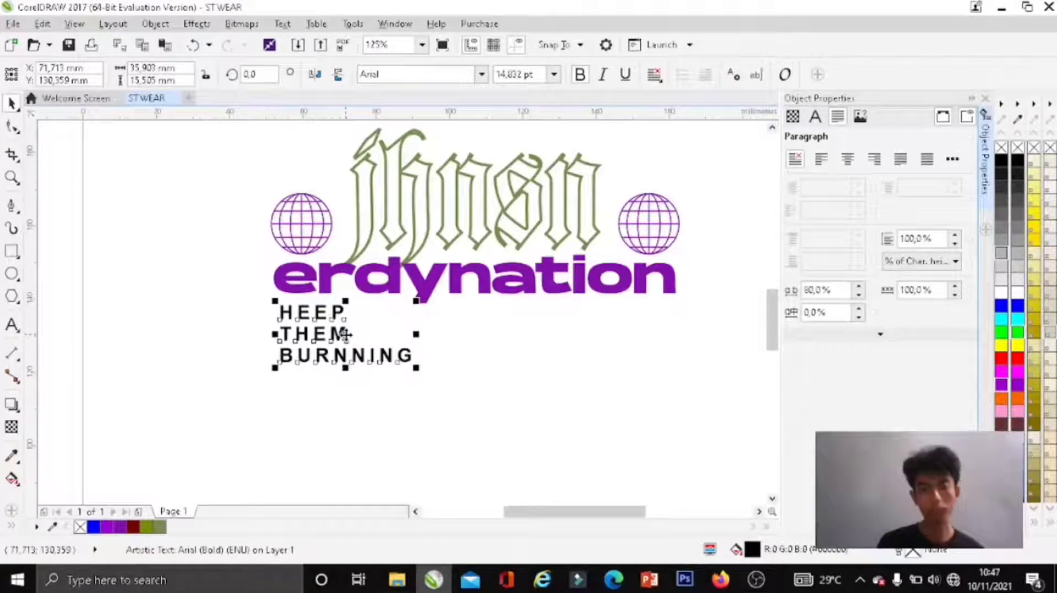
click(527, 361)
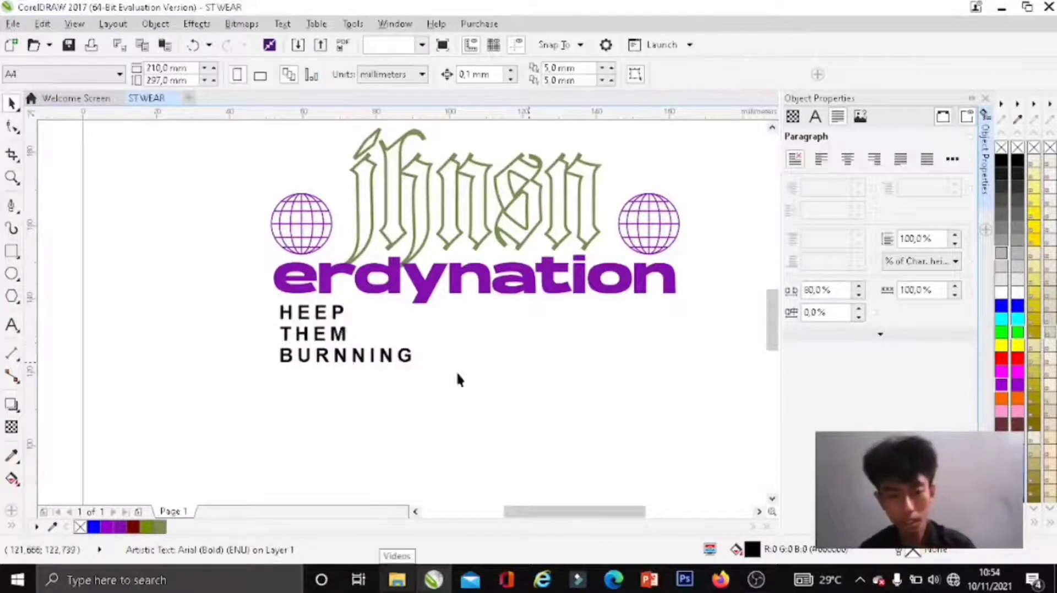
Step: Type a </> text item to the right of the slogan
scroll(407, 363, up, 2)
click(409, 372)
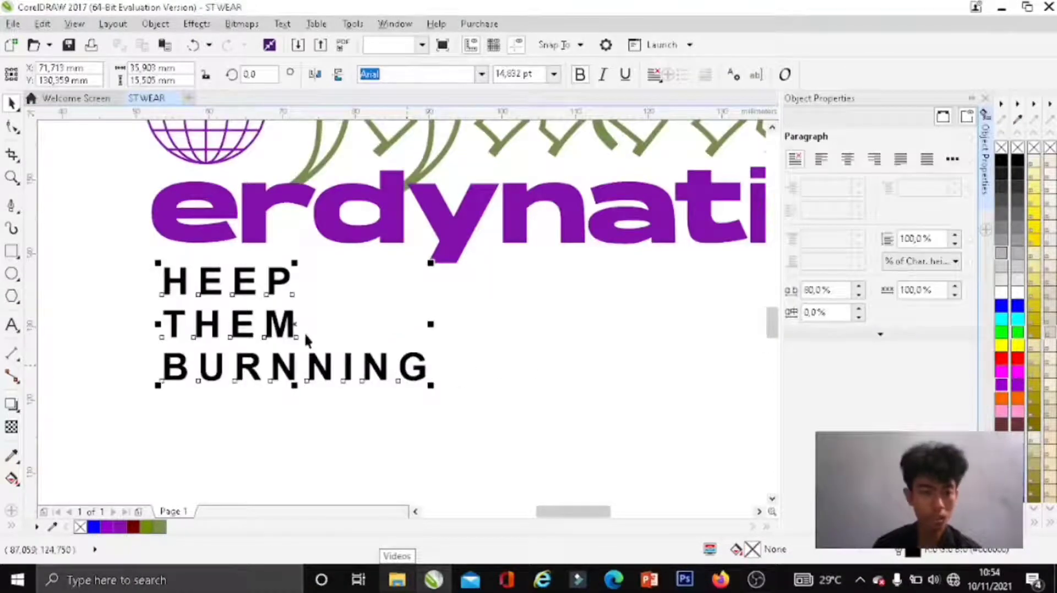
click(11, 325)
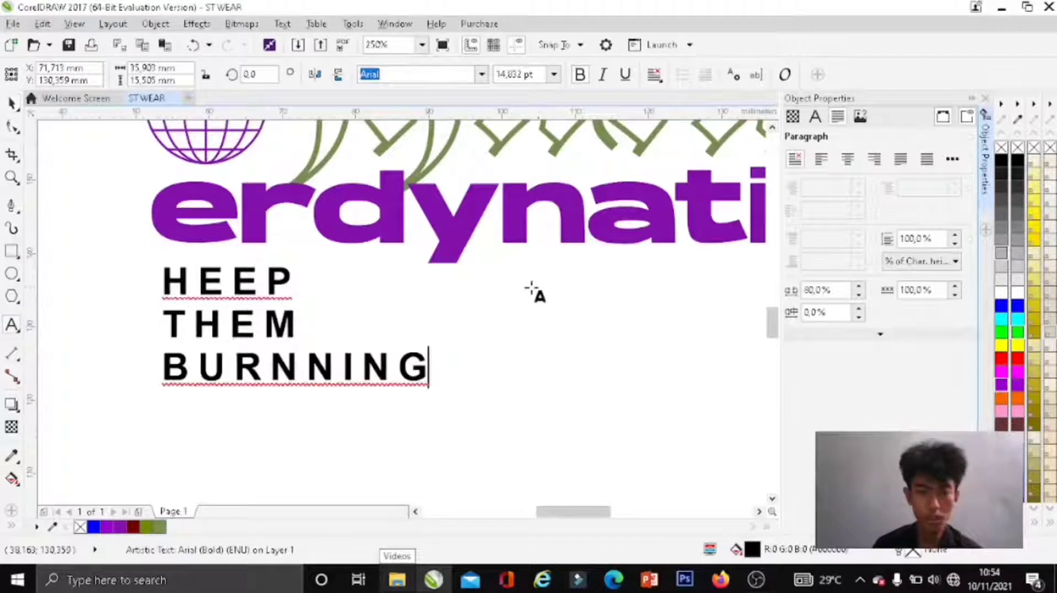
click(512, 278)
text(<)
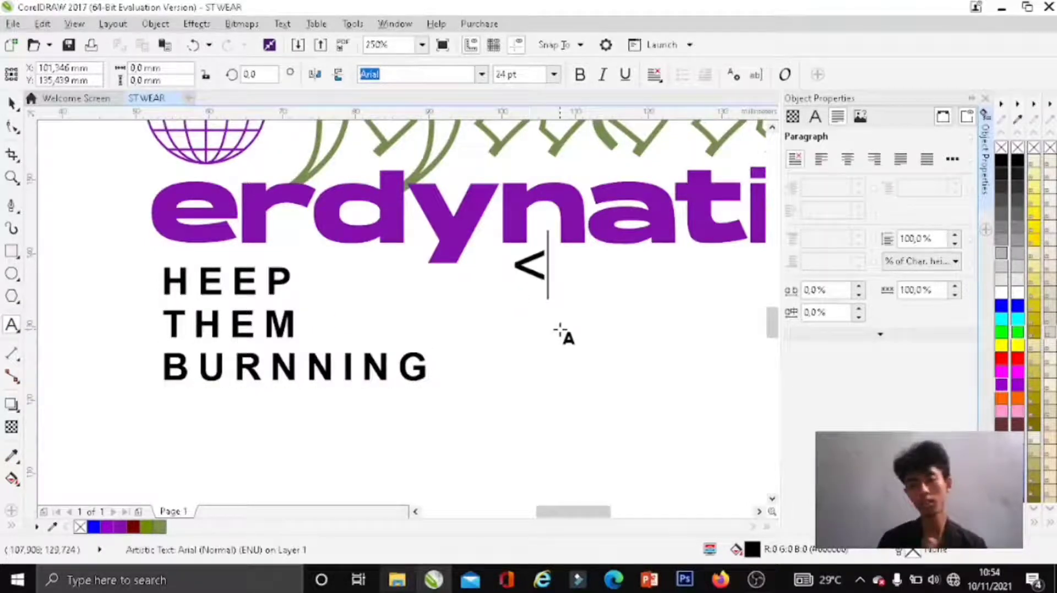
text(>)
key(Left)
text(/)
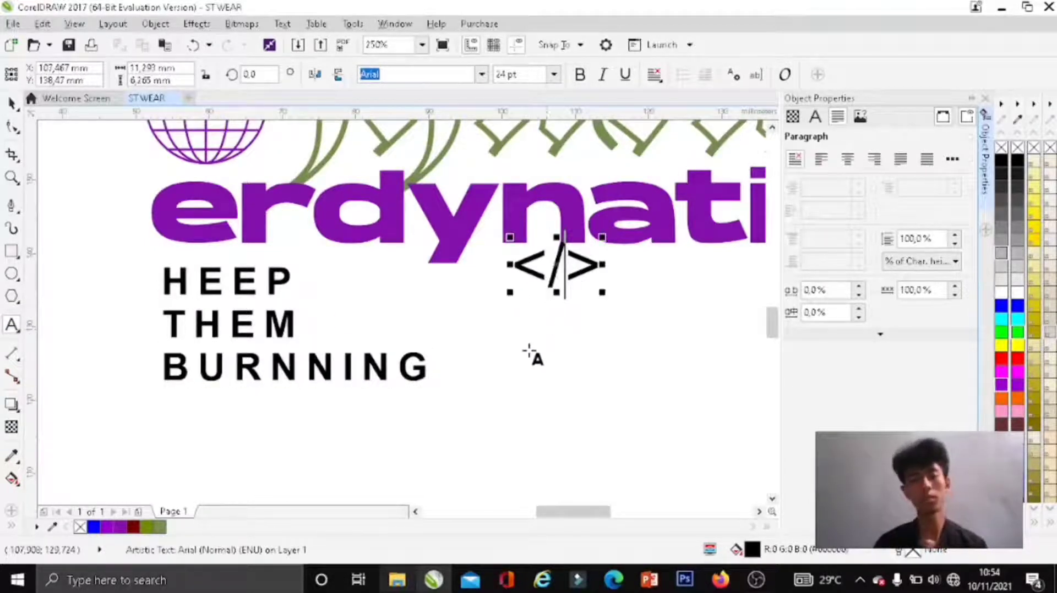
Step: Set the </> text to 10 pt
click(11, 103)
click(587, 266)
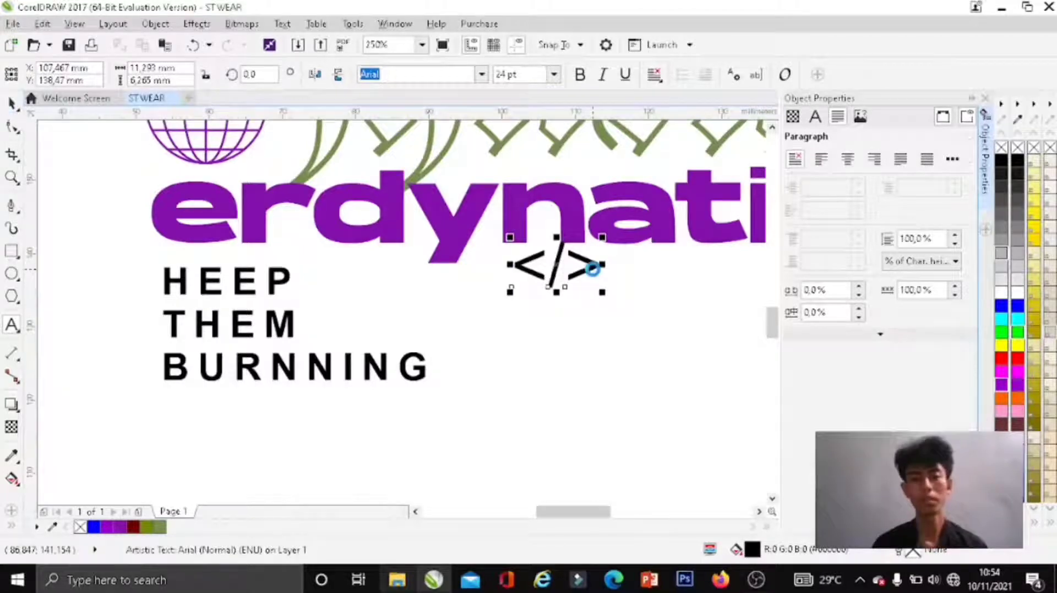
click(578, 266)
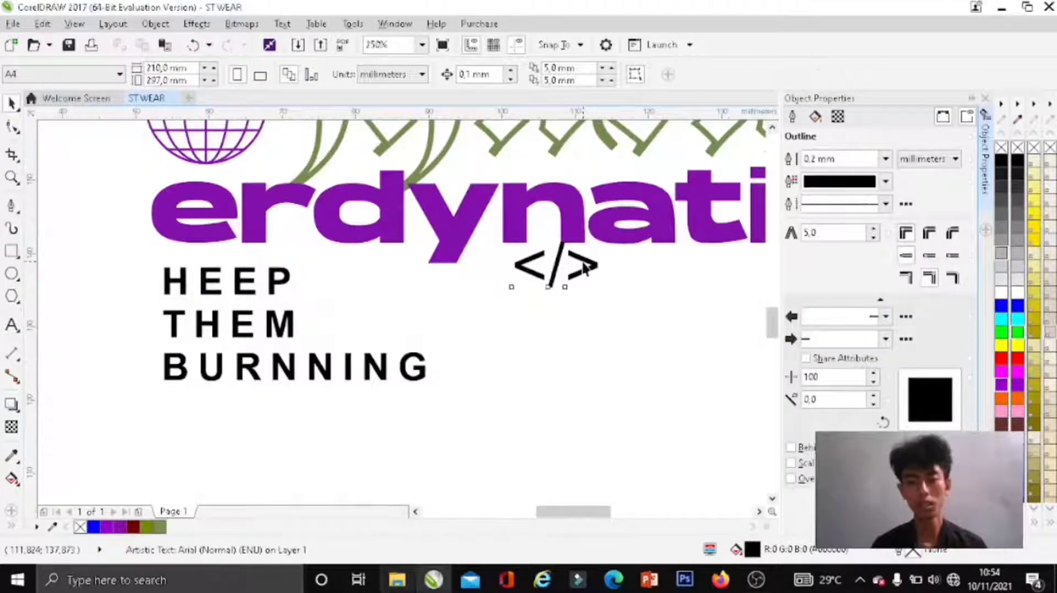
double_click(586, 266)
key(ctrl+a)
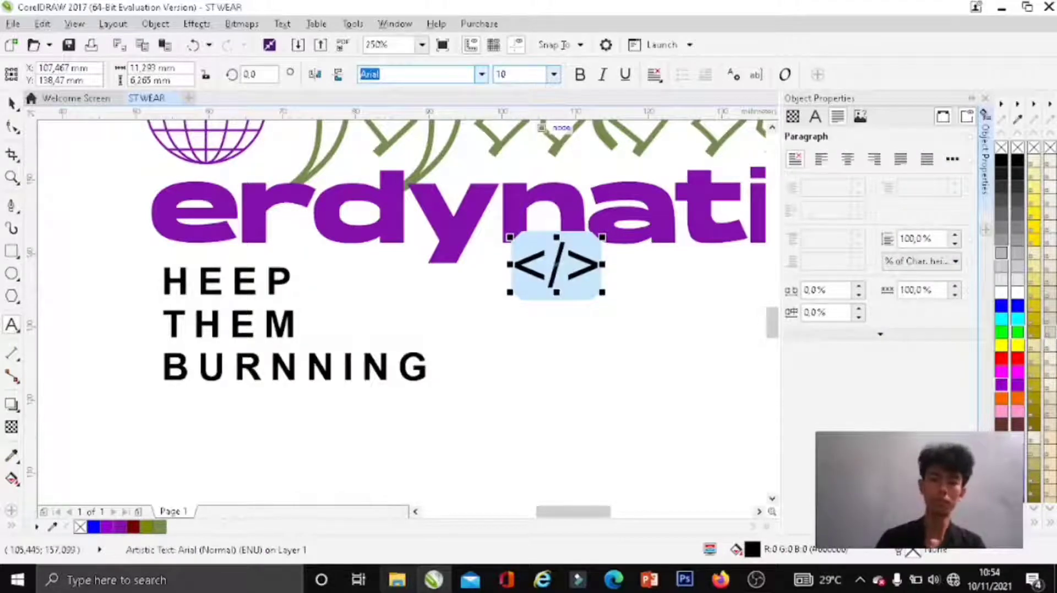
key(Return)
Step: Set the HEEP THEM BURNNING slogan to 12 pt
click(307, 311)
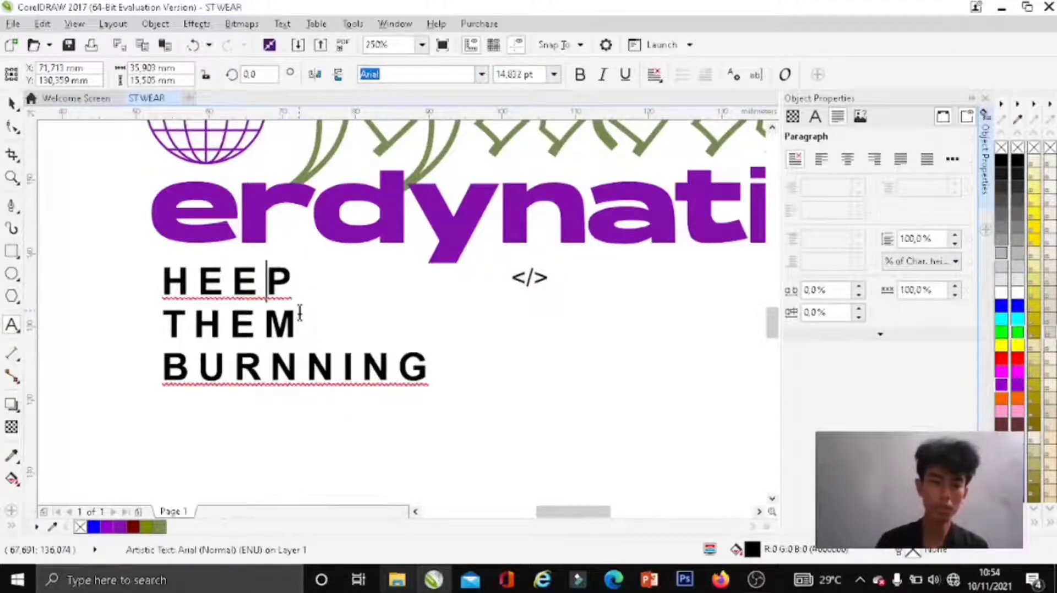
key(ctrl+a)
click(512, 75)
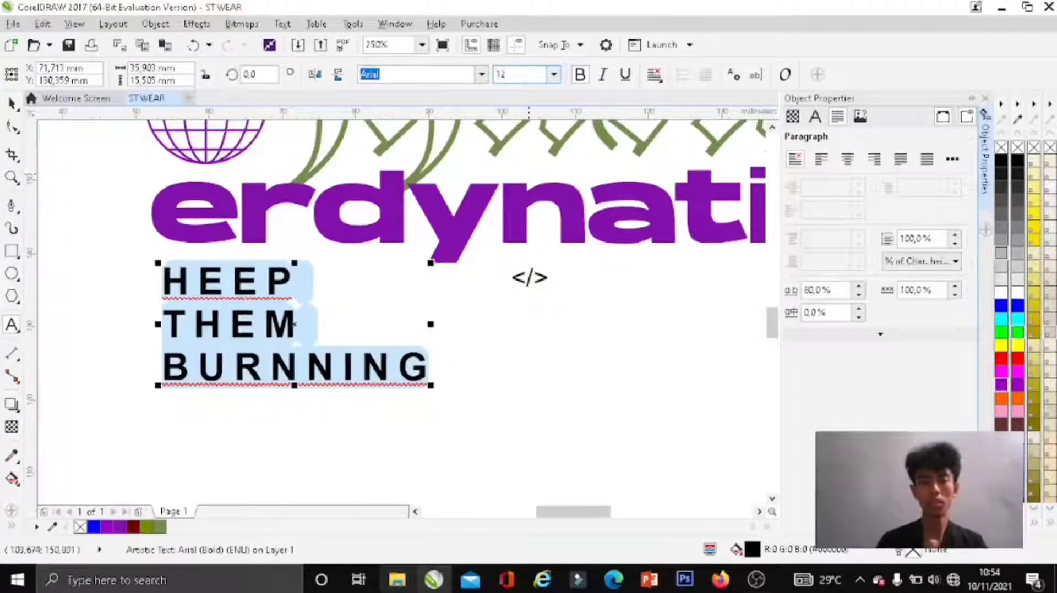
key(Return)
Step: Resize the </> text to 12 pt and copy it down beside the slogan rows
click(556, 292)
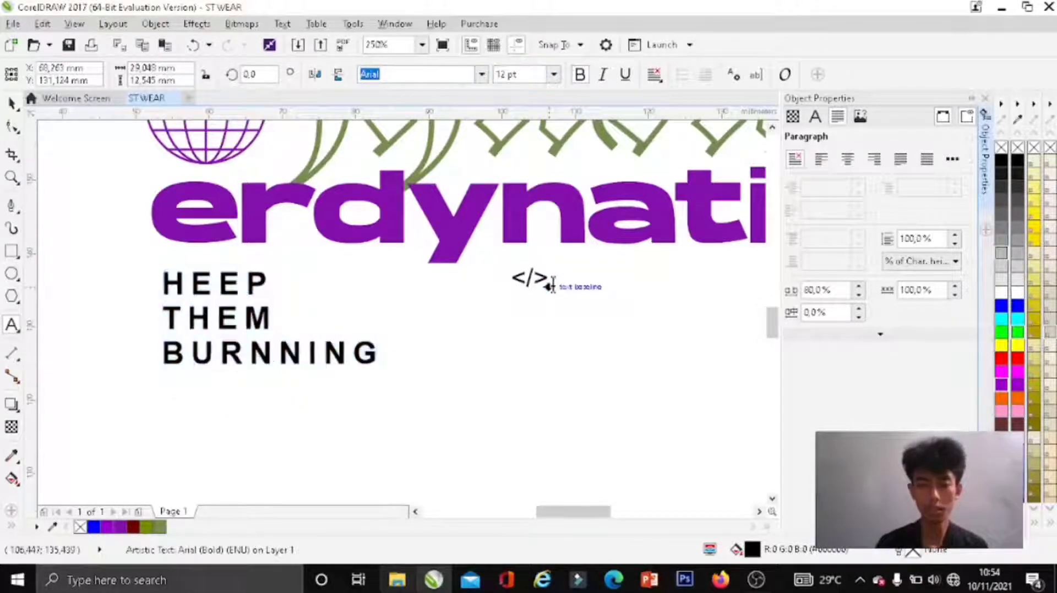
key(ctrl+a)
click(501, 77)
text(12)
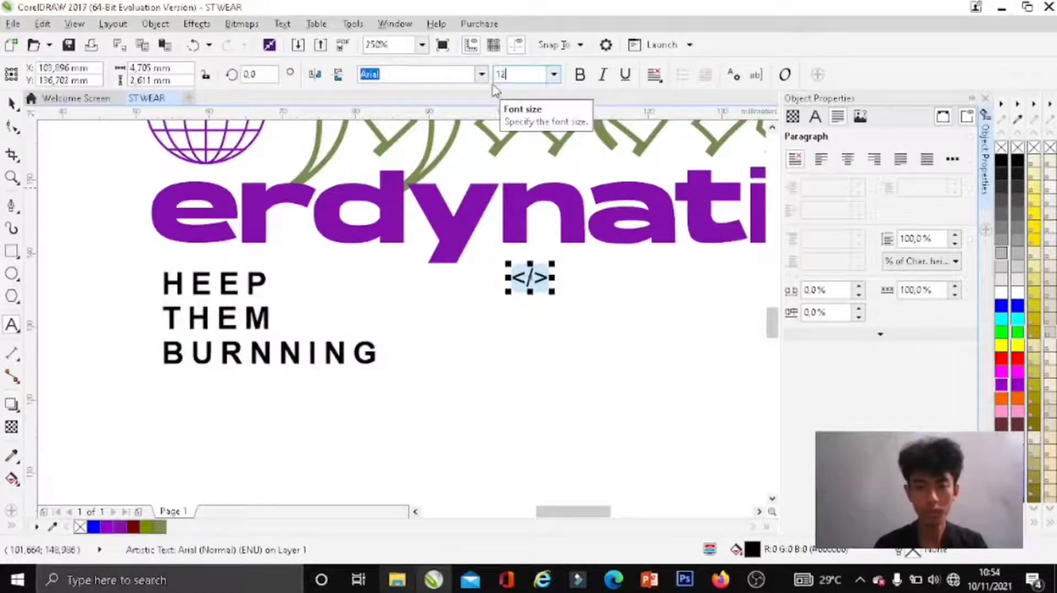
key(Return)
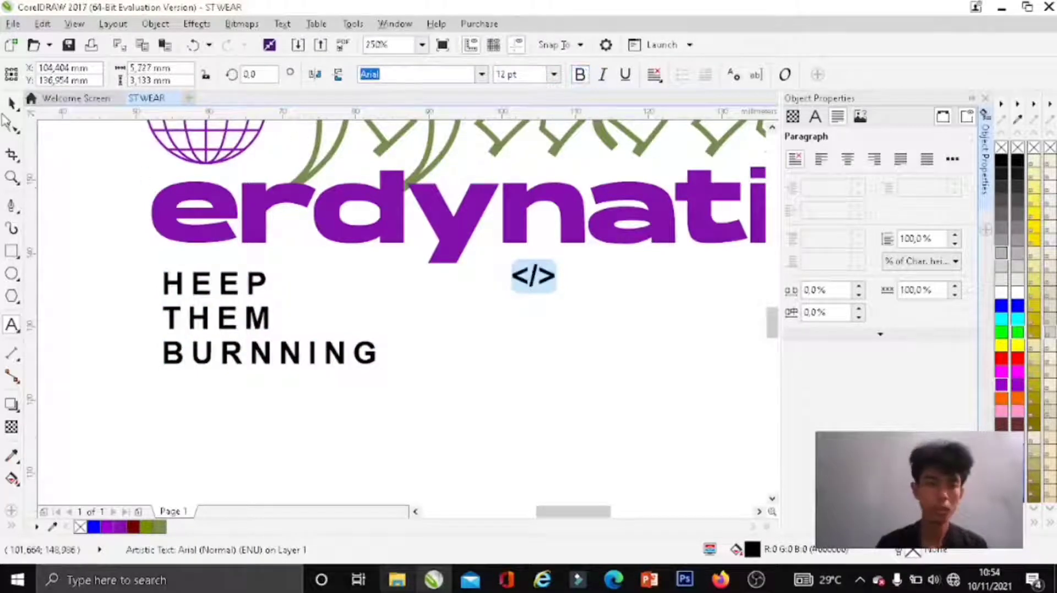
click(11, 103)
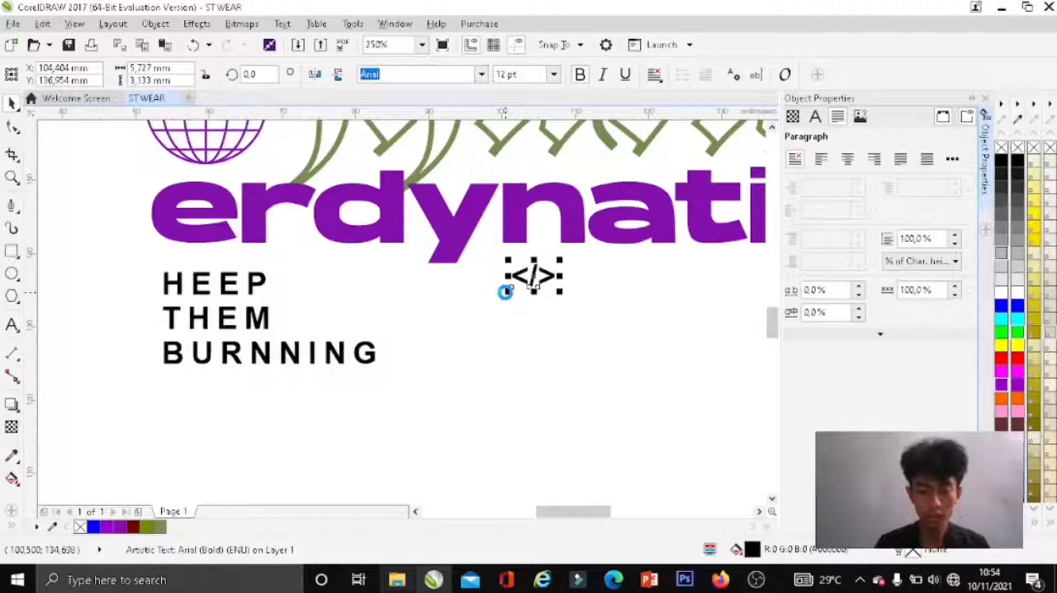
drag(534, 279, 533, 354)
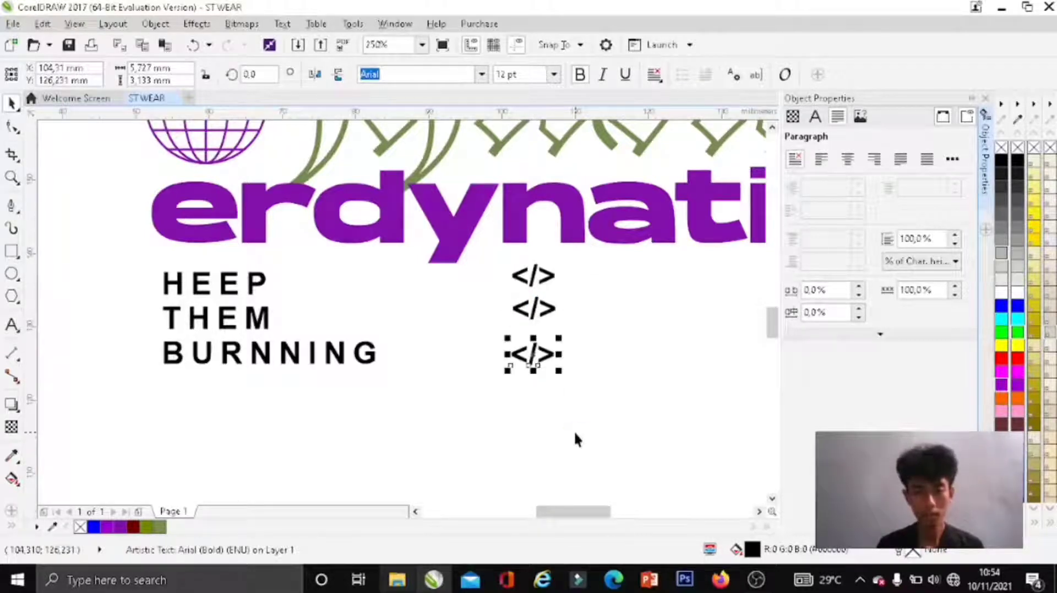
Step: Break the slogan apart into separate HEEP, THEM and BURNNING line objects
click(455, 275)
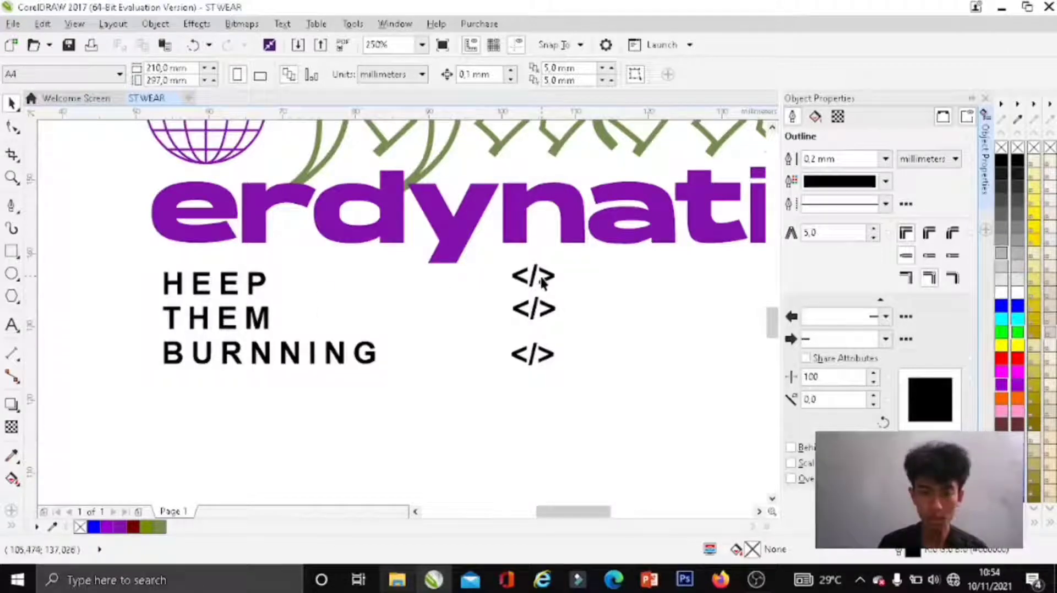
click(338, 357)
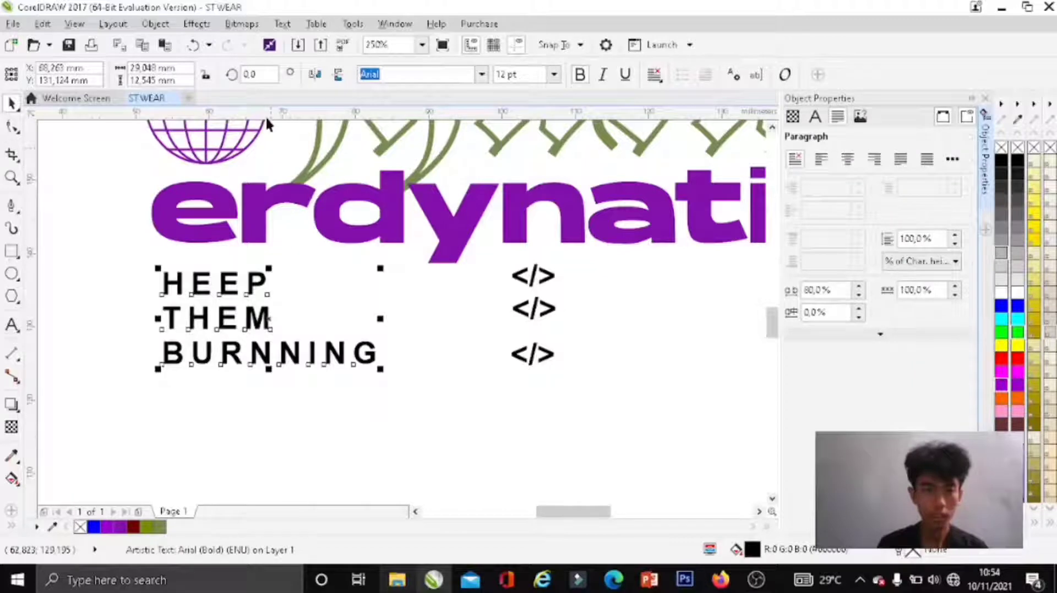
click(156, 24)
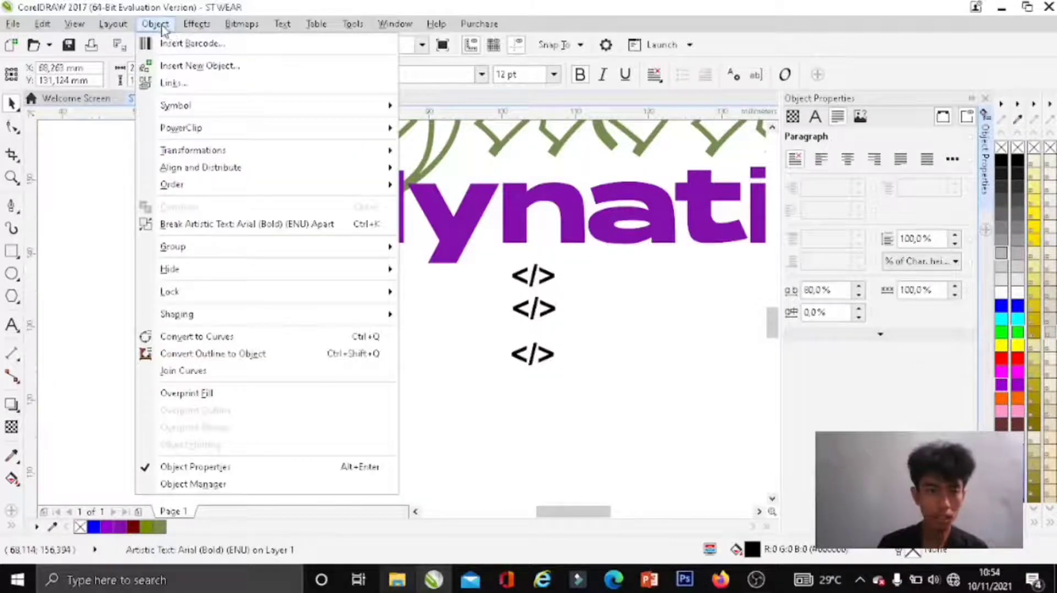
click(220, 226)
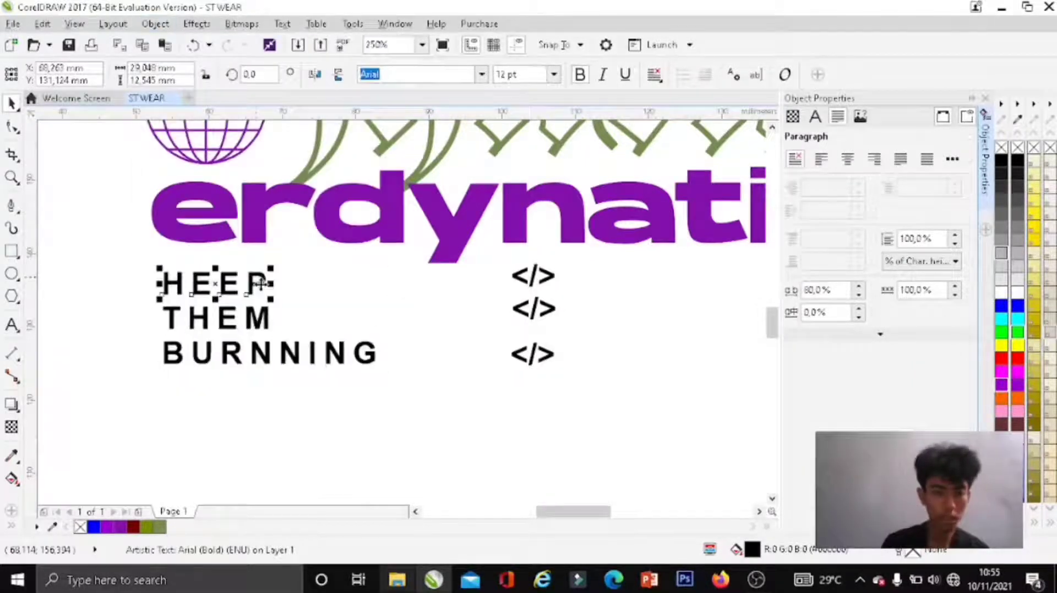
click(311, 393)
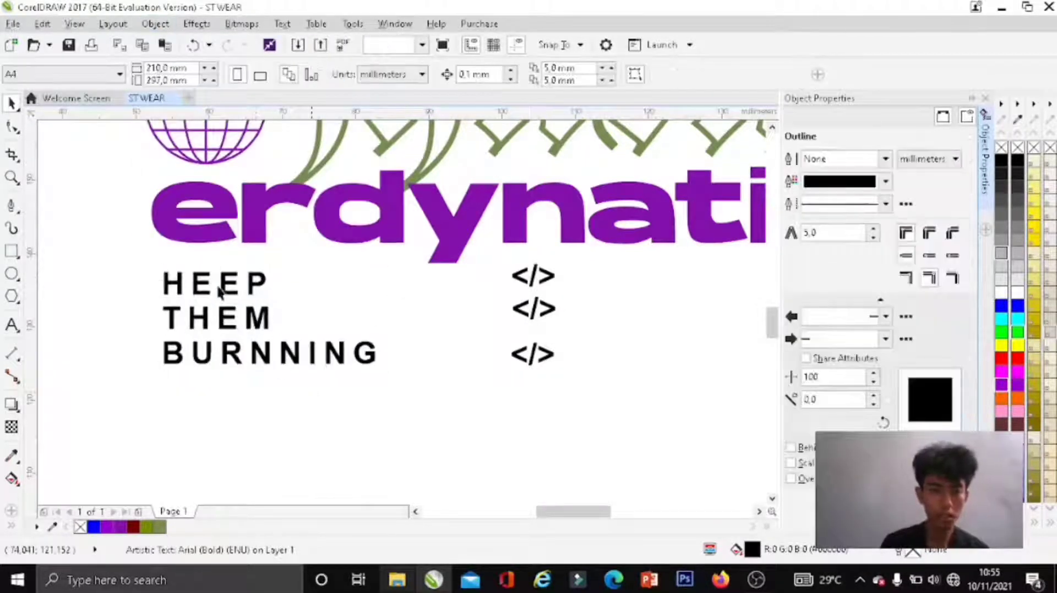
click(190, 294)
click(223, 320)
click(238, 358)
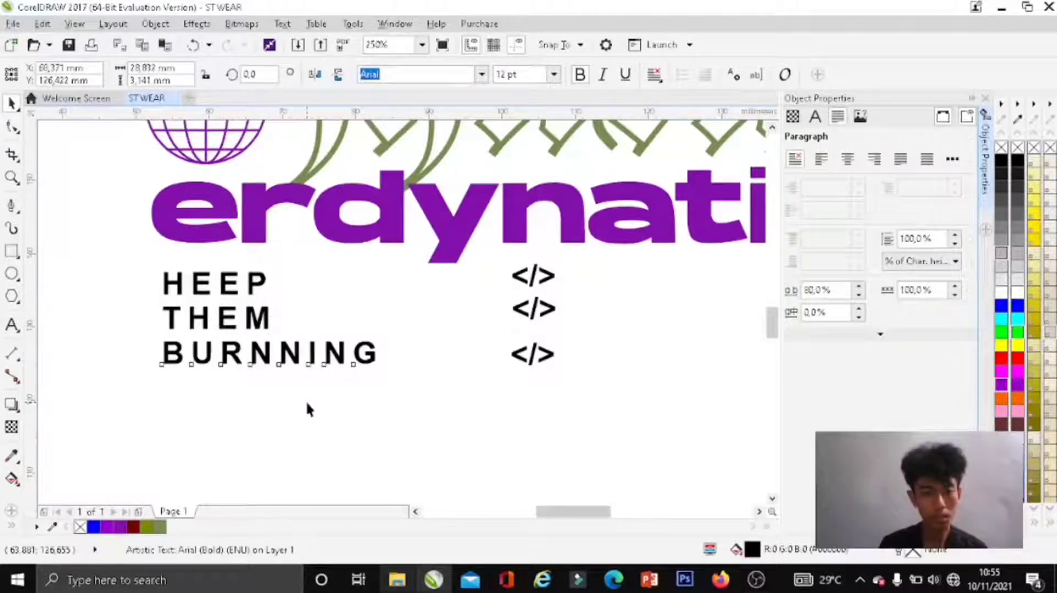
click(468, 288)
Step: Vertically centre the top and middle </> symbols with the HEEP and THEM lines
click(518, 282)
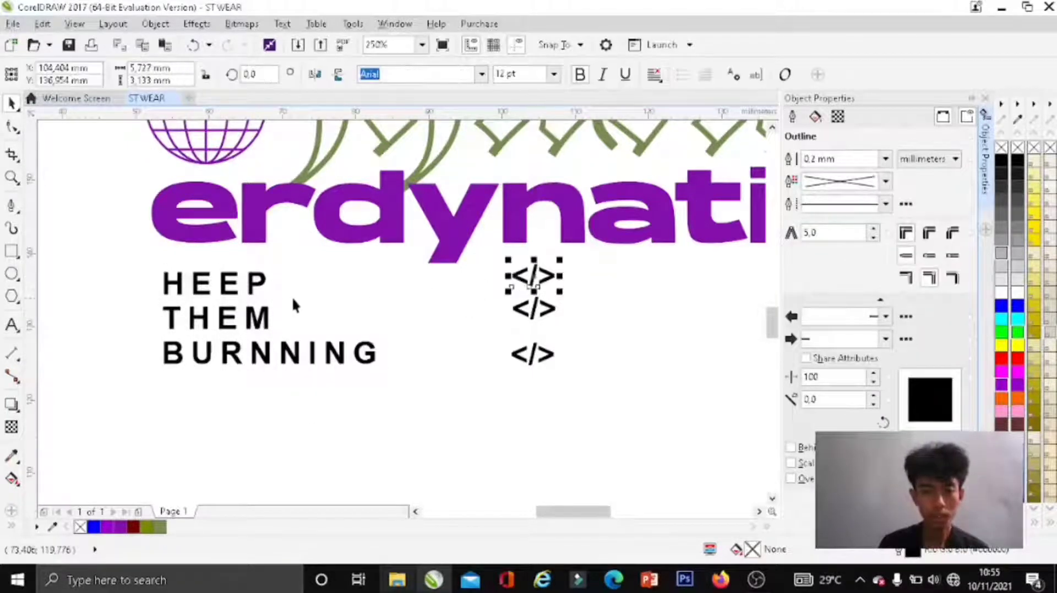
shift+click(260, 288)
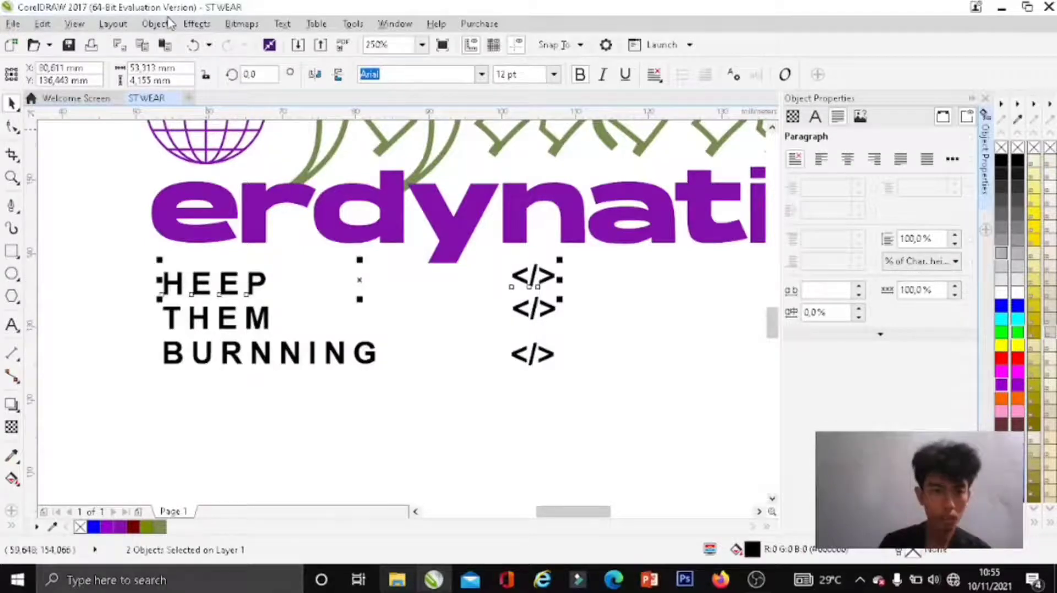
click(169, 23)
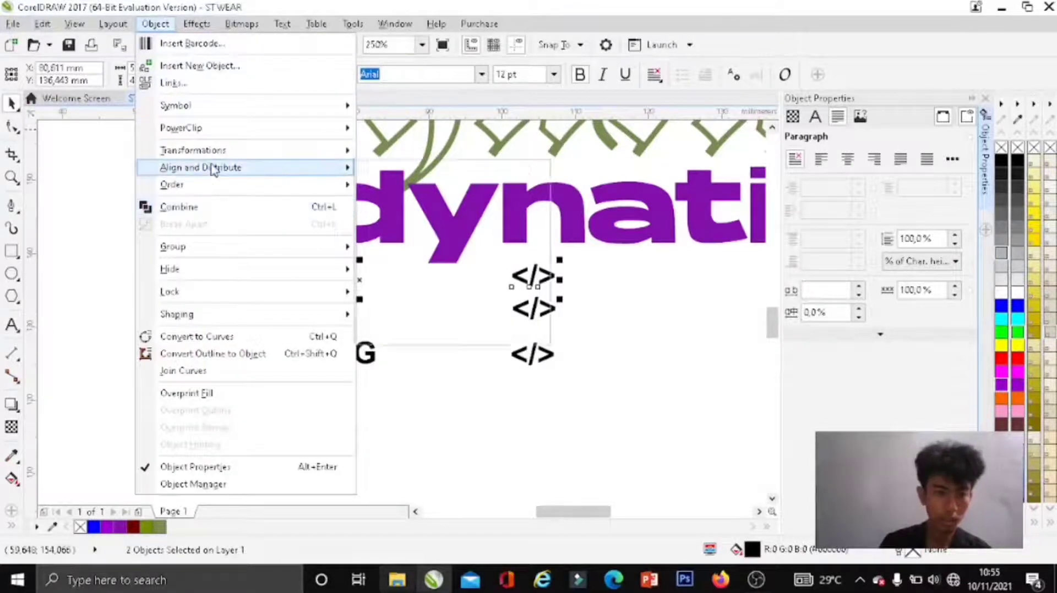
mouse_move(200, 167)
click(432, 255)
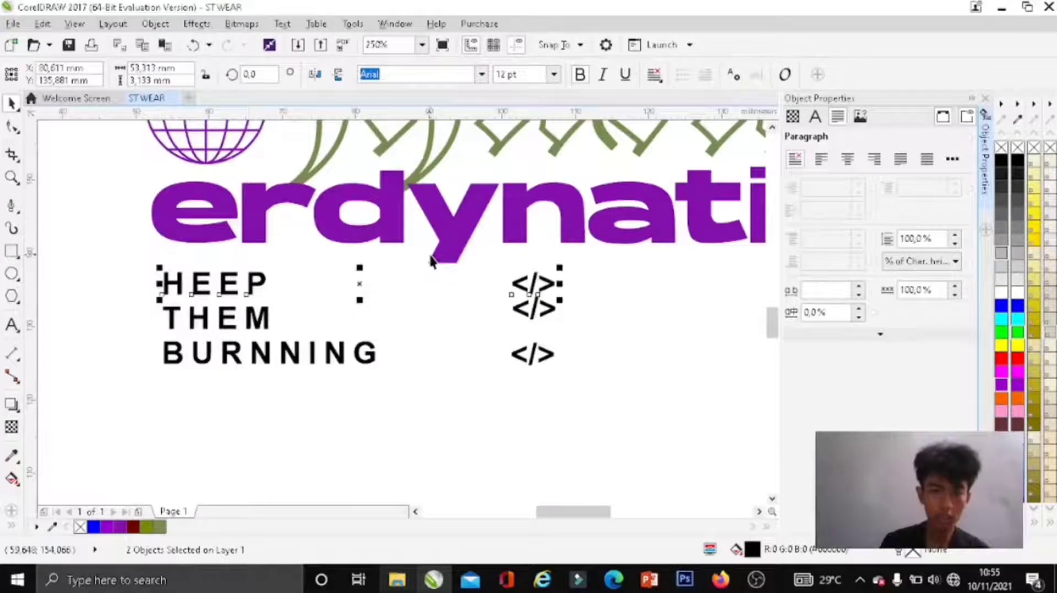
click(484, 425)
click(524, 308)
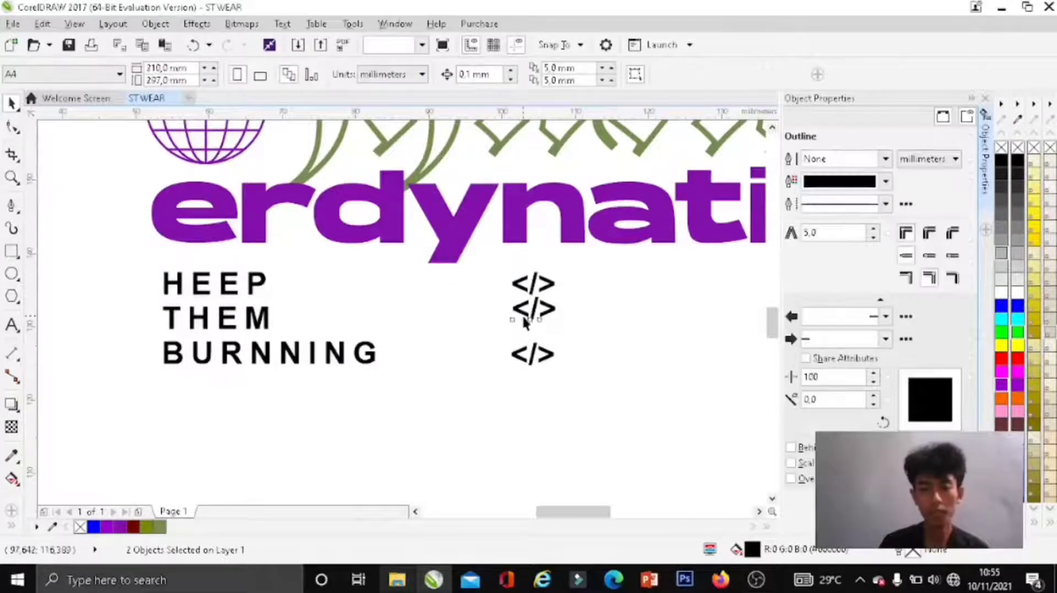
shift+click(531, 311)
shift+click(268, 315)
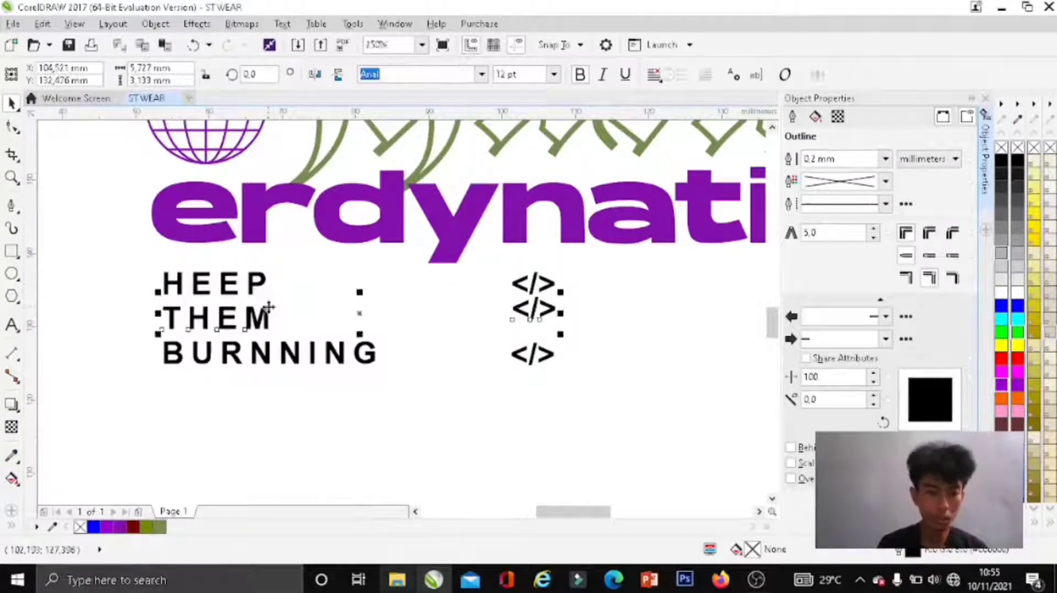
click(156, 25)
mouse_move(200, 167)
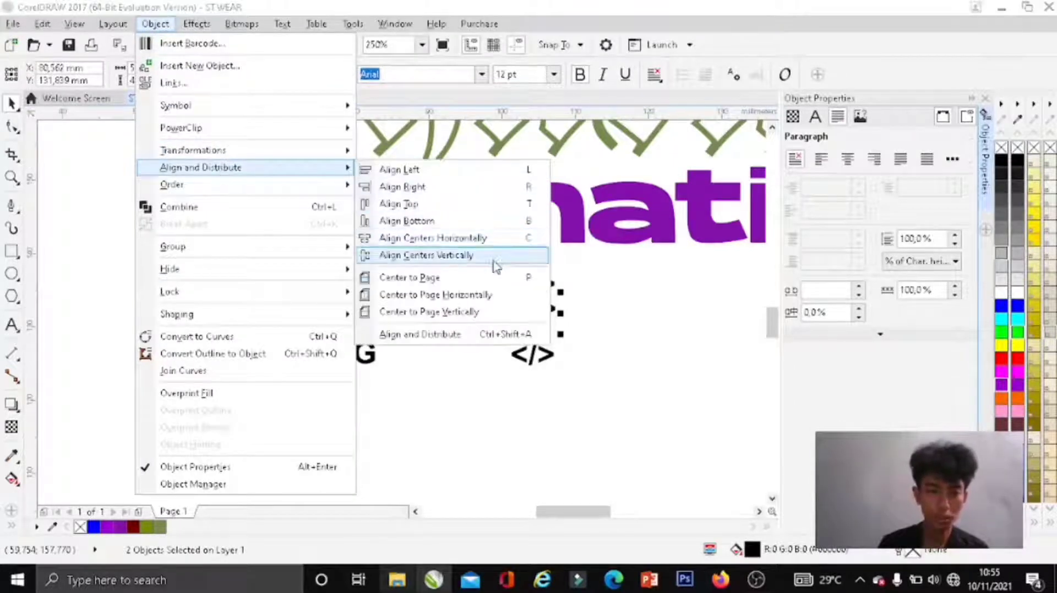
click(494, 261)
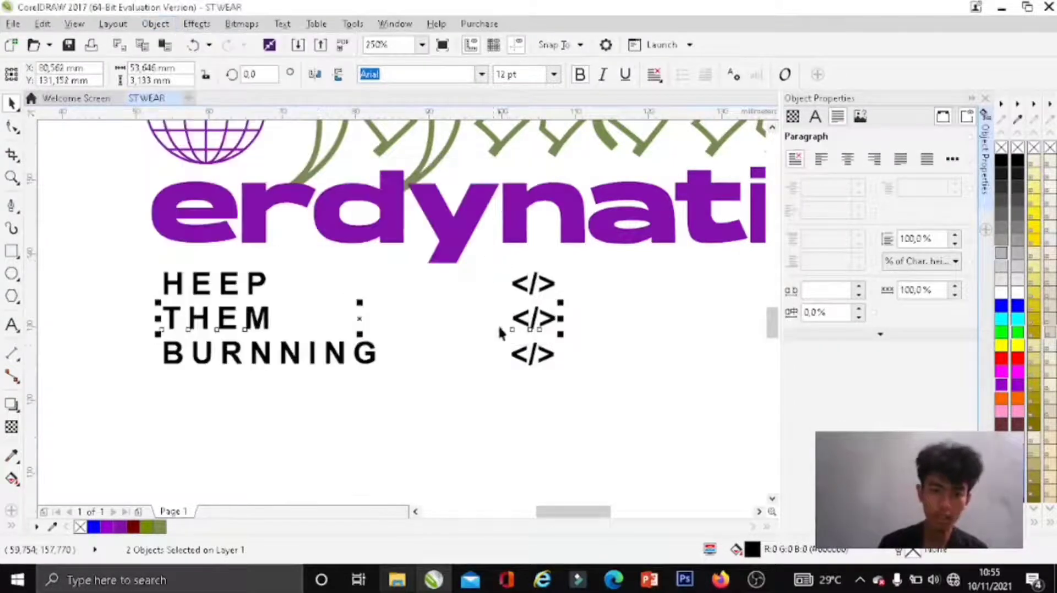
Step: Vertically centre the bottom </> symbol with the BURNNING line
click(545, 355)
shift+click(377, 357)
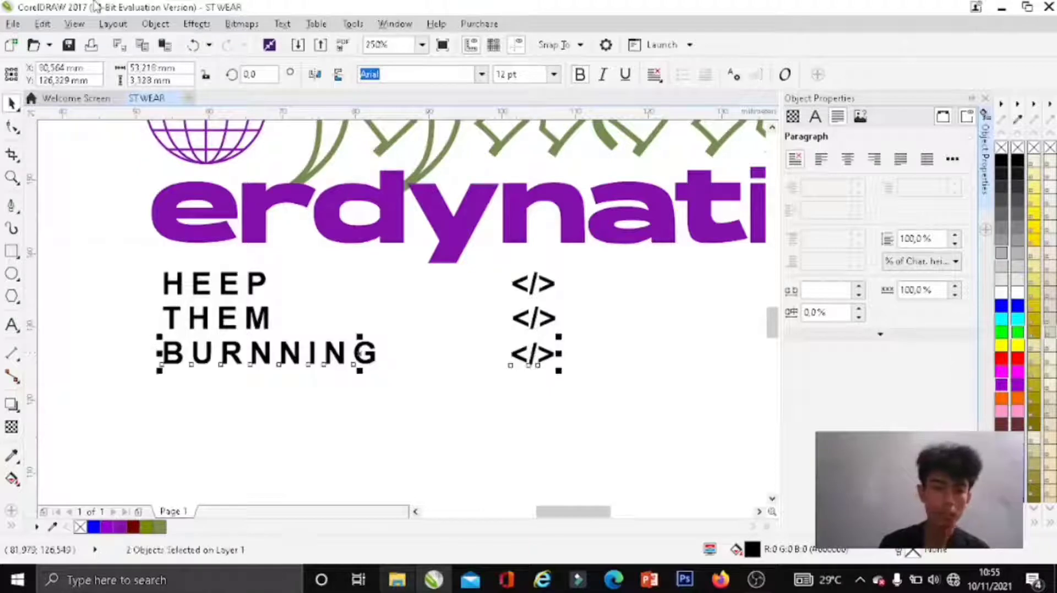
click(156, 24)
mouse_move(201, 167)
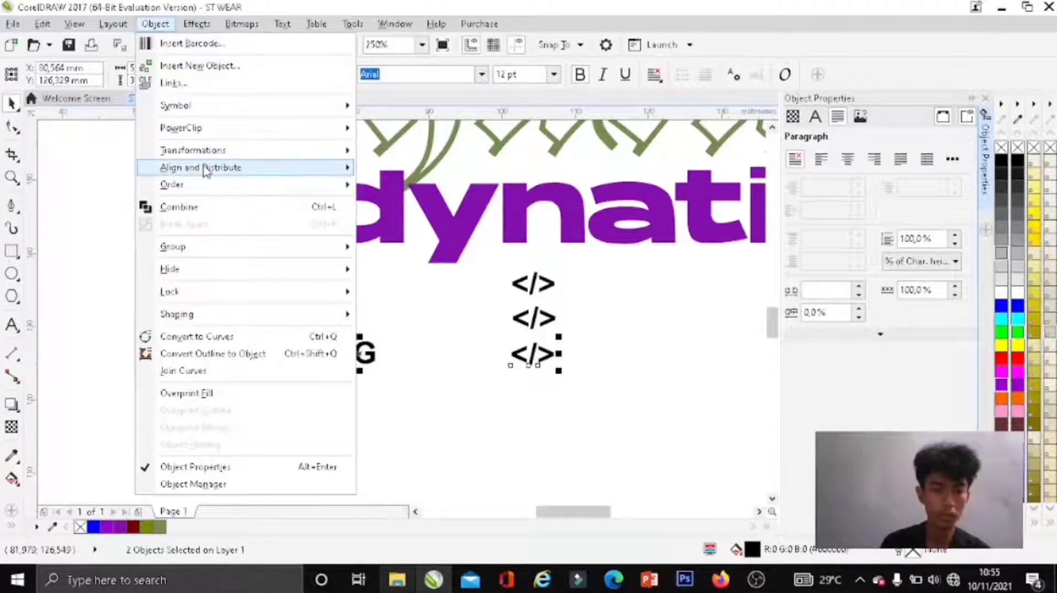
click(423, 257)
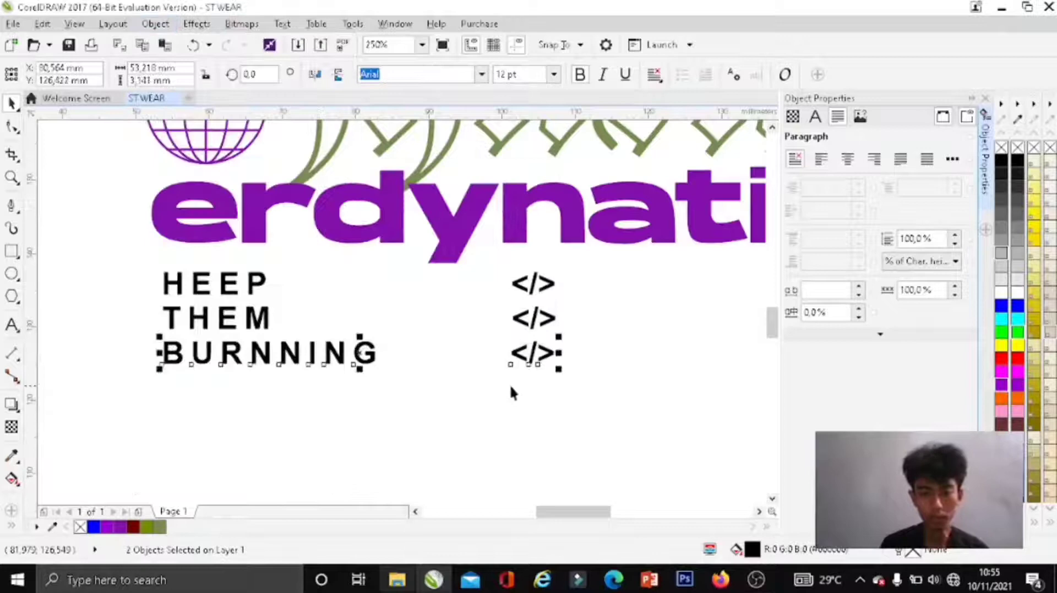
click(586, 414)
drag(609, 424, 497, 236)
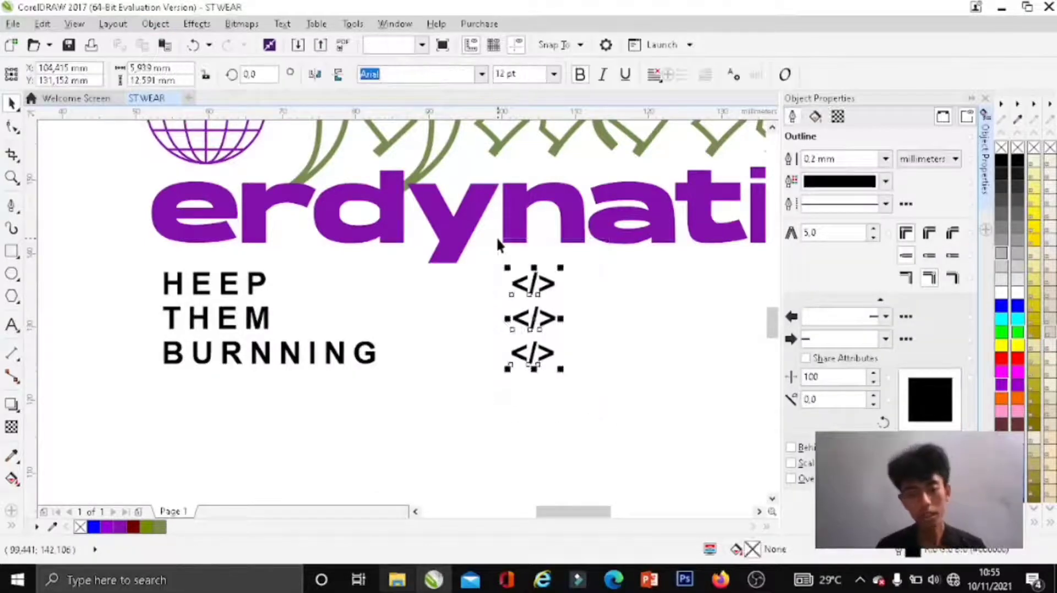
click(639, 445)
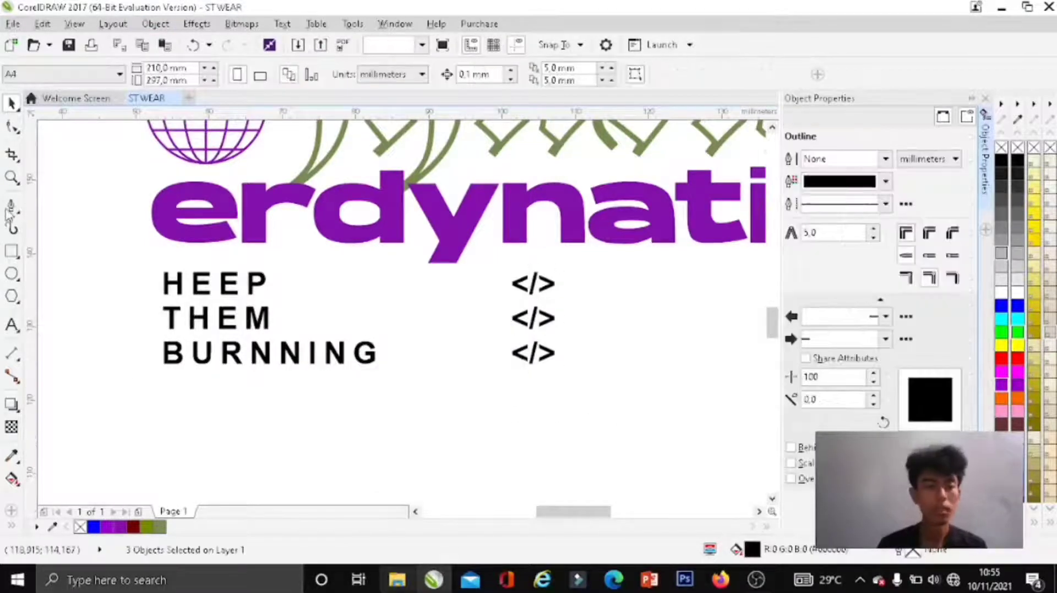
Step: Draw a 0.3 mm straight line right of the top </> and copy it beside the other two rows
key(F5)
scroll(428, 385, down, 2)
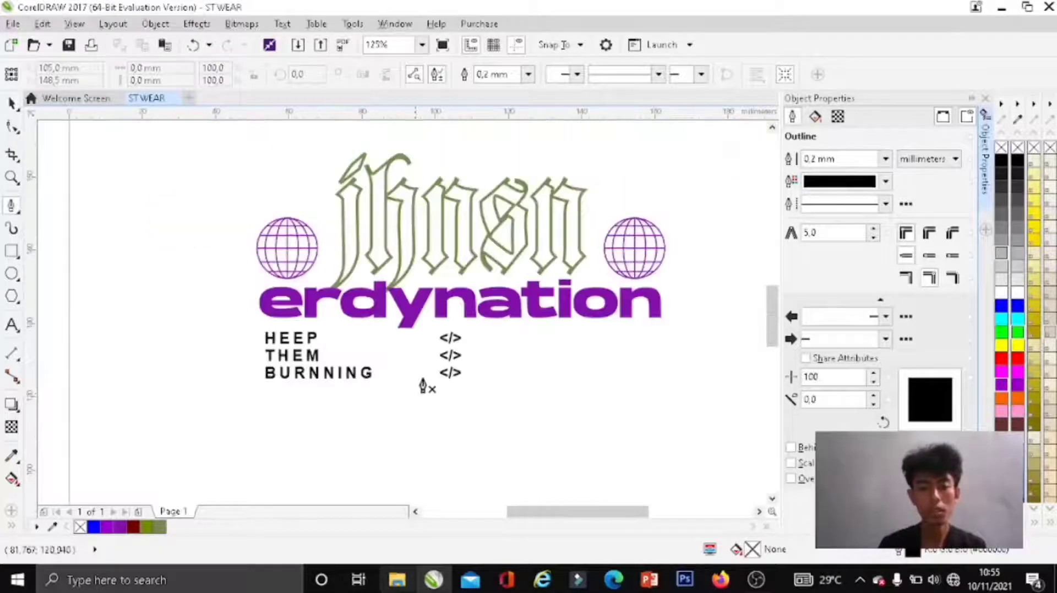
scroll(516, 361, up, 2)
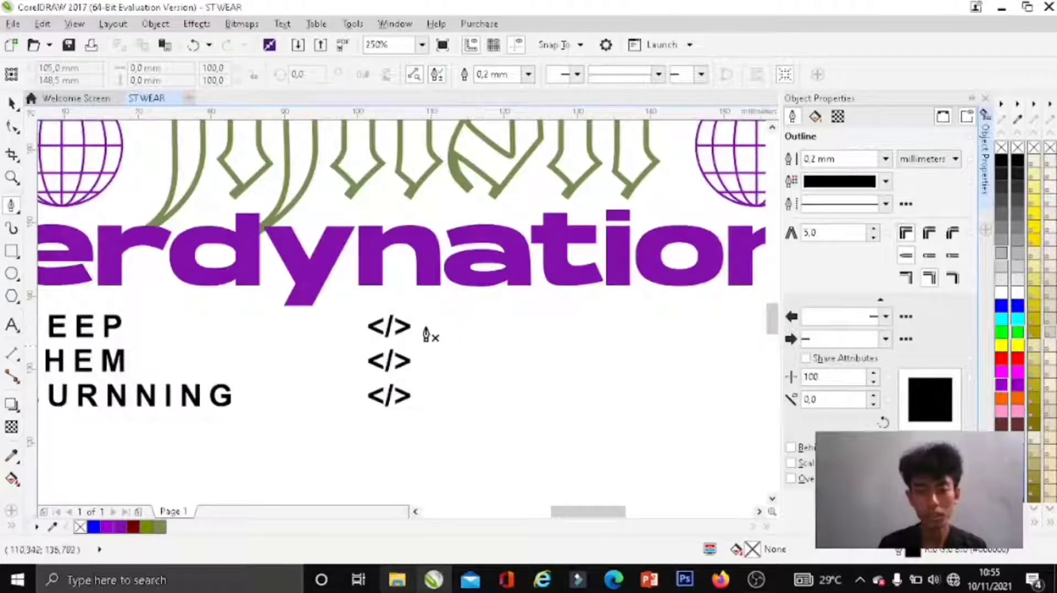
click(683, 327)
key(space)
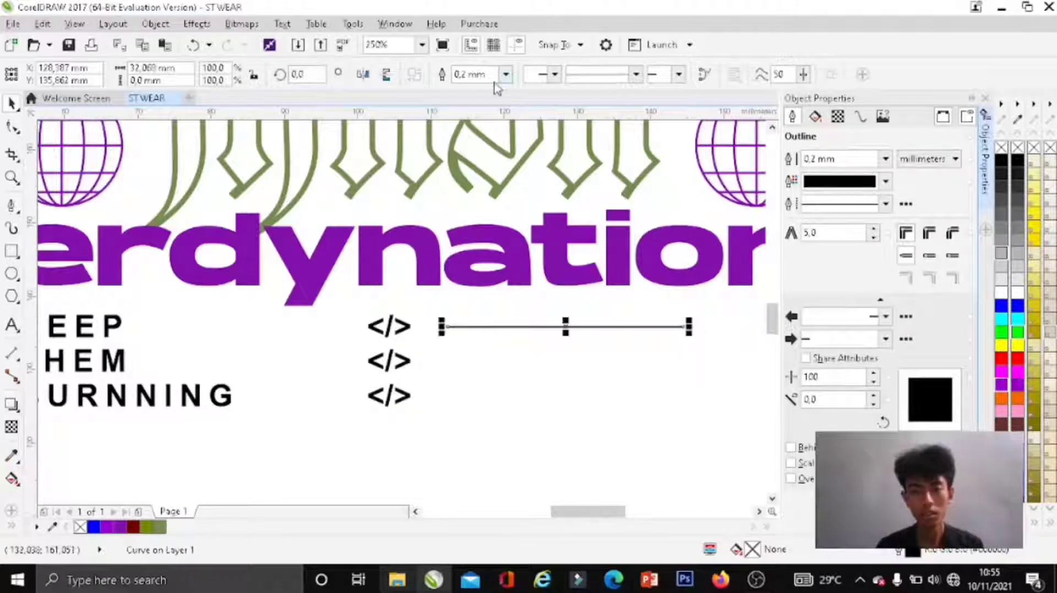
click(505, 74)
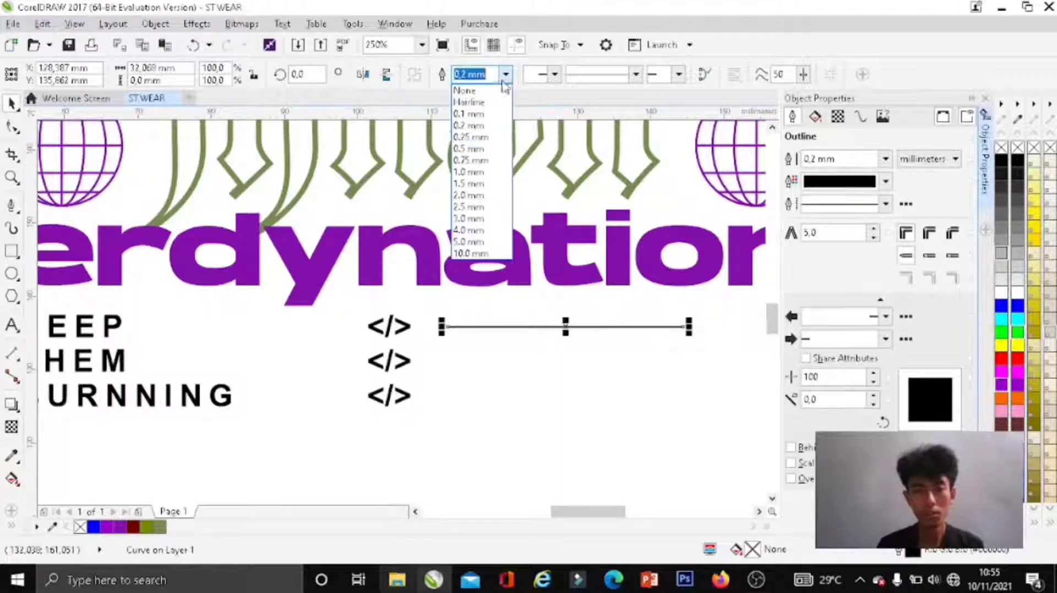
click(467, 76)
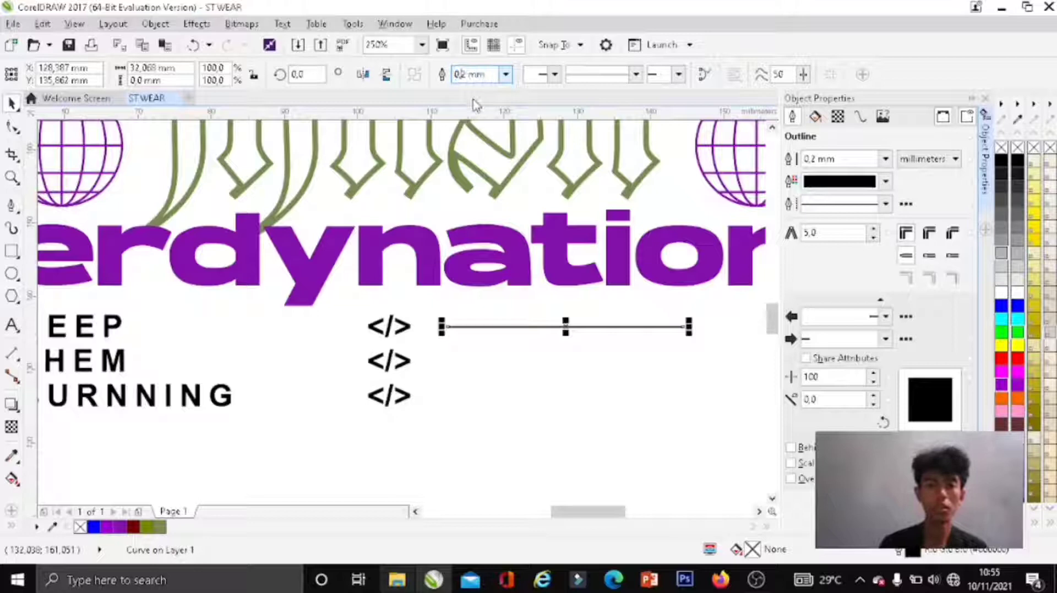
text(0,3)
key(Return)
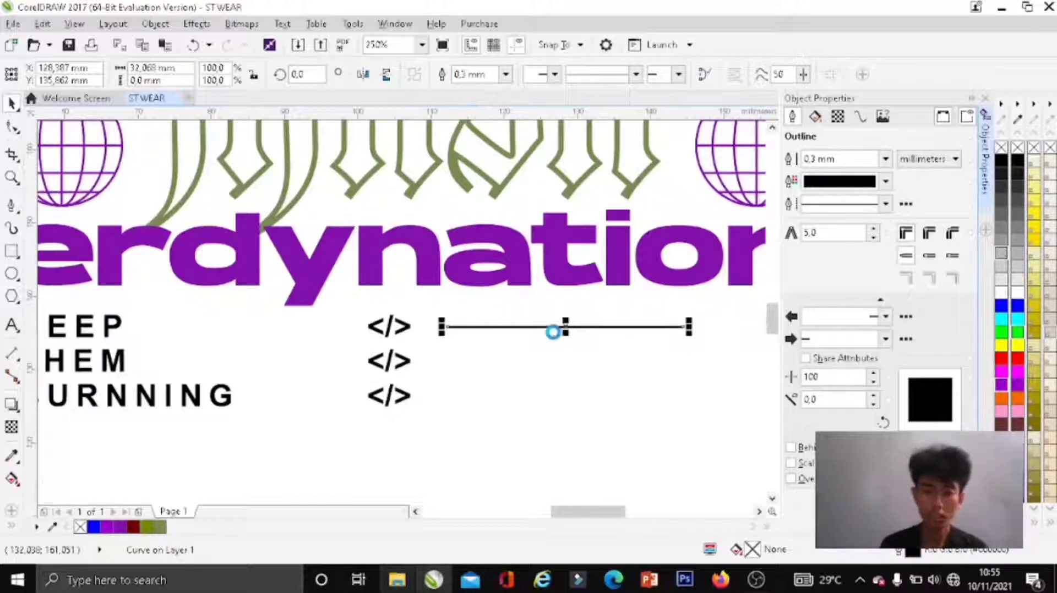
drag(566, 327, 564, 364)
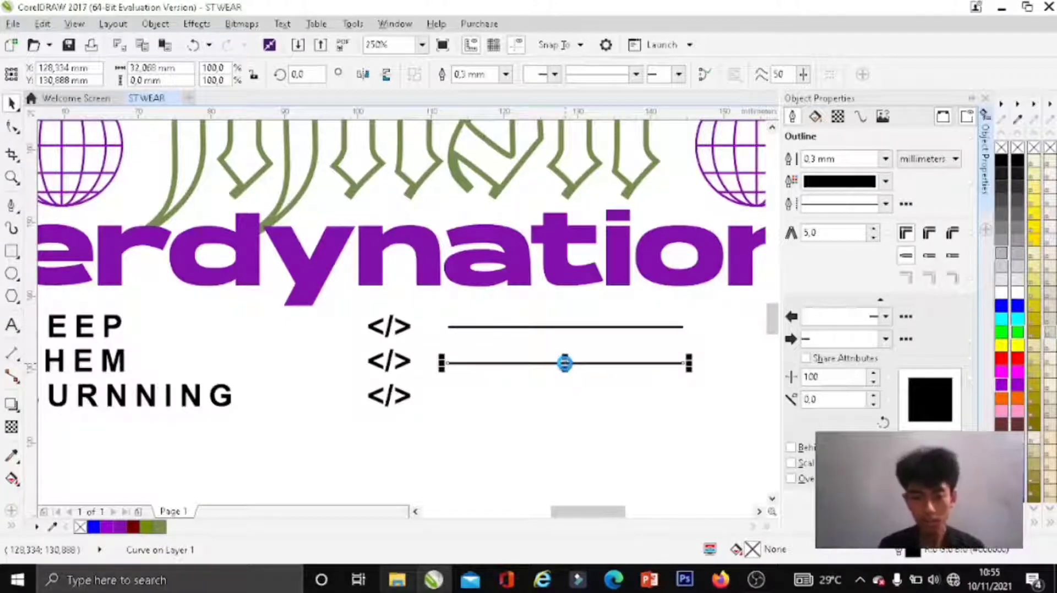
drag(570, 411, 567, 405)
click(548, 388)
Step: Vertically centre the top and middle lines with their </> symbols
click(531, 329)
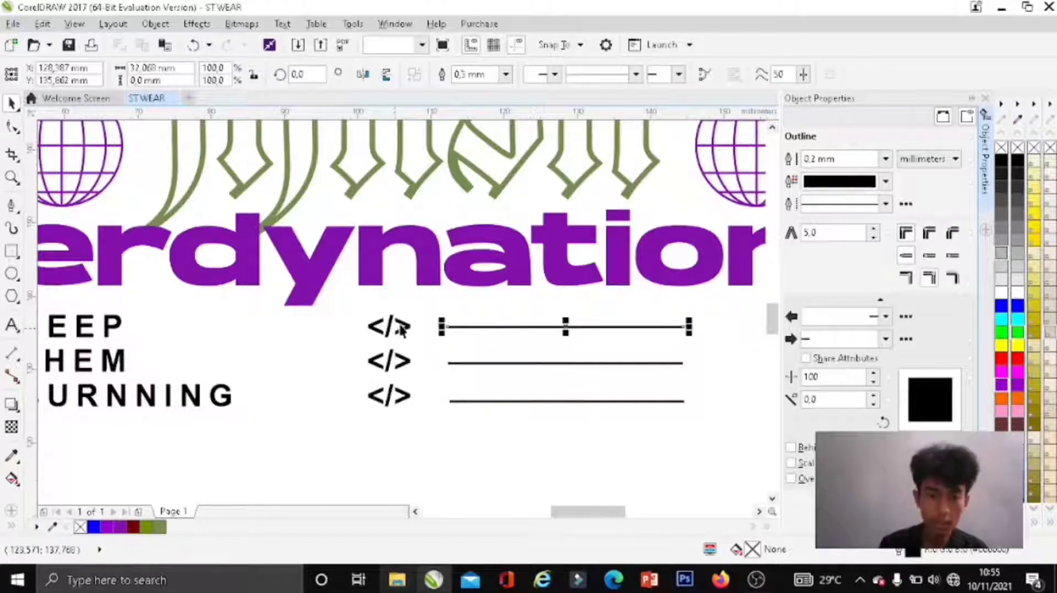
shift+click(392, 327)
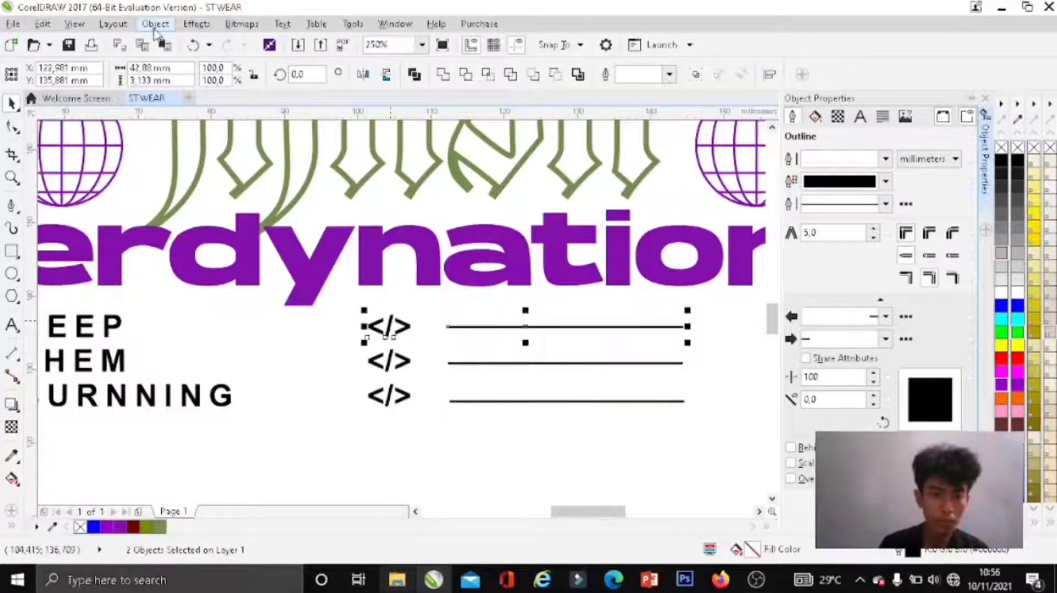
click(155, 24)
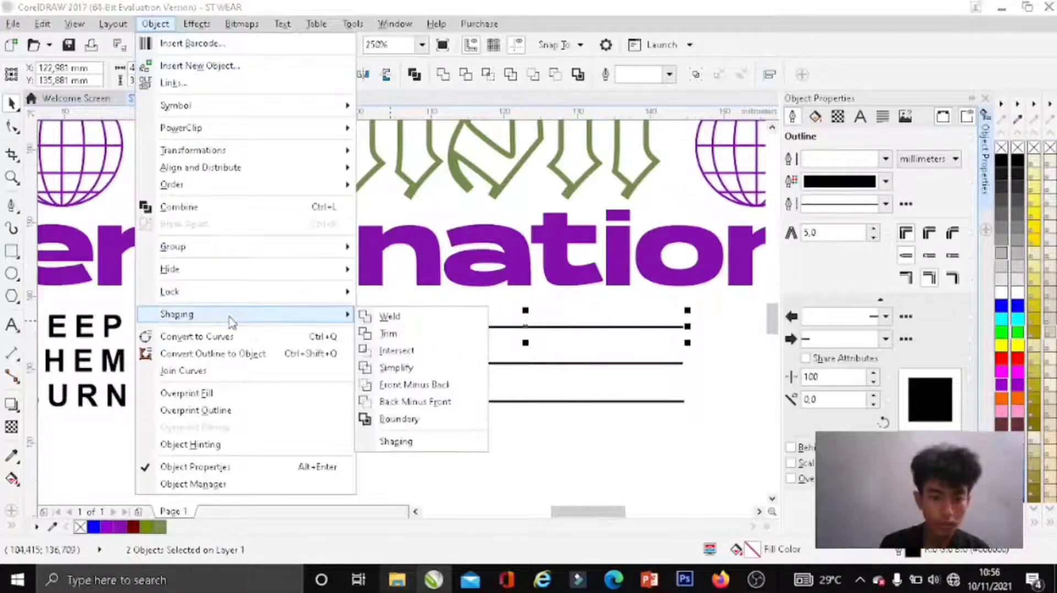
mouse_move(200, 167)
click(419, 238)
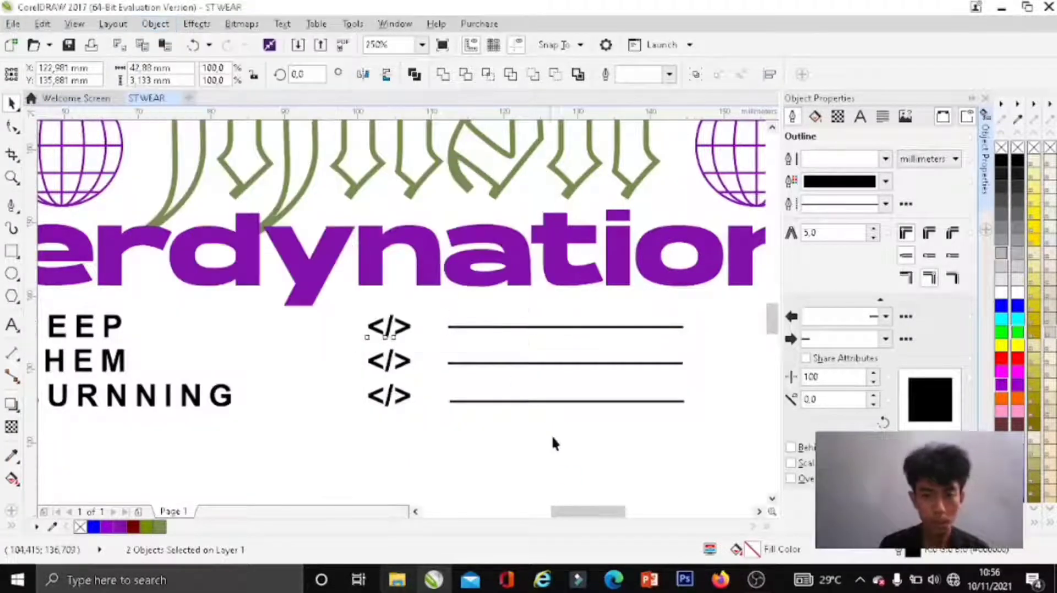
click(534, 376)
click(521, 364)
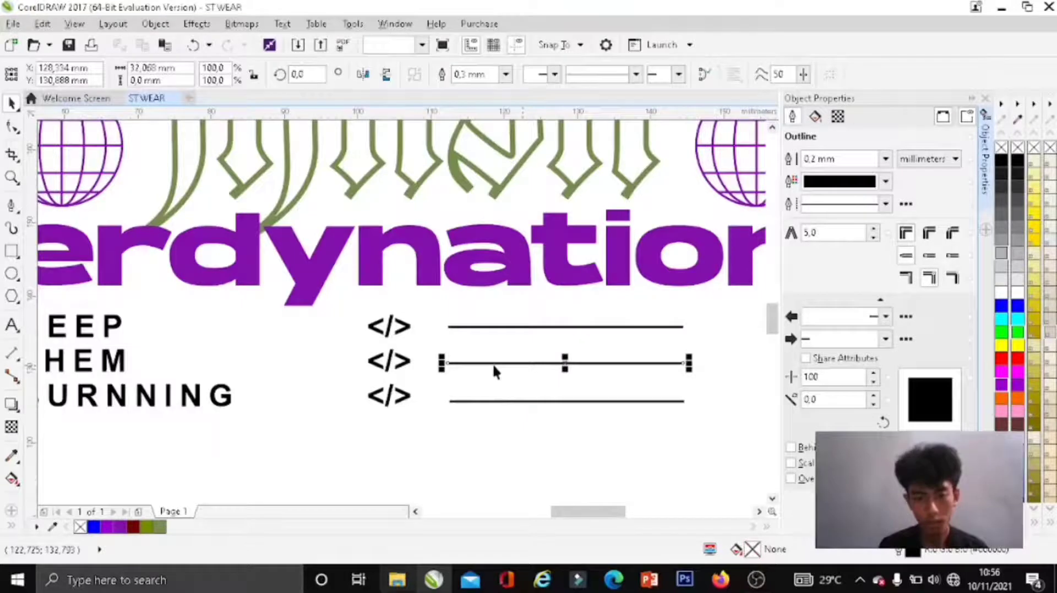
click(403, 360)
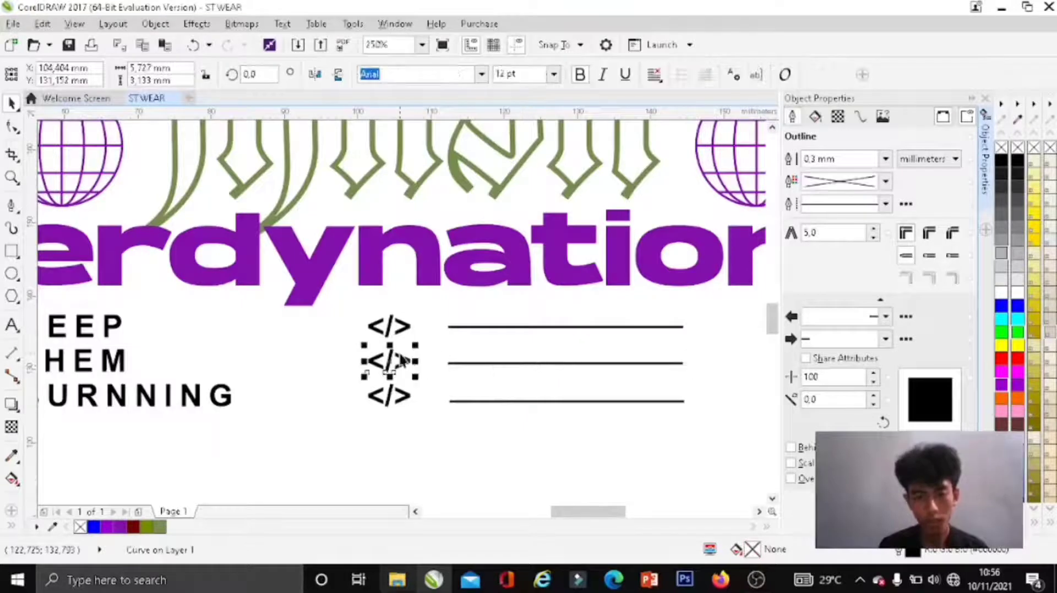
shift+click(470, 364)
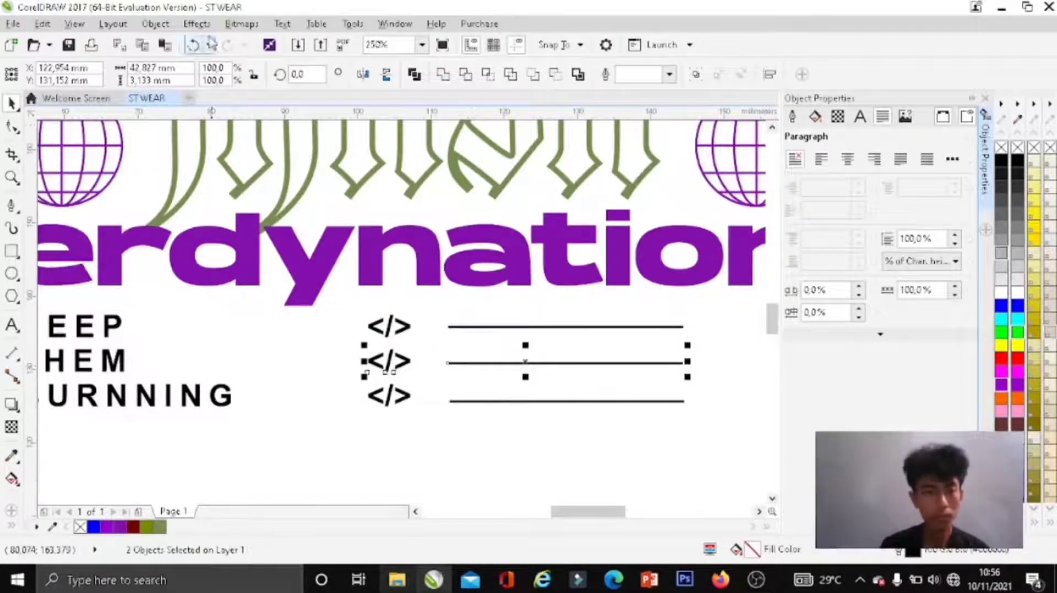
click(154, 25)
mouse_move(200, 167)
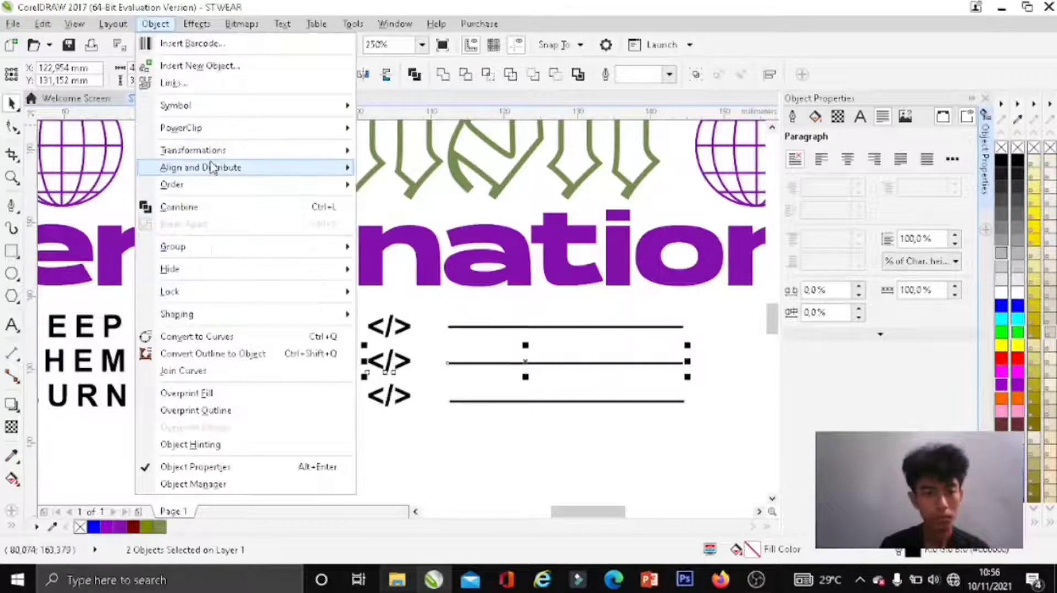
click(425, 256)
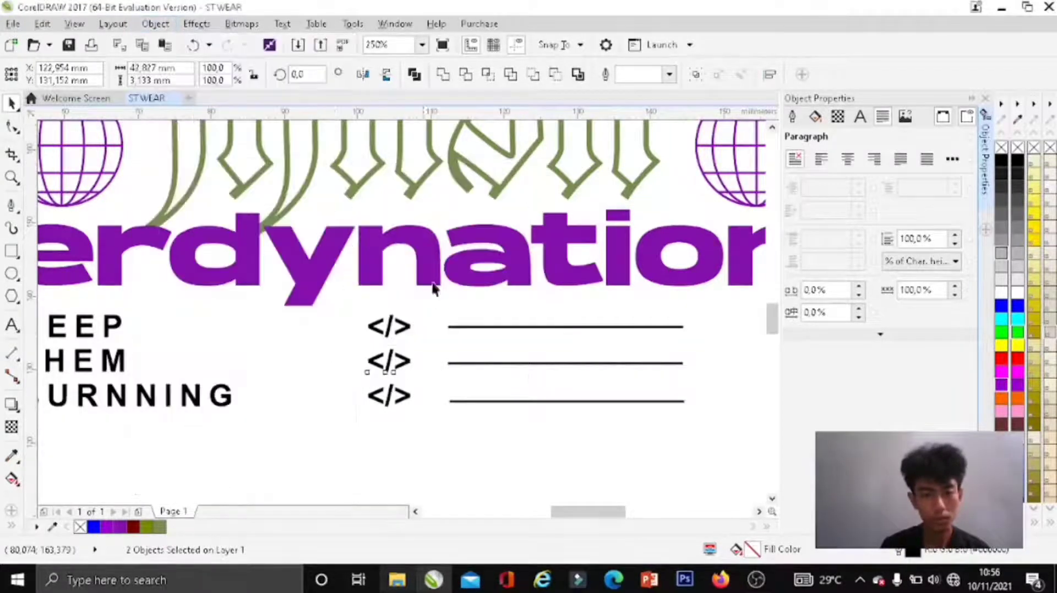
Step: Vertically centre the third line with its </> symbol
click(521, 444)
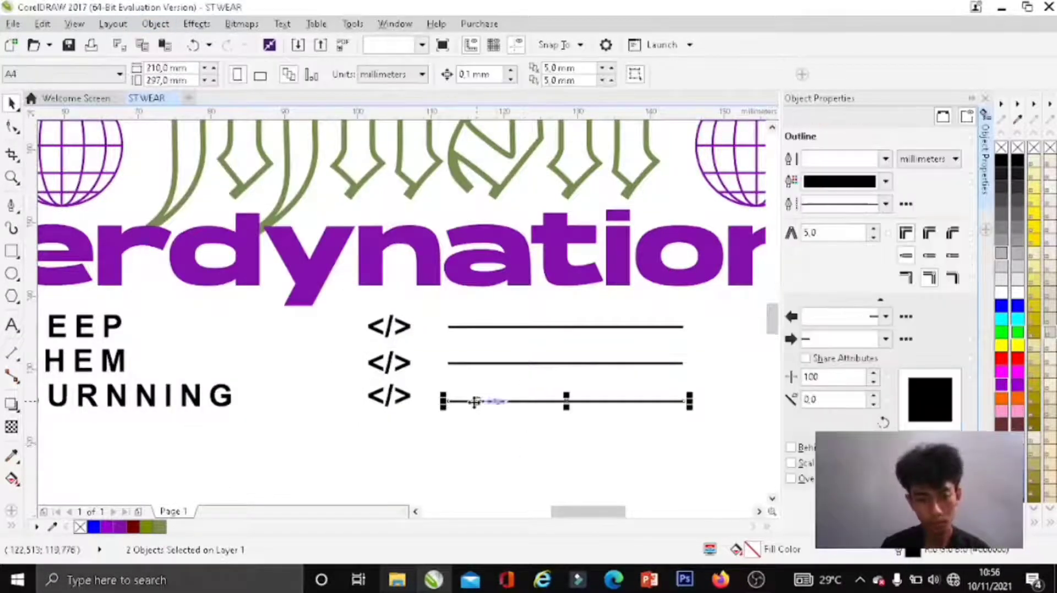
shift+click(404, 397)
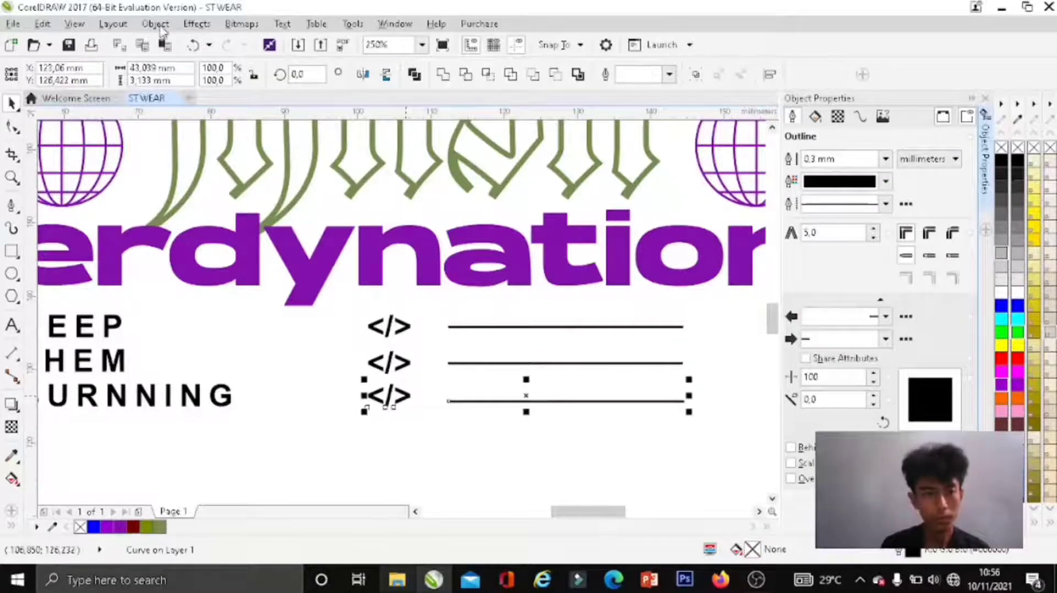
click(155, 23)
mouse_move(200, 167)
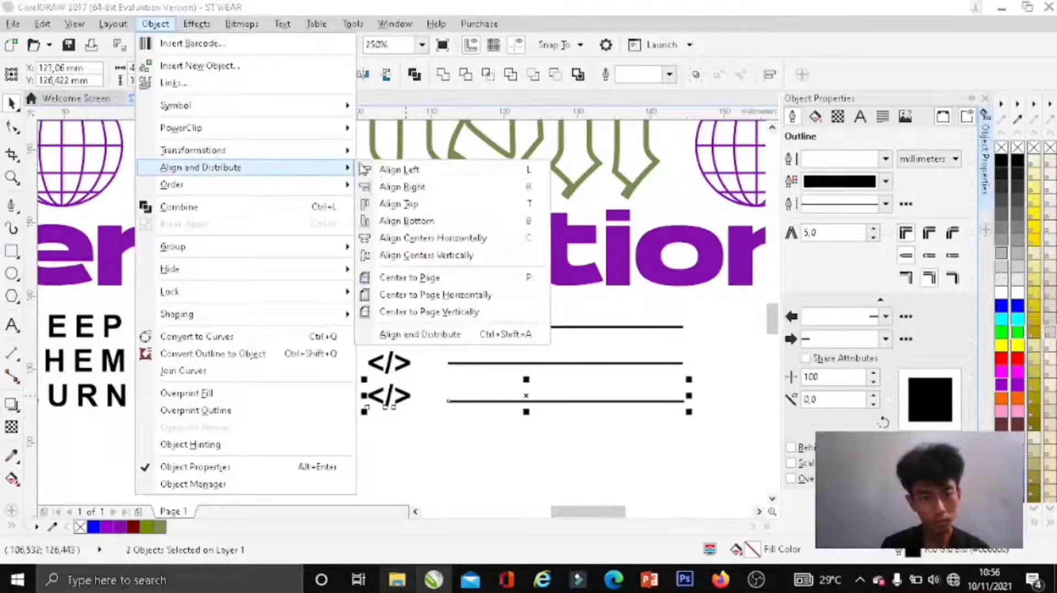
click(427, 255)
click(402, 289)
Step: Shift all three </> symbols and their lines slightly left, toward the slogan
scroll(401, 288, down, 3)
scroll(405, 290, down, 2)
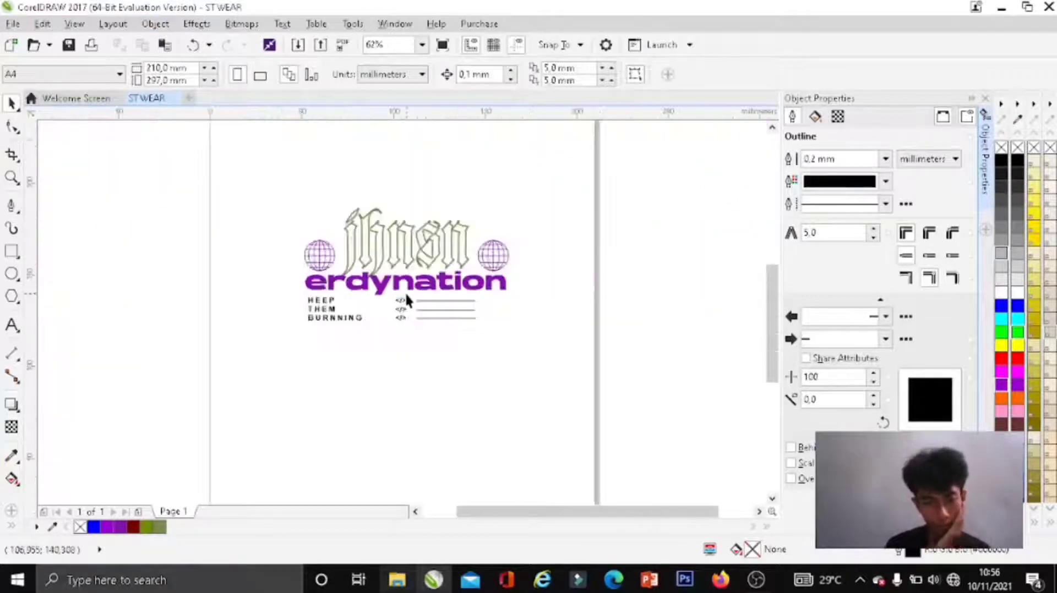
scroll(434, 312, up, 2)
scroll(435, 297, up, 2)
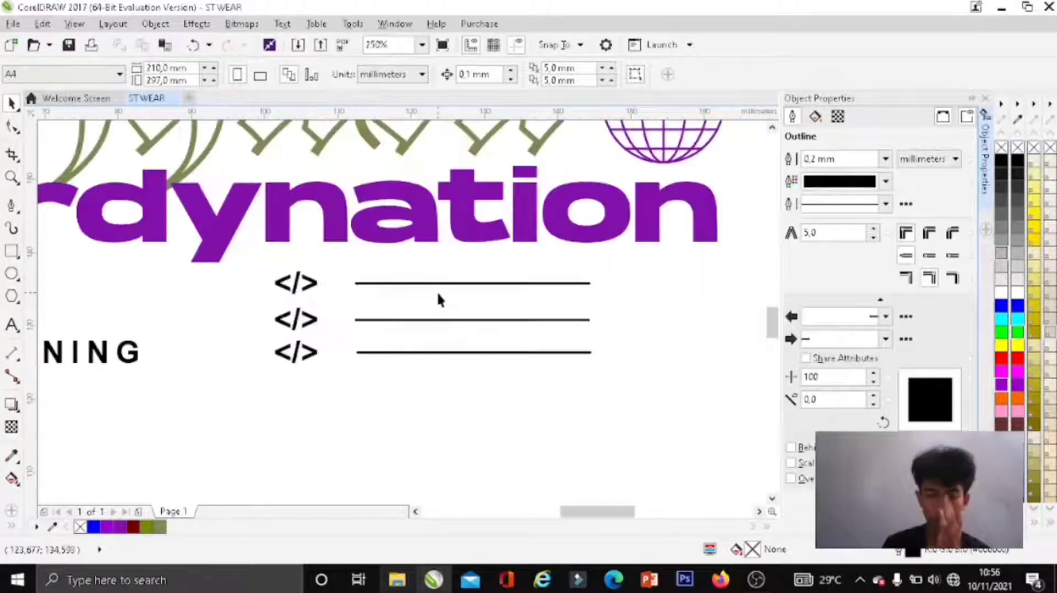
drag(600, 385, 211, 255)
click(210, 249)
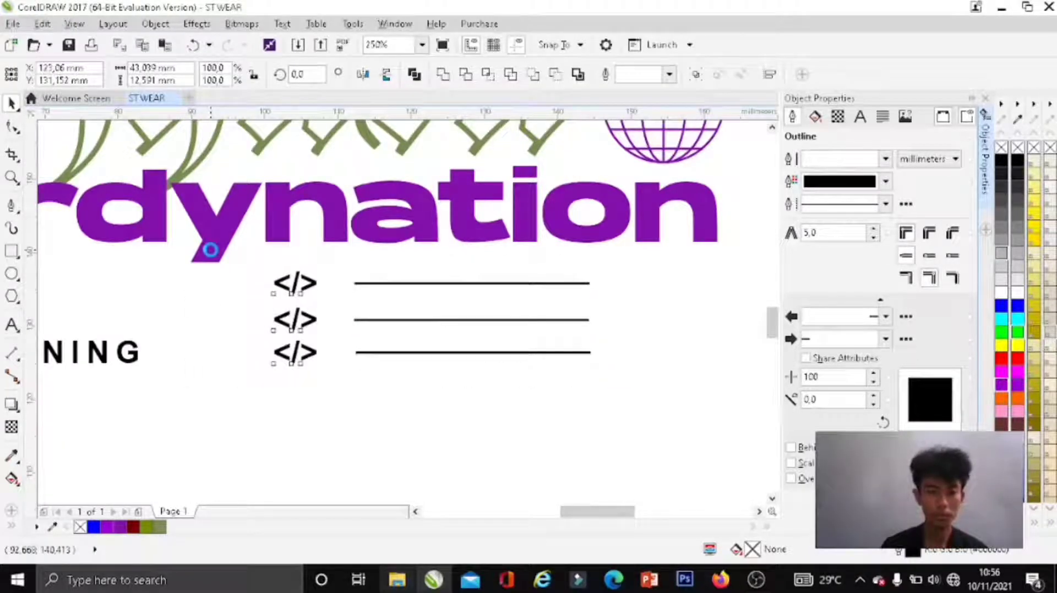
key(Left)
key(Left)
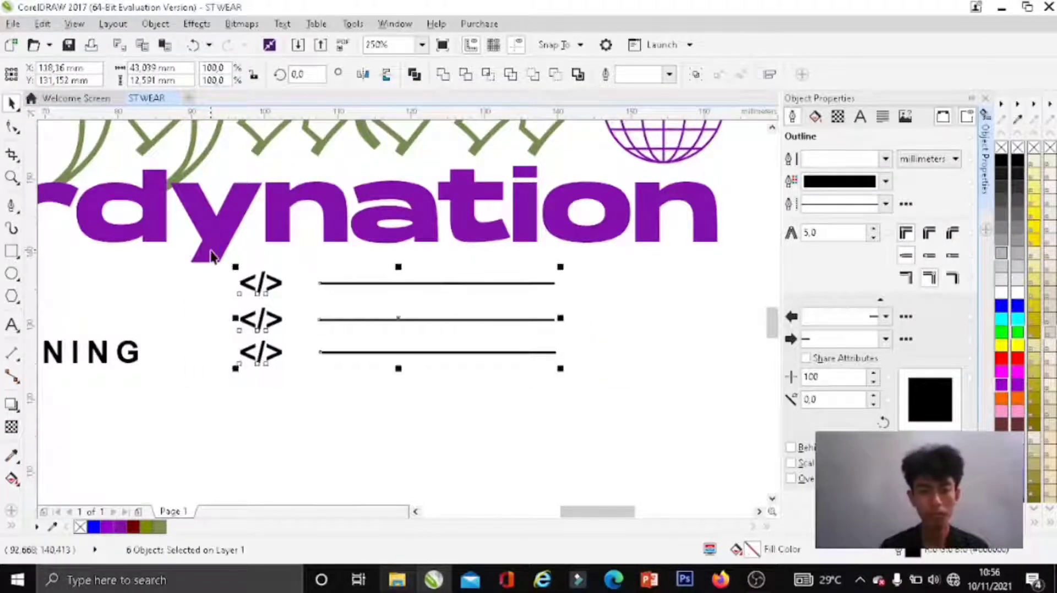
key(Left)
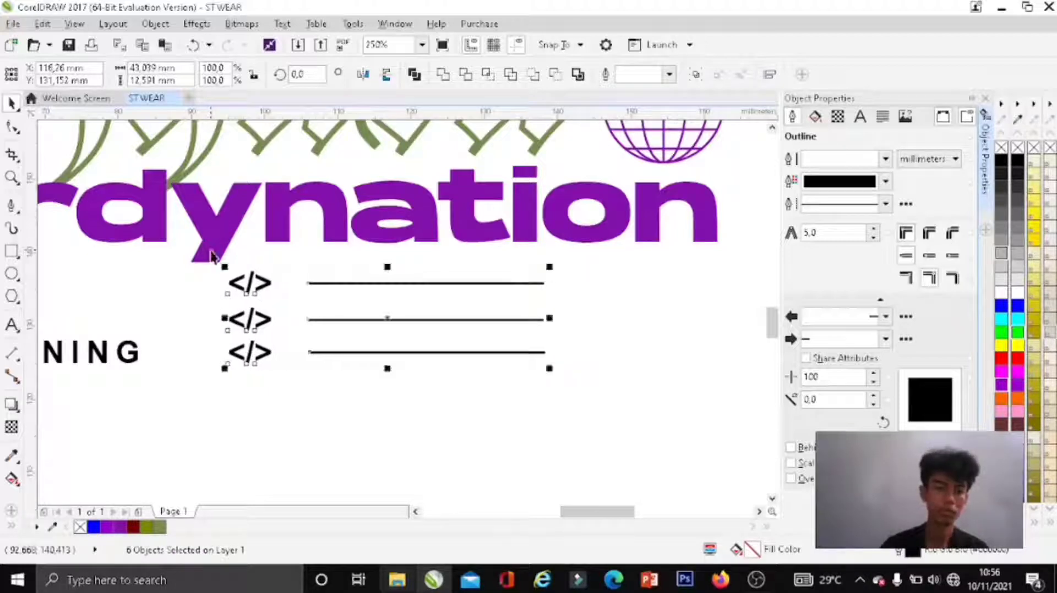
click(12, 325)
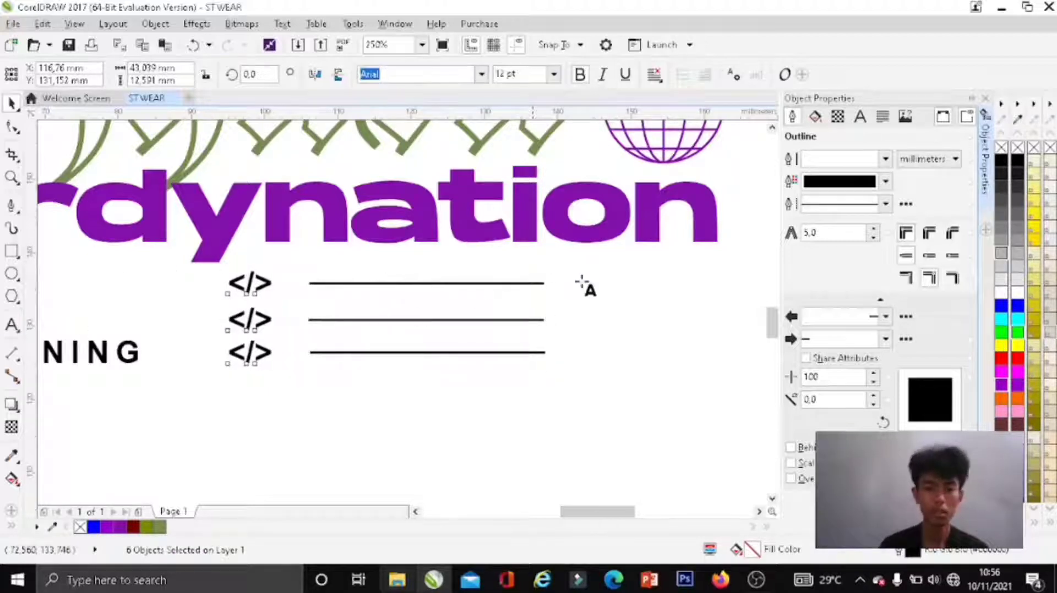
Step: Type ARCHDVL right of the lines in FrizQuaBol at 12 pt
click(635, 337)
text(ARC)
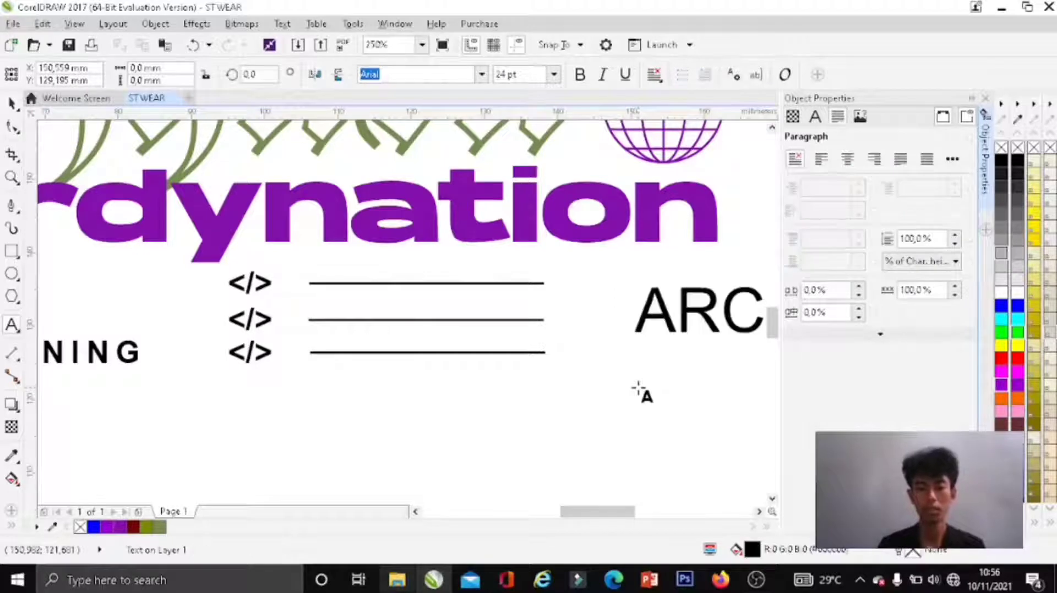
key(ctrl+a)
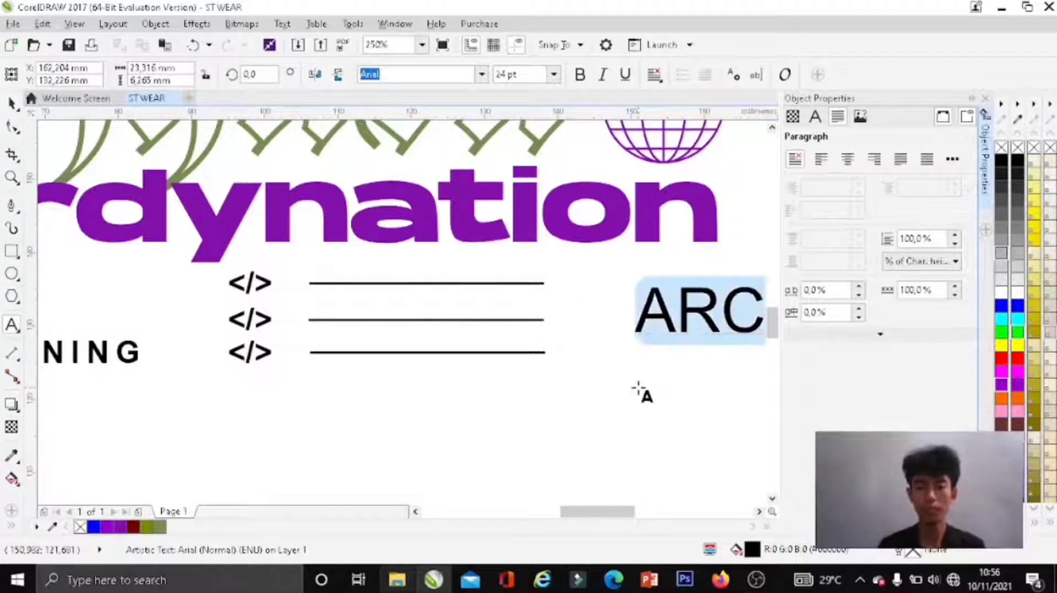
click(482, 76)
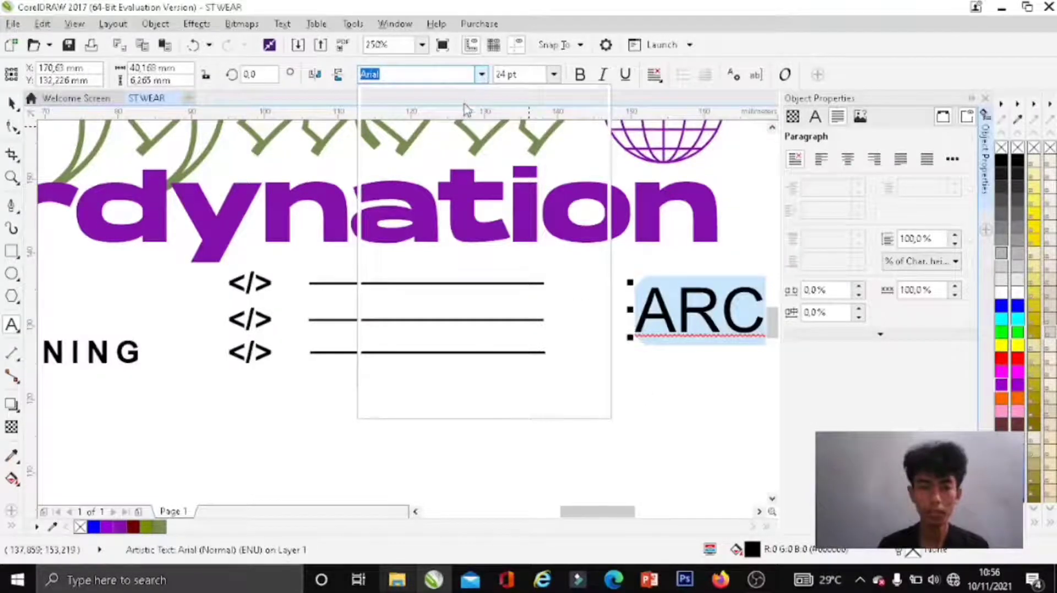
click(456, 160)
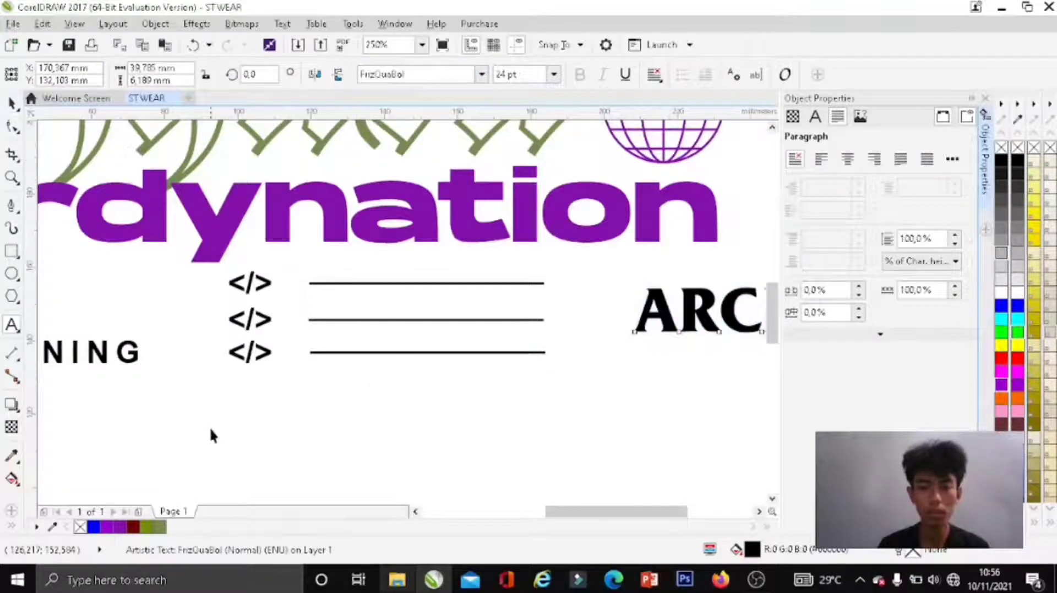
scroll(209, 435, down, 2)
key(ctrl+a)
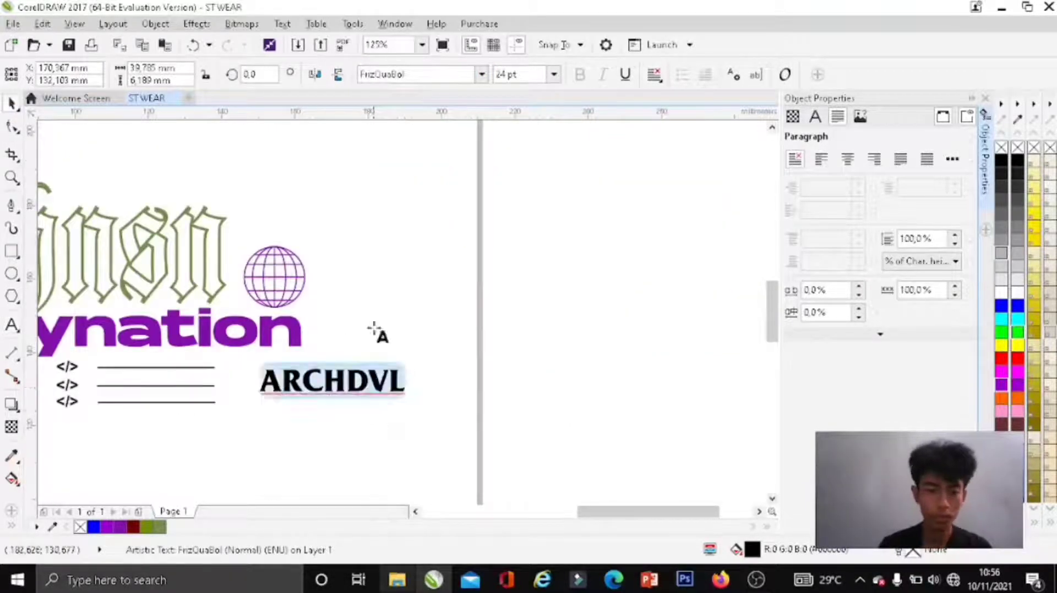
click(532, 74)
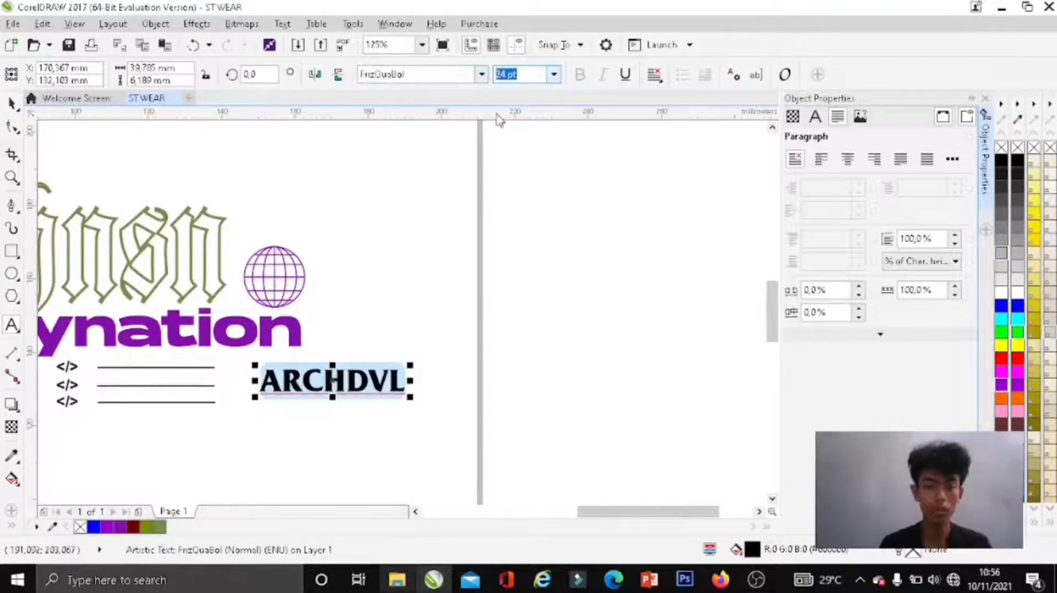
text(12)
key(Return)
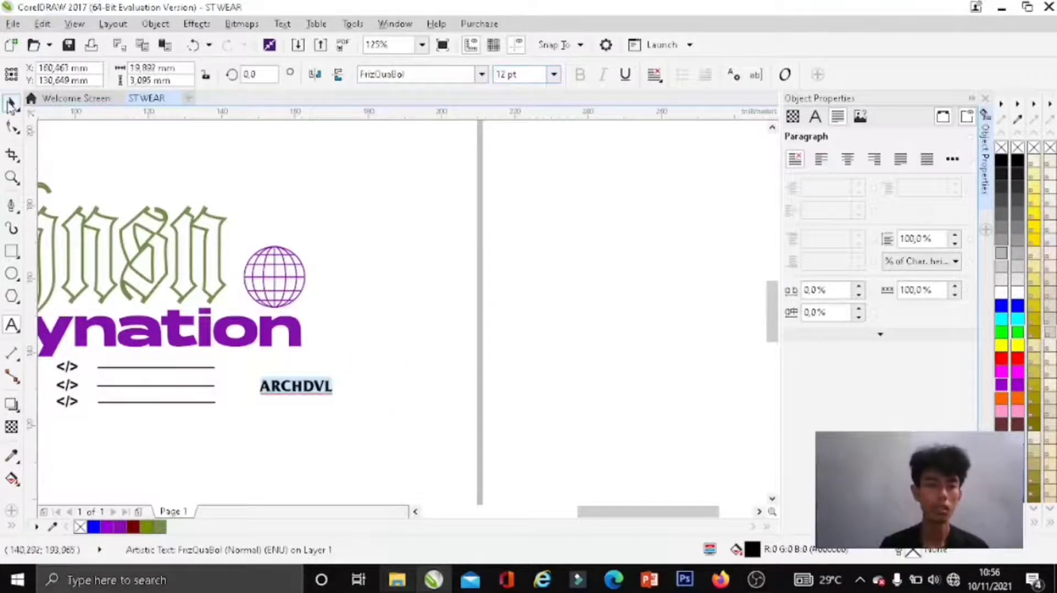
Step: Move ARCHDVL slightly up so it sits beside the top slogan line
click(10, 104)
drag(306, 386, 276, 377)
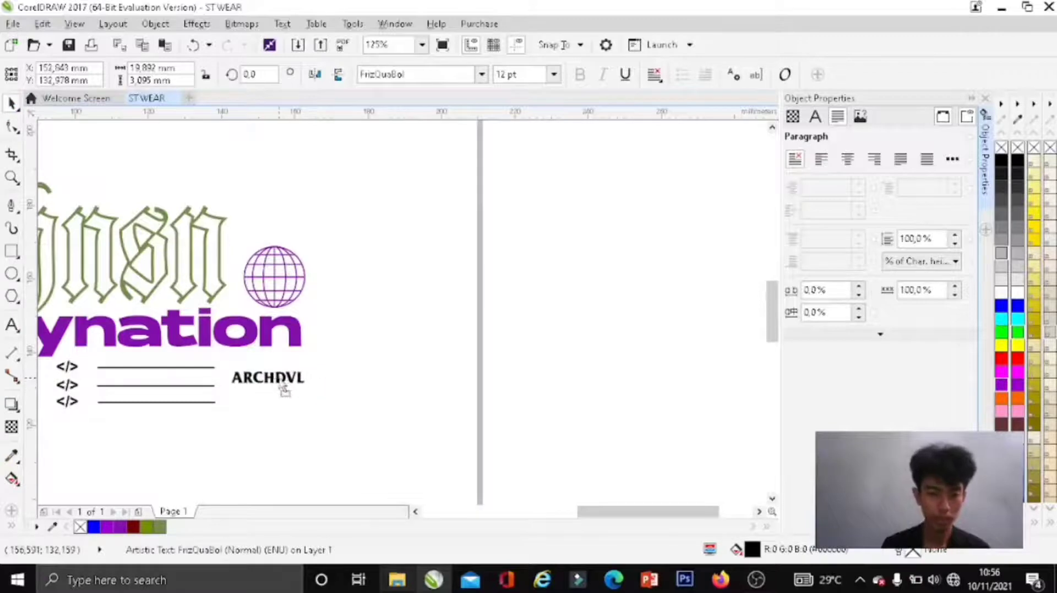
shift+click(301, 343)
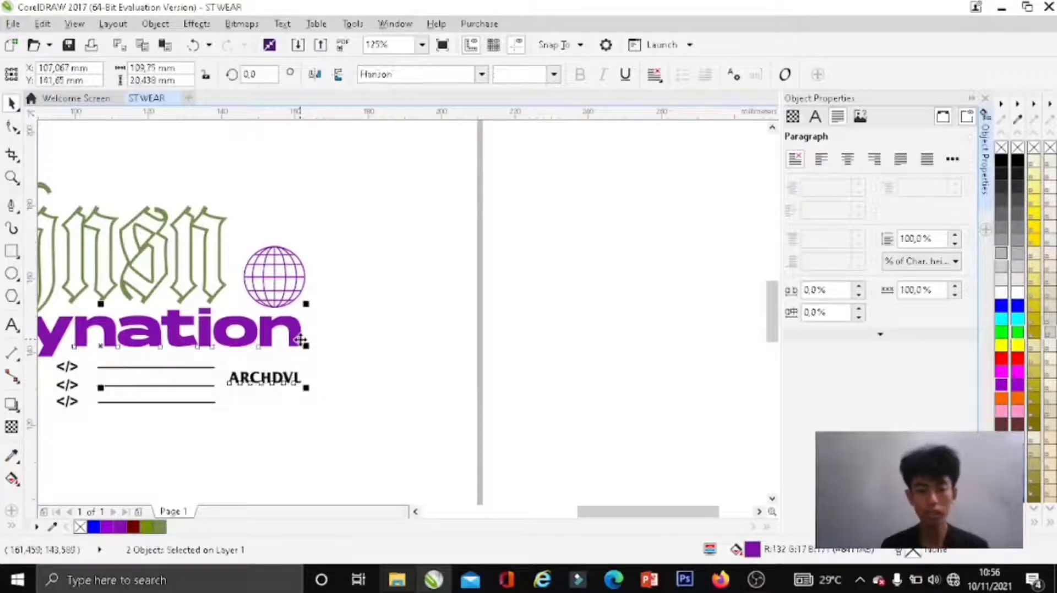
click(372, 403)
scroll(322, 382, down, 2)
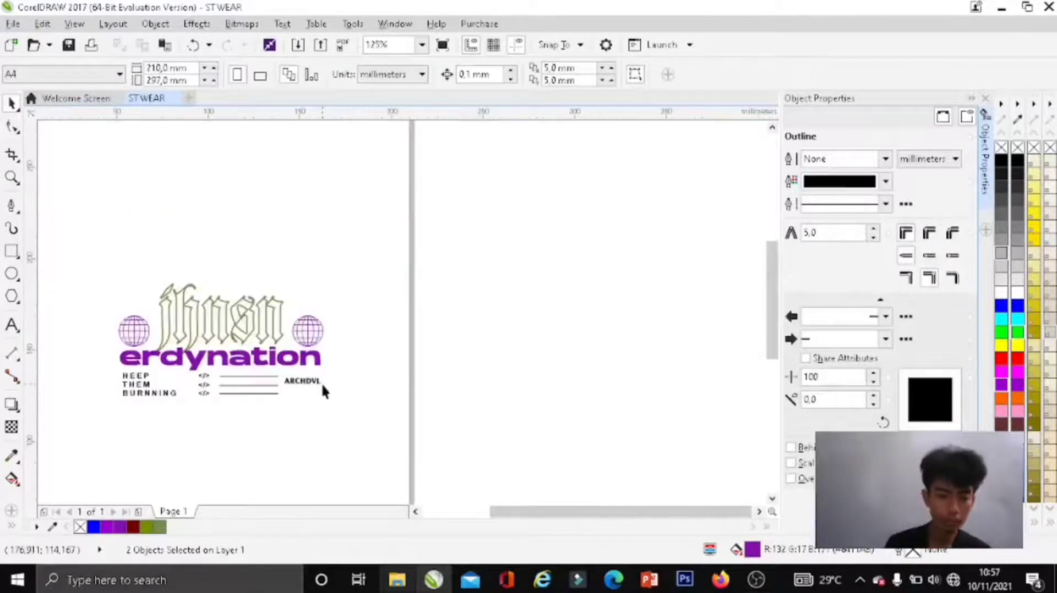
scroll(320, 382, up, 2)
click(311, 387)
drag(312, 387, 312, 379)
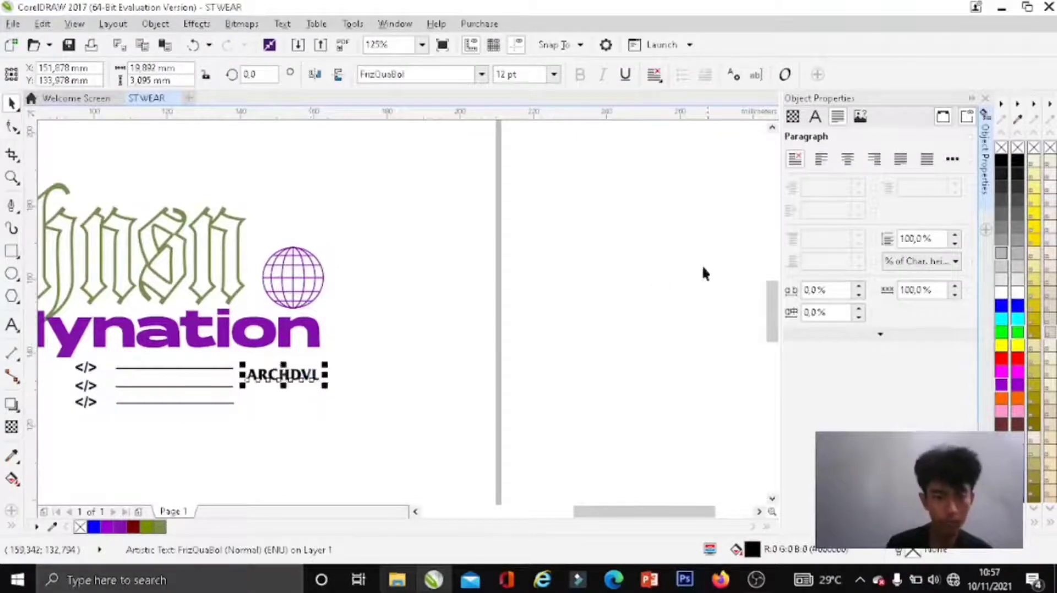
scroll(537, 359, down, 3)
scroll(508, 385, down, 2)
click(508, 385)
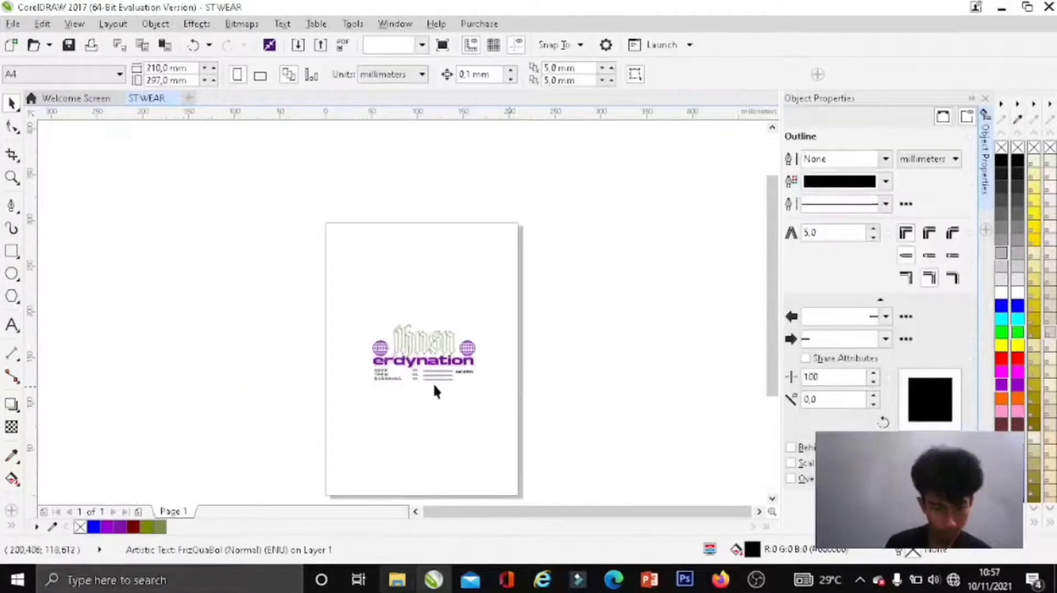
Step: Rescale the three divider lines beside HEEP, THEM and BURNNING to 0.2 mm
scroll(432, 382, up, 5)
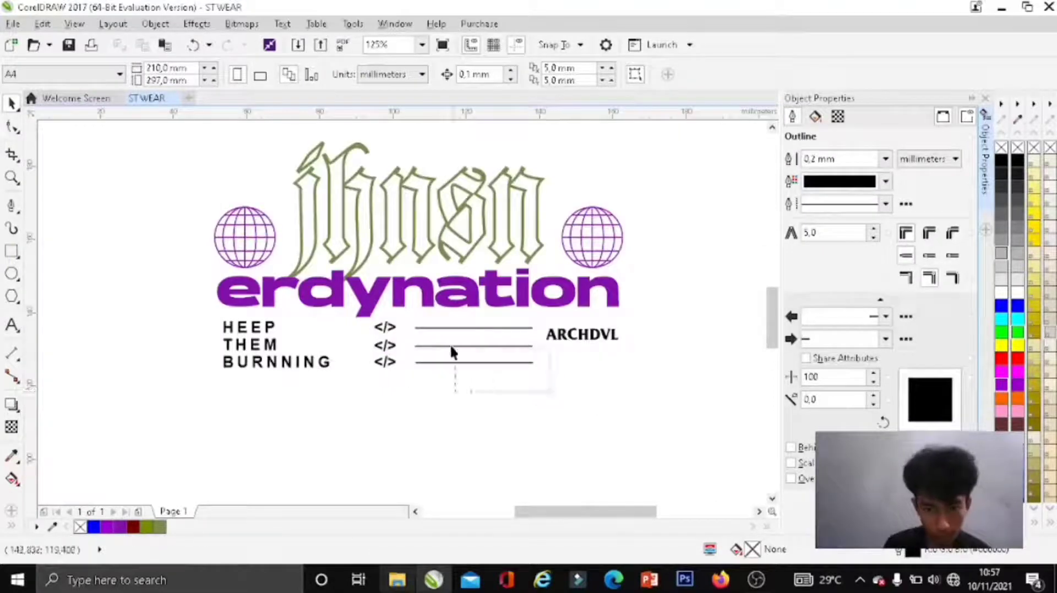
drag(415, 320, 398, 342)
scroll(404, 348, up, 3)
drag(419, 434, 341, 294)
click(338, 290)
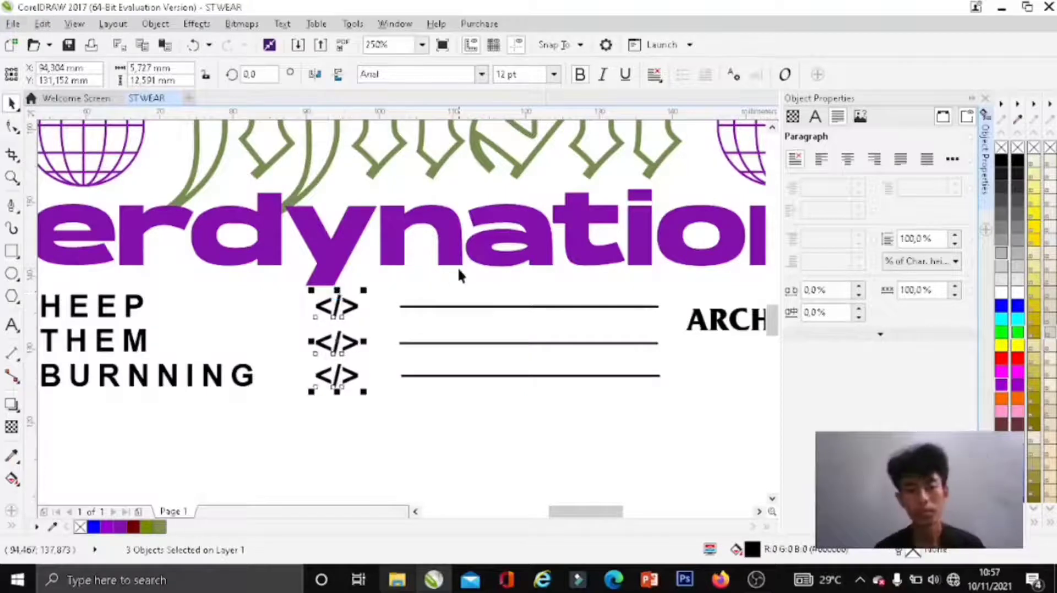
scroll(458, 266, down, 2)
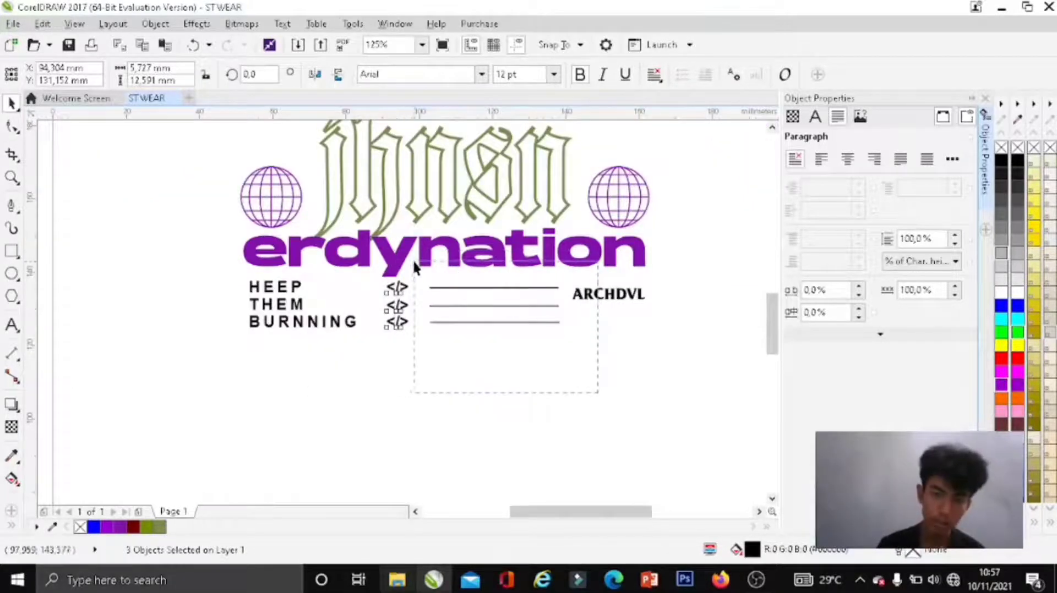
drag(412, 259, 570, 333)
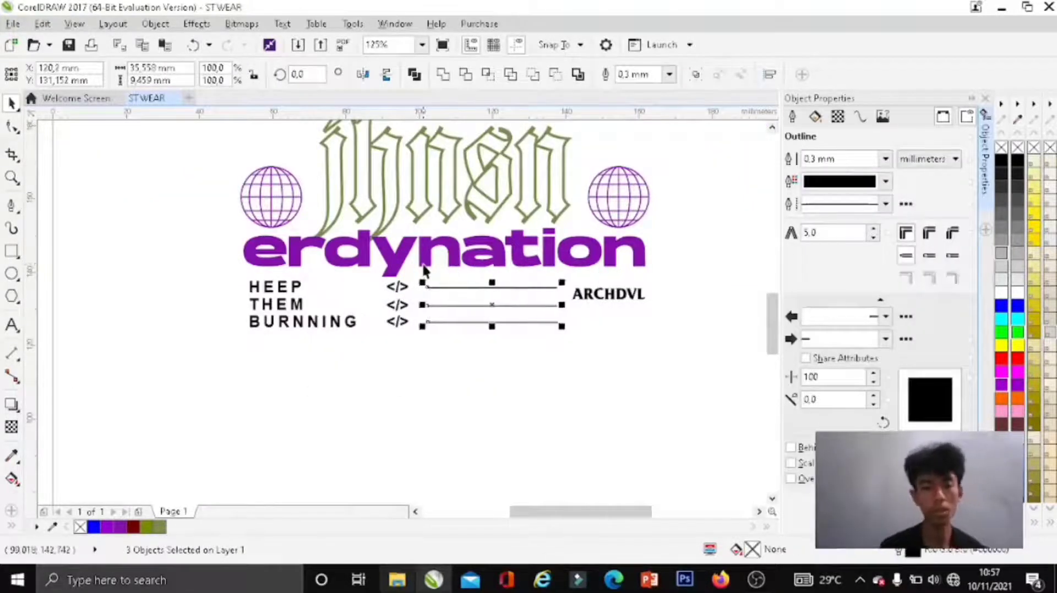
click(491, 365)
Step: Select the whole slogan block of words, marks and lines and test its scaling
drag(561, 398, 194, 259)
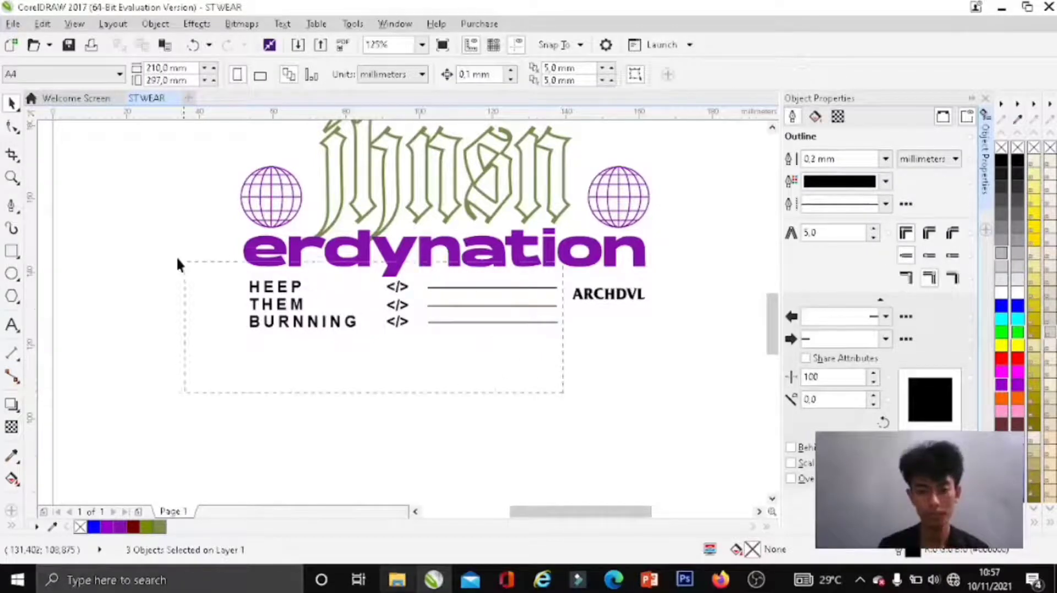
scroll(588, 289, up, 2)
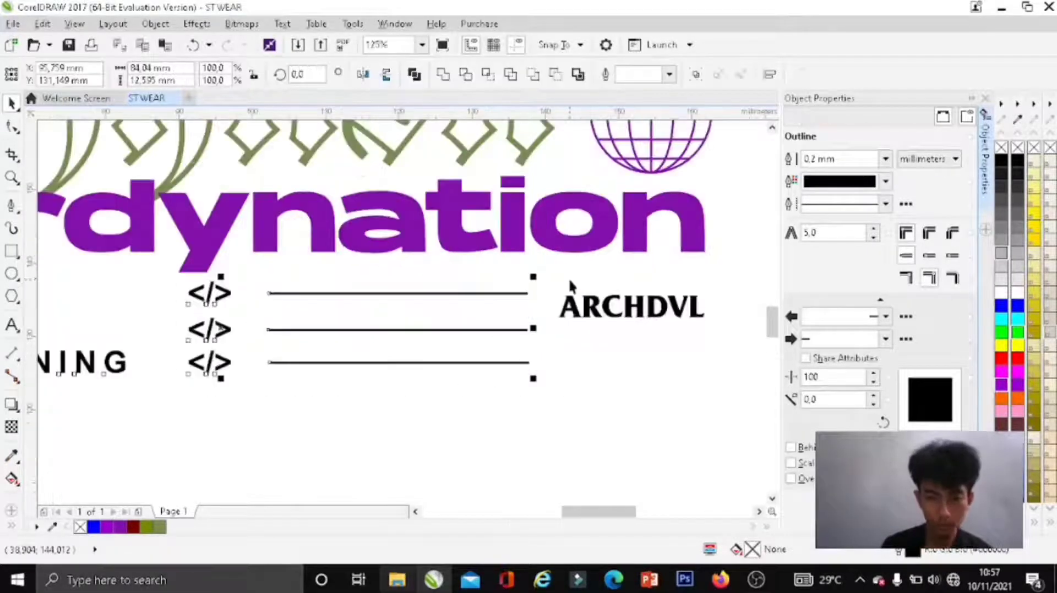
drag(537, 275, 537, 276)
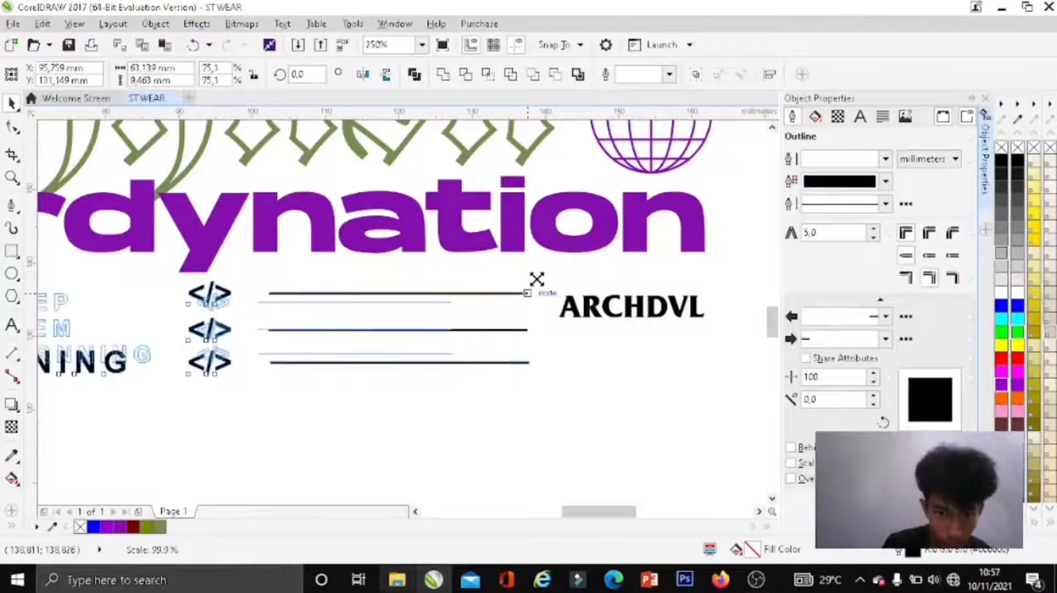
drag(536, 275, 543, 276)
scroll(544, 276, down, 2)
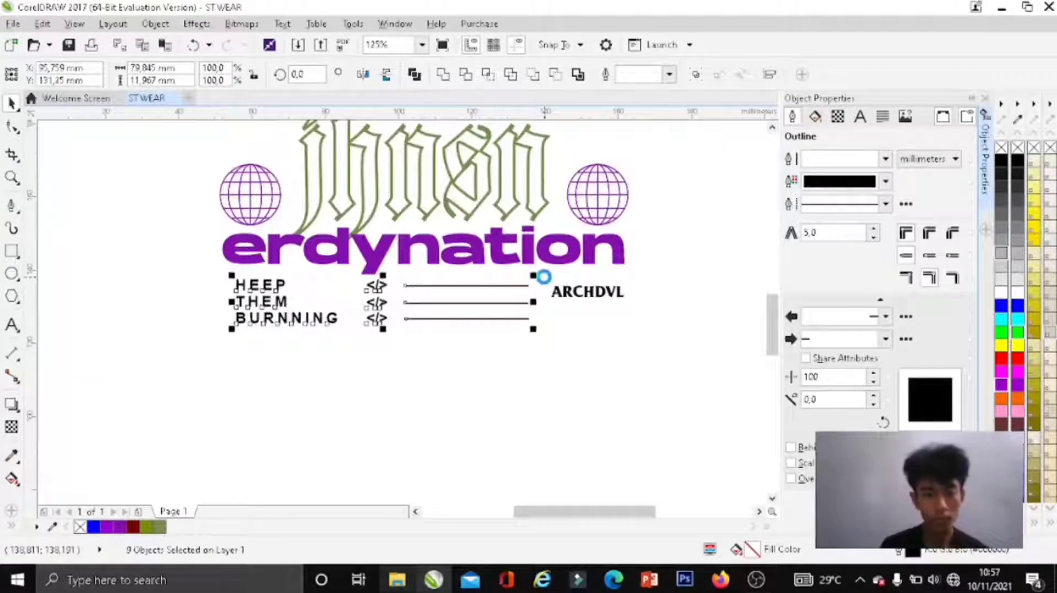
Step: Group the slogan block and left-align it with erdynation
key(ctrl+g)
shift+click(492, 250)
key(l)
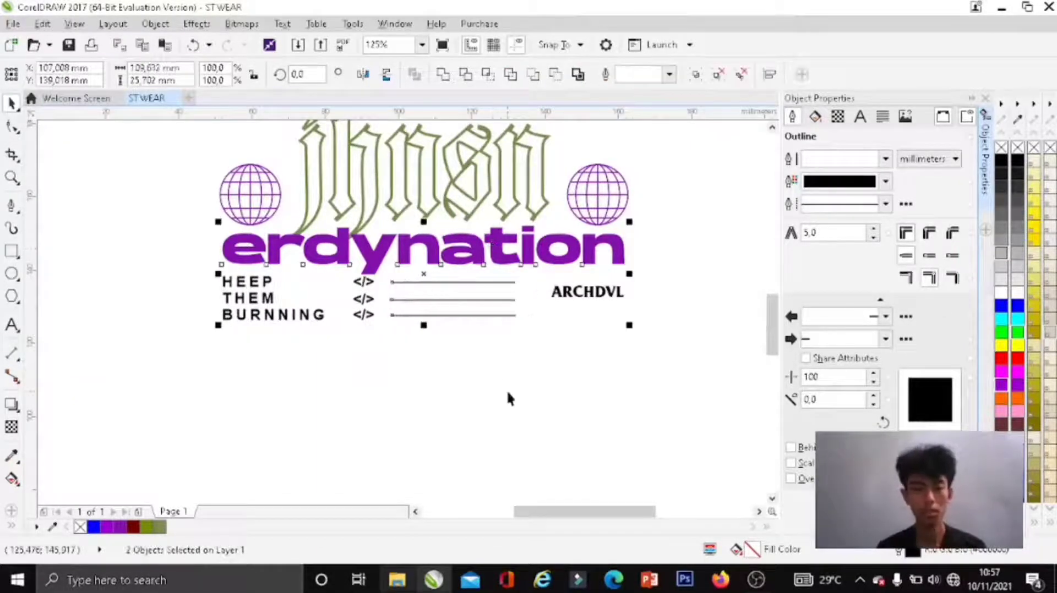
click(499, 309)
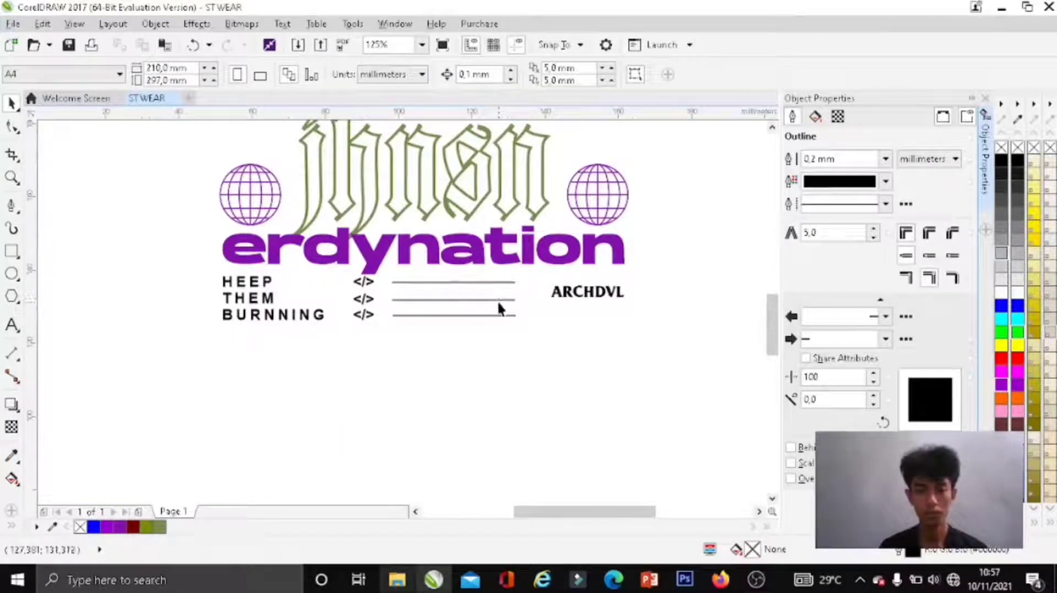
click(498, 308)
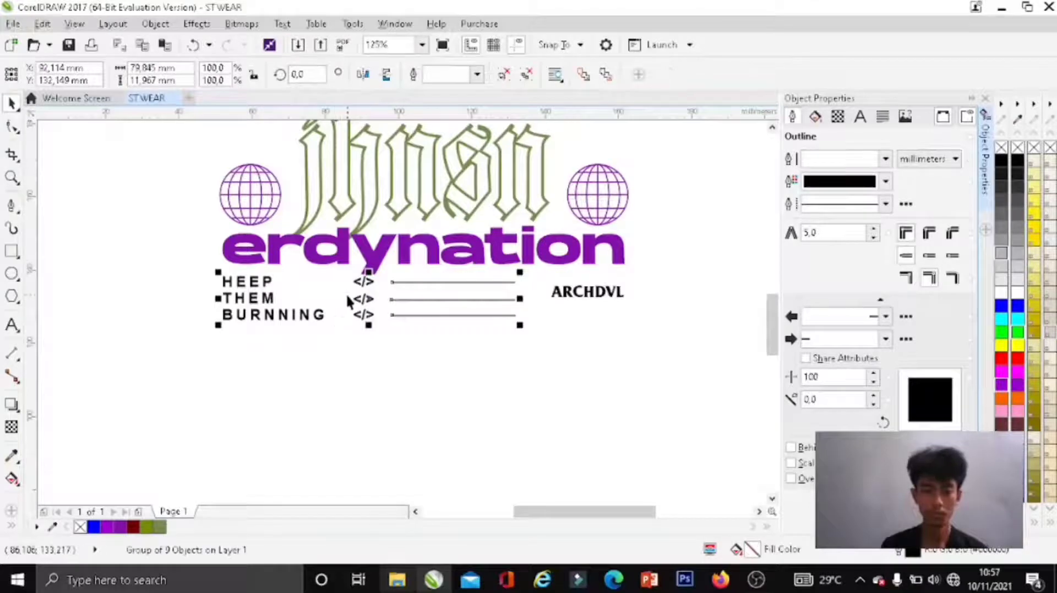
Step: Lengthen the three divider lines about 3.6 mm to the right
mouse_move(552, 363)
mouse_down()
mouse_move(403, 254)
mouse_move(388, 255)
mouse_up()
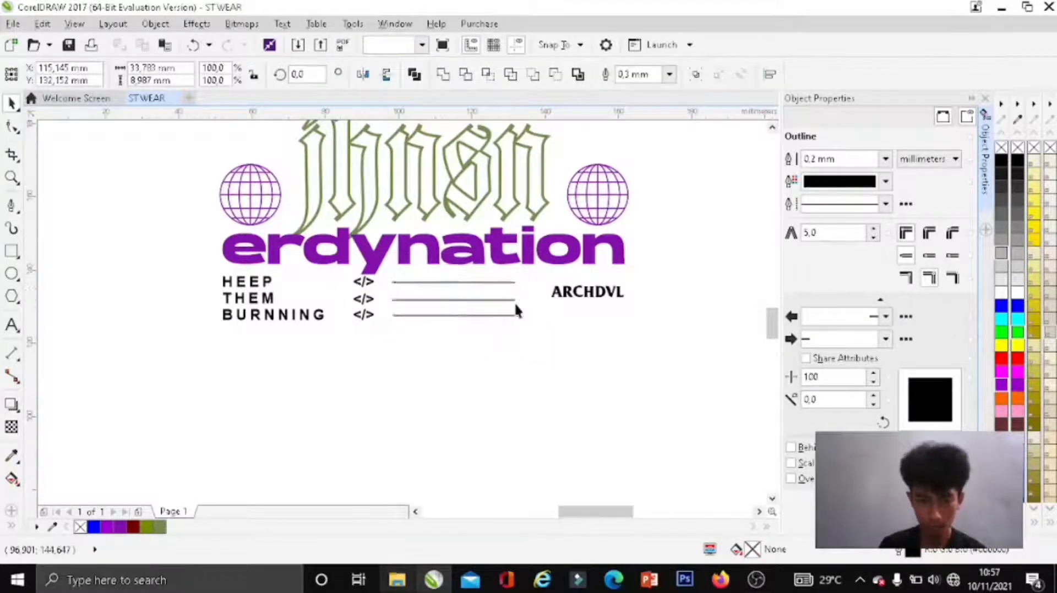
scroll(518, 298, up, 2)
drag(520, 296, 546, 297)
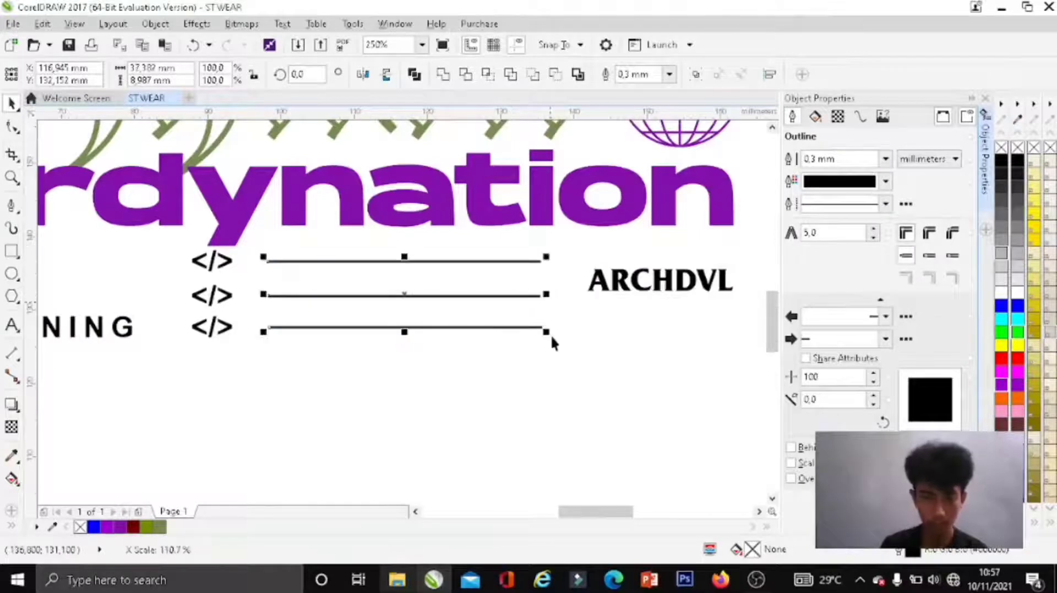
scroll(550, 335, down, 2)
click(671, 410)
Step: Group the slogan block together with ARCHDVL
scroll(533, 310, down, 2)
scroll(530, 313, down, 2)
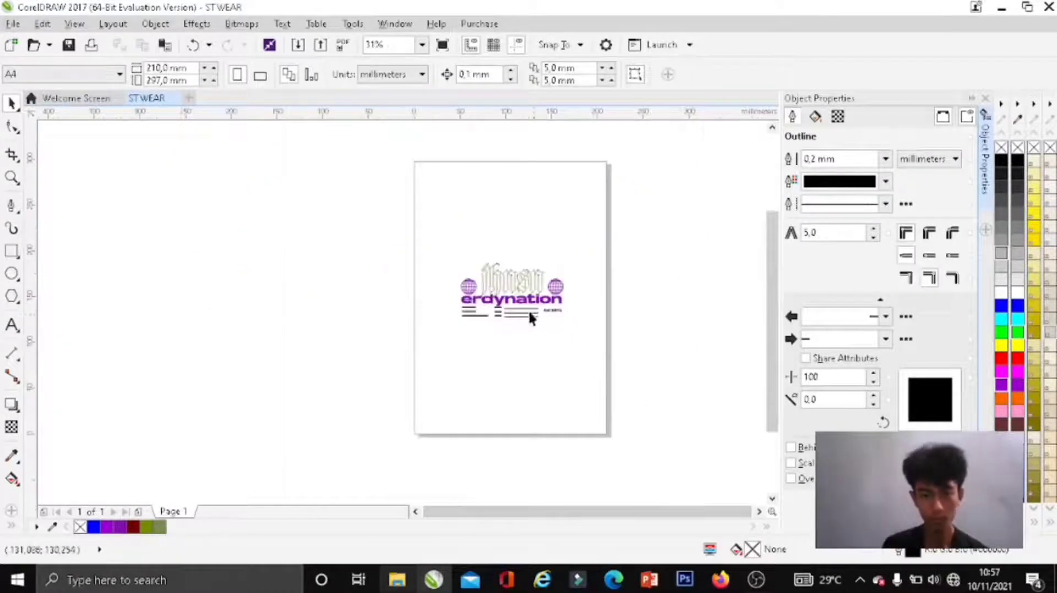
scroll(529, 311, up, 4)
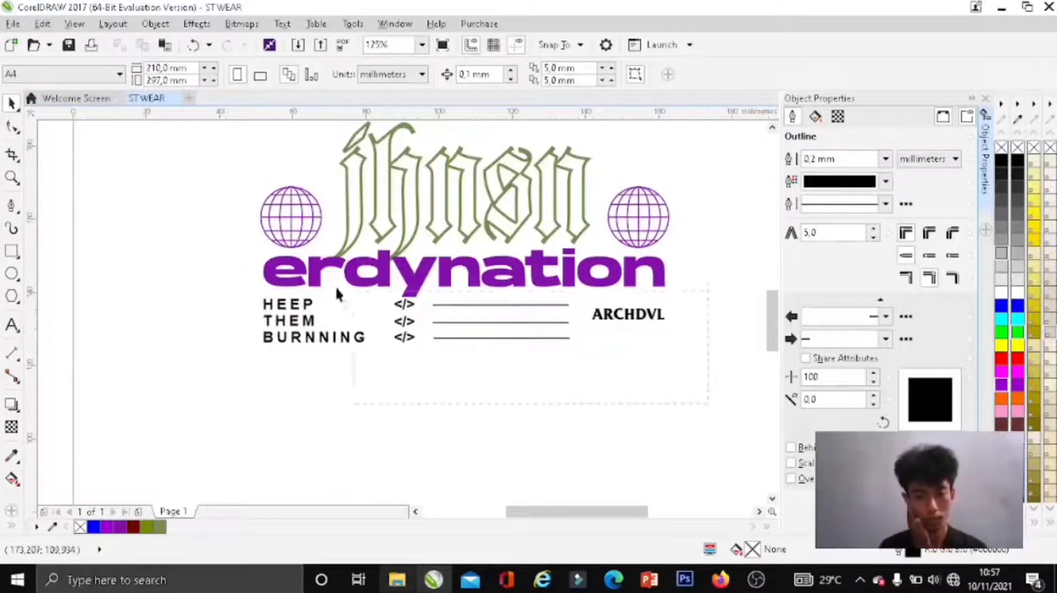
drag(348, 296, 232, 286)
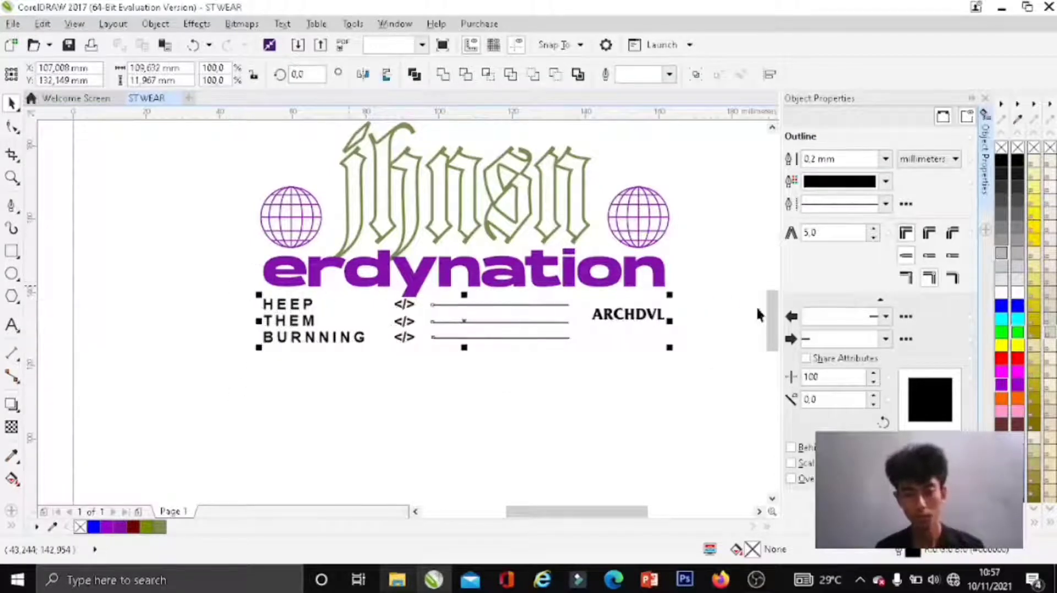
scroll(668, 302, up, 2)
key(ctrl+g)
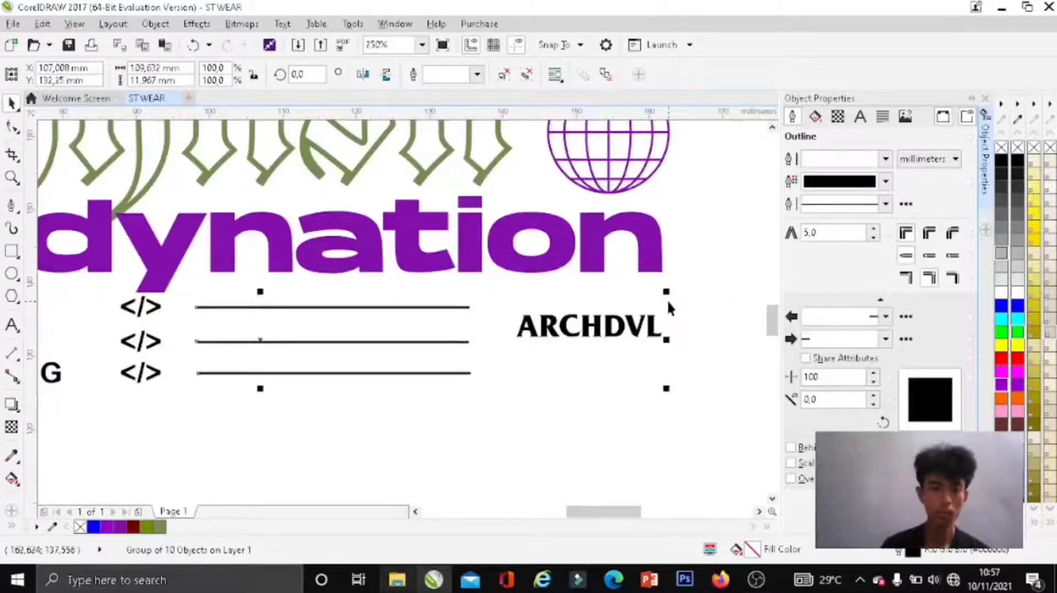
Step: Add bold, spaced-out square bracket text '[ ]' below the BURNNING row
scroll(668, 305, down, 4)
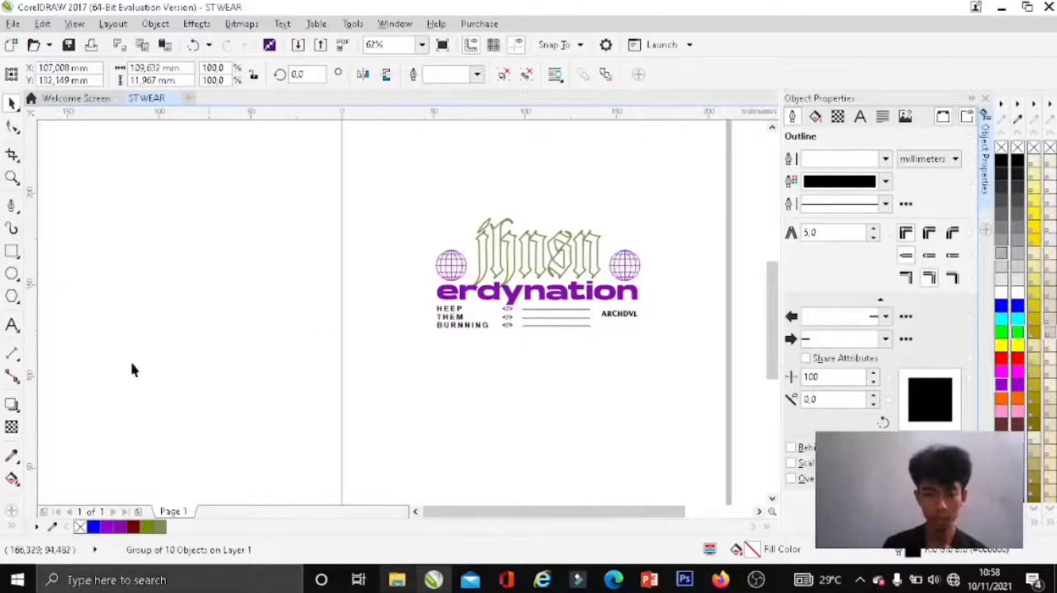
click(238, 372)
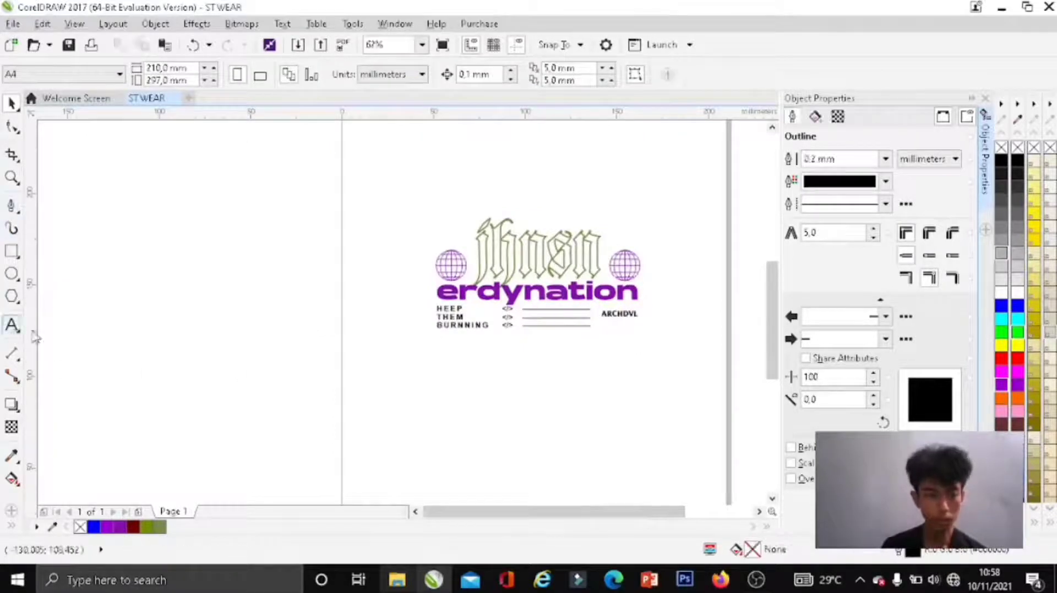
click(13, 325)
scroll(457, 353, up, 2)
click(432, 355)
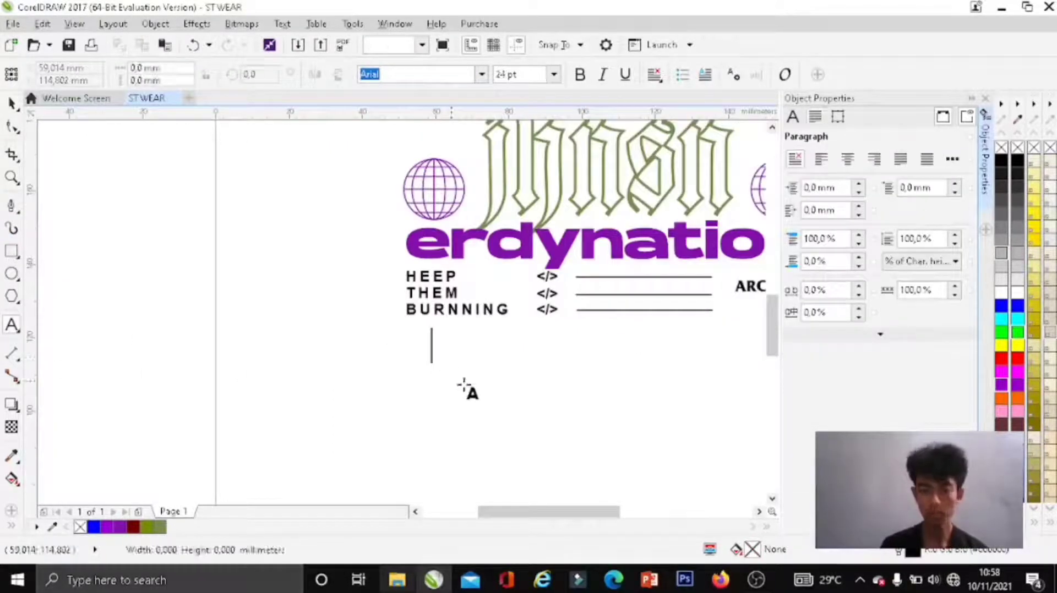
text([])
key(ctrl+a)
click(579, 75)
click(13, 103)
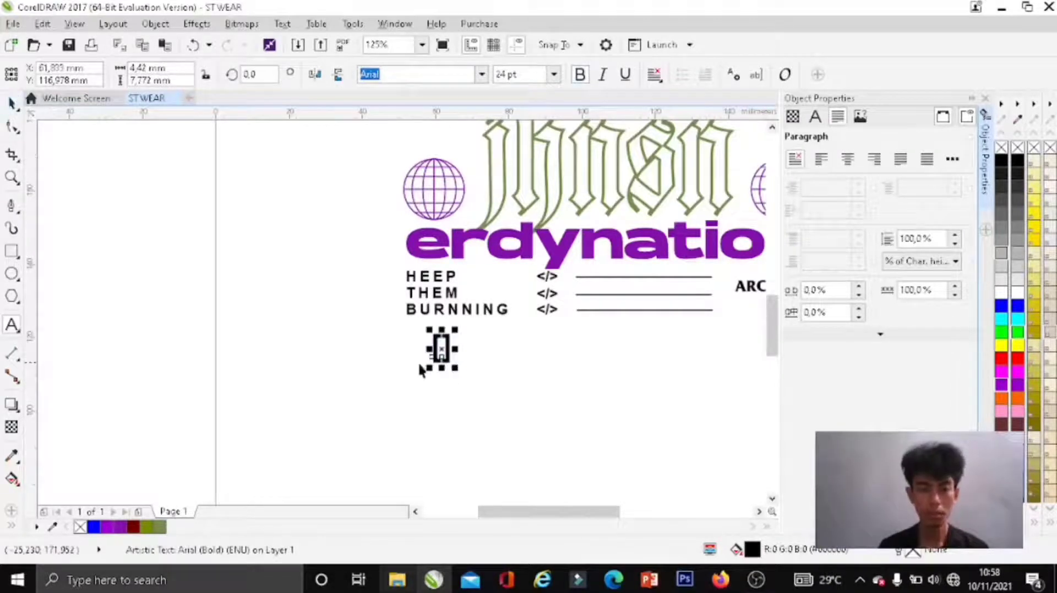
double_click(440, 348)
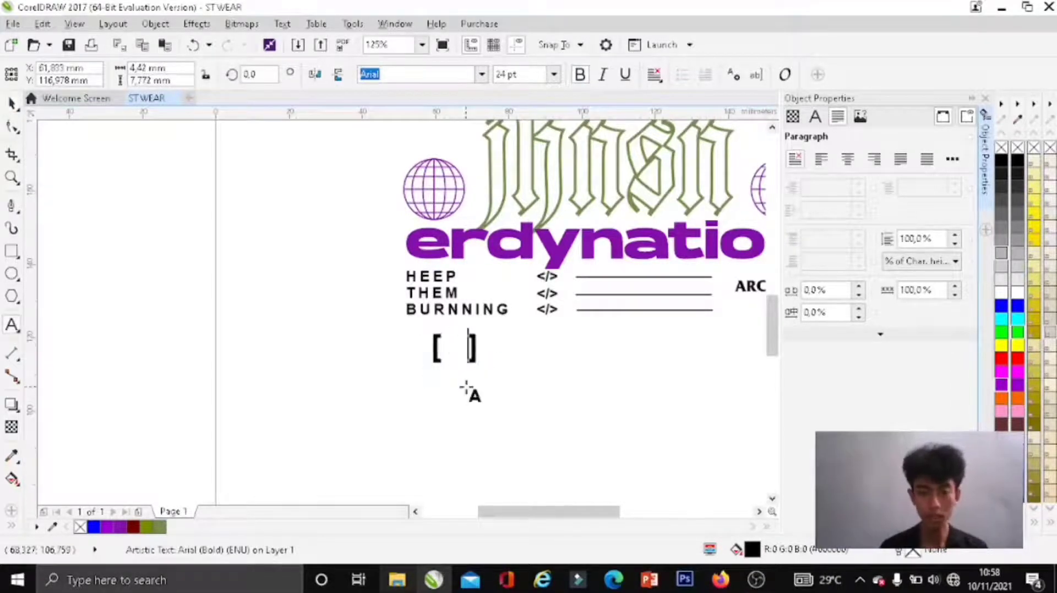
click(13, 102)
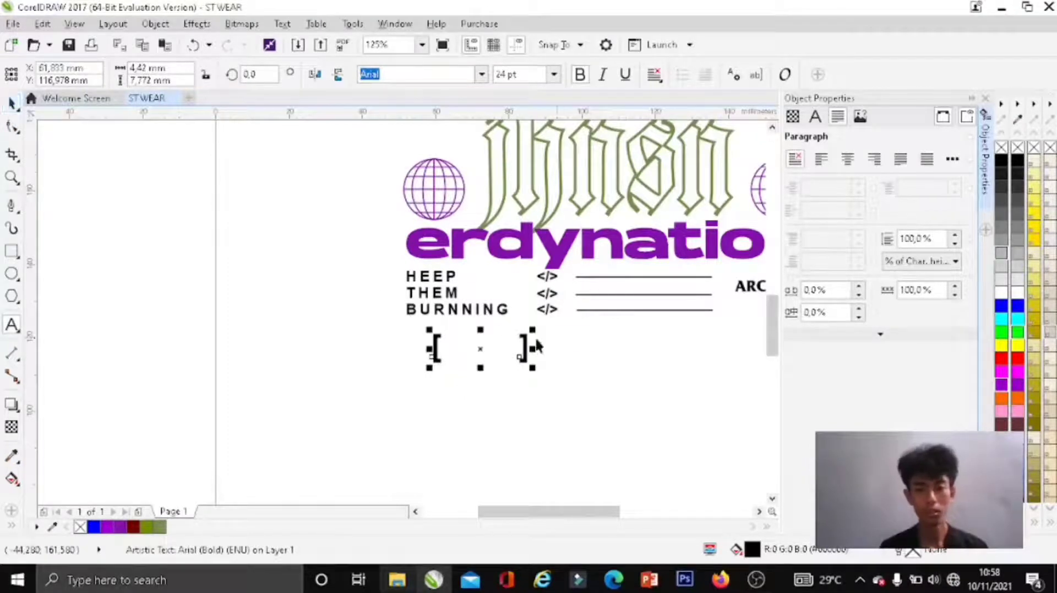
Step: Resize and stretch the brackets to about 57 pt and select both
drag(532, 329, 548, 325)
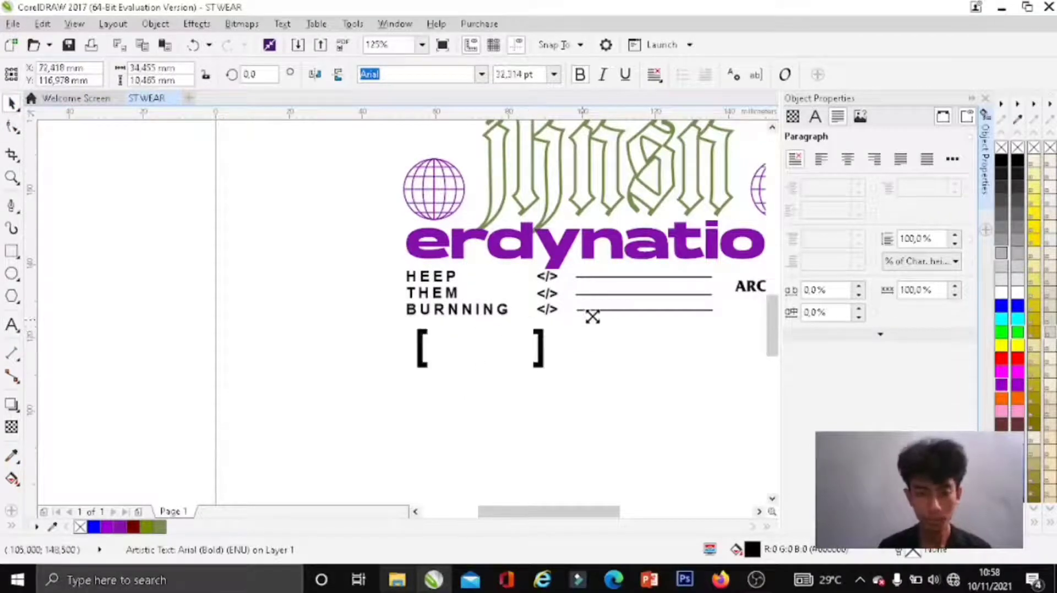
drag(592, 317, 648, 369)
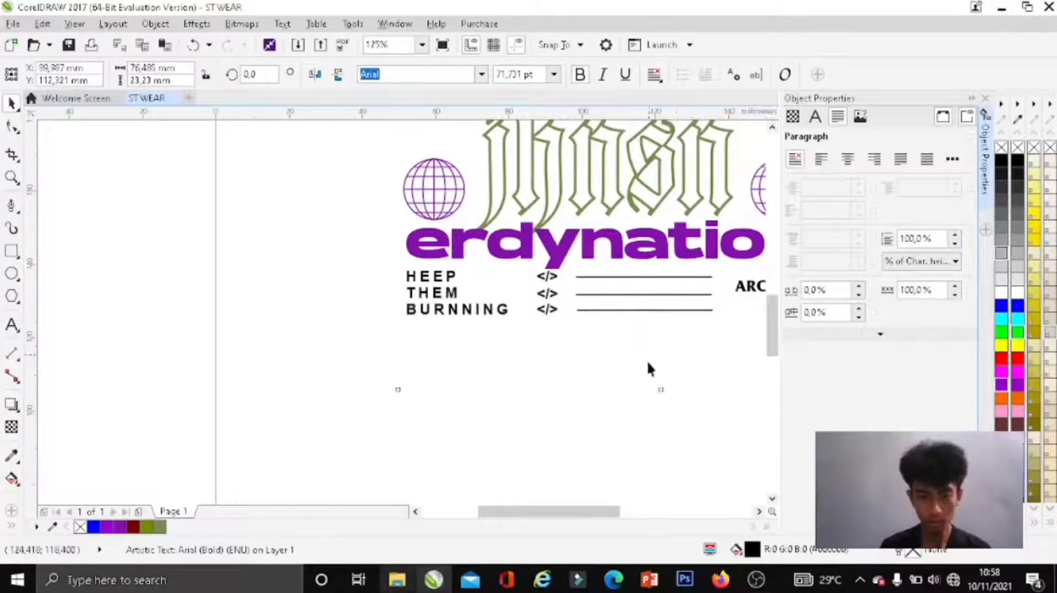
drag(684, 413, 681, 404)
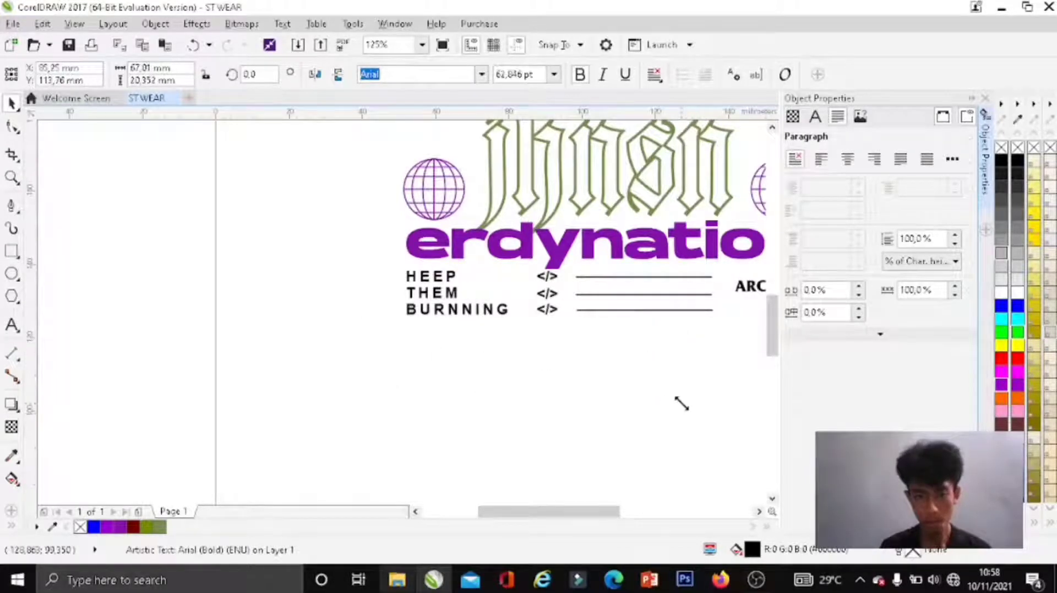
drag(685, 364, 576, 382)
scroll(500, 383, down, 1)
scroll(518, 384, down, 1)
scroll(584, 385, up, 2)
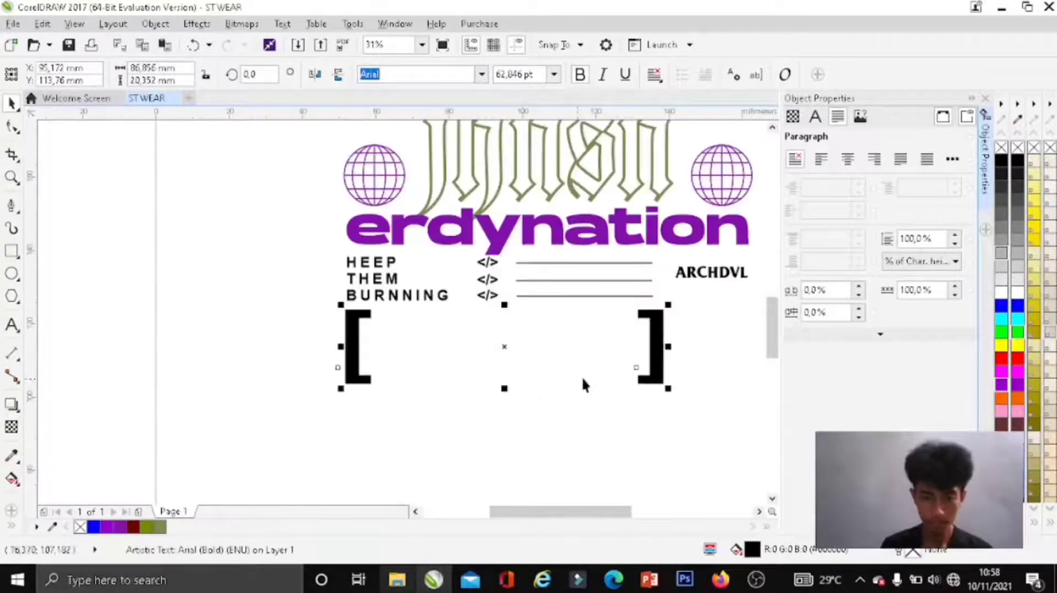
drag(666, 346, 651, 346)
click(650, 384)
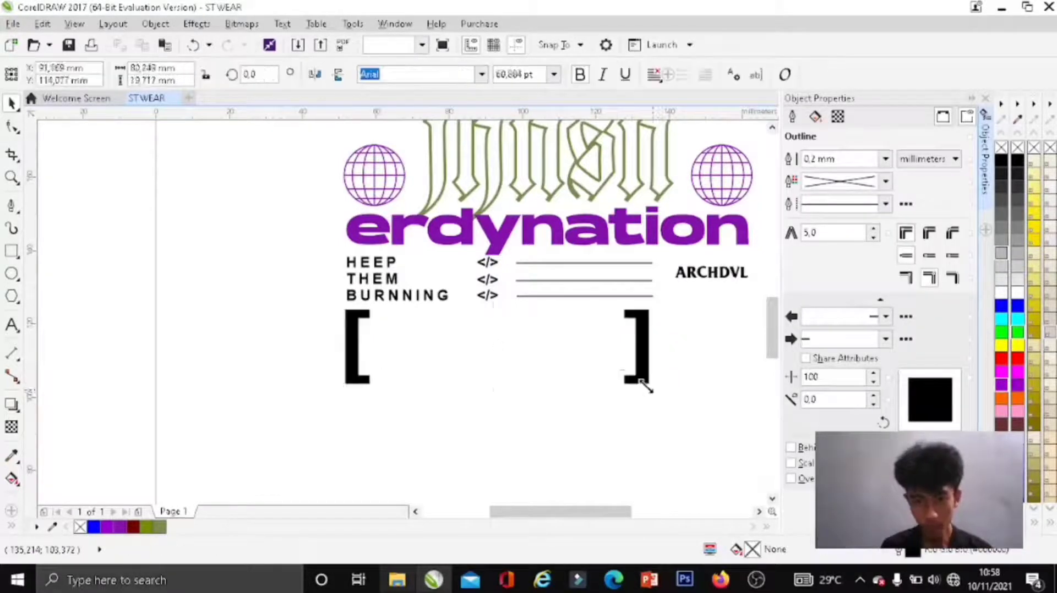
drag(654, 389, 624, 382)
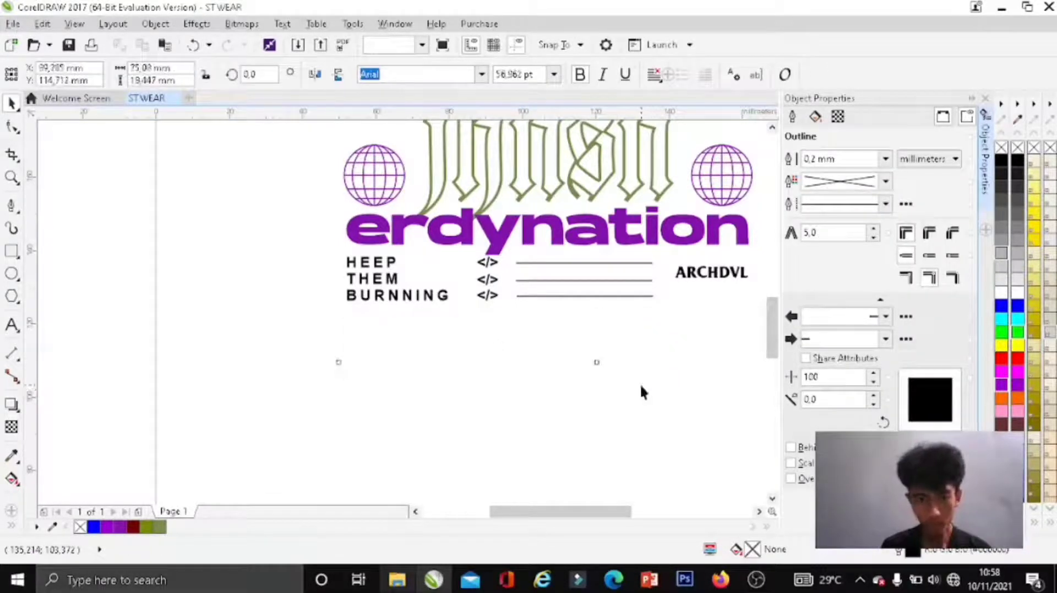
shift+click(489, 280)
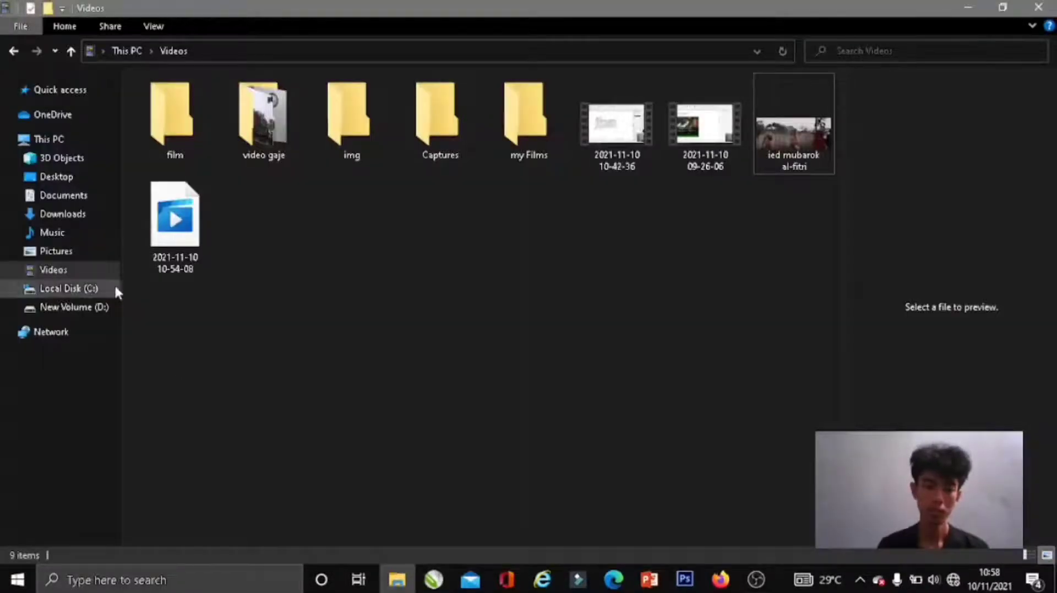
Step: Open jhnsn depan.cdr from the Documents folder into CorelDRAW
click(91, 198)
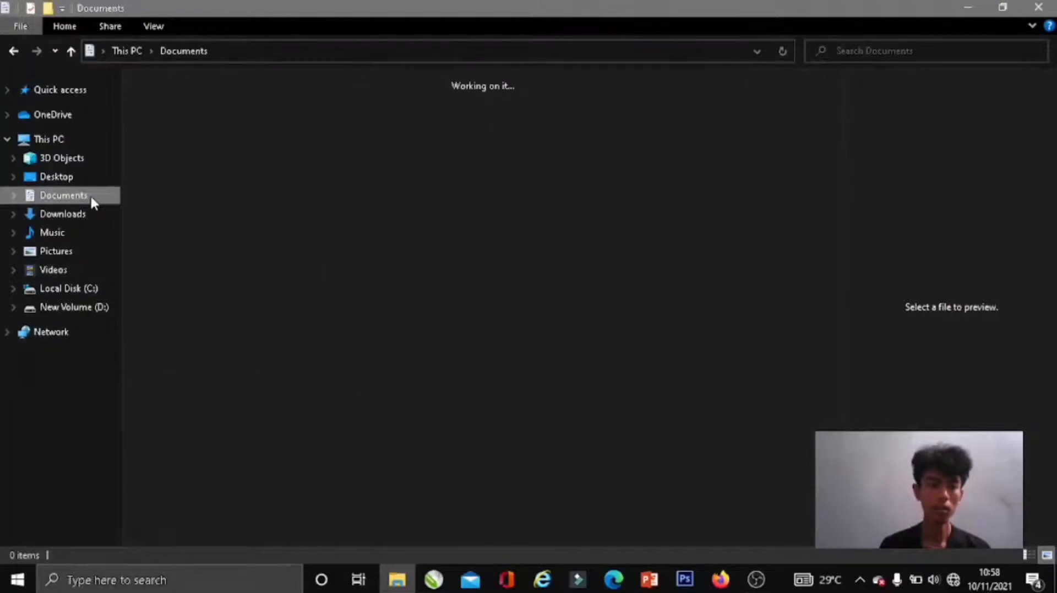
scroll(535, 338, down, 3)
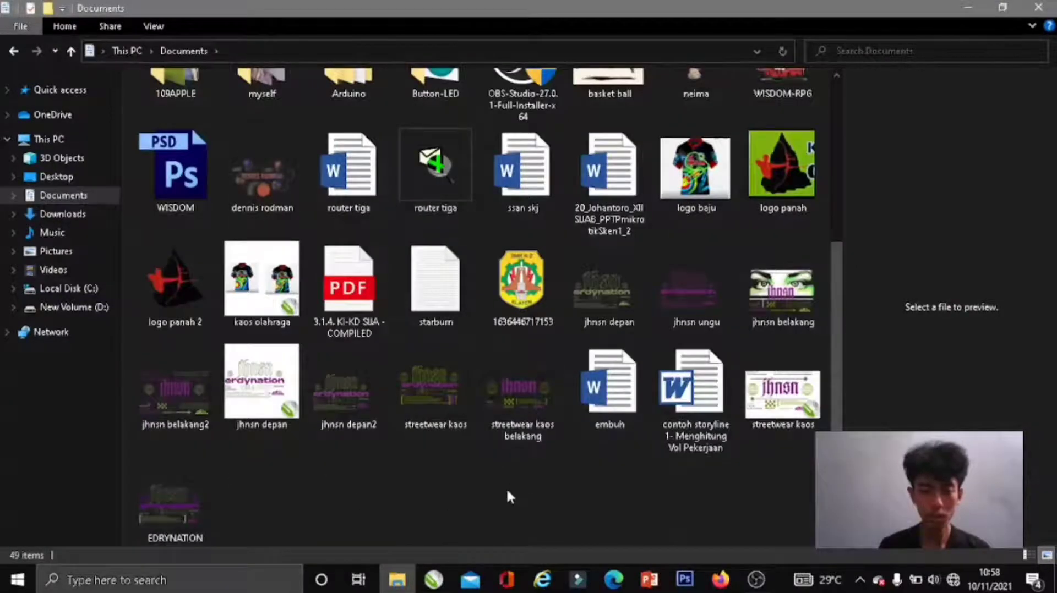
click(757, 410)
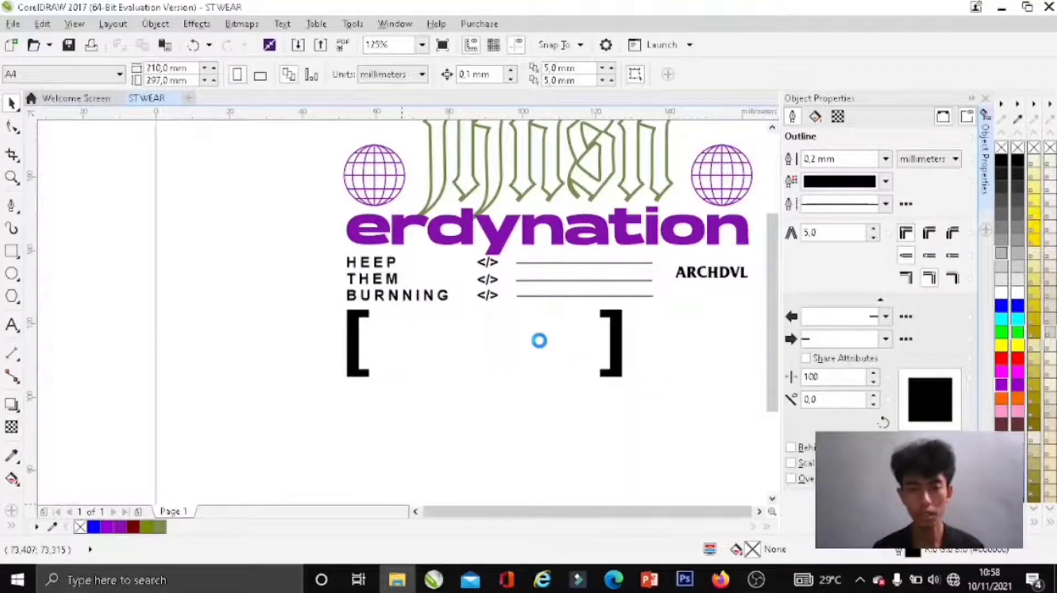
key(alt+Tab)
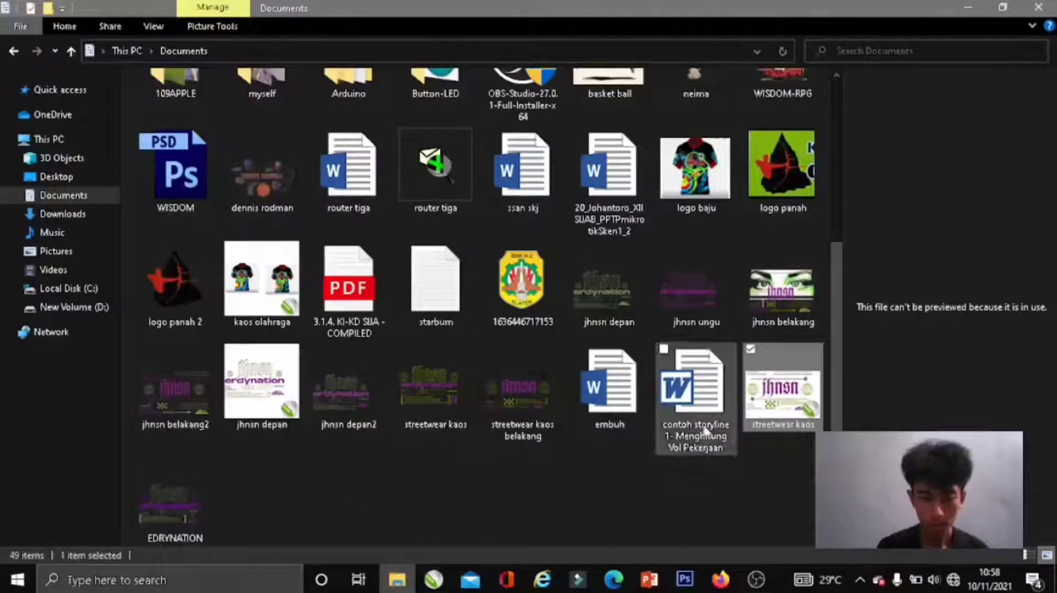
double_click(276, 387)
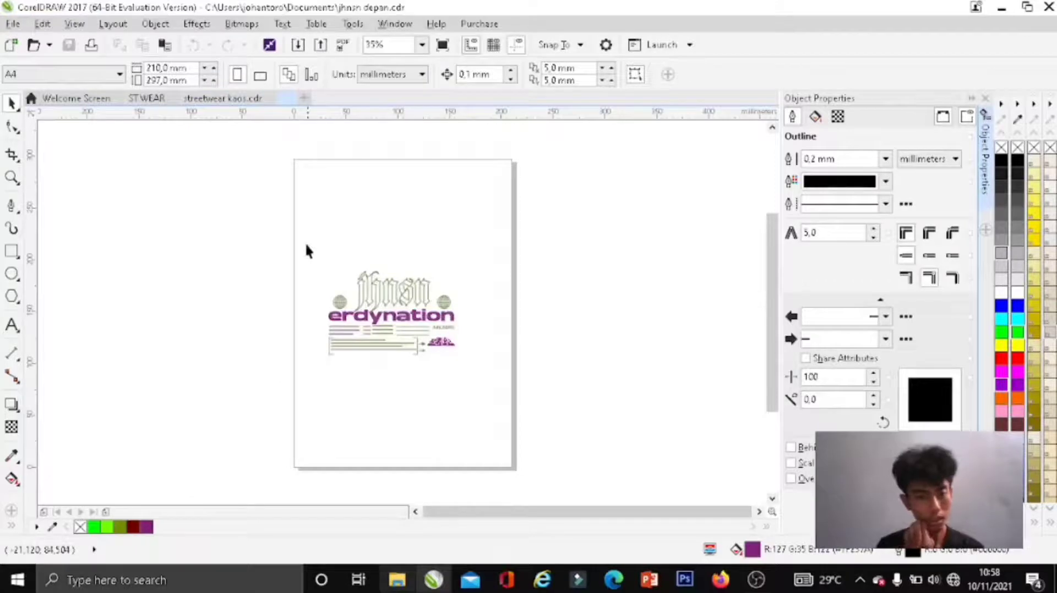
Step: Take the olive 'Advocate of free will' paragraph from jhnsn depan and paste it into ST WEAR
scroll(371, 285, up, 2)
scroll(467, 322, down, 1)
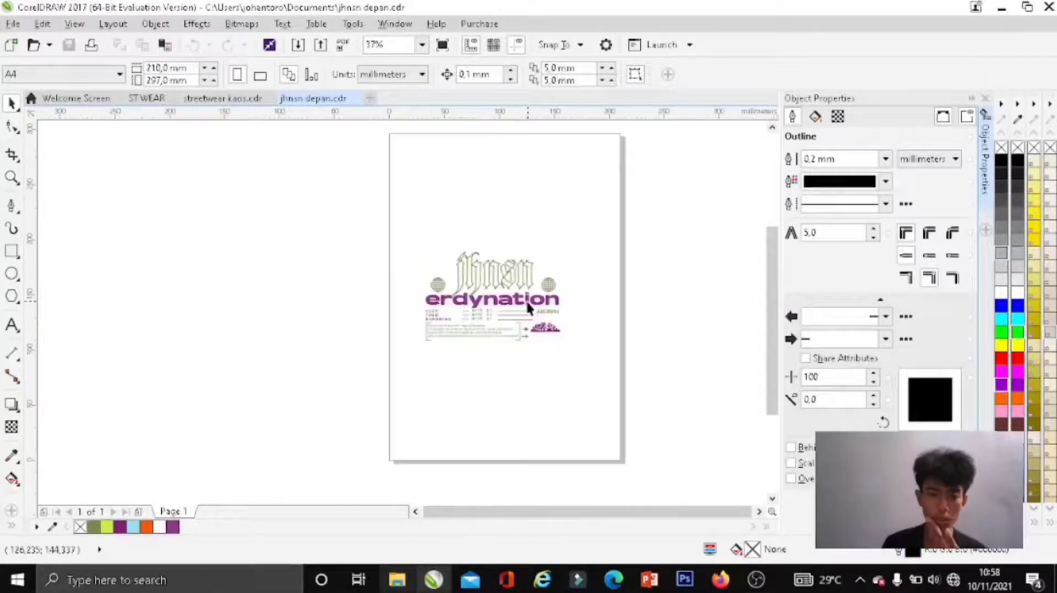
scroll(526, 299, up, 1)
scroll(506, 378, up, 1)
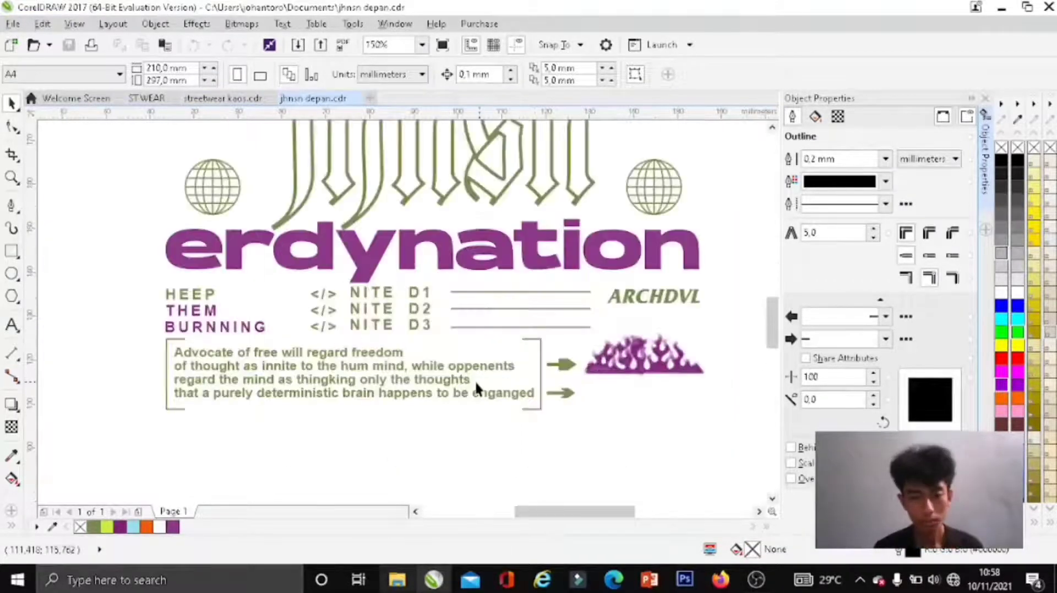
click(444, 379)
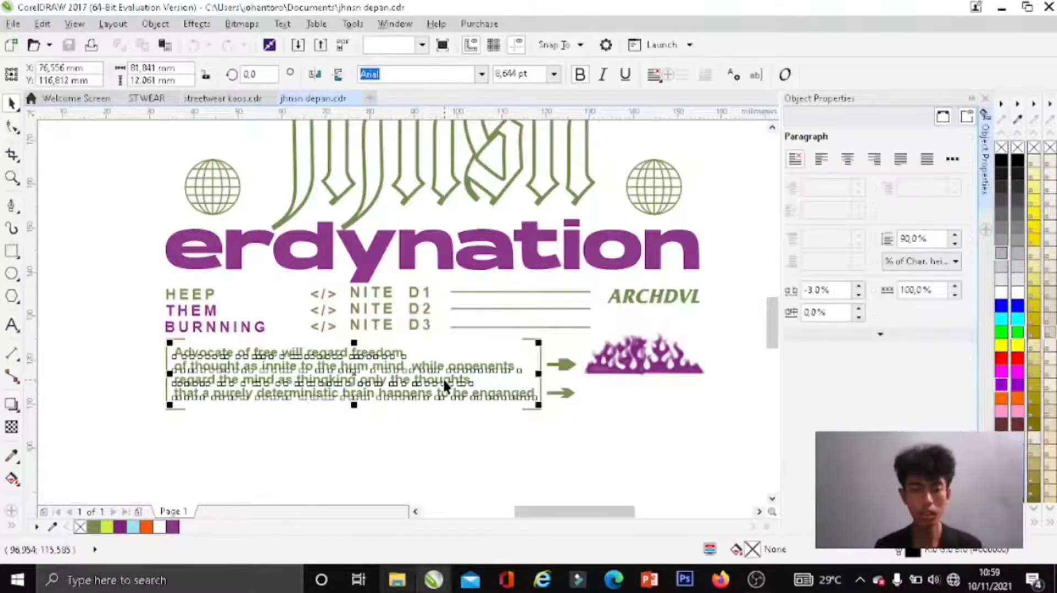
click(432, 582)
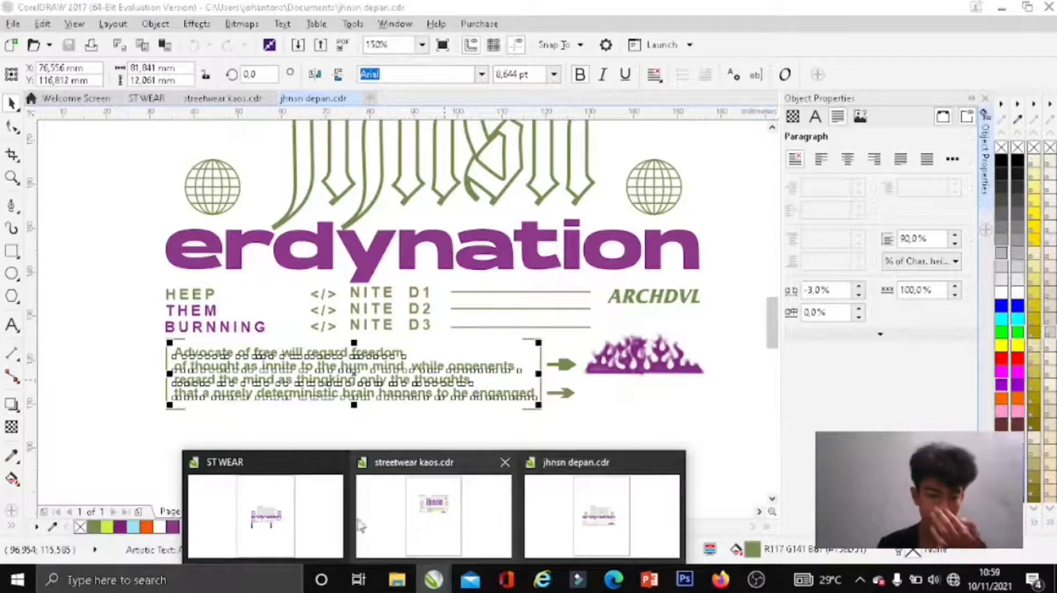
click(338, 523)
key(ctrl+v)
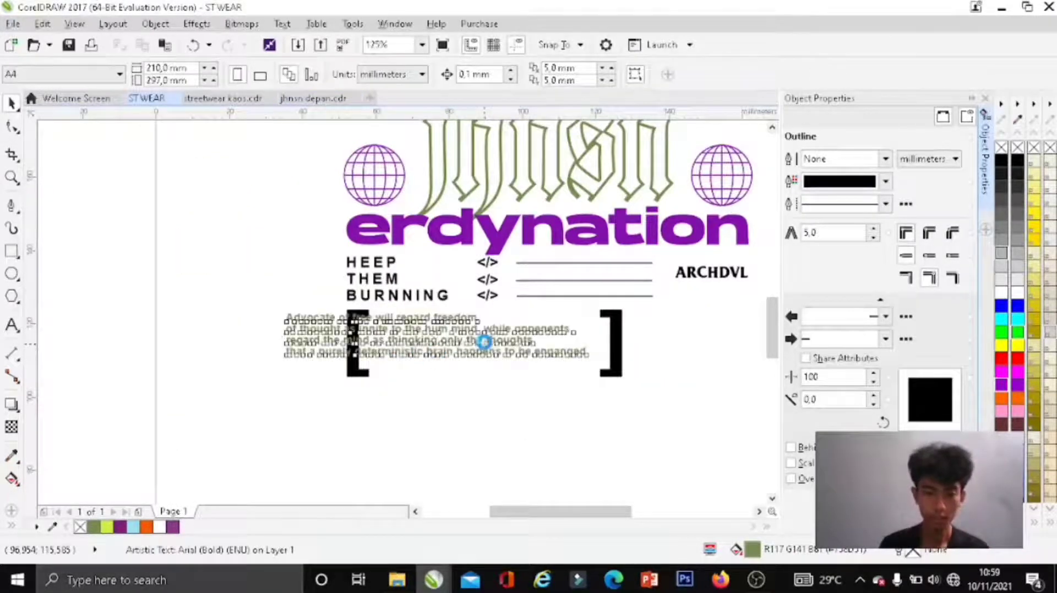
Step: Place the pasted paragraph between the brackets and widen the brackets rightward around it
drag(501, 343, 523, 343)
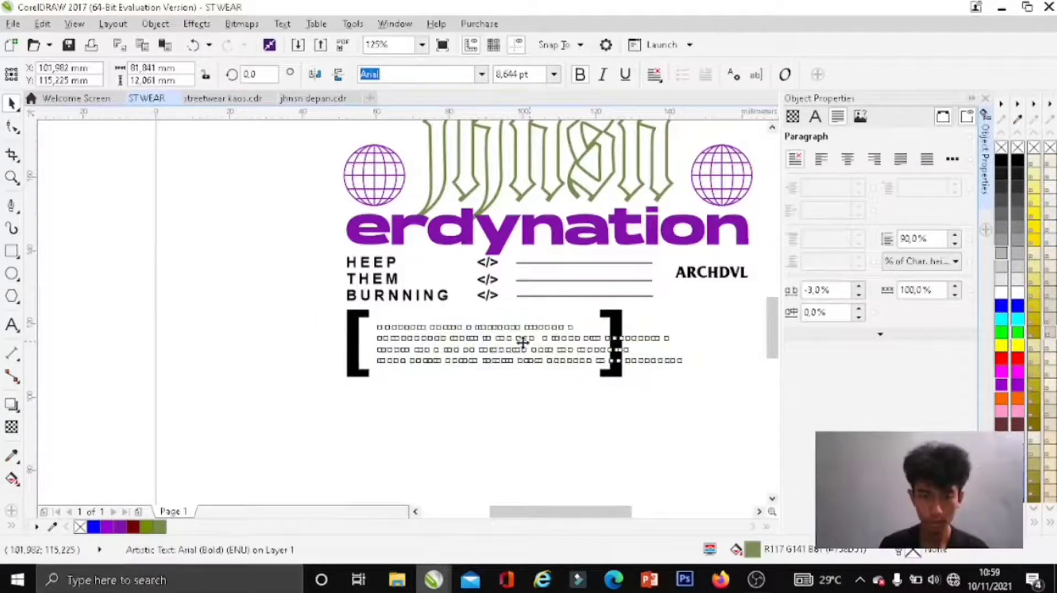
click(515, 398)
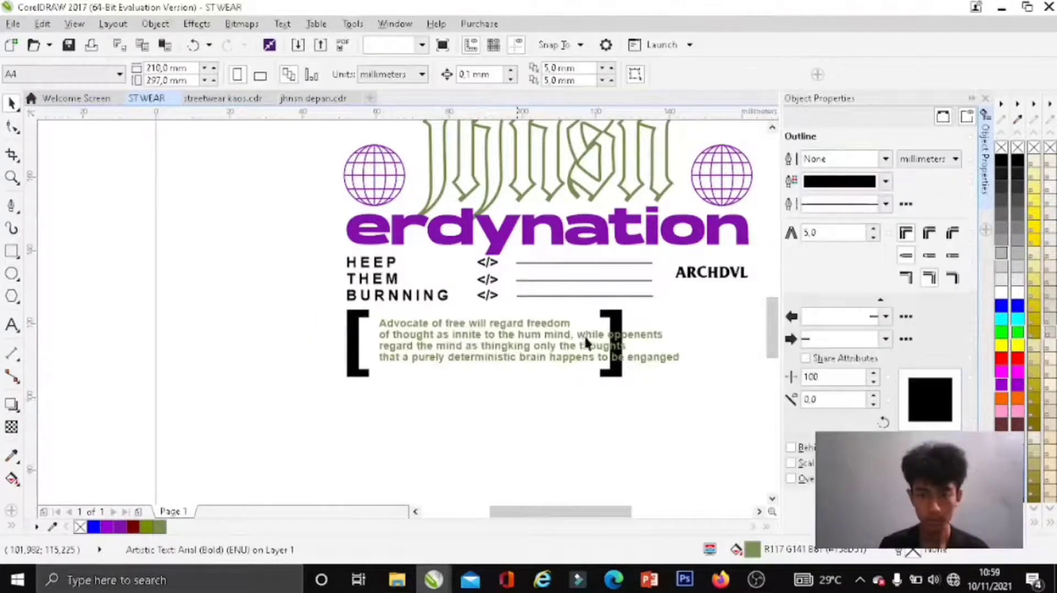
click(620, 319)
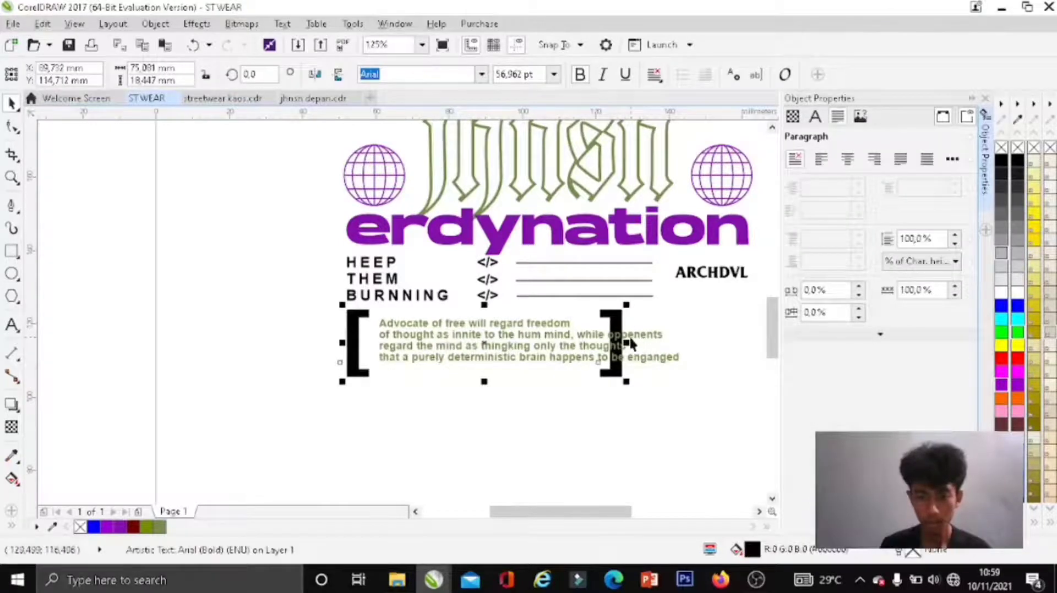
drag(626, 343, 671, 350)
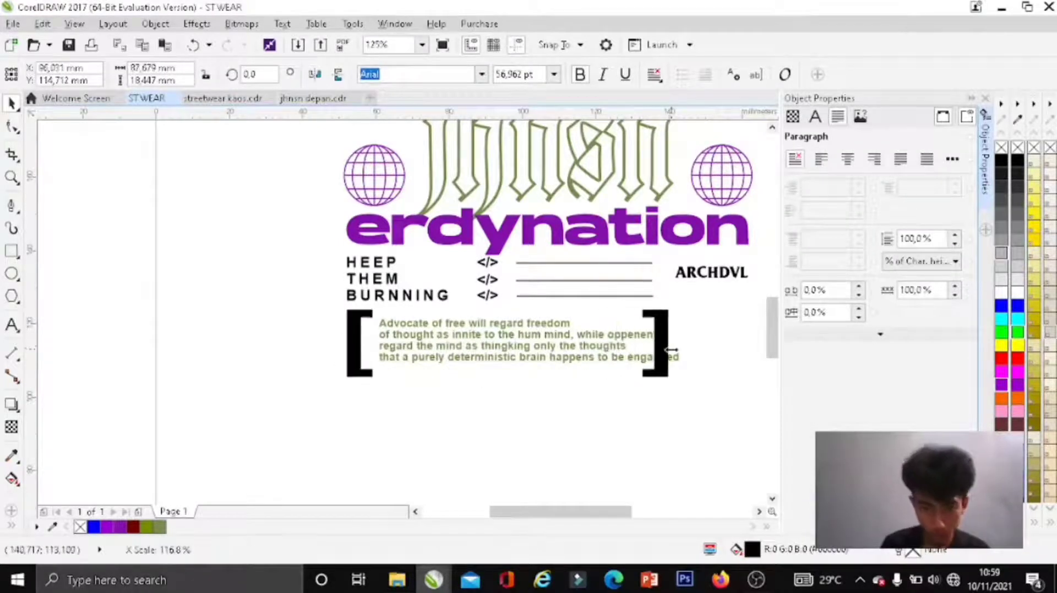
drag(686, 350, 702, 351)
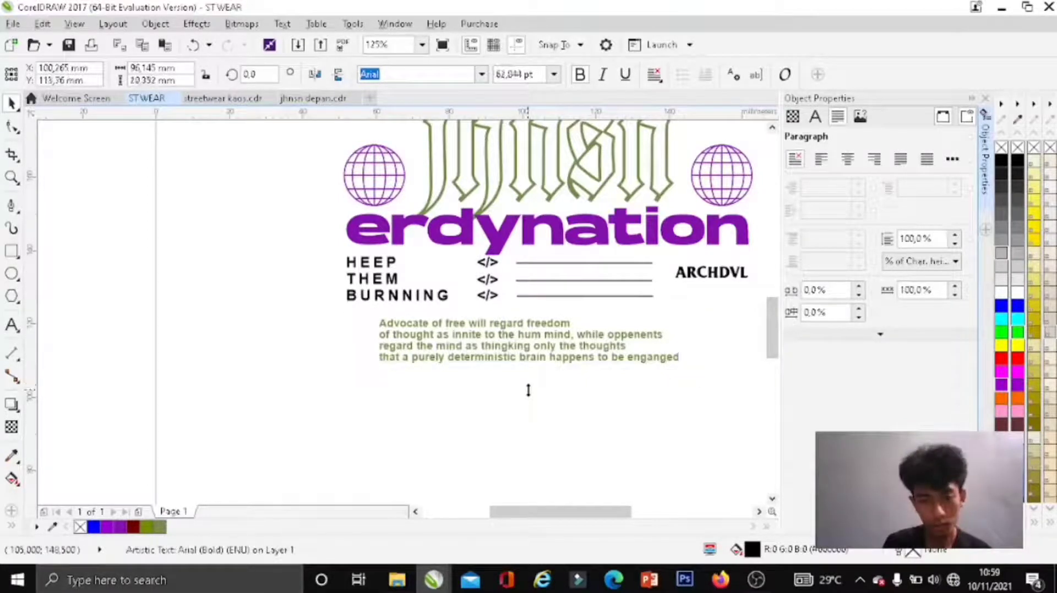
click(498, 337)
drag(505, 337, 498, 344)
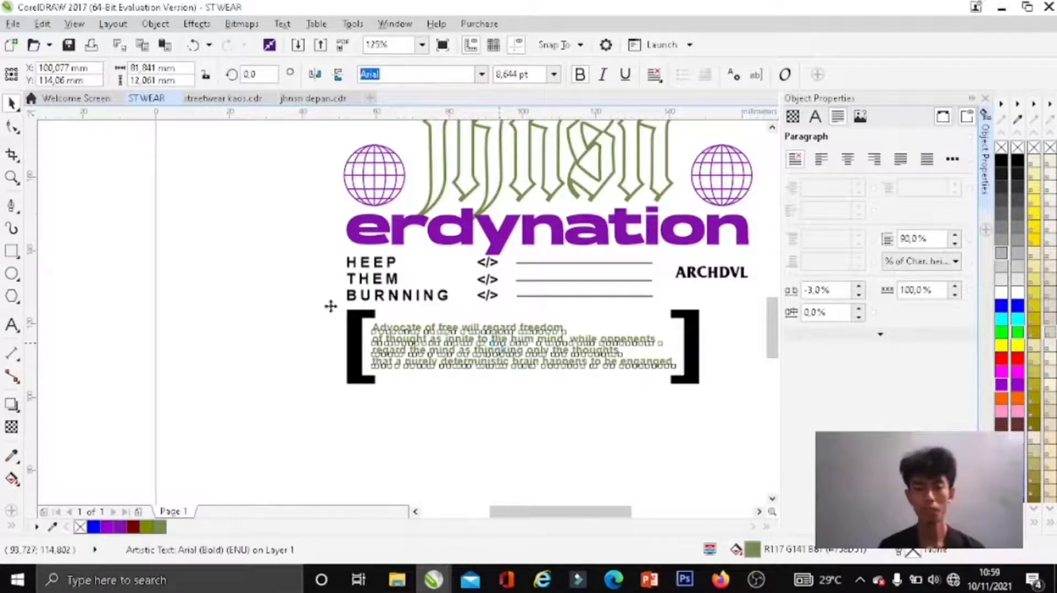
scroll(532, 434, down, 2)
click(531, 431)
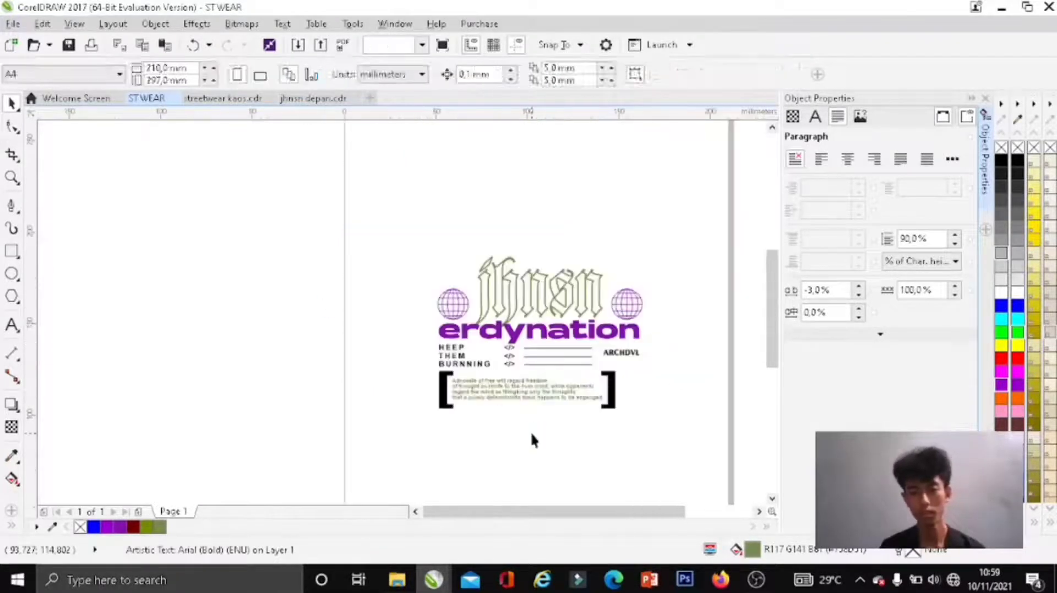
Step: Change the bracketed olive paragraph's font size to 10 pt
scroll(610, 415, up, 2)
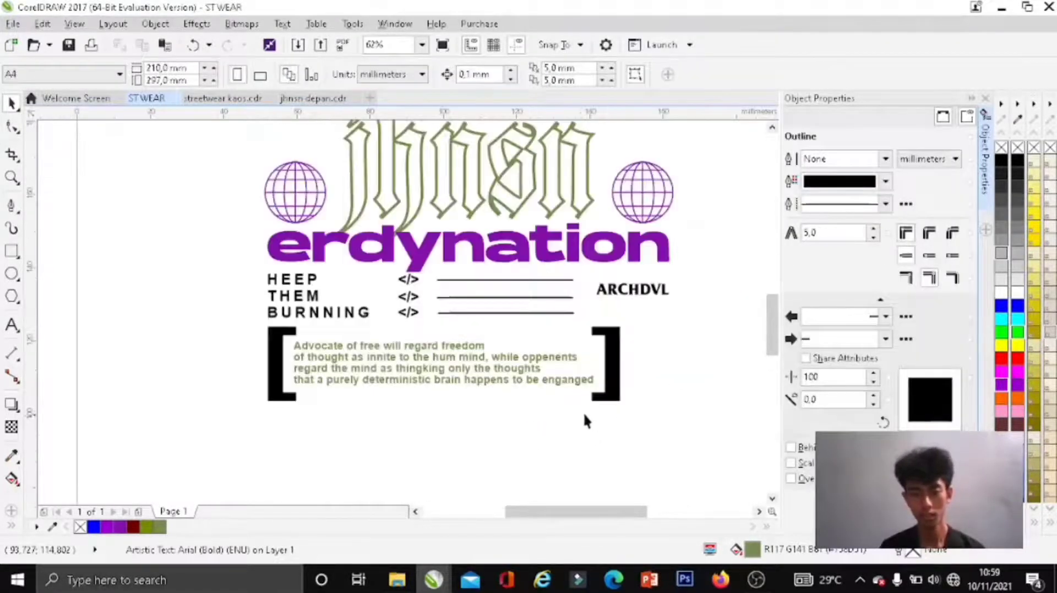
double_click(487, 368)
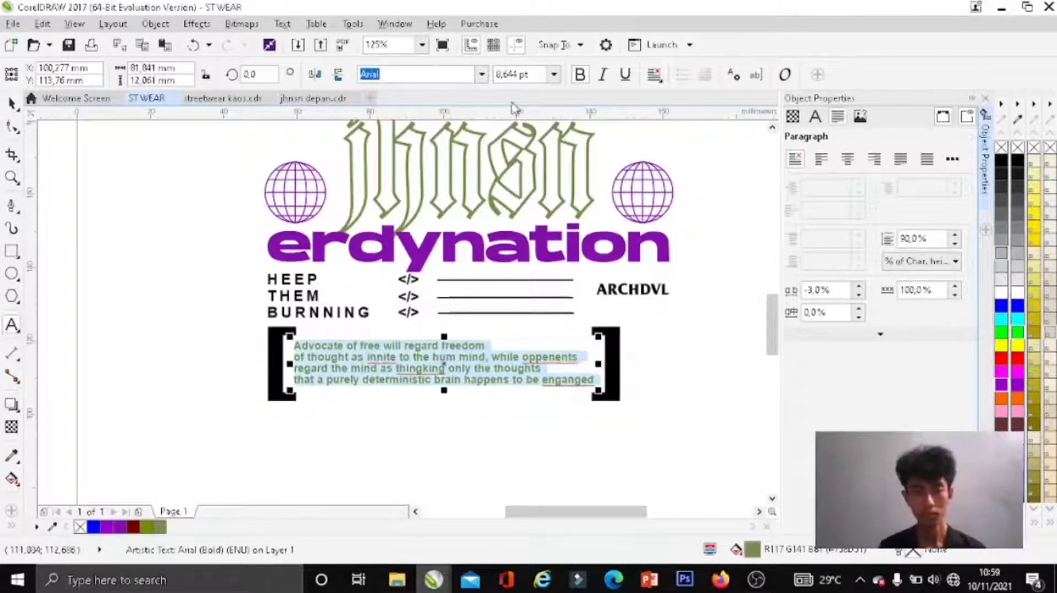
click(546, 76)
text(10)
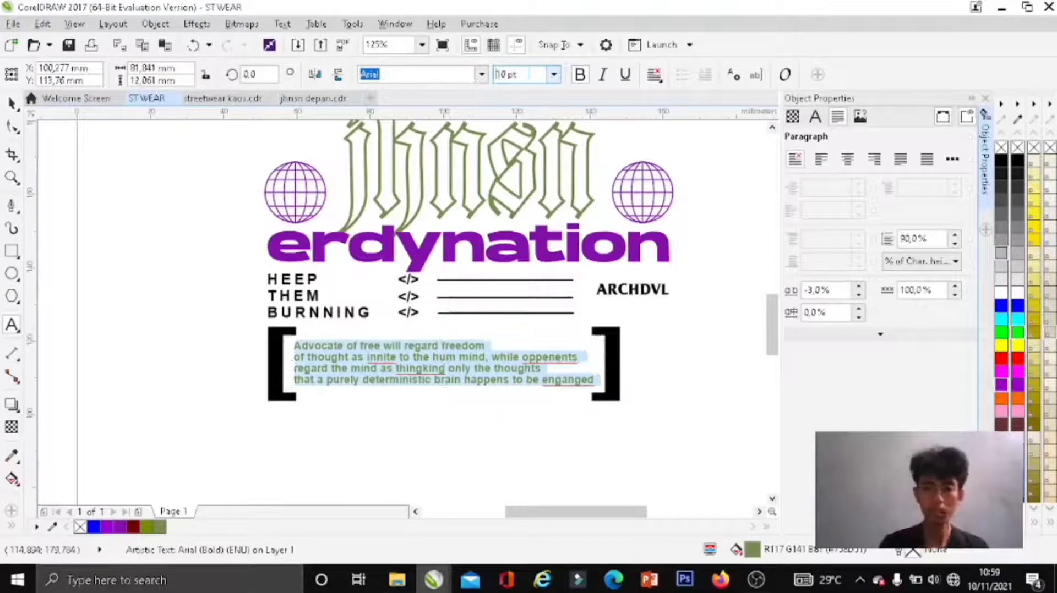
key(Return)
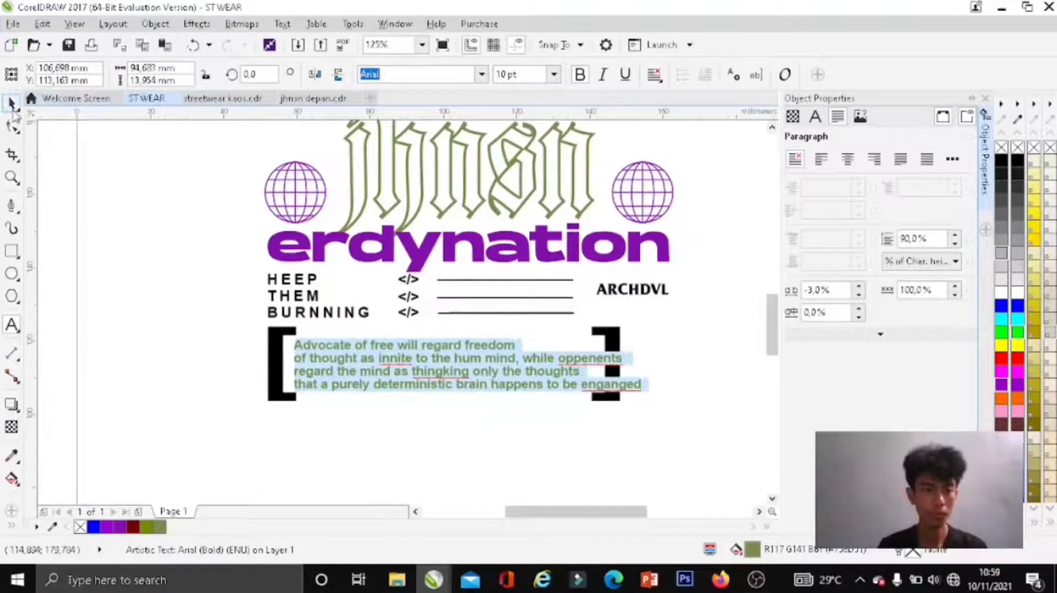
click(12, 104)
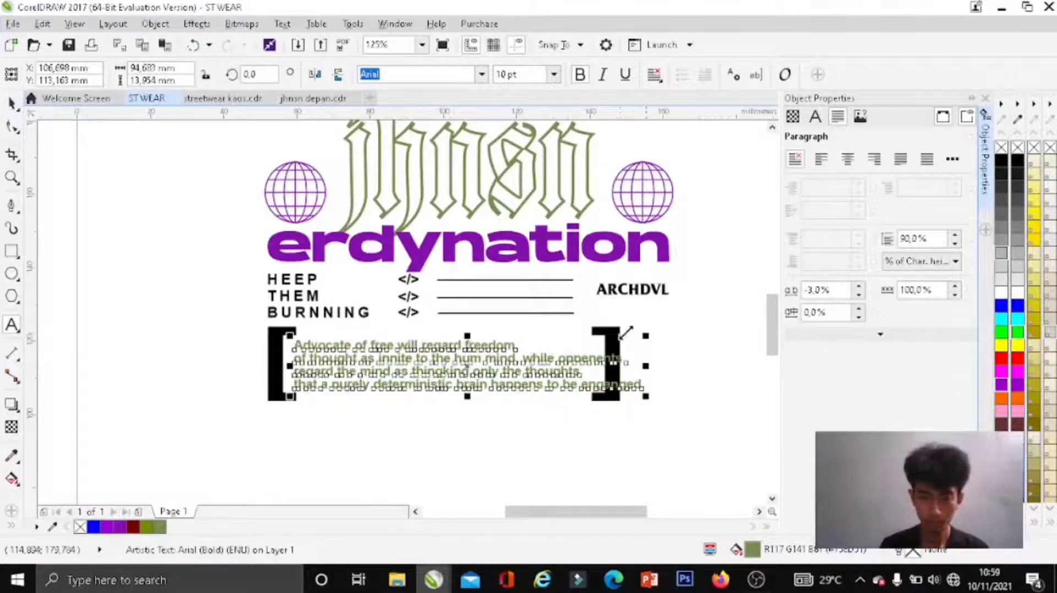
click(354, 347)
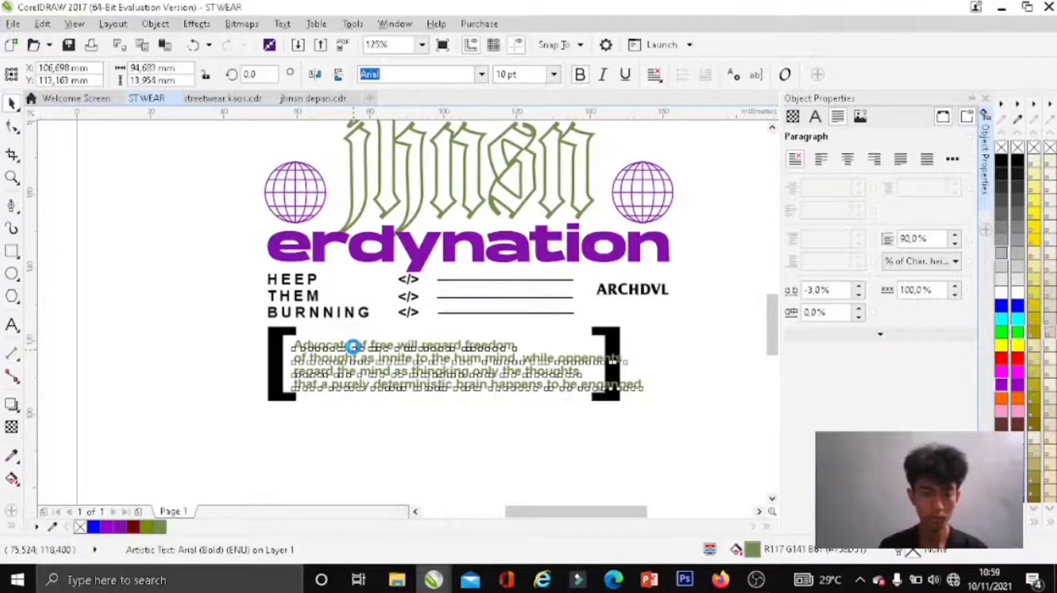
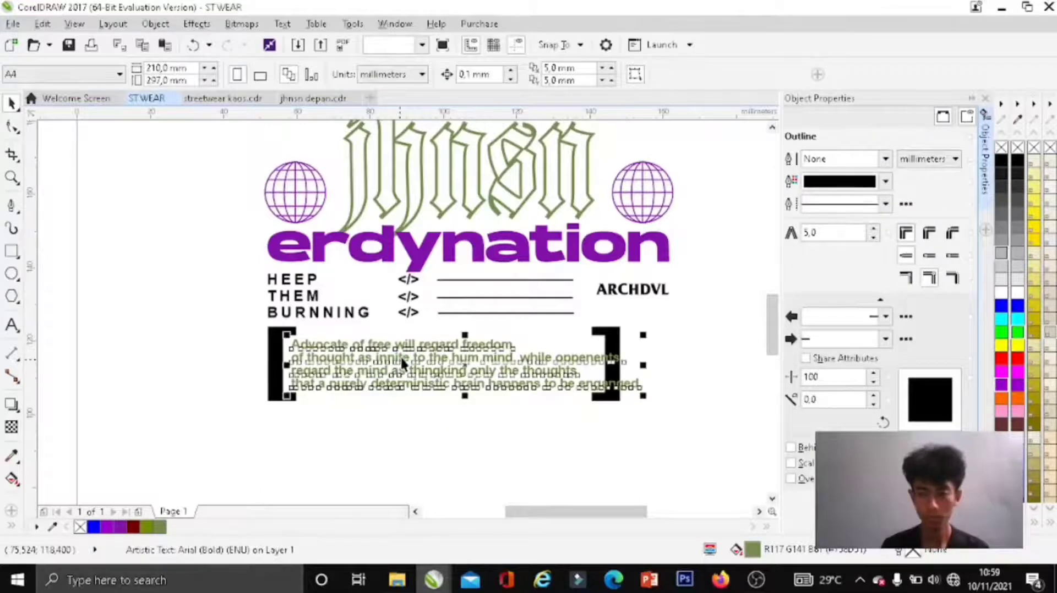
Step: Set the four-line 'Advocate of free will…' quote paragraph to 9 pt between the brackets
double_click(400, 356)
key(ctrl+a)
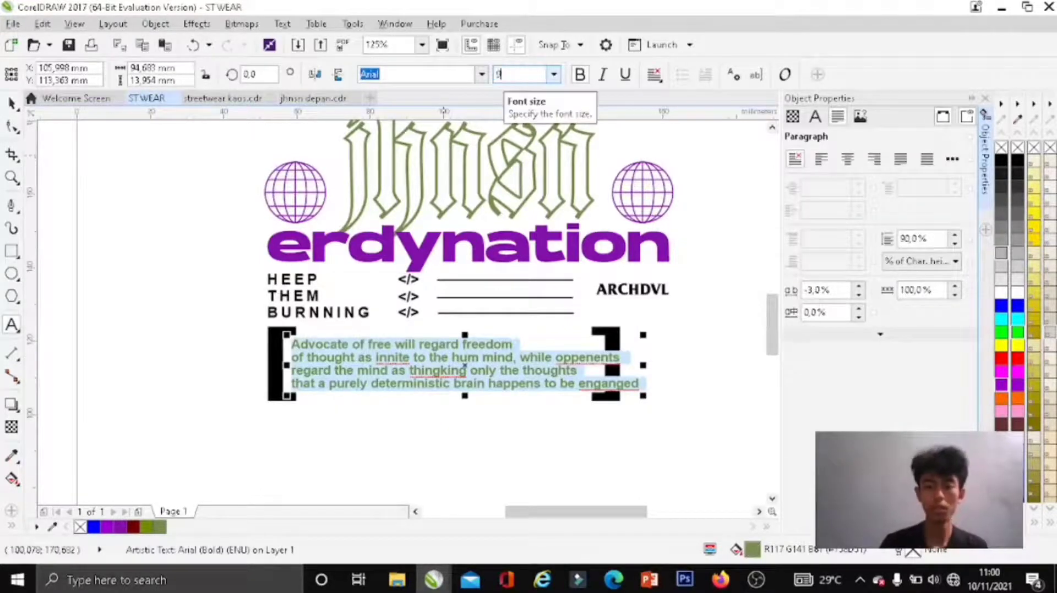
key(Return)
click(14, 111)
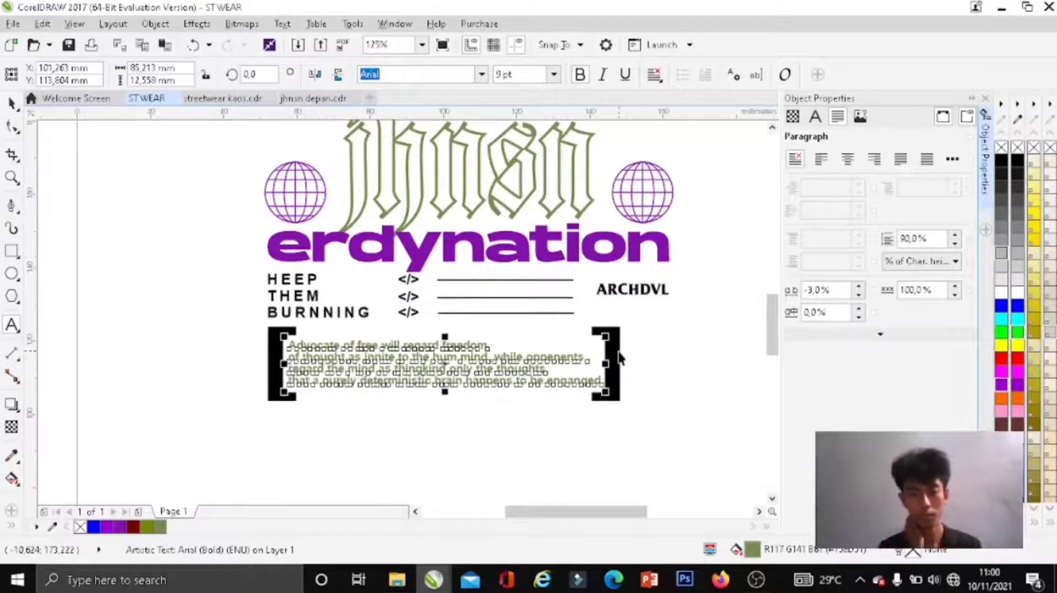
key(Escape)
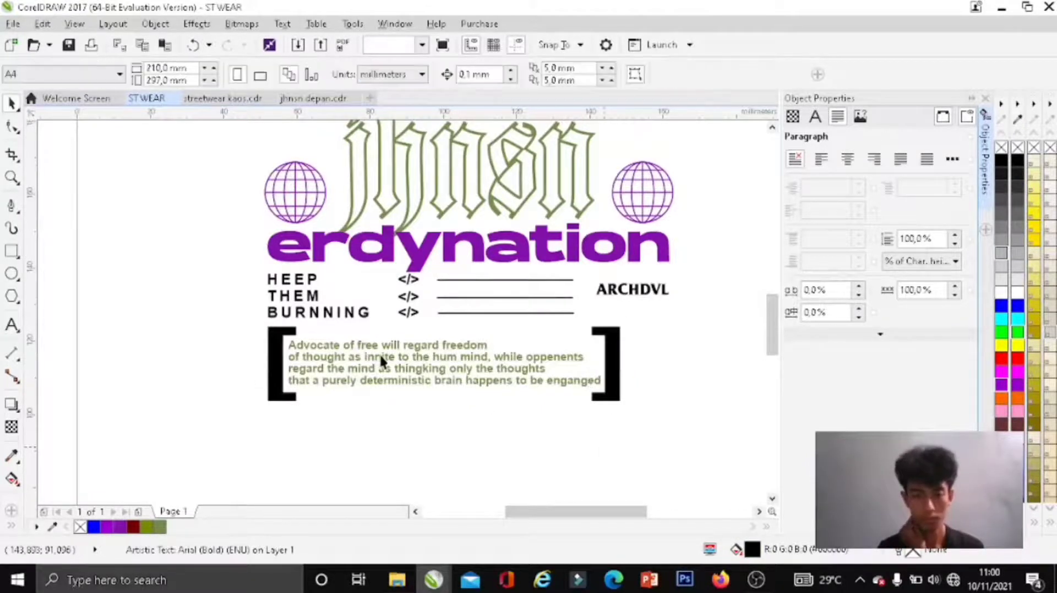
scroll(374, 360, down, 2)
scroll(478, 370, up, 2)
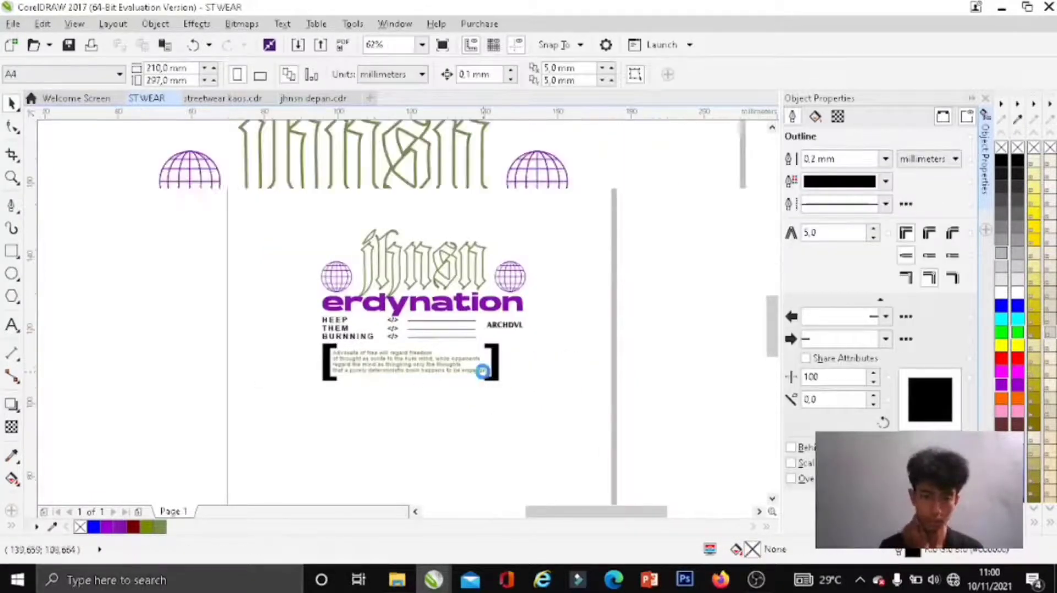
scroll(532, 342, up, 2)
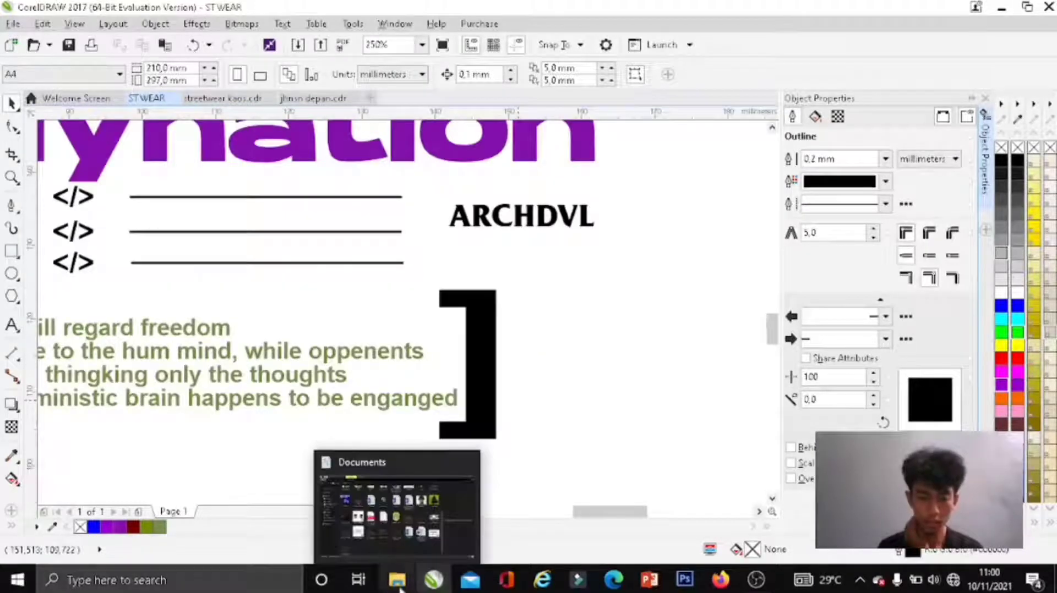
Step: Open Downloads in File Explorer and drag the 'api ungu' PNG over to CorelDRAW
click(395, 563)
click(414, 493)
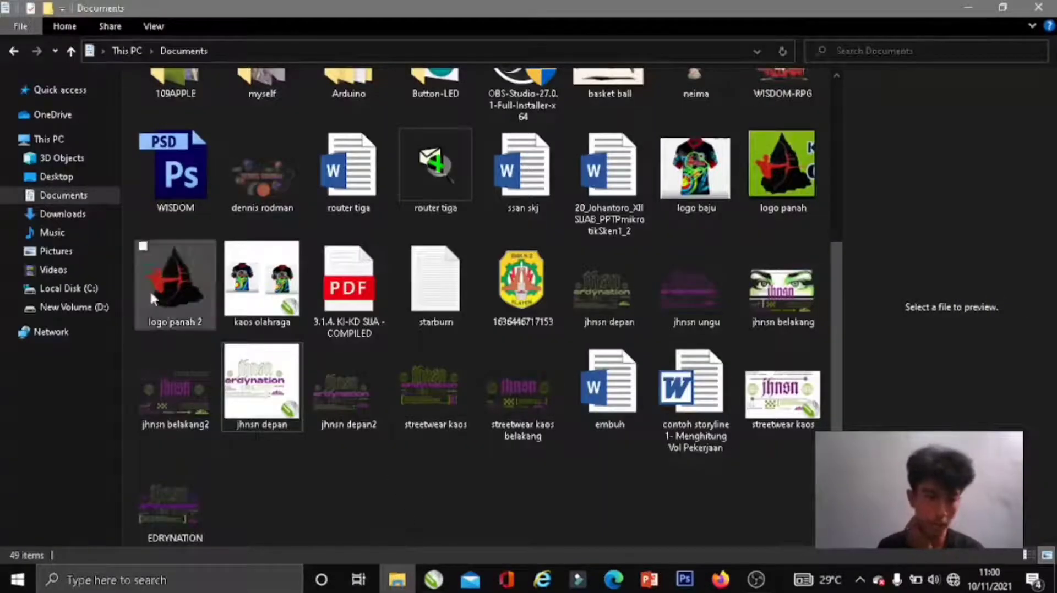
click(70, 214)
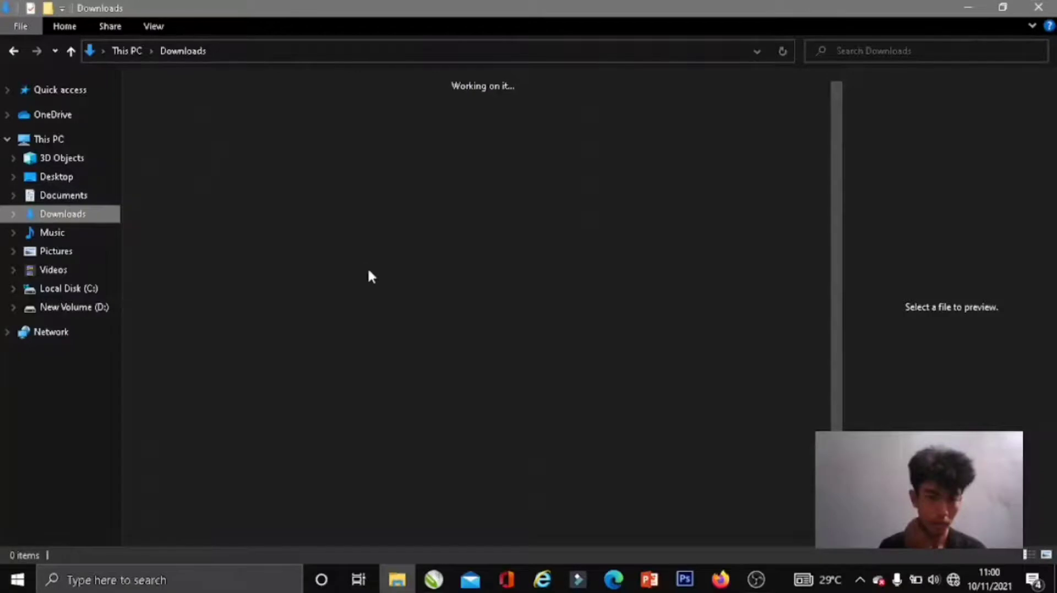
click(392, 479)
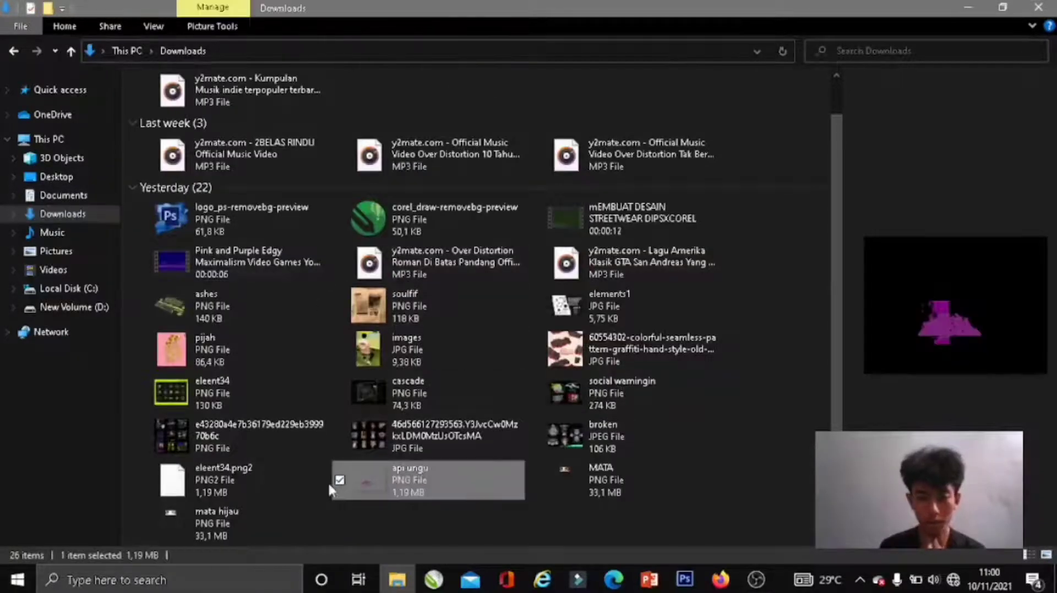
click(487, 510)
click(354, 481)
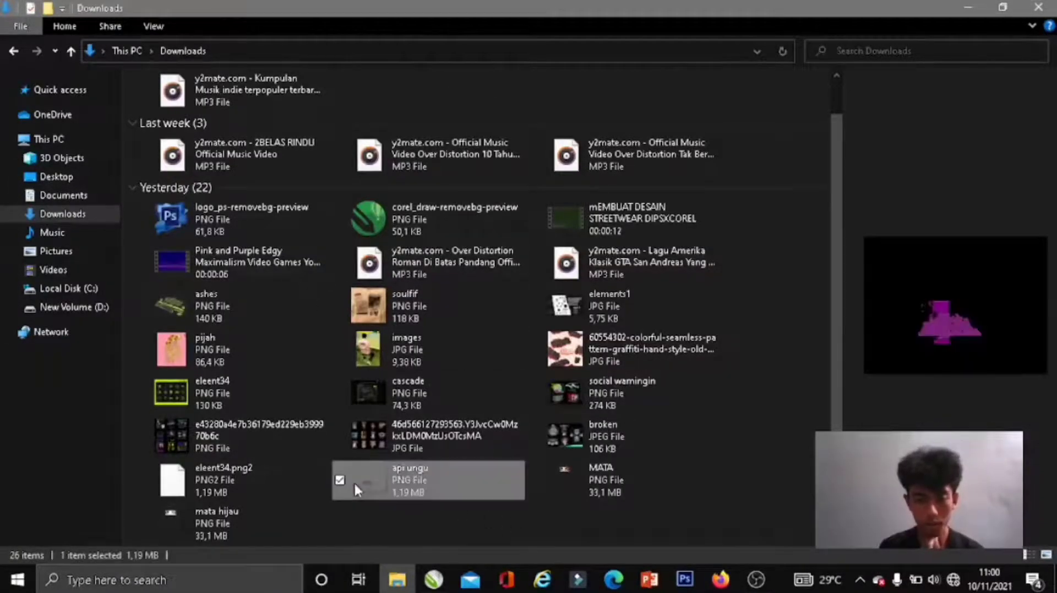
drag(371, 457, 468, 538)
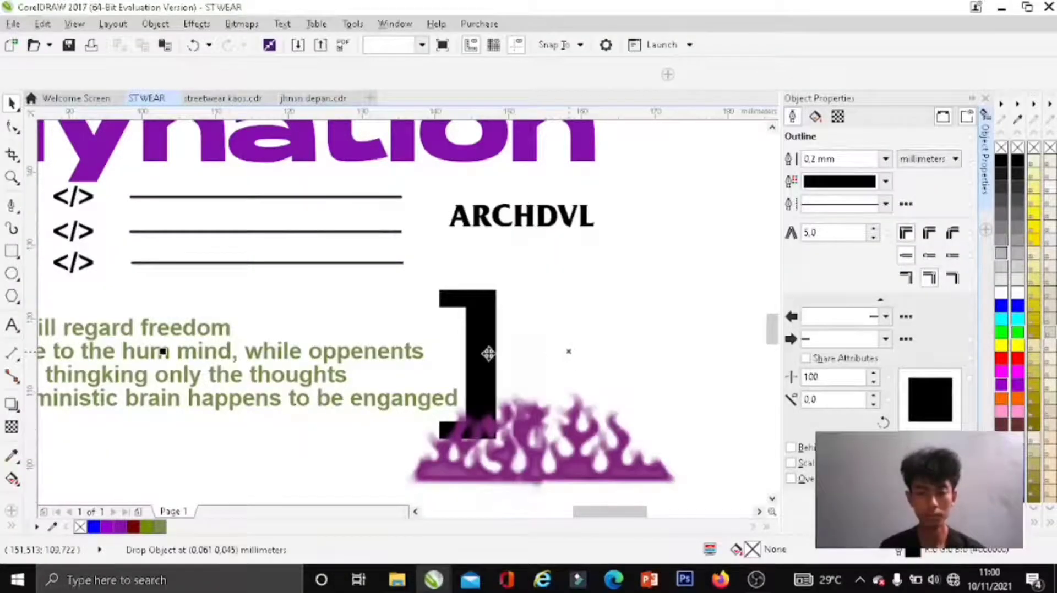
Step: Drop the 'api ungu' flame image onto the page and rotate it to 270°
scroll(516, 369, down, 2)
mouse_move(469, 544)
mouse_down()
mouse_move(517, 368)
mouse_move(546, 362)
mouse_up()
click(562, 391)
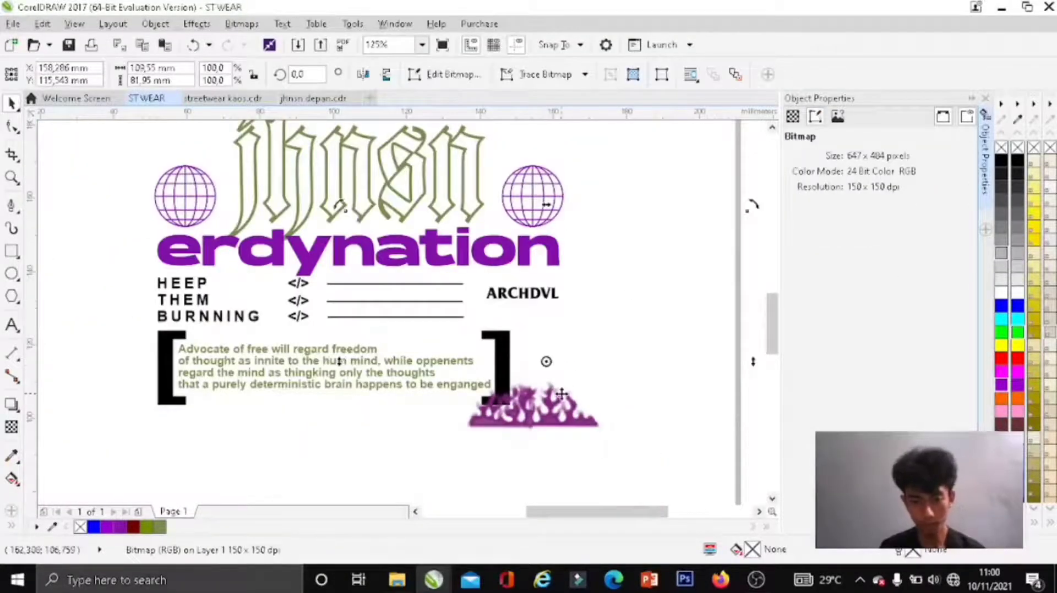
drag(752, 207, 707, 456)
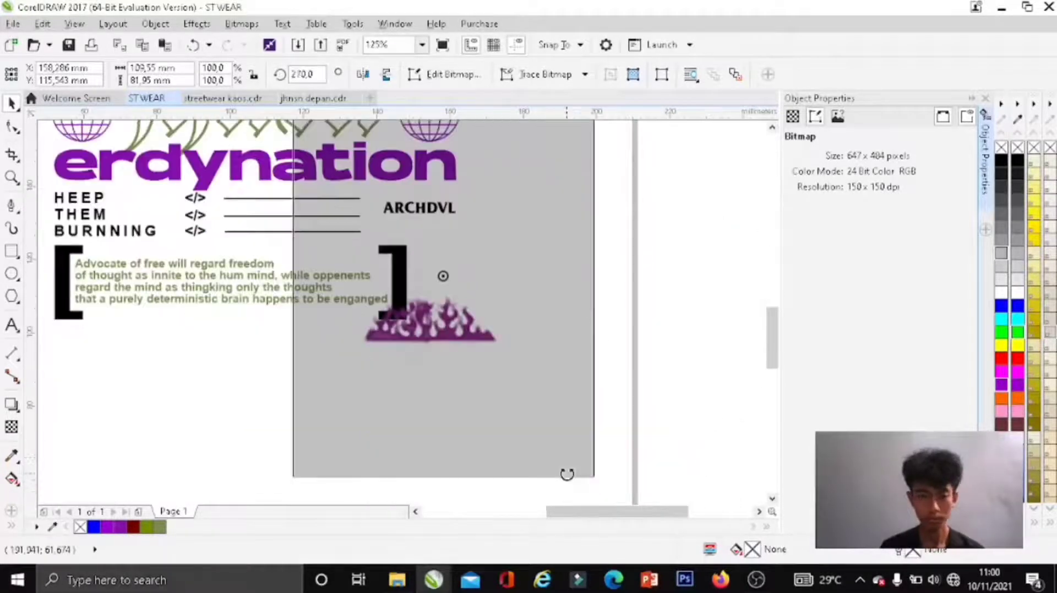
drag(704, 461, 548, 452)
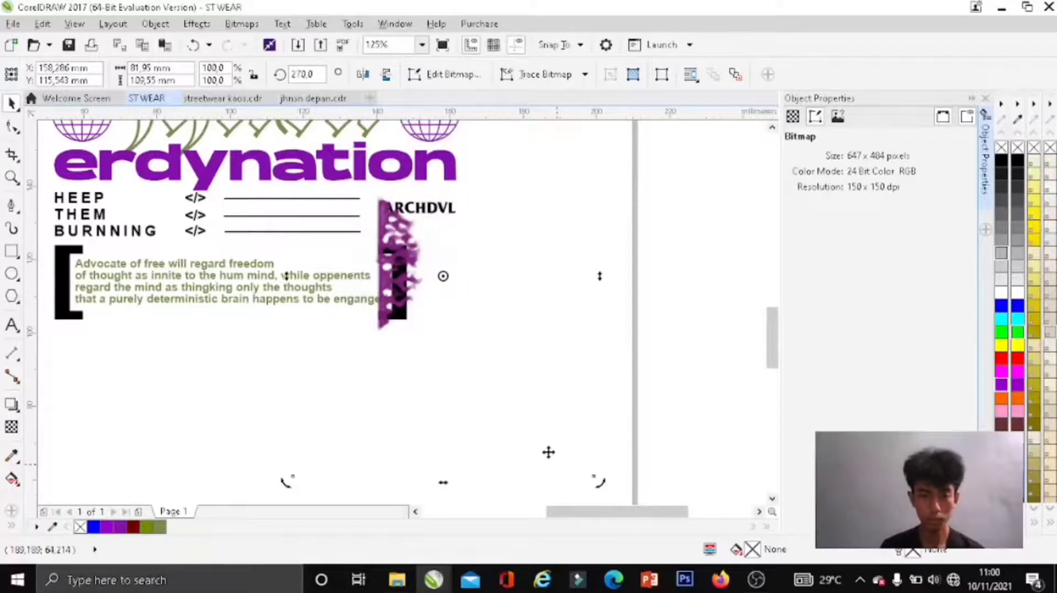
Step: Scale the flame image to about 63% and position it beside the closing bracket
drag(396, 308, 451, 291)
scroll(503, 363, down, 4)
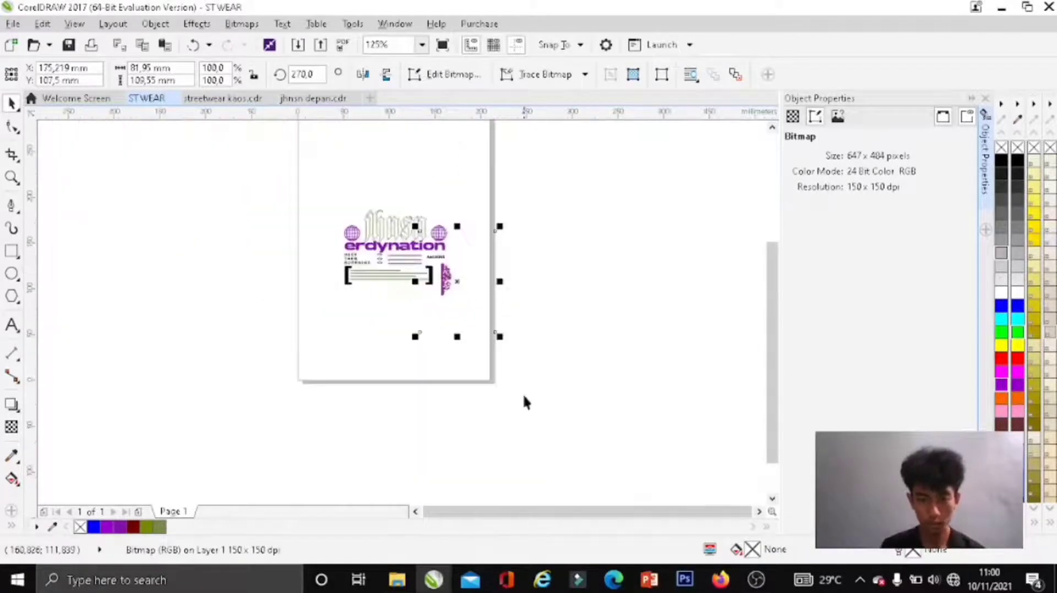
drag(500, 337, 471, 306)
scroll(440, 264, up, 2)
scroll(435, 259, up, 2)
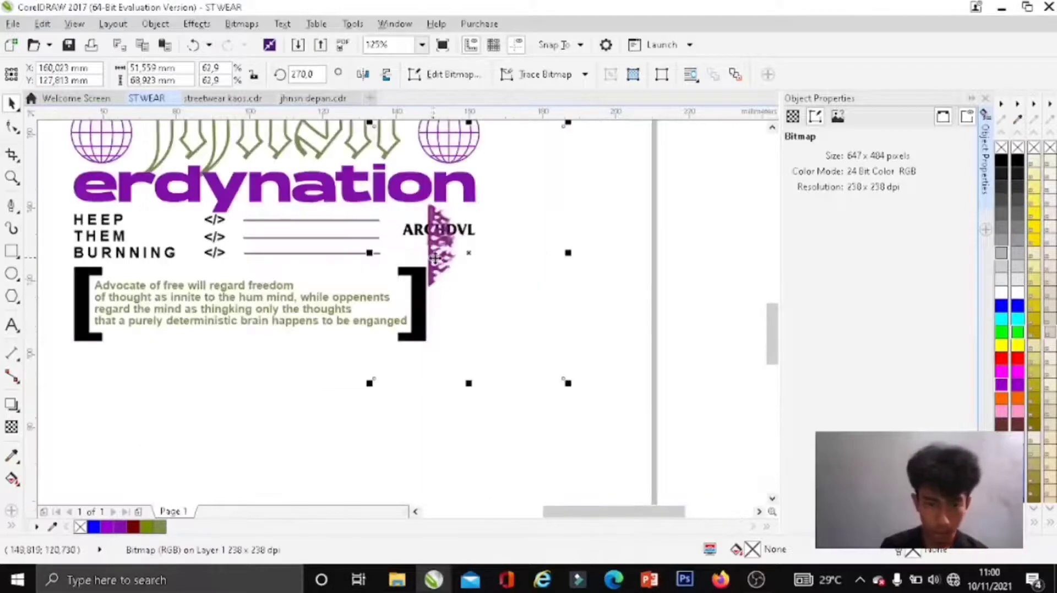
drag(433, 259, 440, 311)
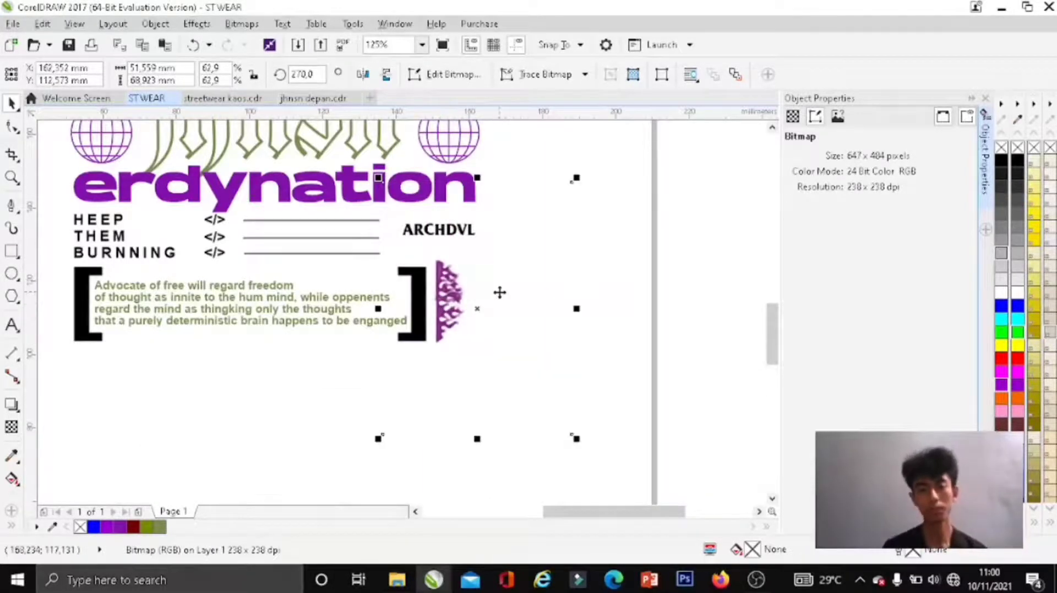
click(85, 358)
click(11, 205)
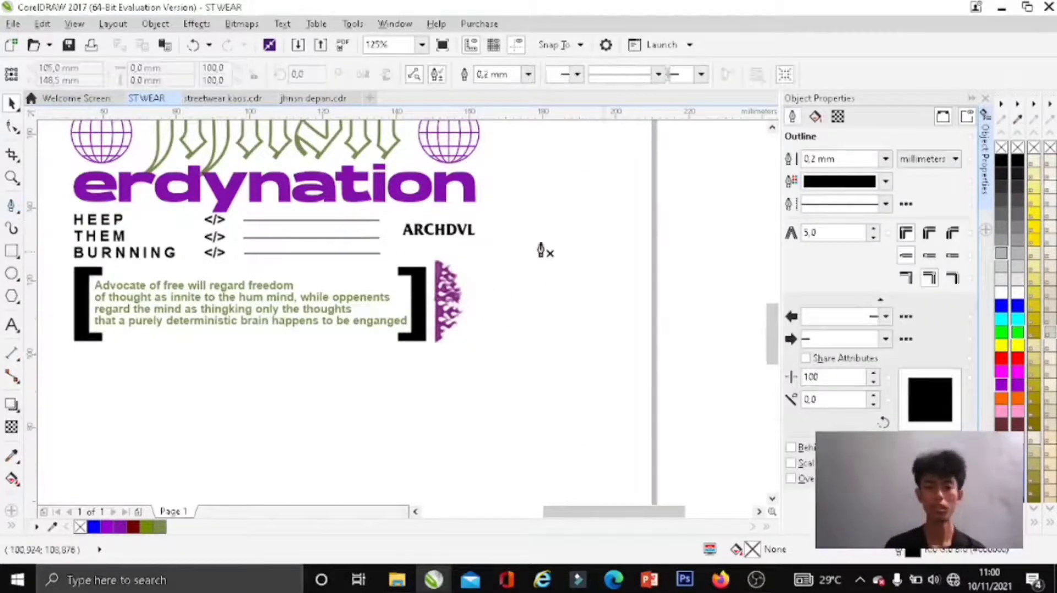
Step: Draw a vertical line right of the flame image and give it an arrowhead
scroll(488, 293, up, 2)
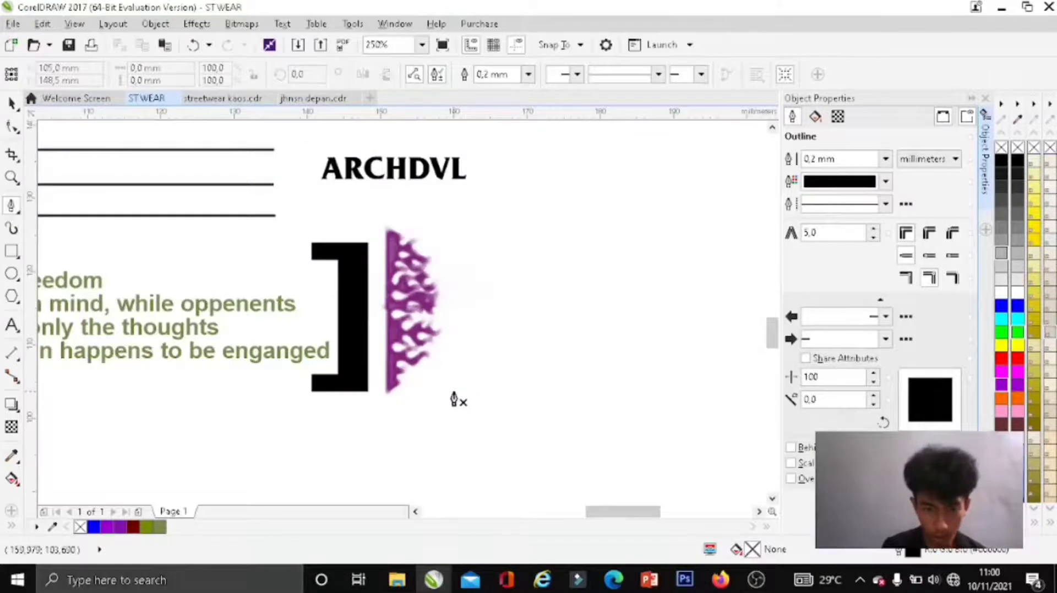
click(455, 391)
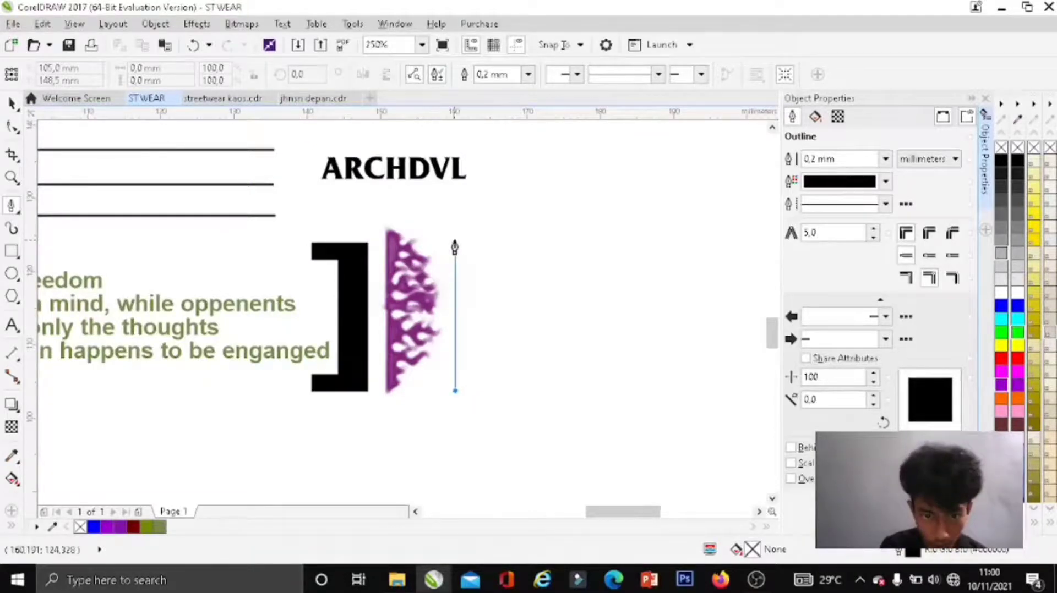
double_click(455, 247)
click(700, 75)
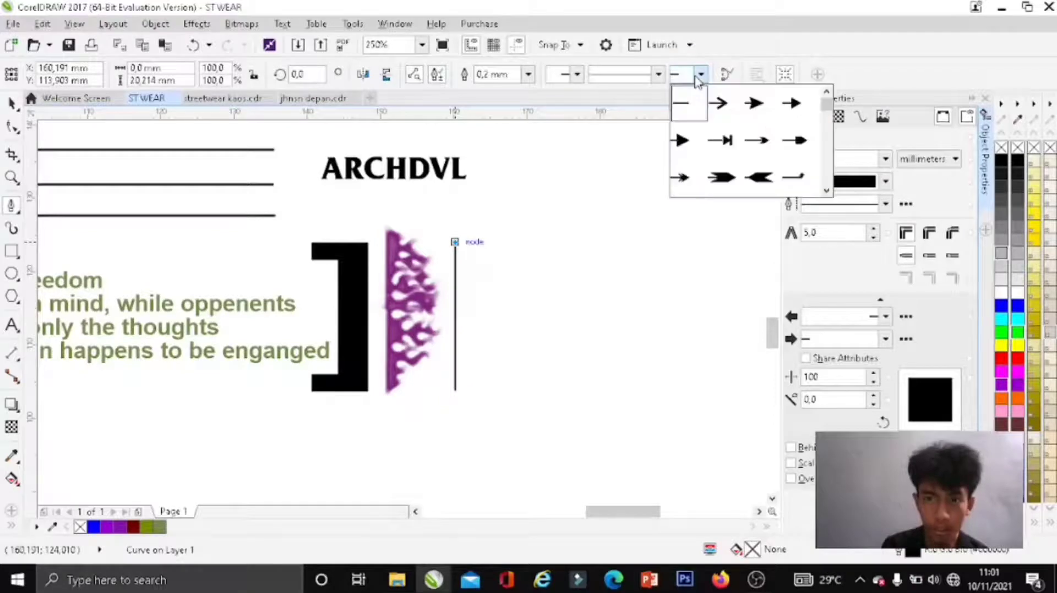
click(691, 180)
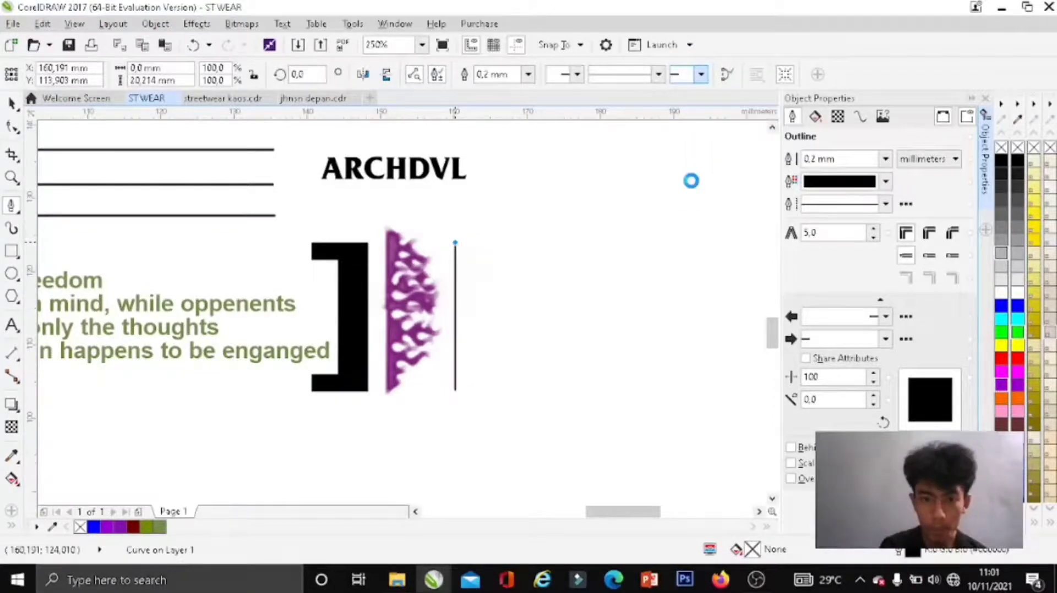
click(554, 74)
click(506, 75)
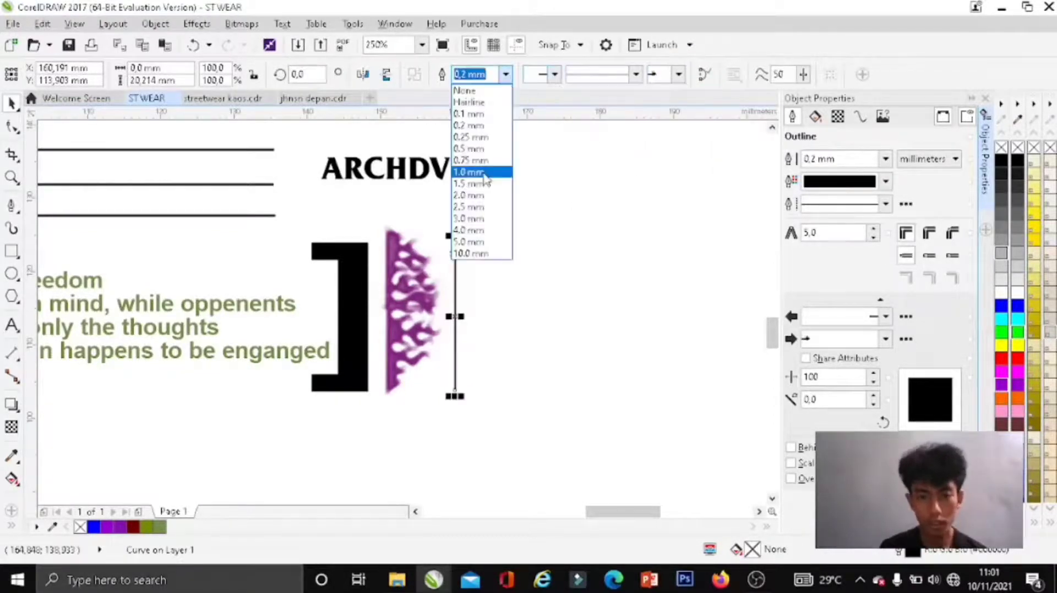
Step: Set the arrow line's outline width to 0.5 mm
click(469, 142)
click(506, 75)
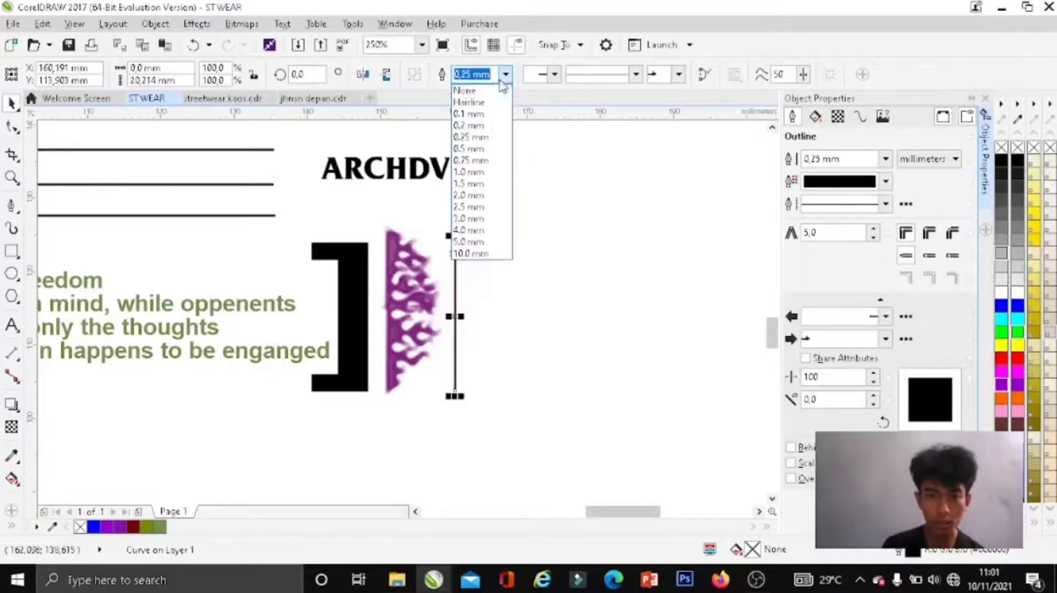
click(485, 138)
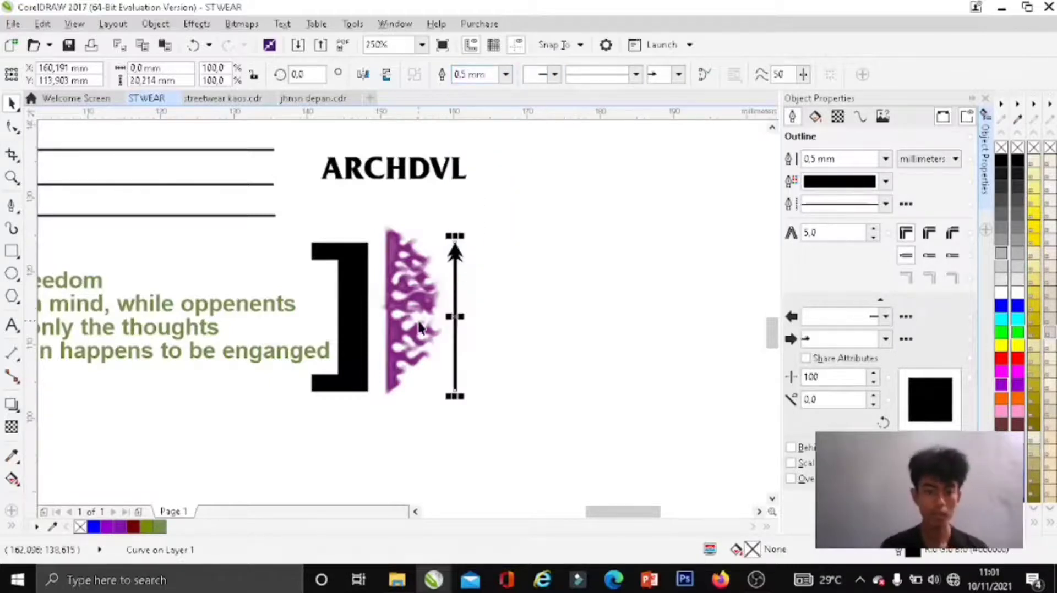
click(597, 345)
scroll(573, 366, down, 5)
click(572, 365)
scroll(573, 365, up, 3)
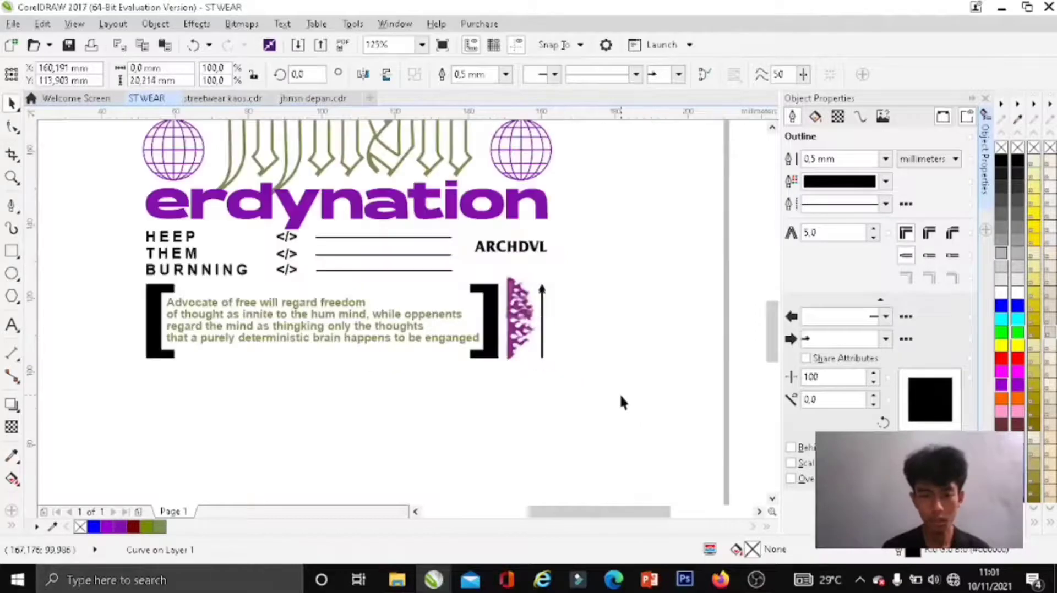
click(619, 226)
scroll(491, 296, down, 2)
scroll(491, 296, up, 2)
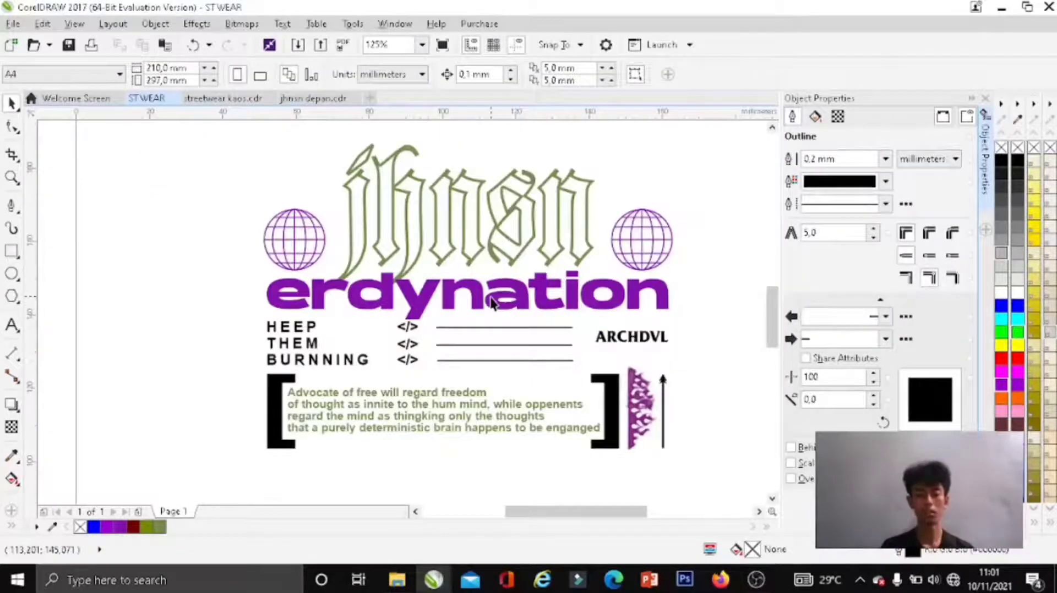
Step: Eyedrop the title purple and apply it to HEEP, THEM and BURNNING
key(i)
click(424, 311)
scroll(316, 358, up, 2)
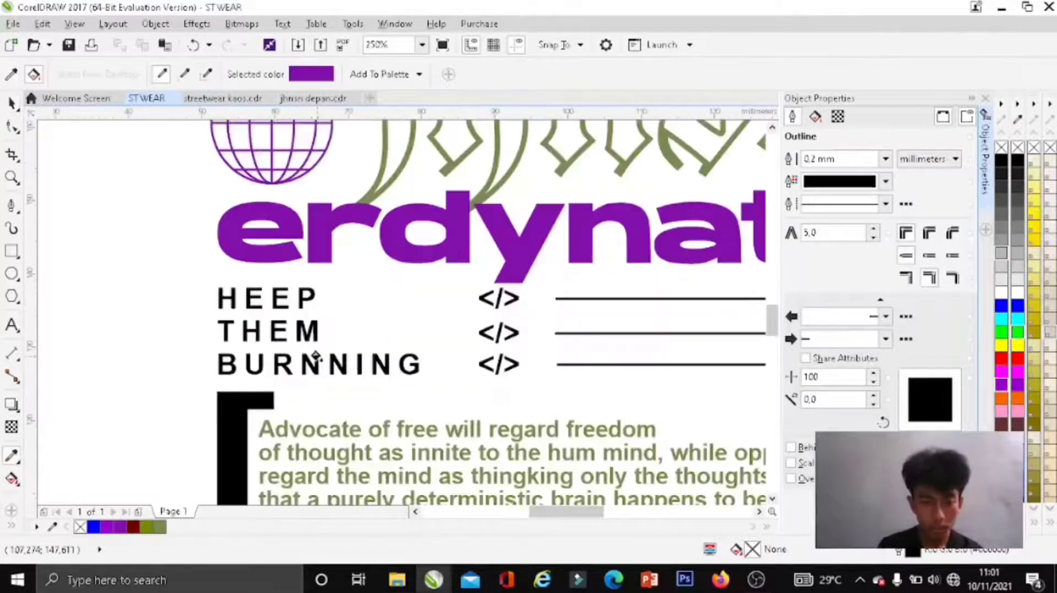
scroll(315, 338, up, 2)
click(287, 251)
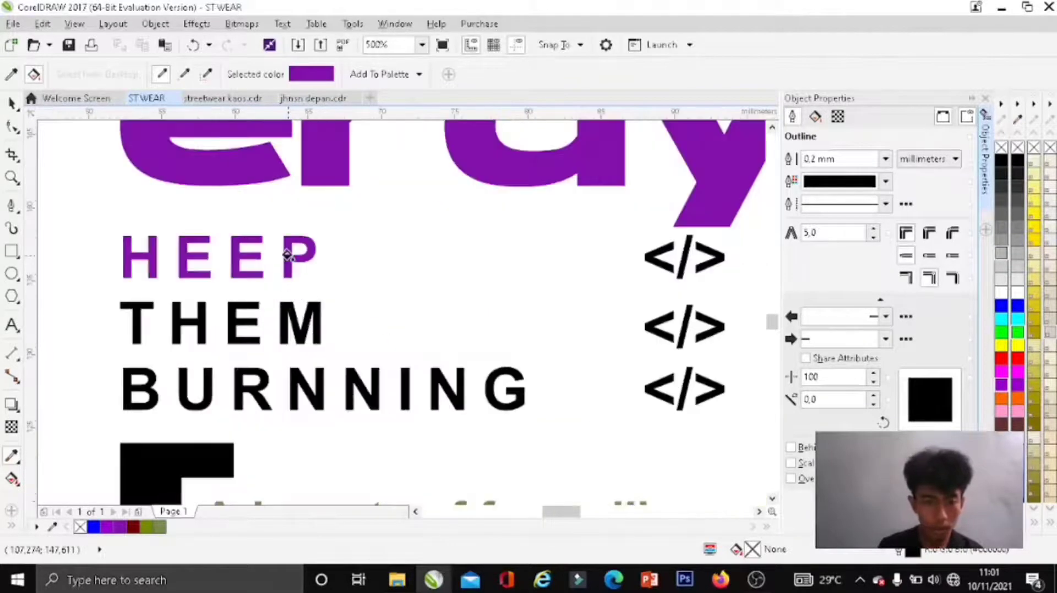
click(290, 315)
scroll(295, 314, down, 2)
scroll(300, 352, up, 4)
click(321, 344)
scroll(283, 342, down, 2)
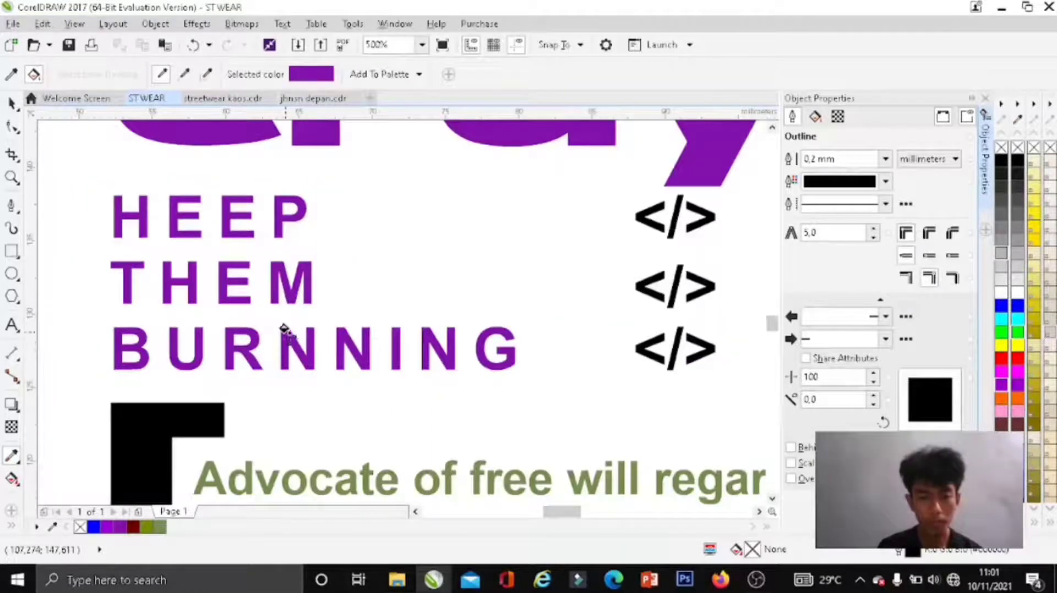
scroll(341, 386, down, 2)
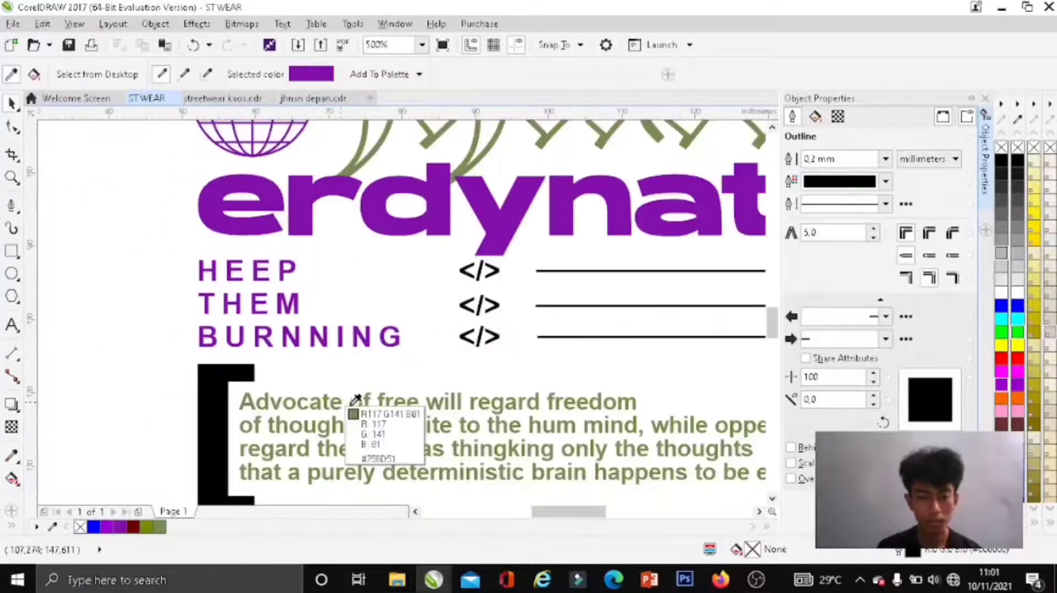
scroll(357, 407, up, 2)
Step: Eyedrop the quote's olive and apply it to the NNING letters, three </> symbols and the lines
click(364, 381)
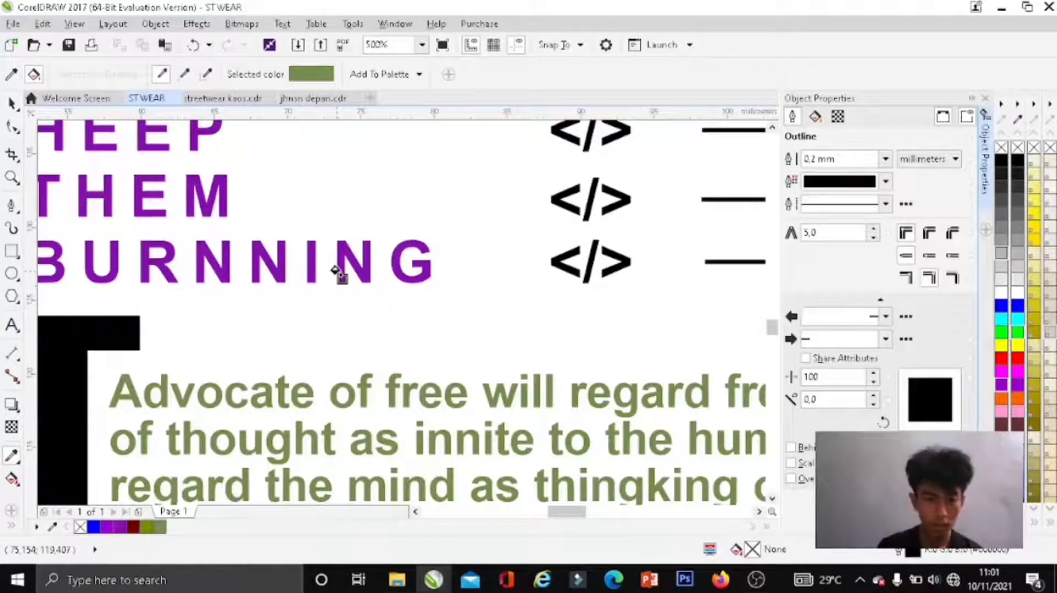
scroll(339, 259, up, 2)
click(241, 280)
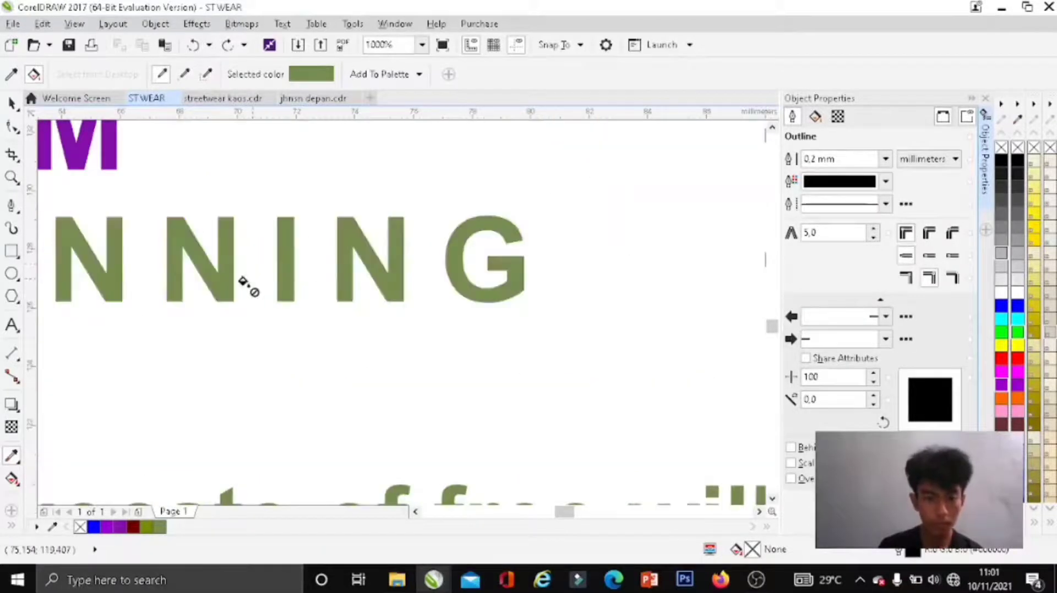
scroll(242, 283, down, 1)
scroll(405, 223, down, 1)
scroll(408, 217, up, 2)
click(406, 215)
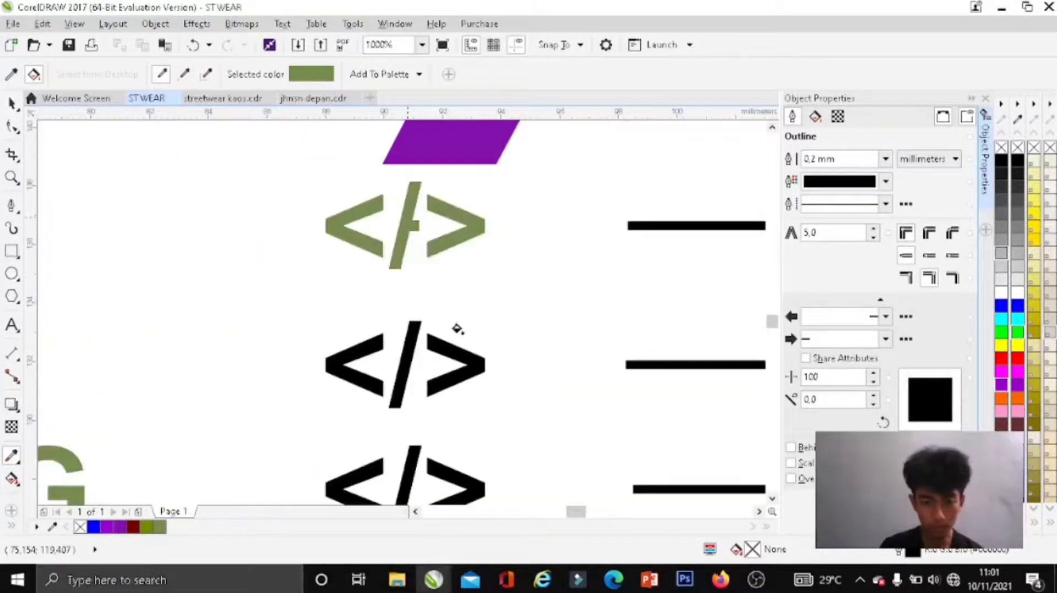
click(414, 338)
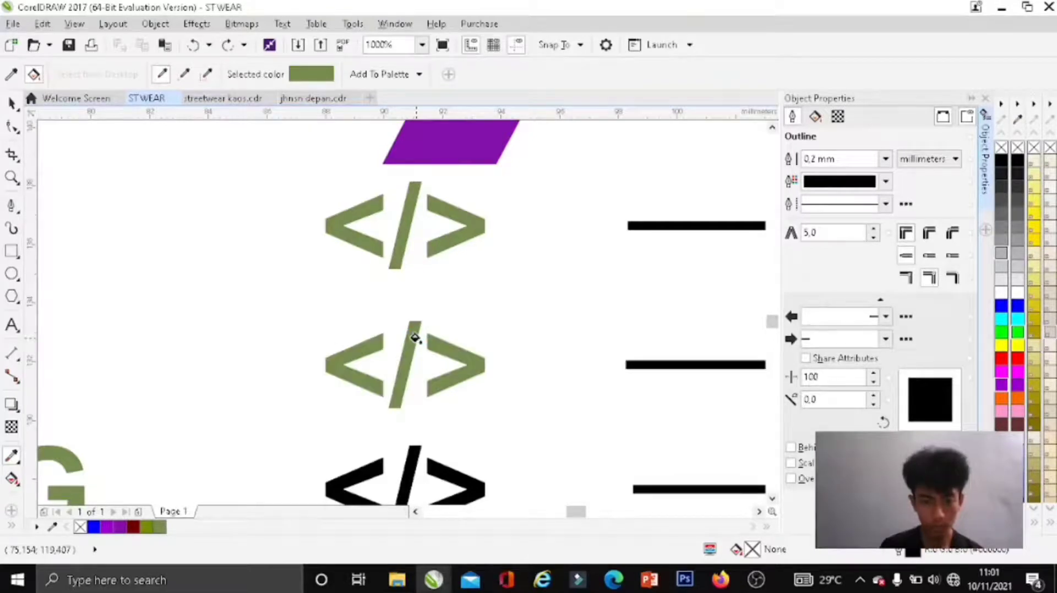
click(441, 465)
click(632, 367)
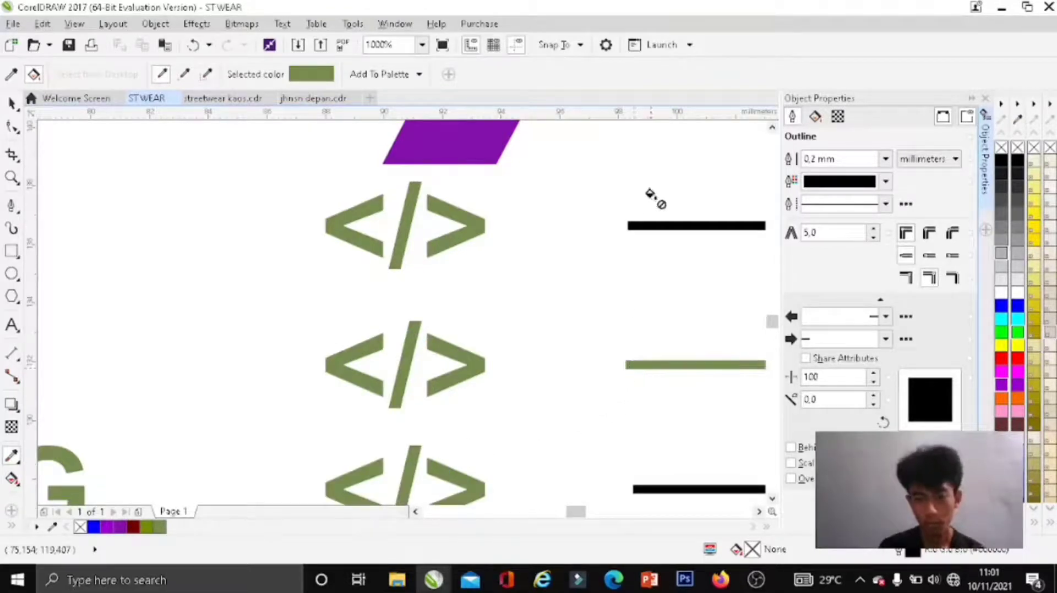
click(659, 489)
Step: Select and delete the purple flame image
scroll(430, 375, down, 2)
scroll(380, 396, down, 4)
scroll(390, 389, down, 2)
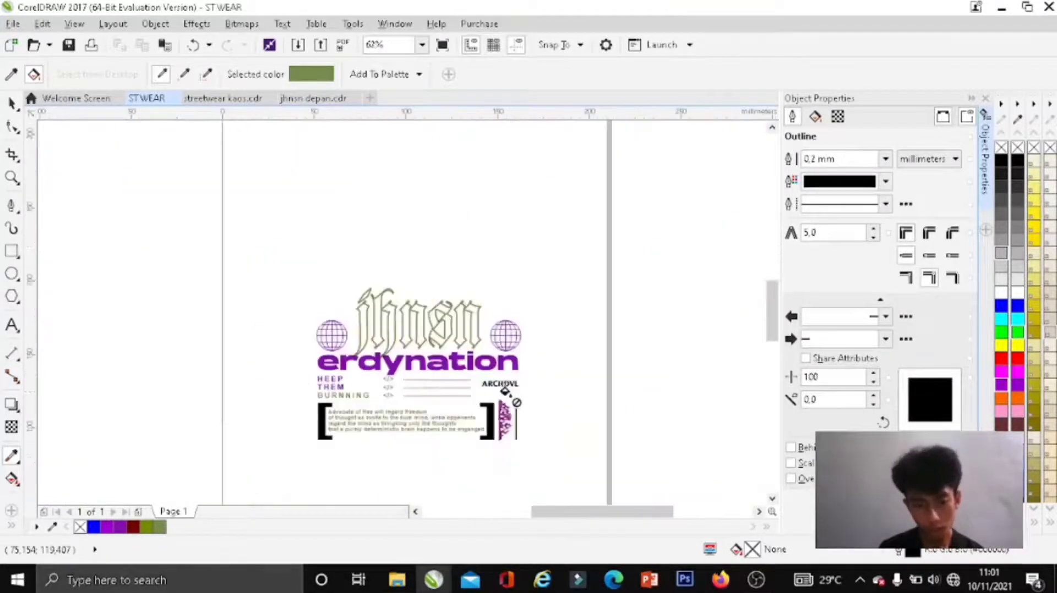
scroll(507, 406, up, 5)
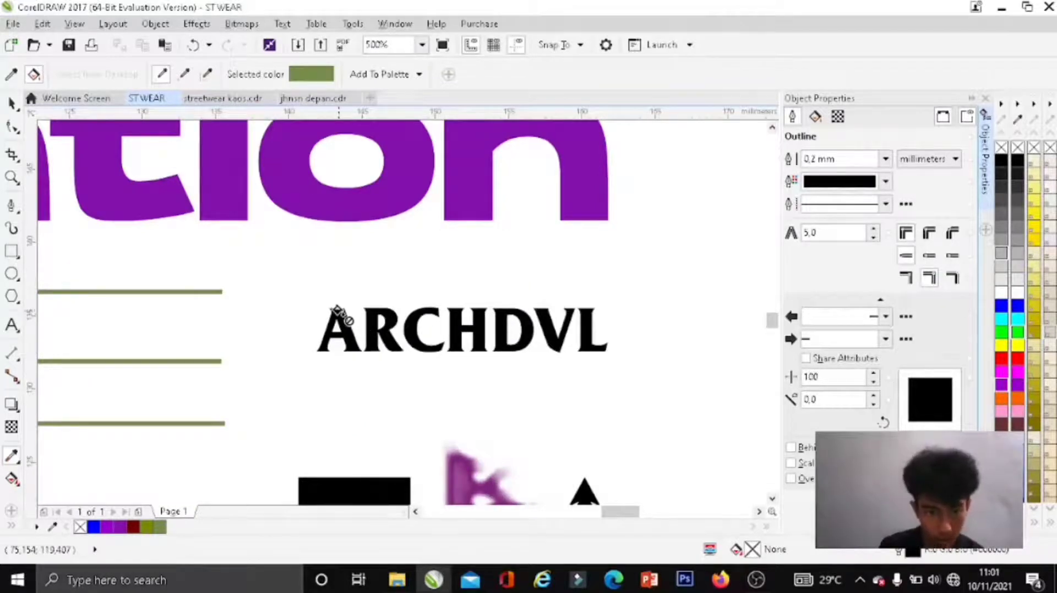
scroll(421, 248, down, 2)
key(space)
click(460, 391)
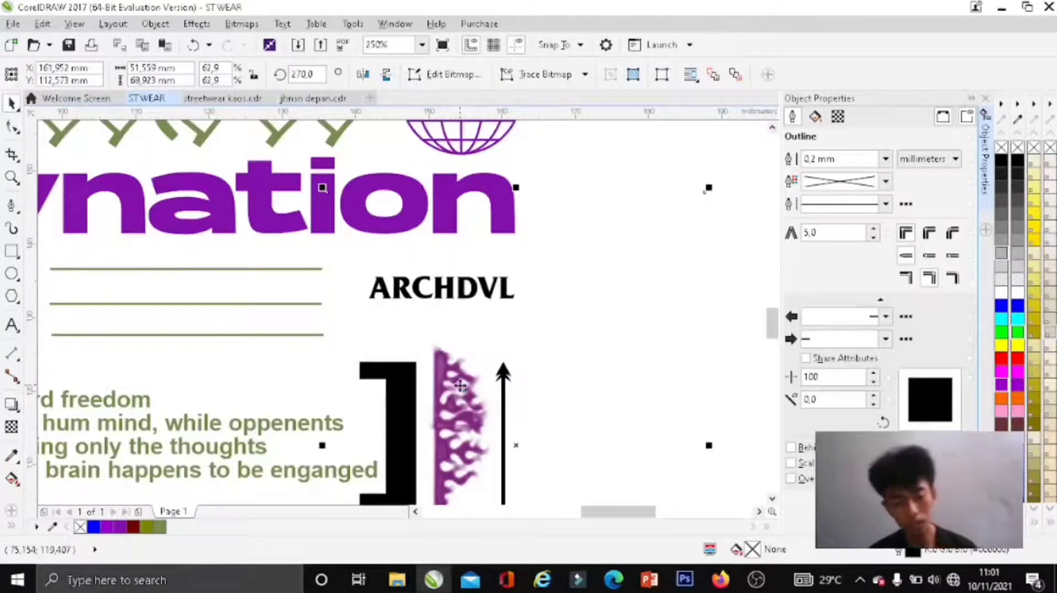
key(Delete)
Step: Make ARCHDVL, the arrow and the bracket olive, then paste the flame image back
key(i)
click(283, 125)
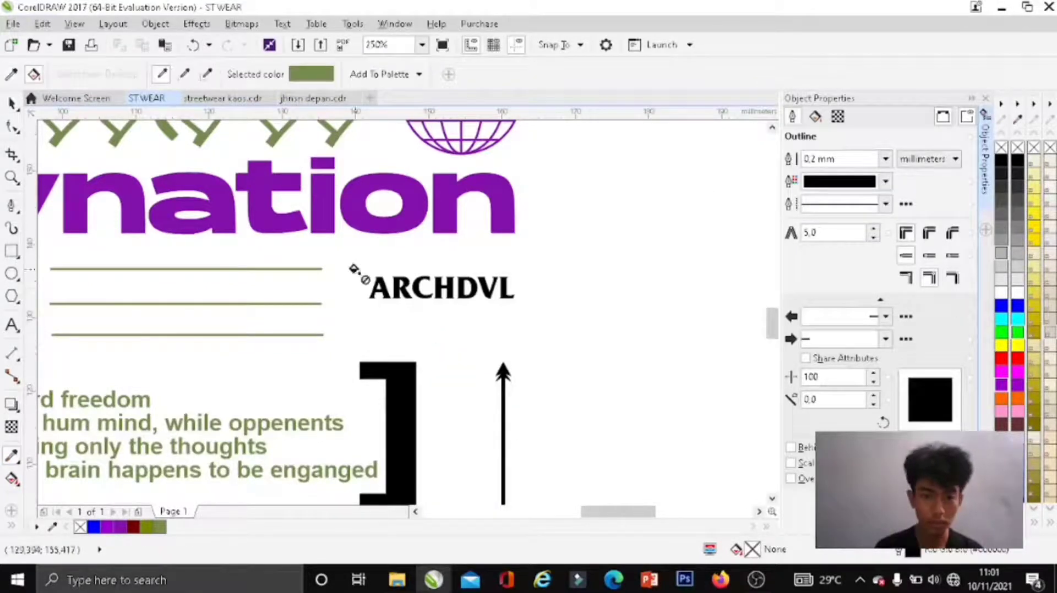
scroll(388, 278, up, 2)
click(407, 284)
scroll(666, 220, down, 2)
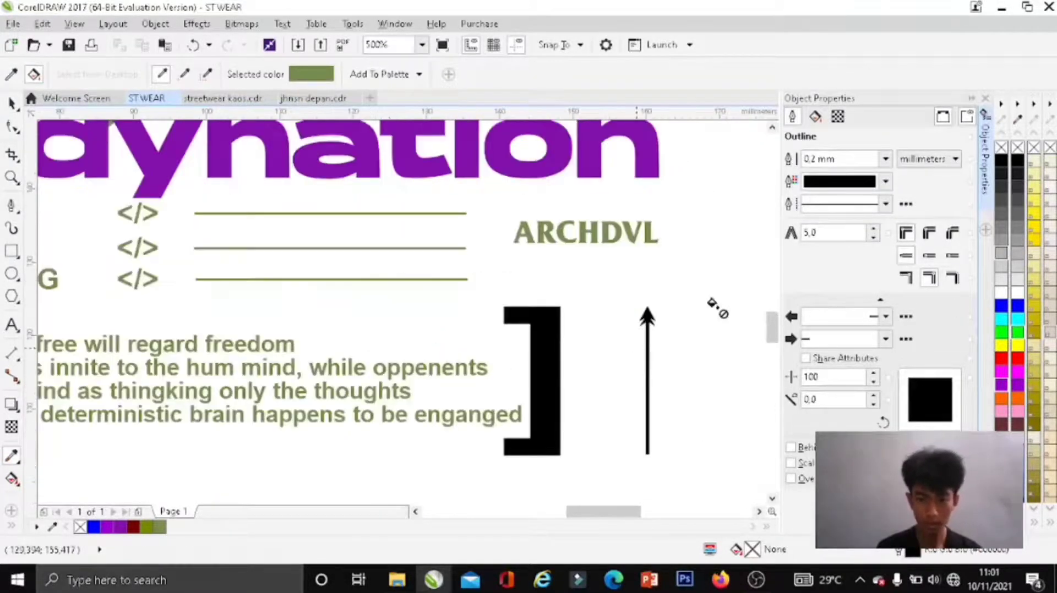
scroll(639, 341, up, 3)
click(564, 304)
click(113, 318)
scroll(515, 292, down, 4)
scroll(510, 292, down, 5)
scroll(366, 307, down, 2)
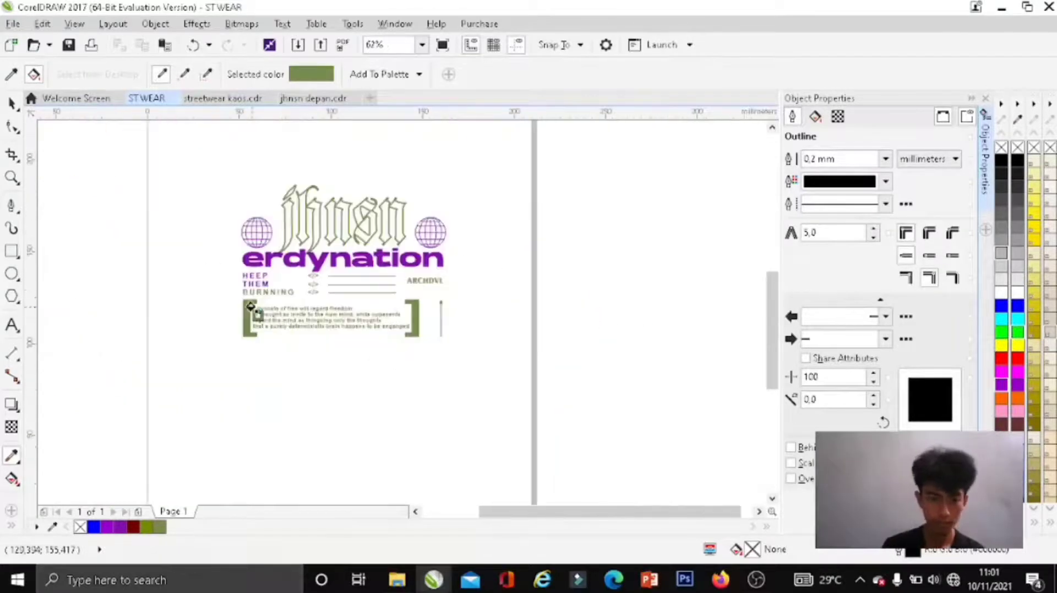
scroll(253, 314, up, 3)
key(space)
key(ctrl+v)
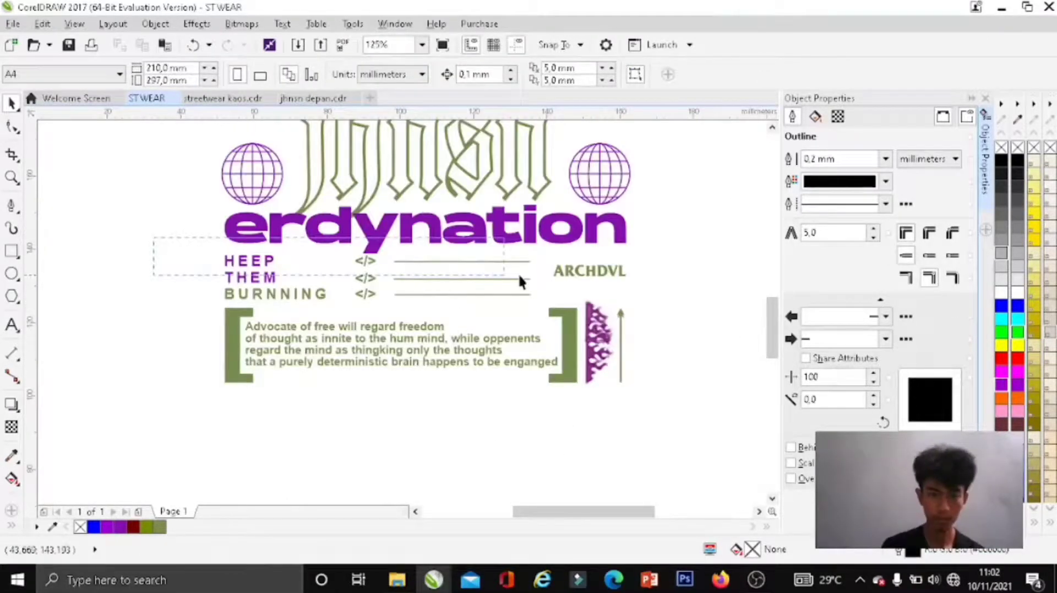
Step: Nudge the HEEP THEM BURNNING group slightly upward
drag(394, 272, 669, 305)
key(Up)
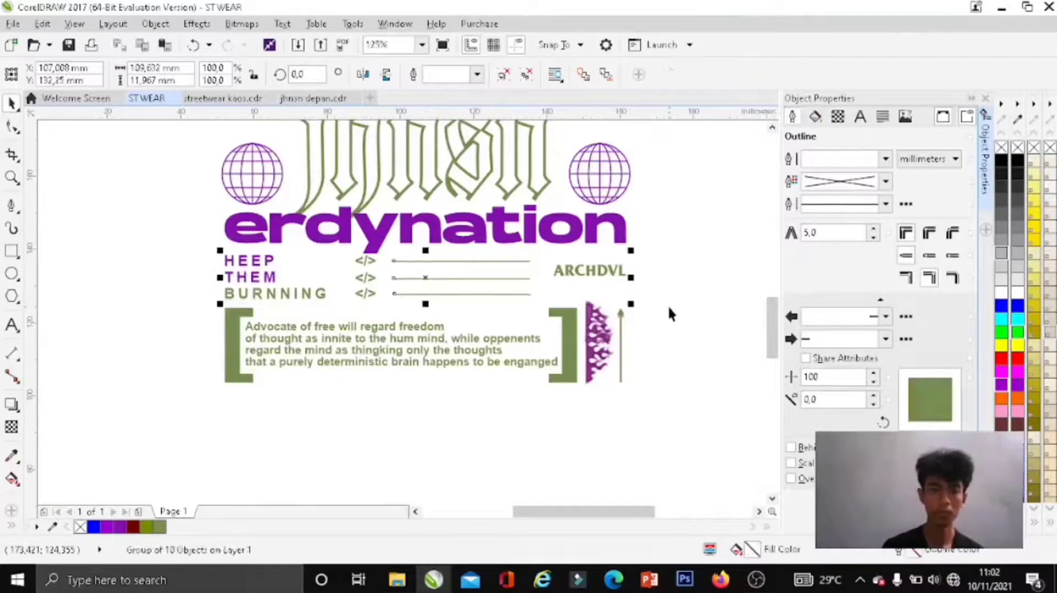
click(229, 360)
key(ctrl+z)
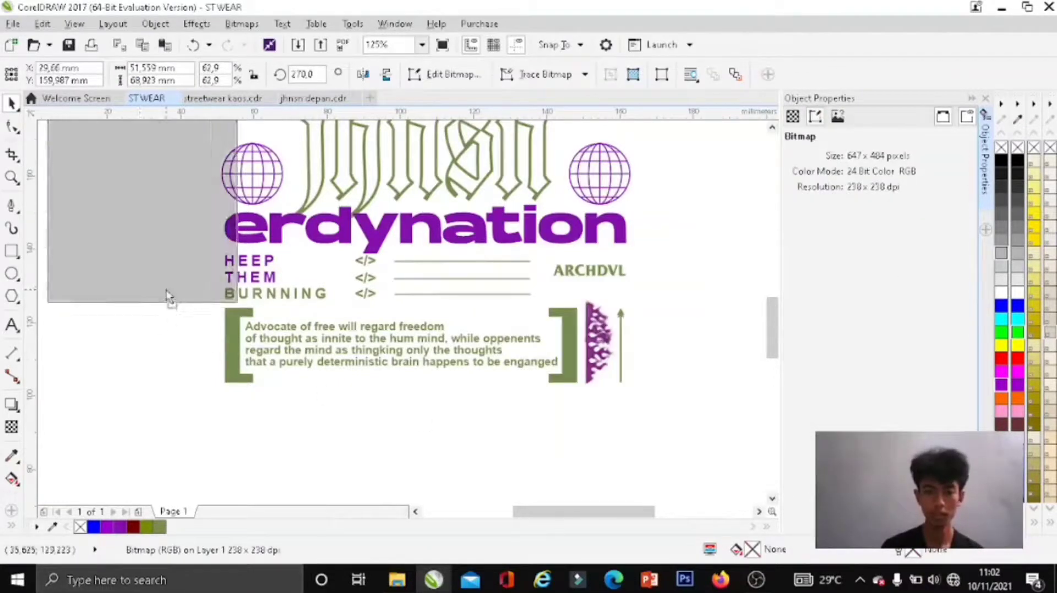
key(ctrl+shift+z)
scroll(298, 300, down, 2)
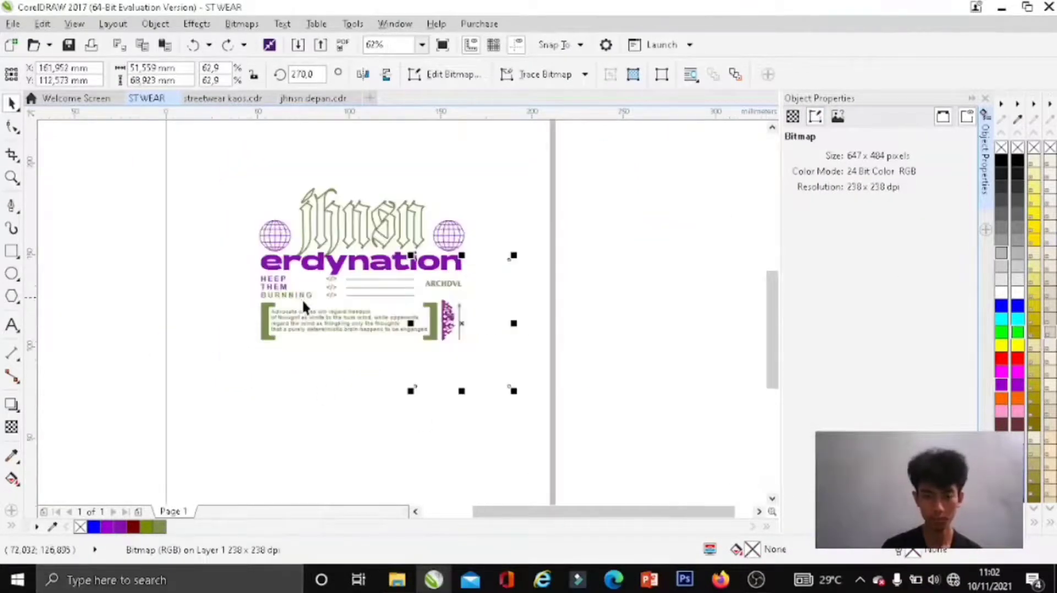
scroll(401, 324, up, 2)
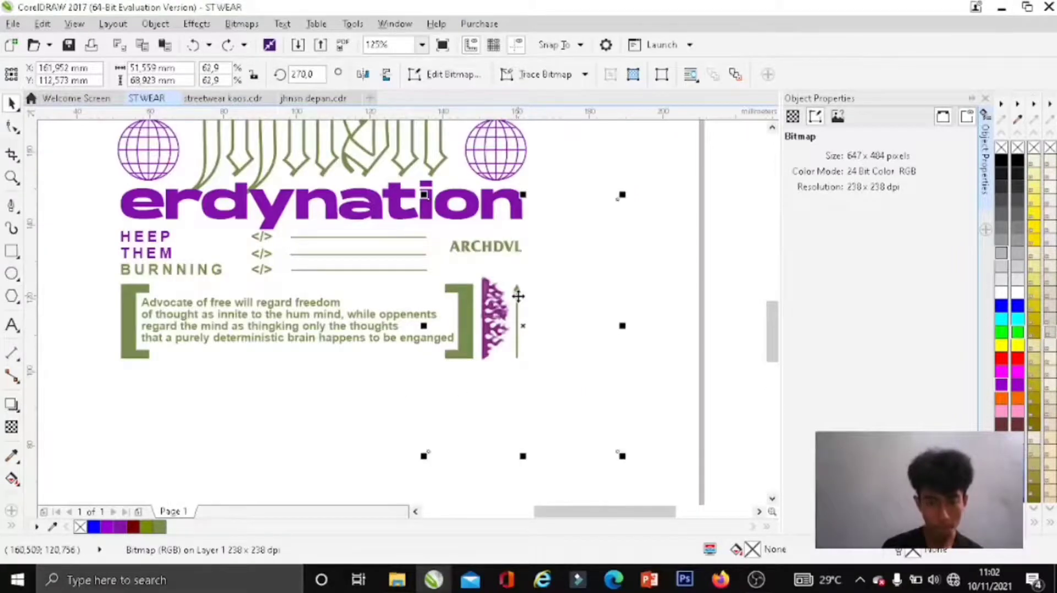
Step: Undo an accidental move of erdynation and nudge the purple flame image slightly upward
mouse_move(52, 271)
mouse_down()
mouse_move(429, 436)
mouse_move(479, 408)
mouse_up()
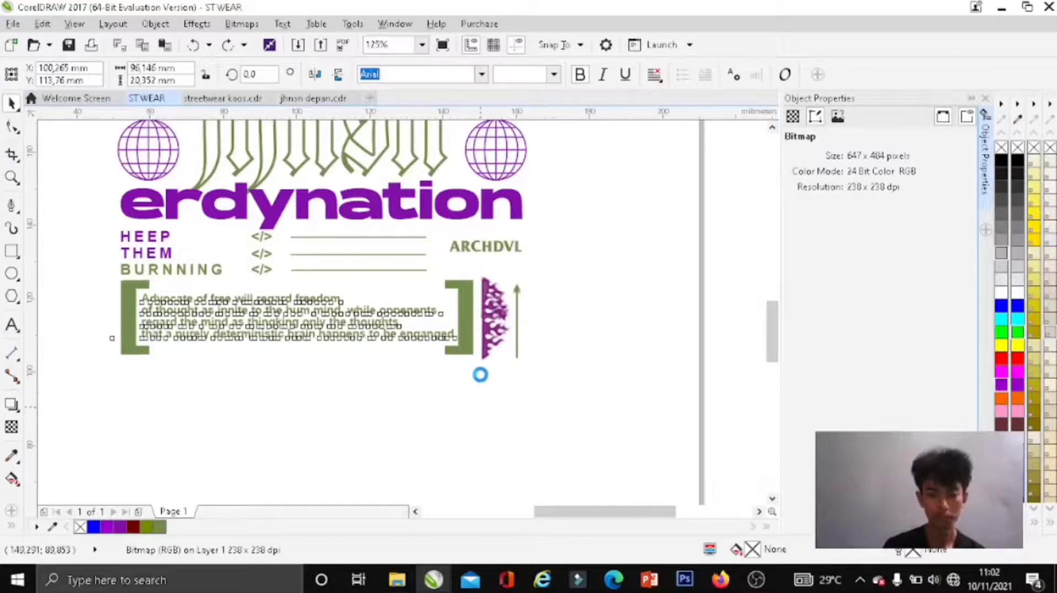
scroll(486, 373, down, 2)
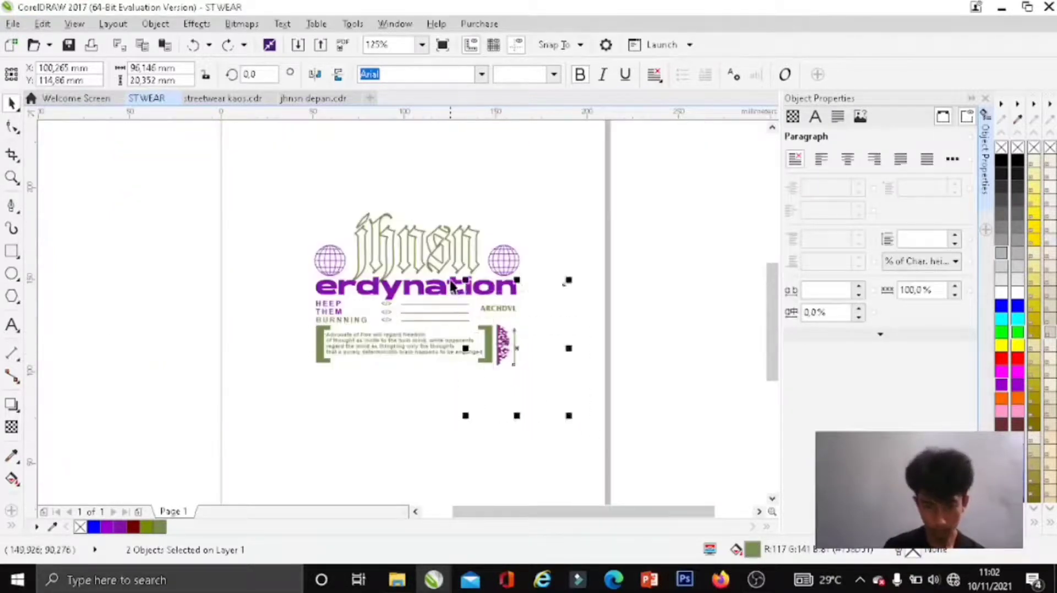
drag(491, 292, 504, 316)
key(ctrl+z)
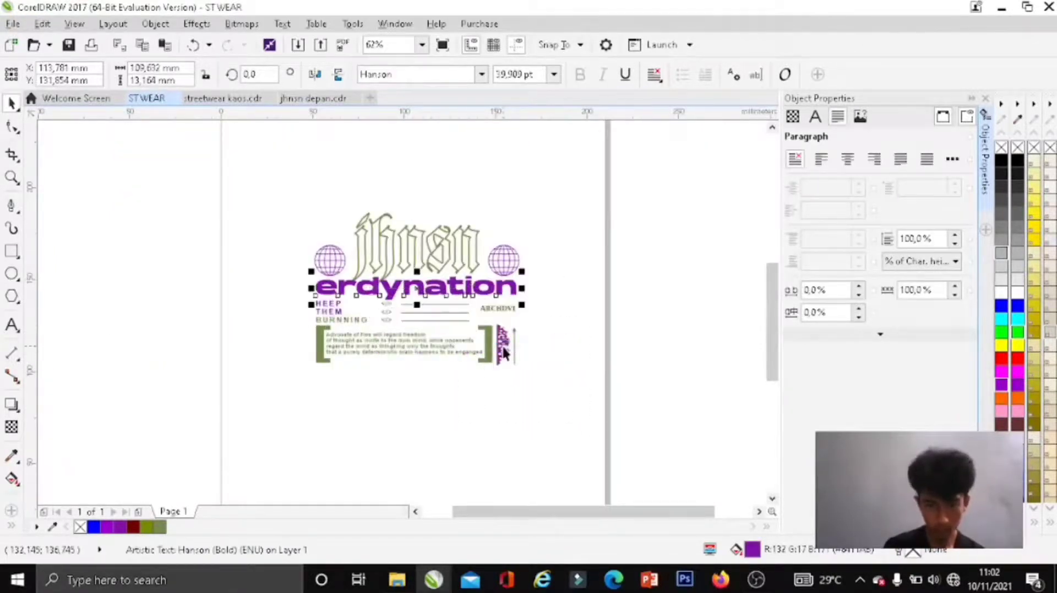
click(503, 350)
scroll(503, 342, up, 2)
key(Up)
key(Up)
key(Up)
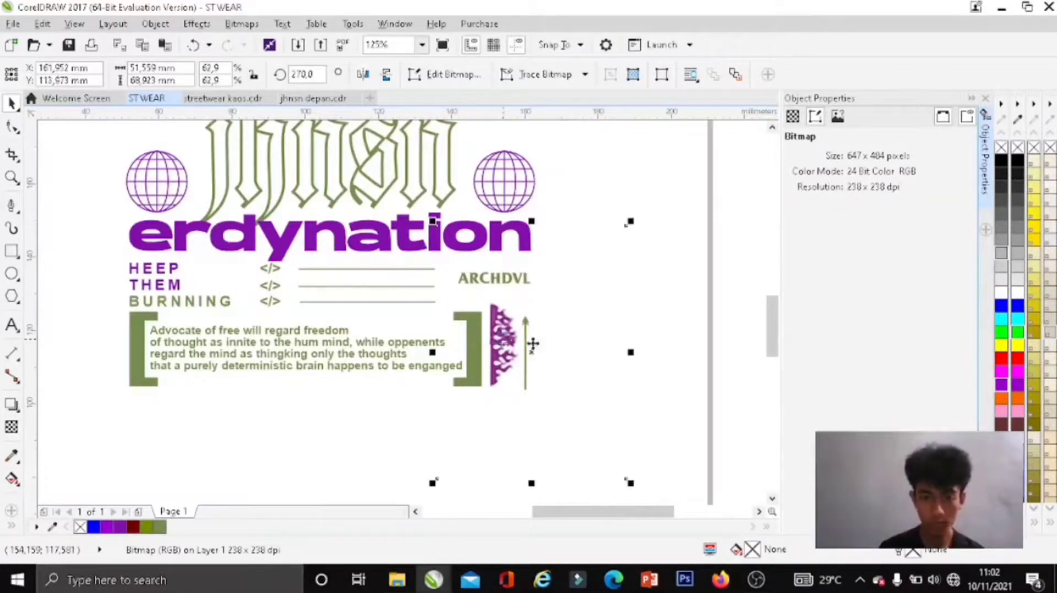
scroll(609, 302, up, 4)
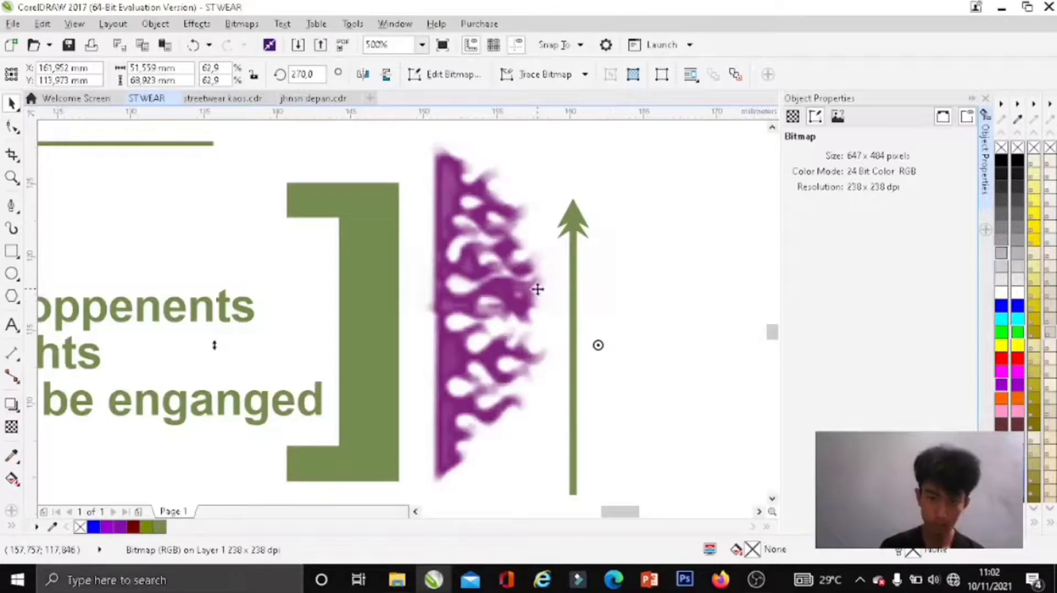
Step: Undo the flame image's deletion so it stands beside the olive arrow again
key(Delete)
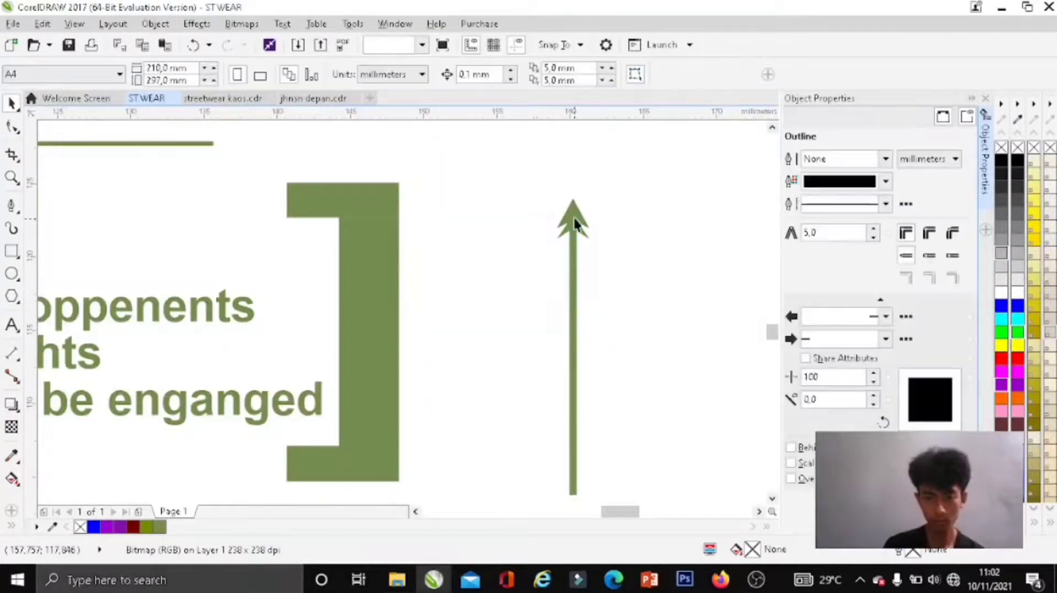
key(Tab)
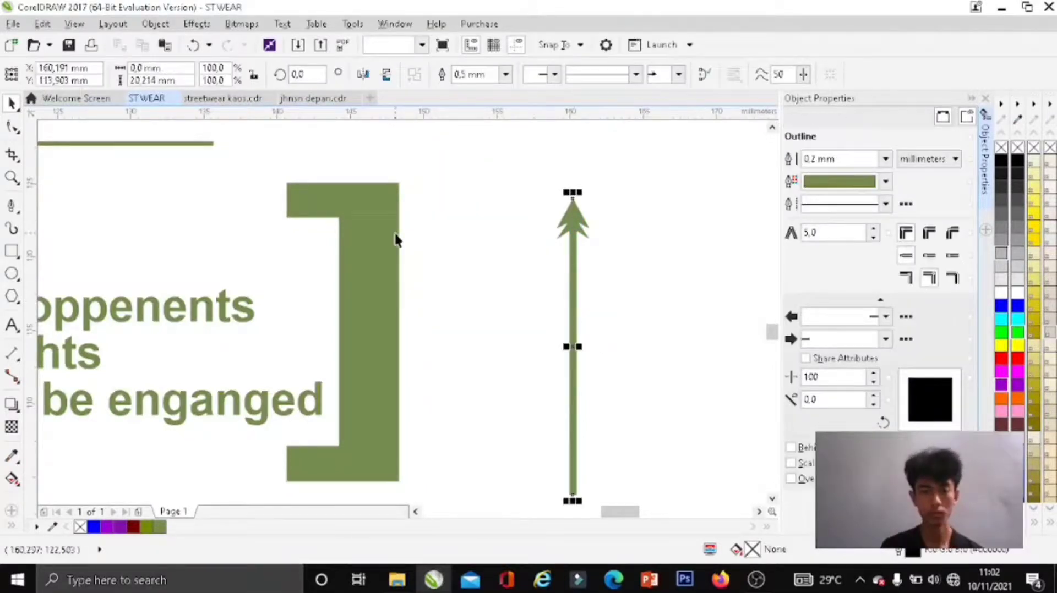
shift+click(395, 235)
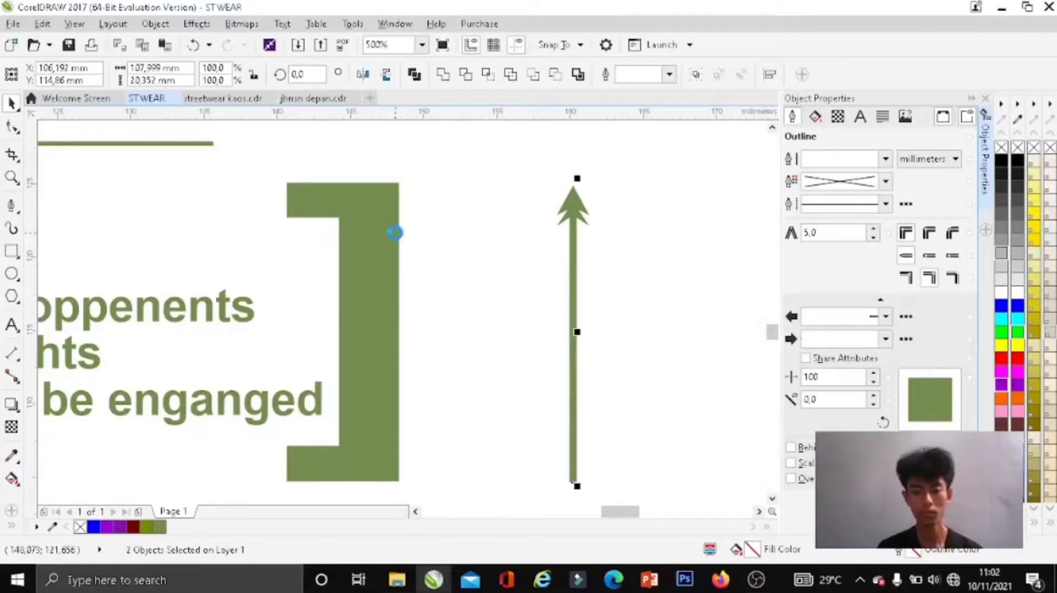
key(ctrl+z)
scroll(445, 239, down, 3)
scroll(565, 313, down, 2)
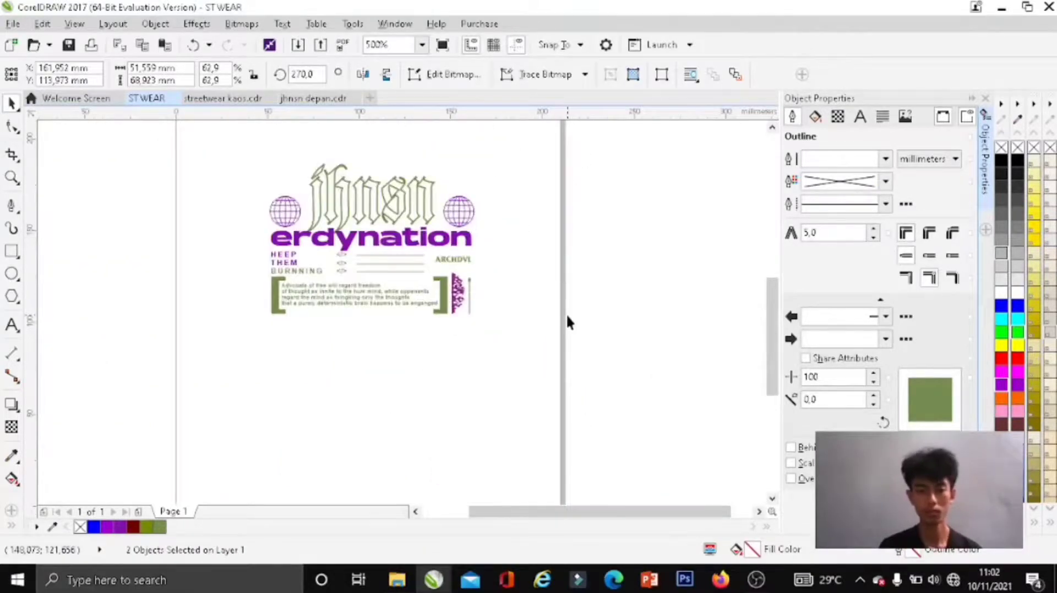
Step: Split the grouped purple globes into separate objects after undoing a trial resize
scroll(391, 290, down, 2)
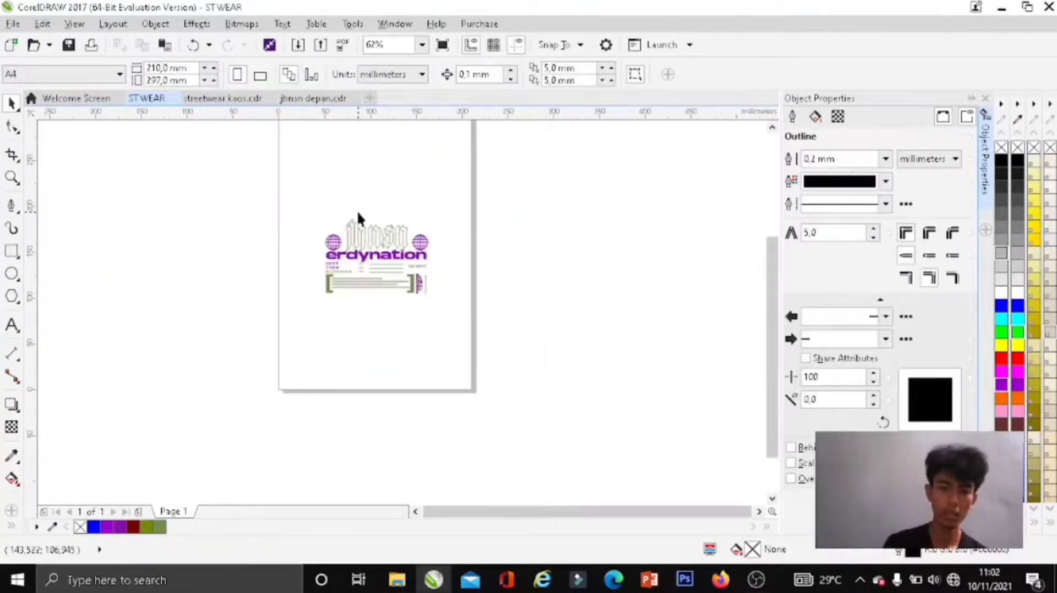
scroll(385, 225, up, 2)
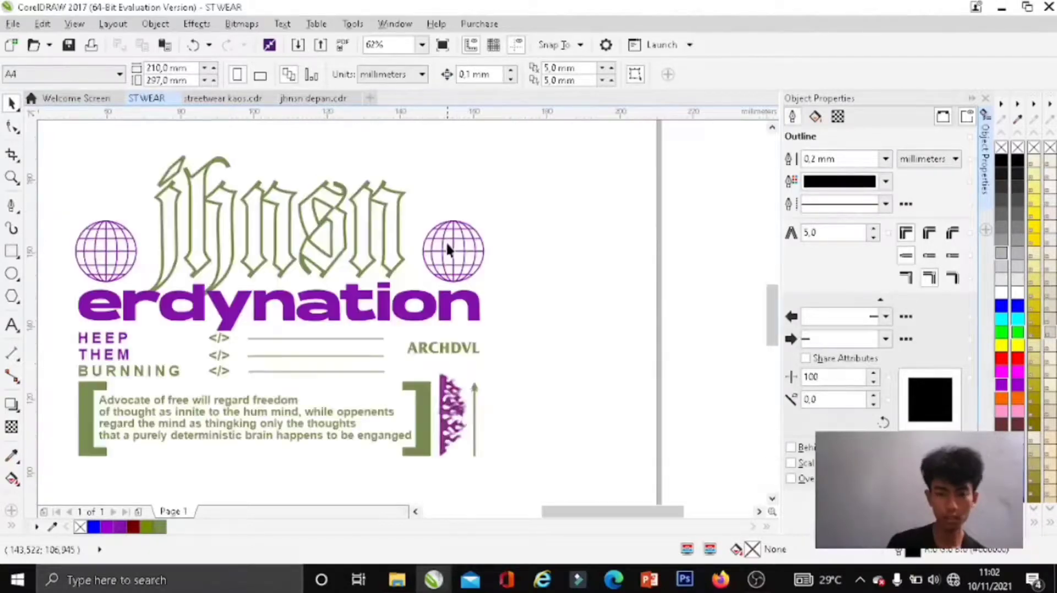
click(447, 248)
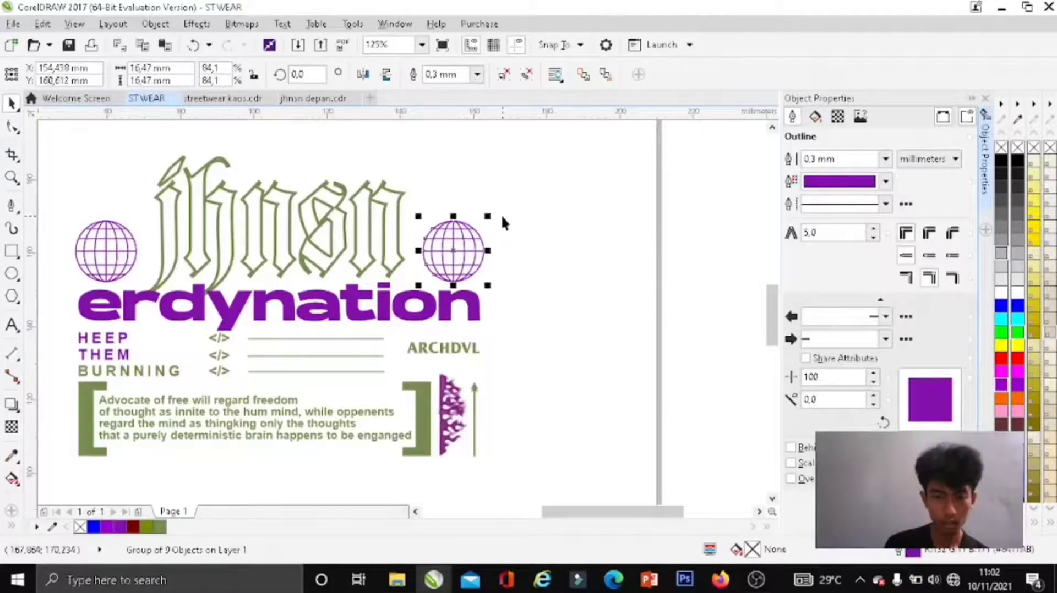
shift+click(107, 252)
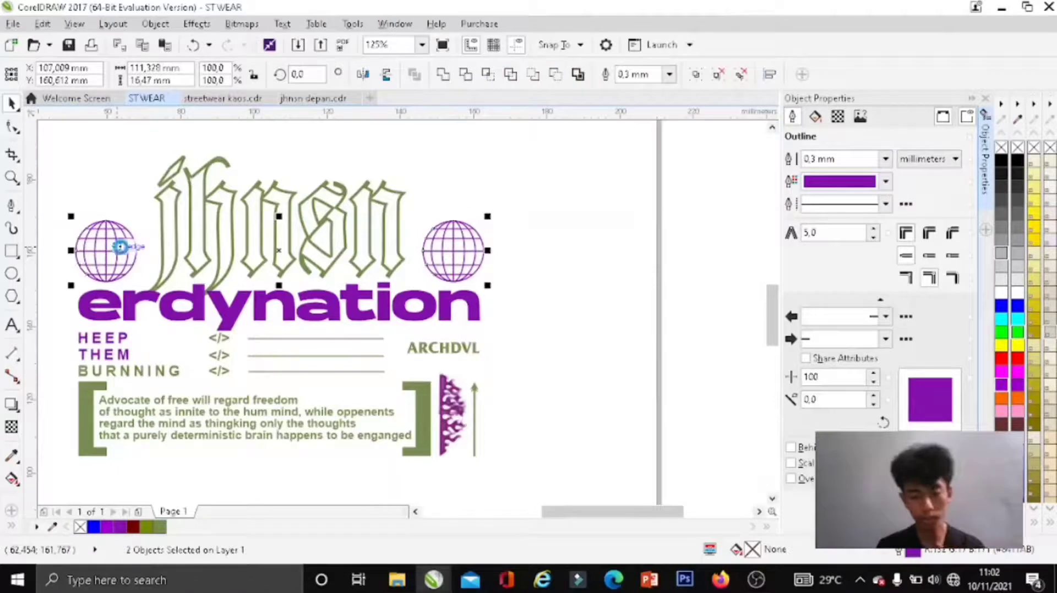
drag(486, 213, 487, 223)
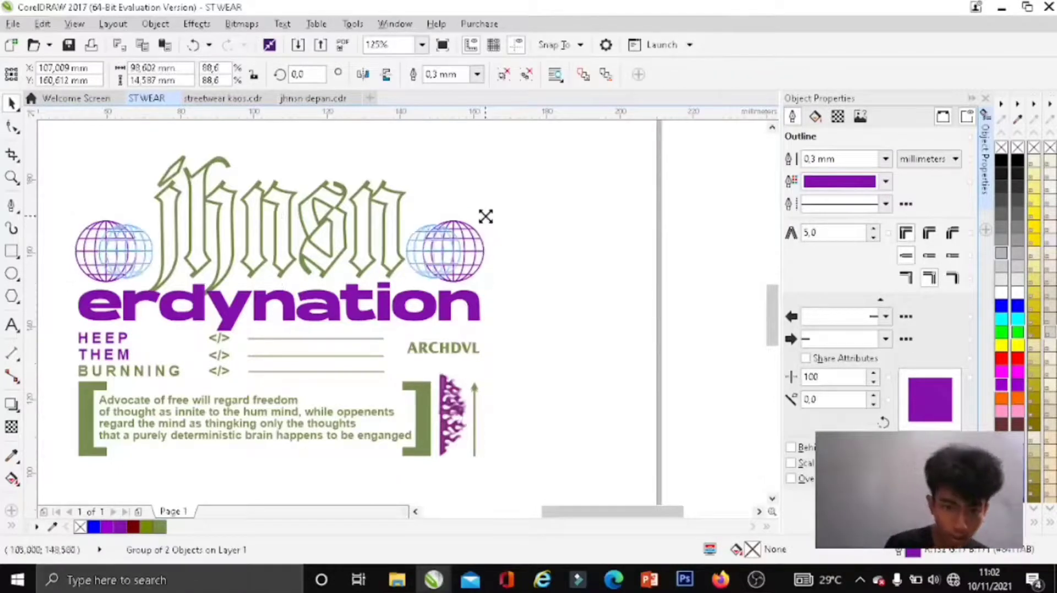
key(ctrl+z)
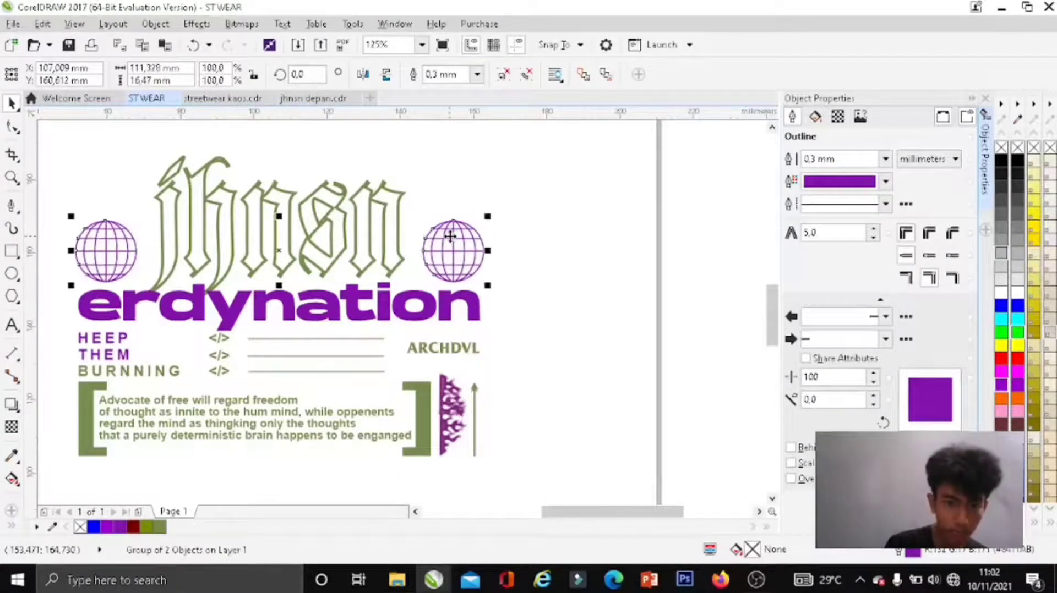
right_click(459, 242)
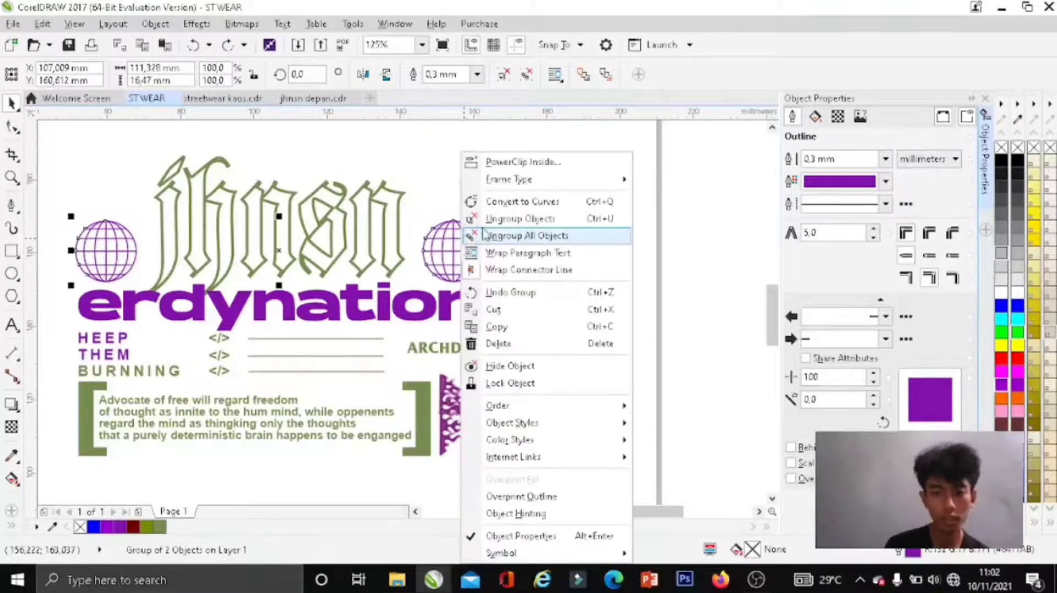
click(532, 235)
Step: Shrink the left globe to about 11.9 mm and reposition it beside jhnsn
click(111, 243)
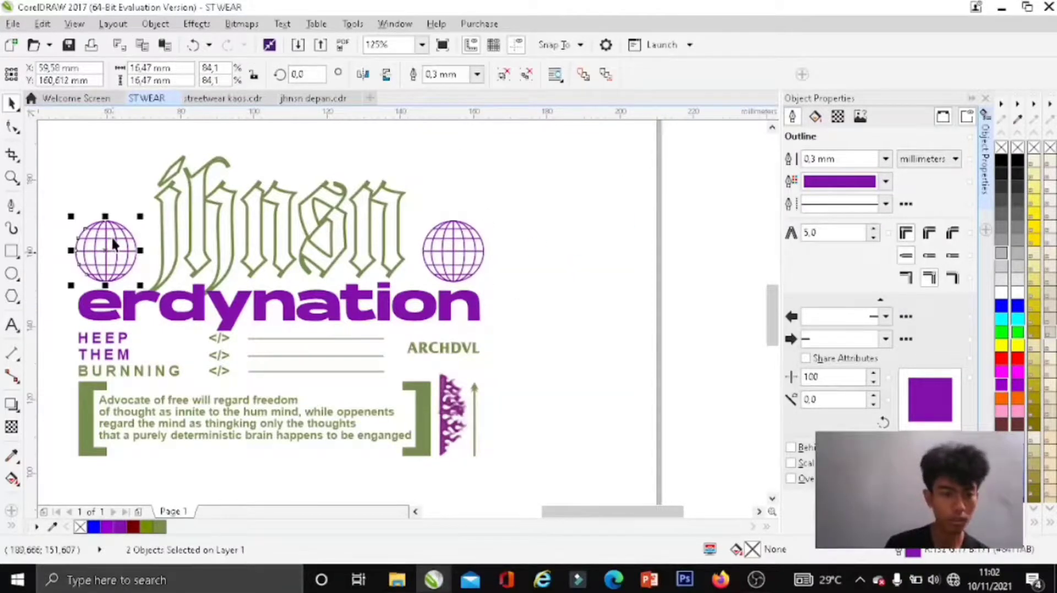
scroll(115, 239, up, 2)
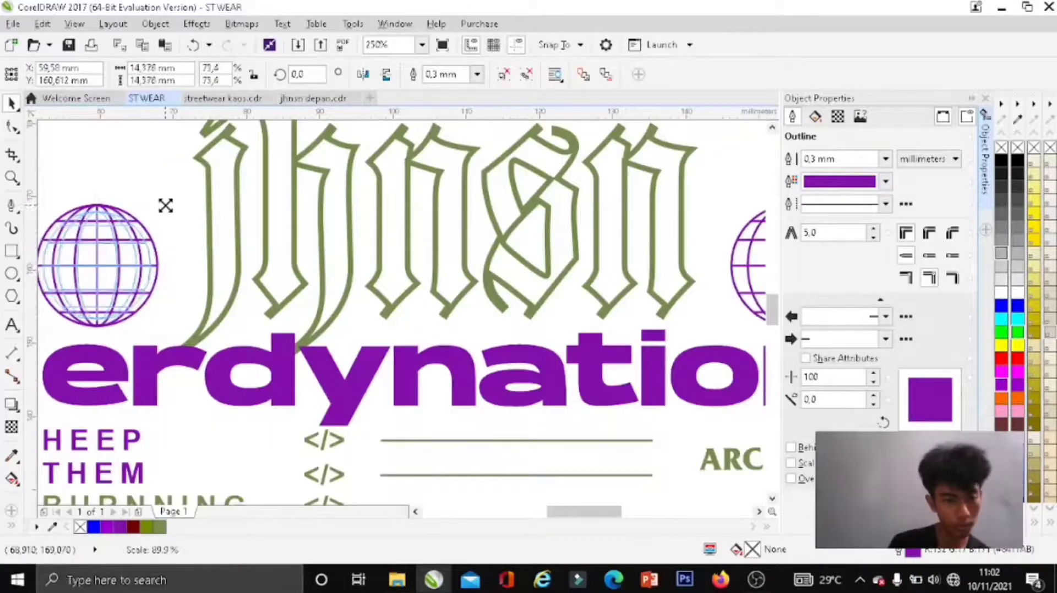
drag(161, 202, 152, 211)
drag(106, 264, 117, 269)
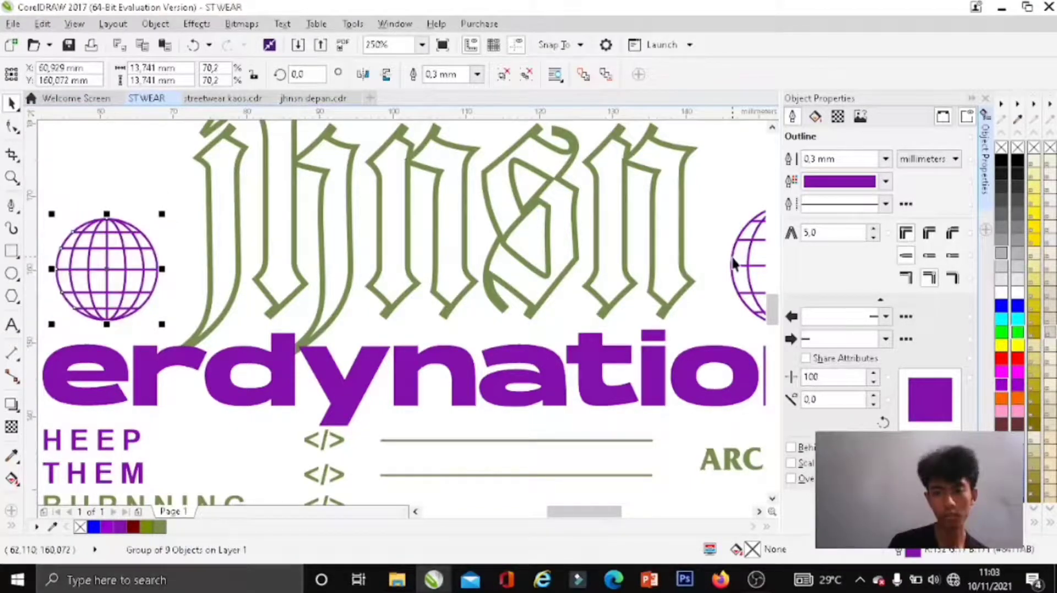
click(566, 294)
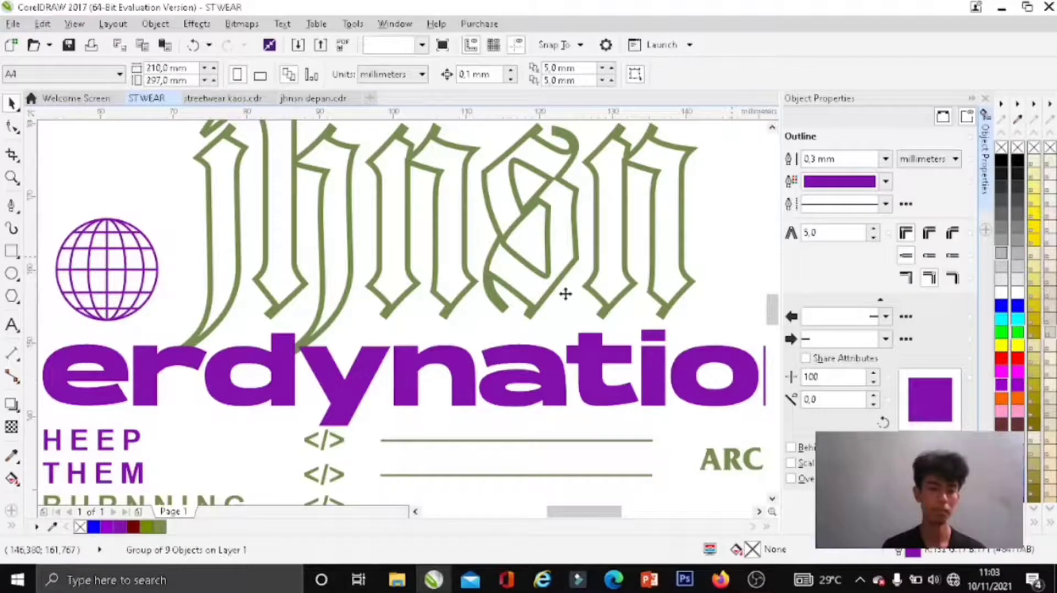
scroll(587, 143, down, 2)
click(361, 186)
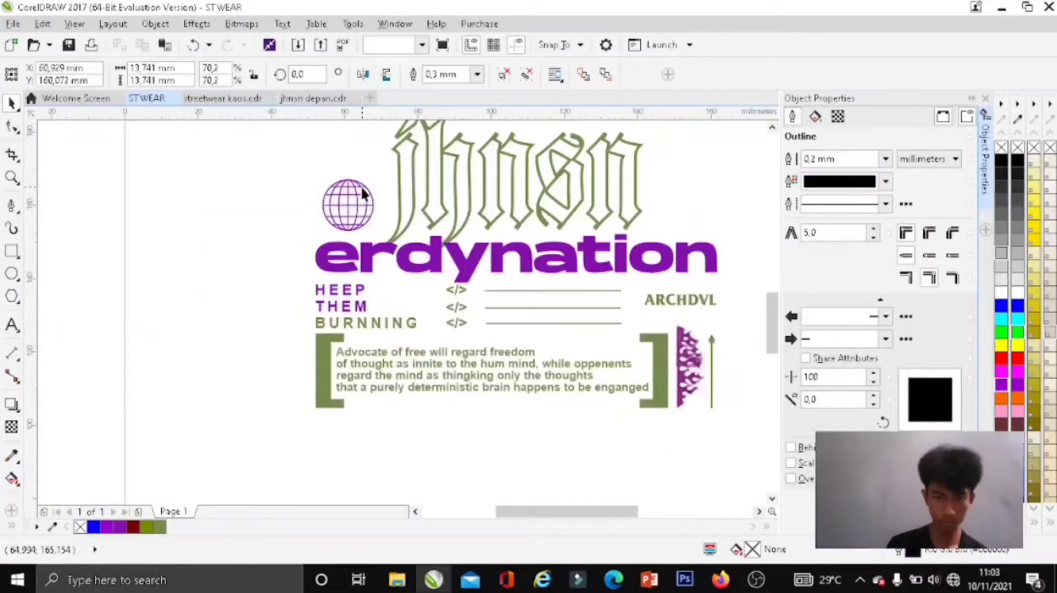
scroll(362, 186, up, 2)
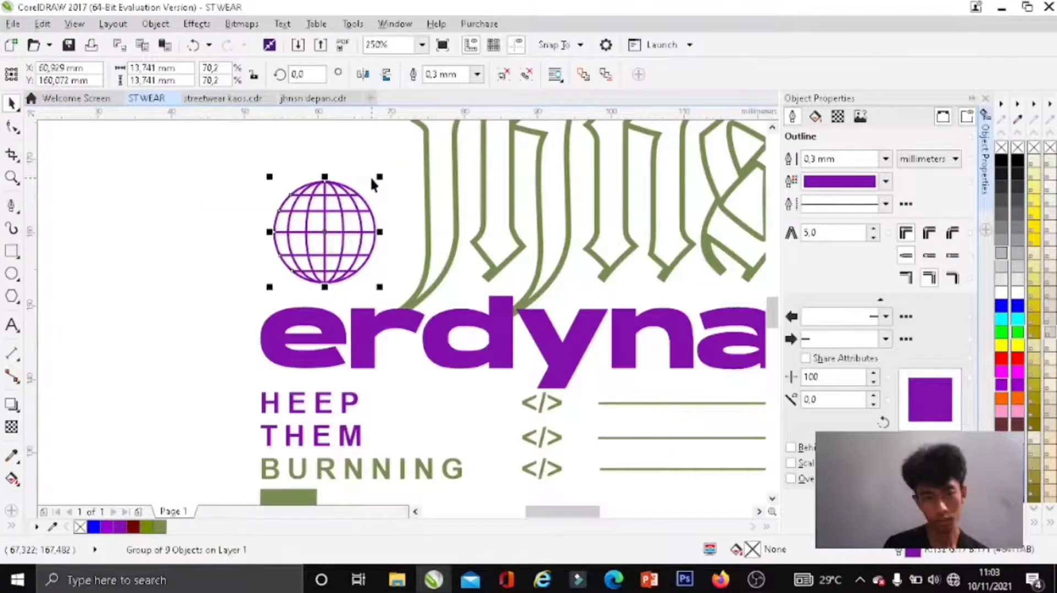
drag(378, 181, 368, 191)
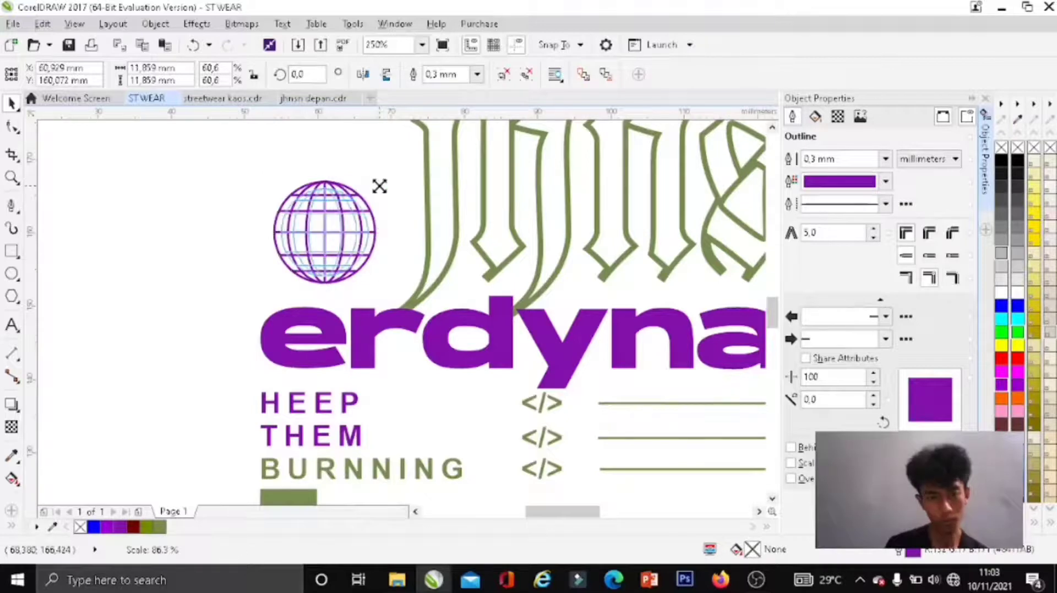
scroll(216, 215, down, 4)
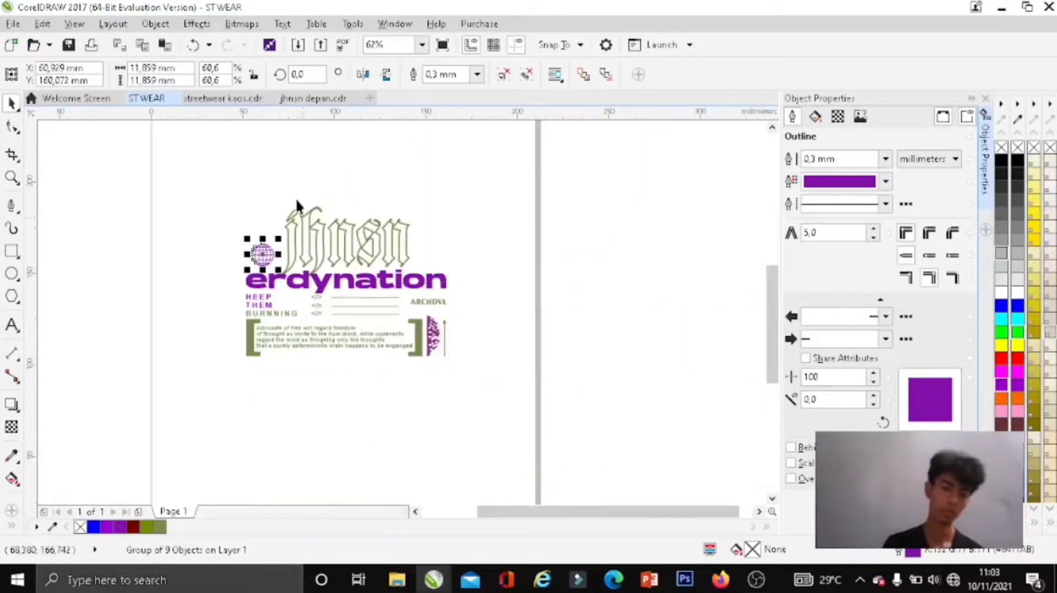
click(248, 151)
Step: Place a copy of the small globe right of jhnsn and group both globes
click(262, 253)
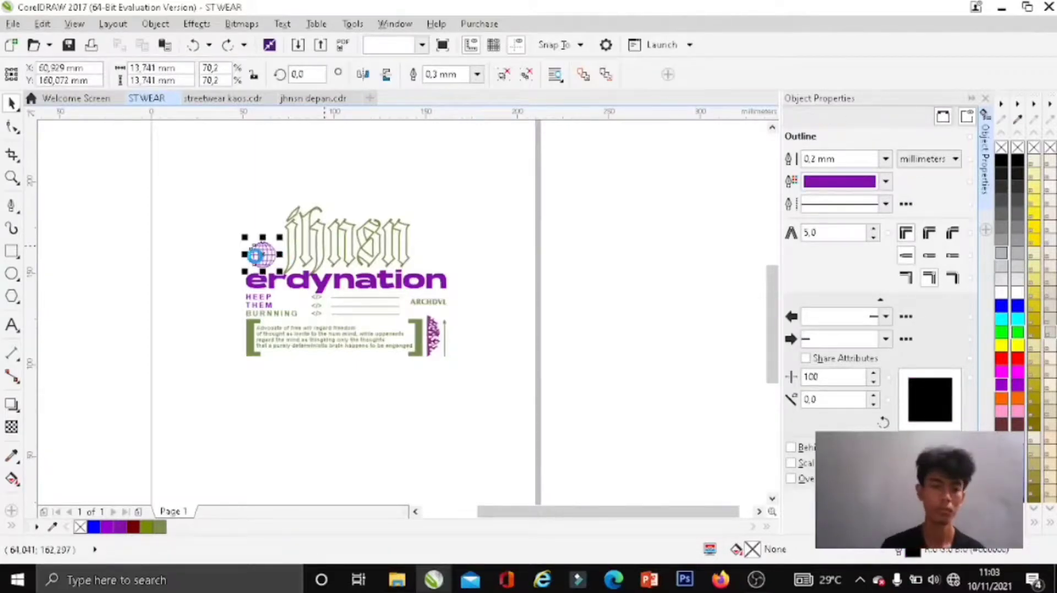
scroll(255, 255, up, 2)
drag(260, 255, 597, 257)
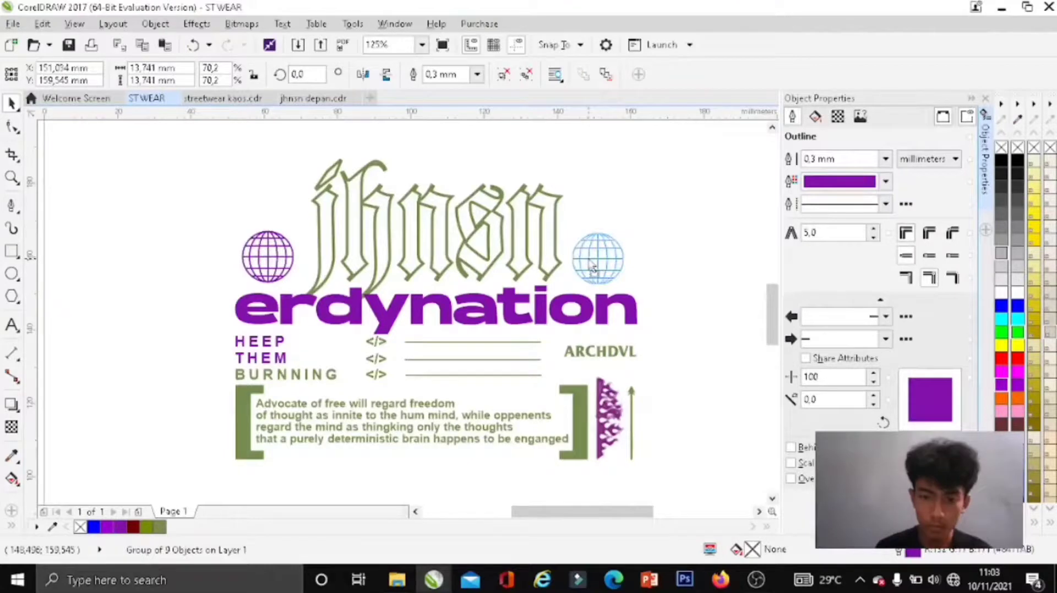
shift+click(275, 267)
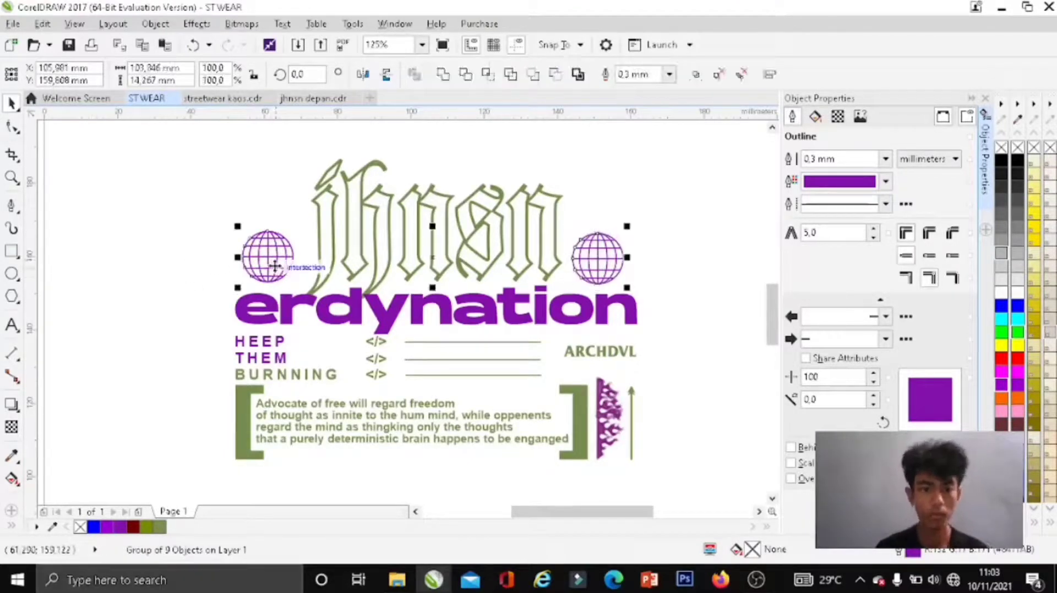
click(687, 174)
click(612, 238)
shift+click(266, 258)
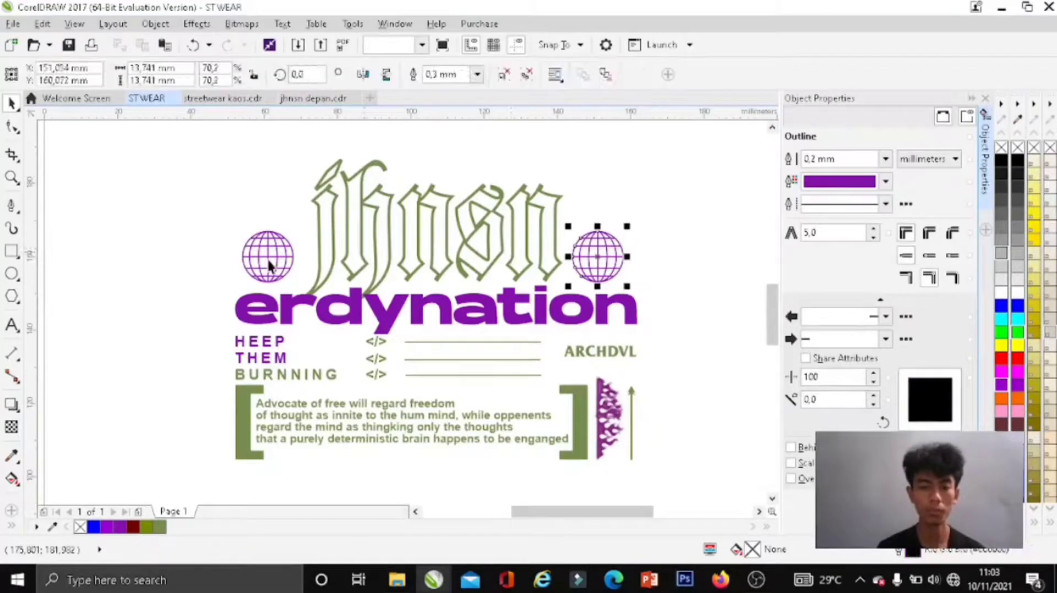
key(ctrl+g)
Step: Centre the globe pair horizontally over erdynation and nudge the jhnsn lettering slightly left
click(483, 321)
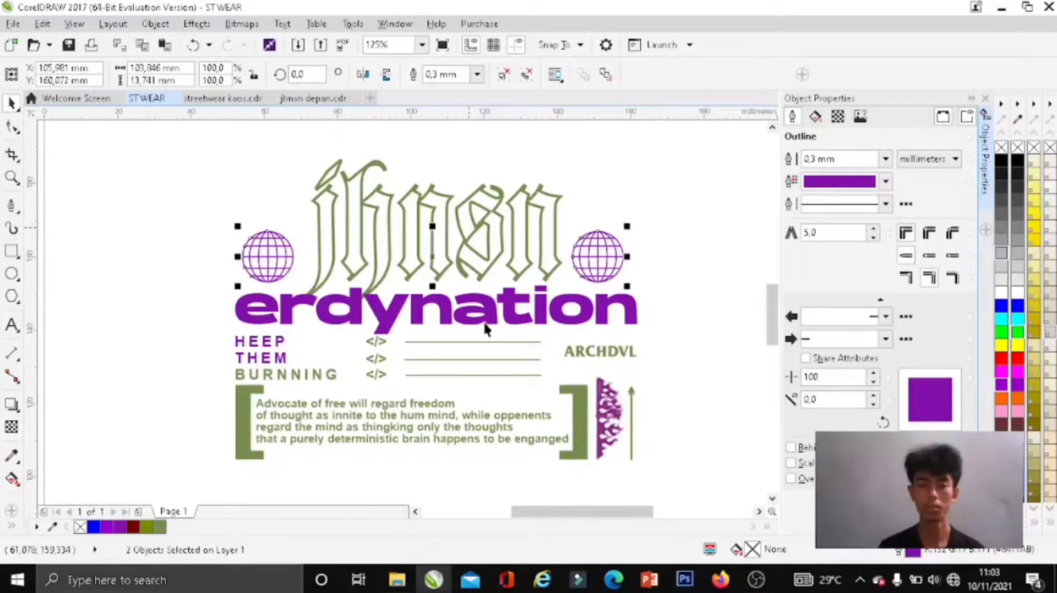
key(ctrl+g)
shift+click(592, 253)
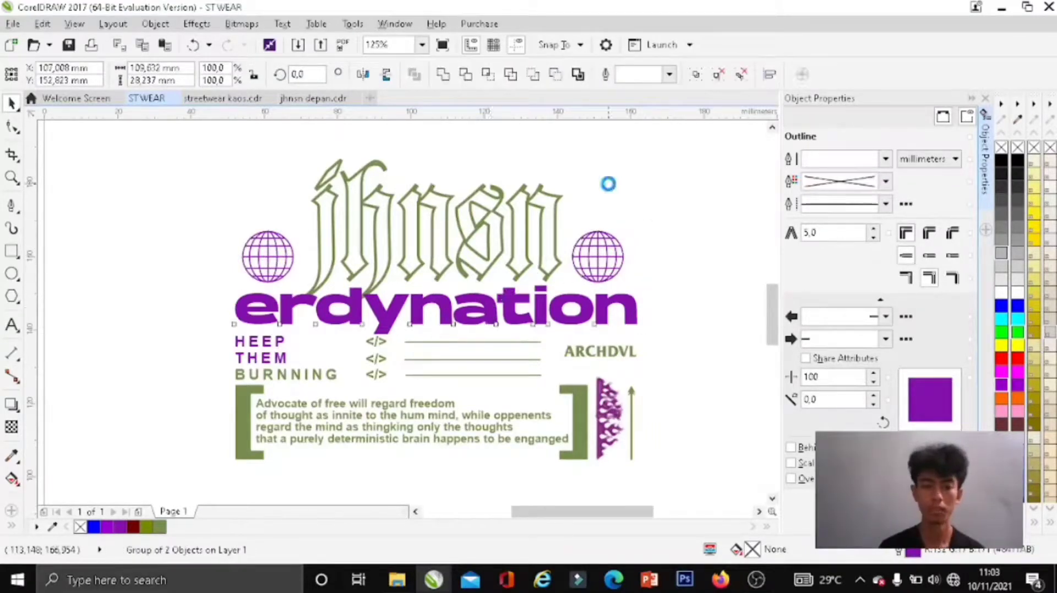
key(c)
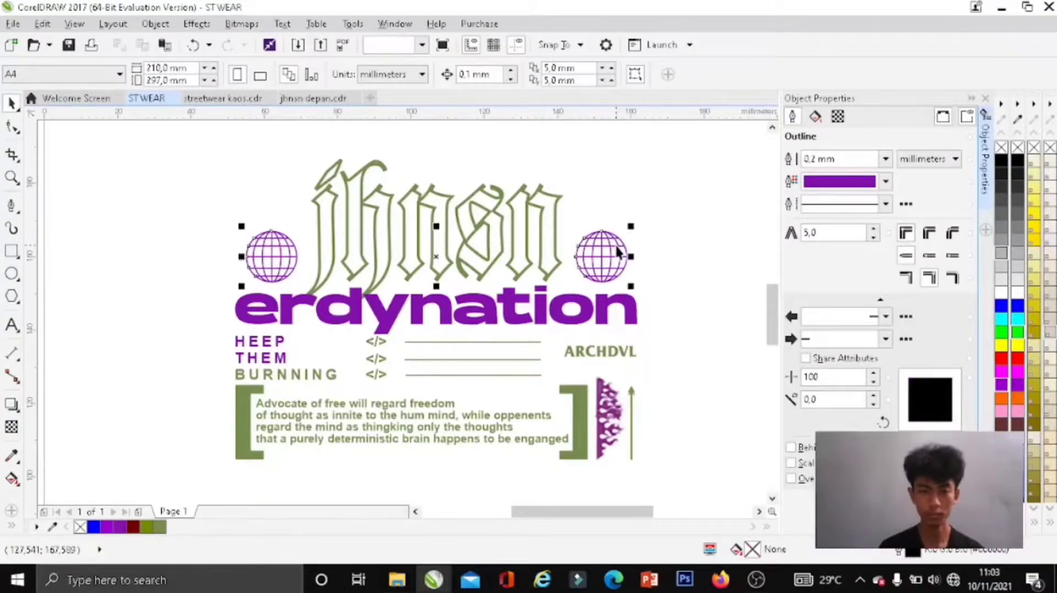
click(537, 207)
ctrl+click(540, 208)
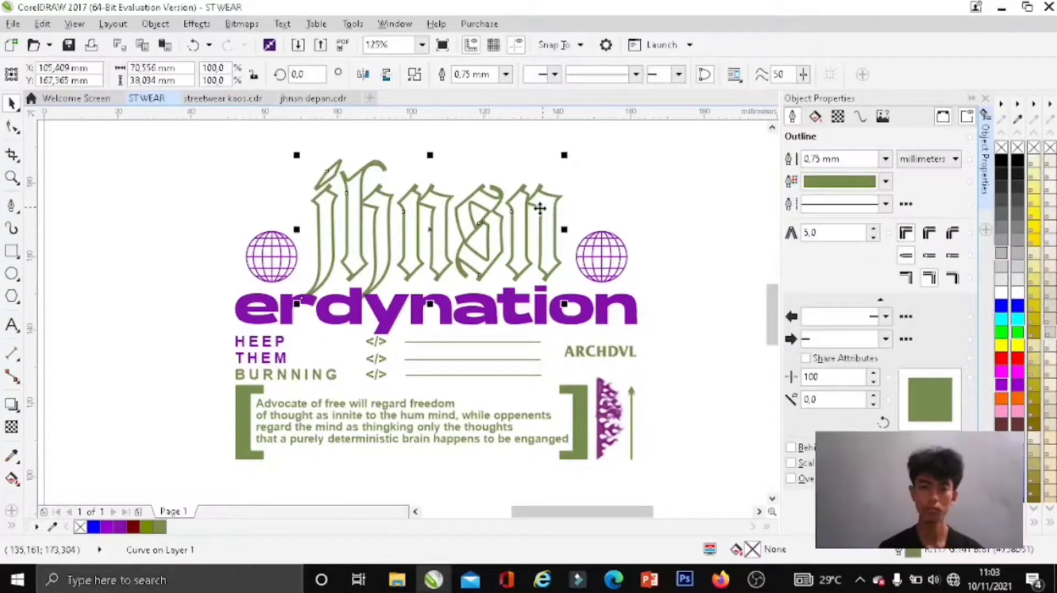
key(Left)
key(Left)
scroll(540, 208, down, 3)
scroll(521, 249, up, 2)
key(Escape)
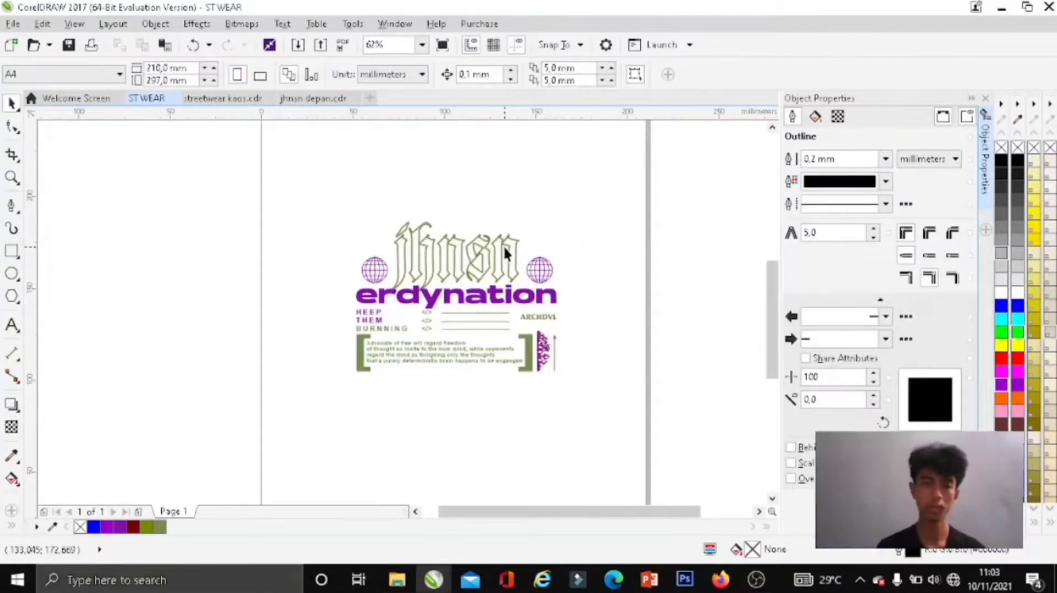
Step: Deselect the design, then start the export and clear the default file name
click(494, 250)
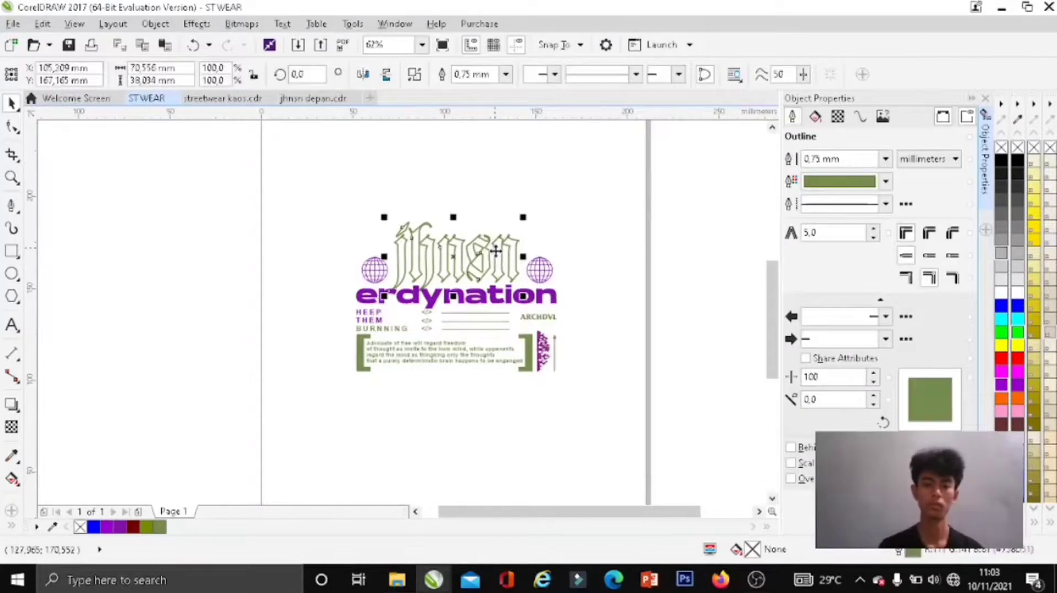
drag(192, 189, 653, 481)
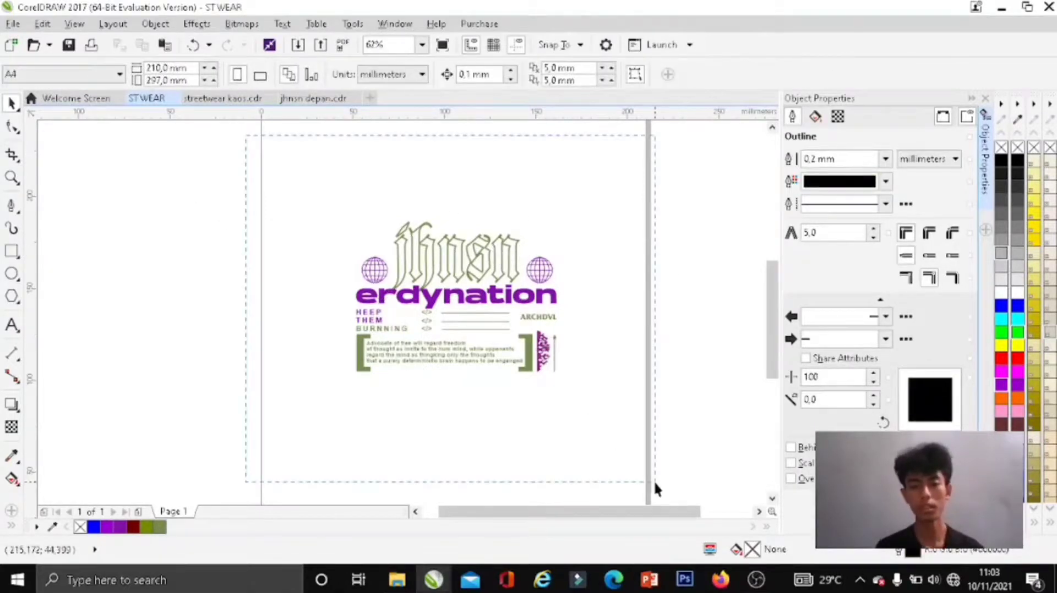
click(593, 314)
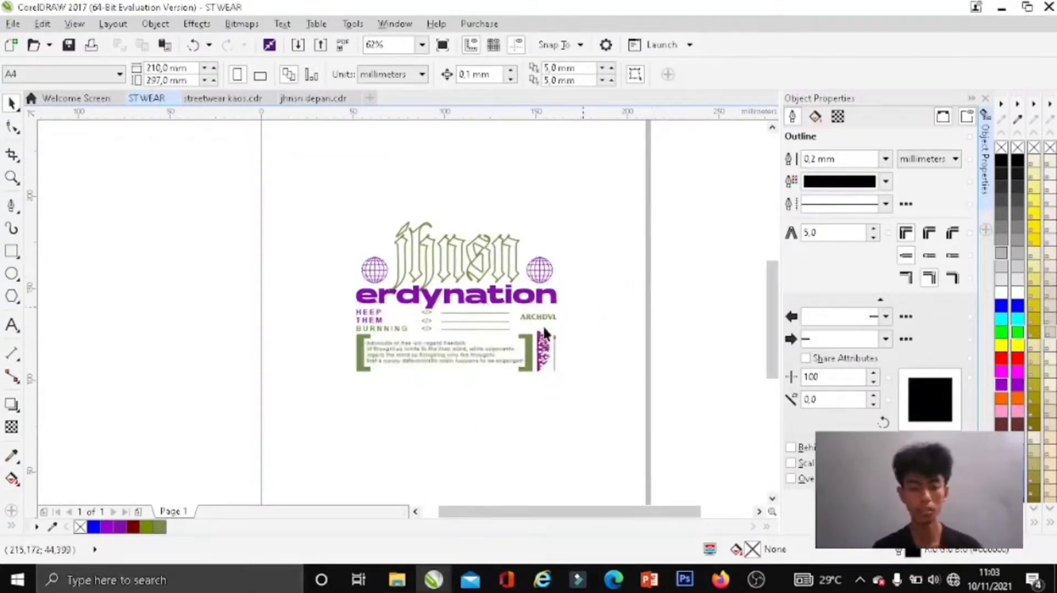
key(ctrl+e)
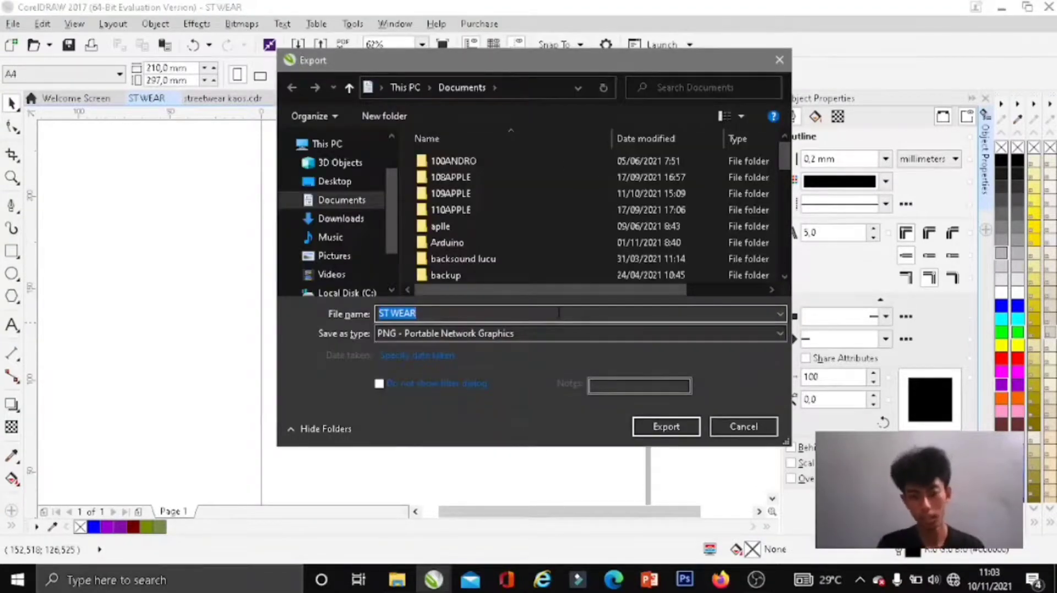
key(BackSpace)
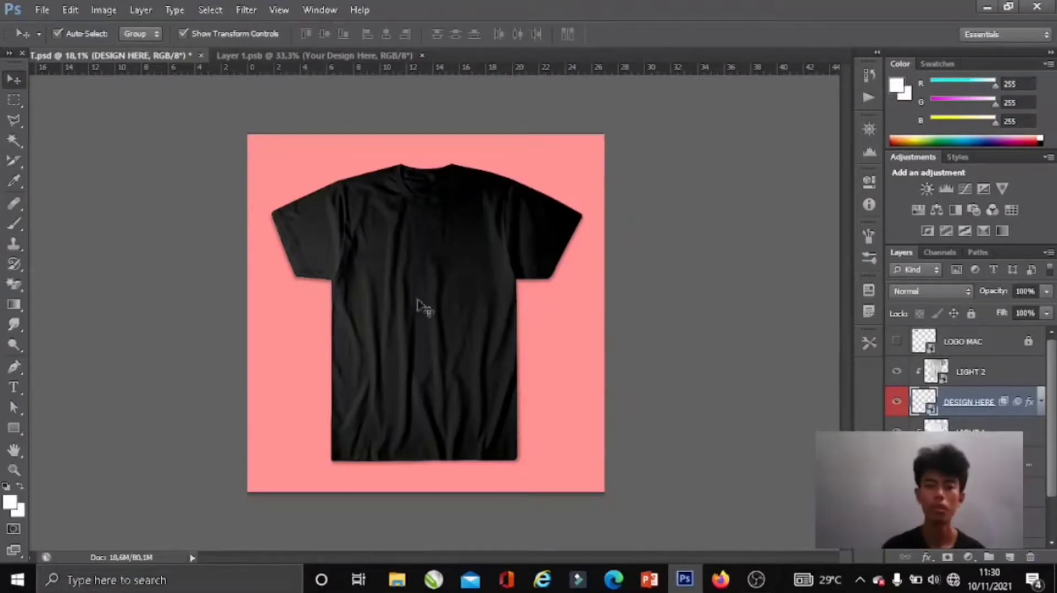
Step: Drag the ST WEAR DEPAN image from the Documents folder over to Photoshop
click(397, 580)
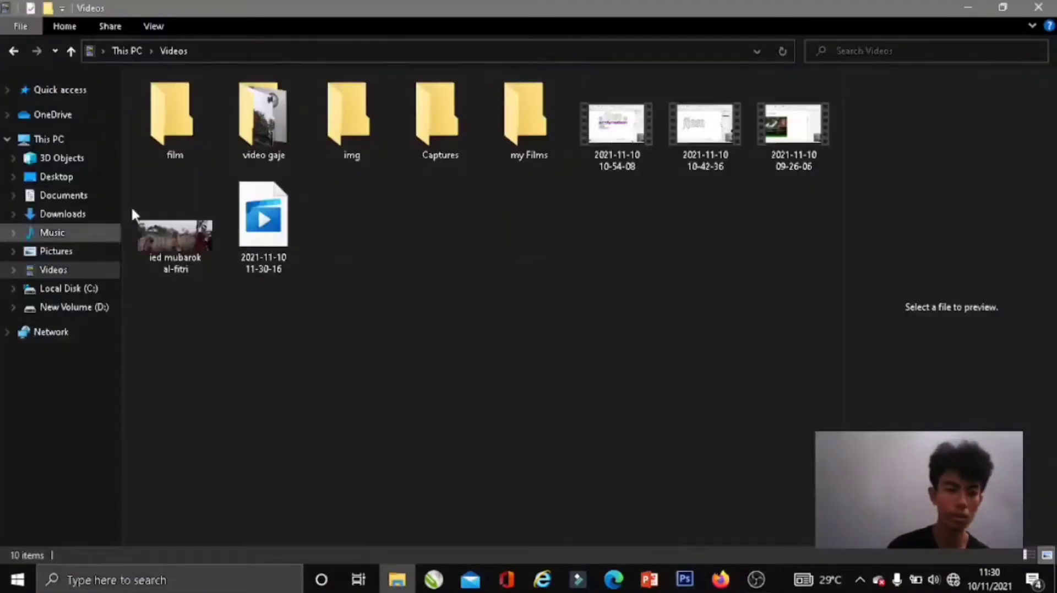
click(90, 204)
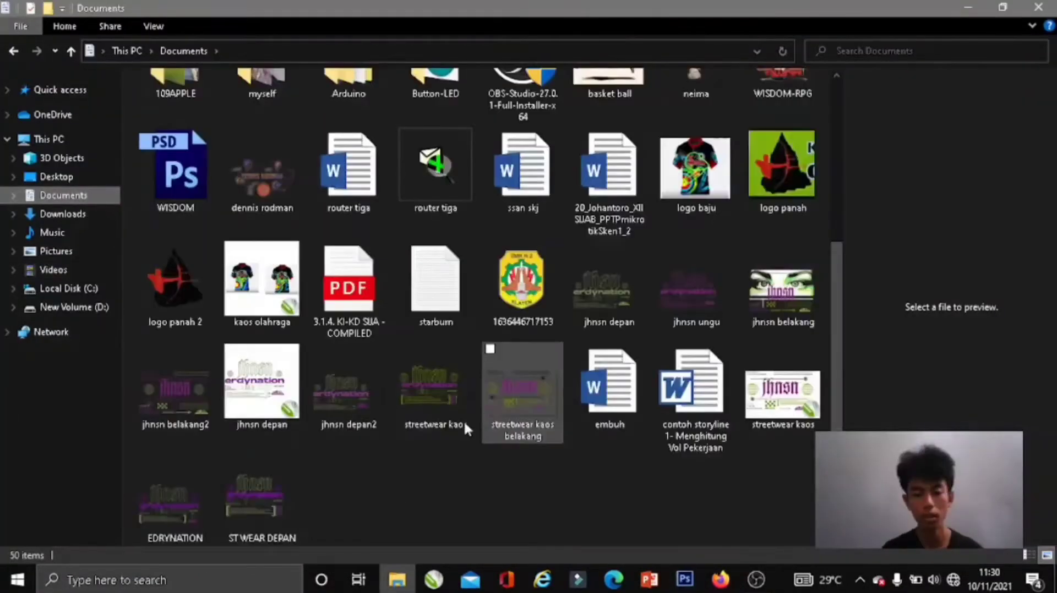
click(269, 494)
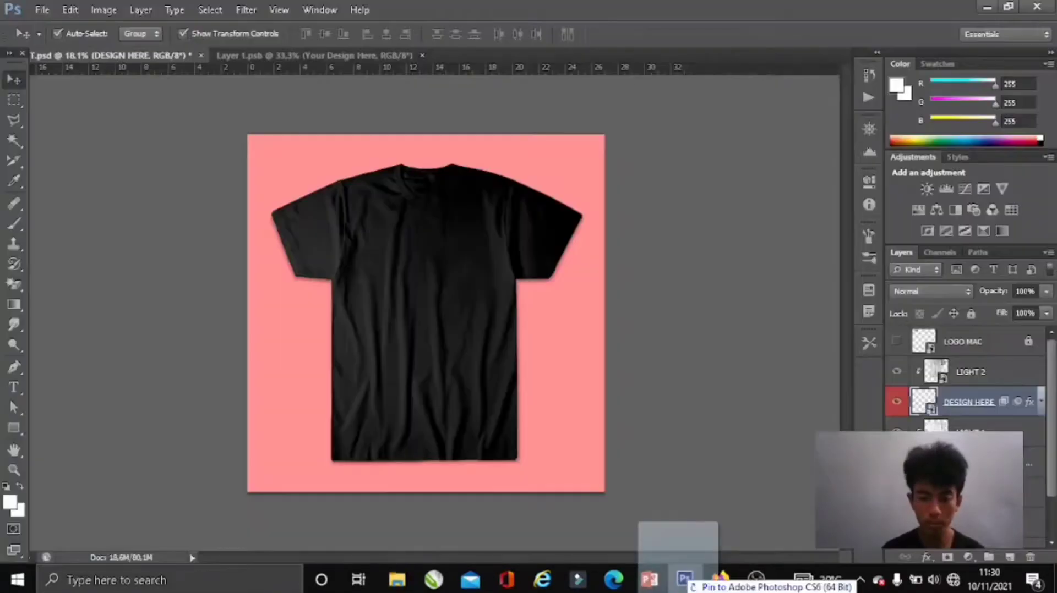
mouse_move(601, 518)
mouse_down()
mouse_move(787, 435)
mouse_move(329, 17)
mouse_up()
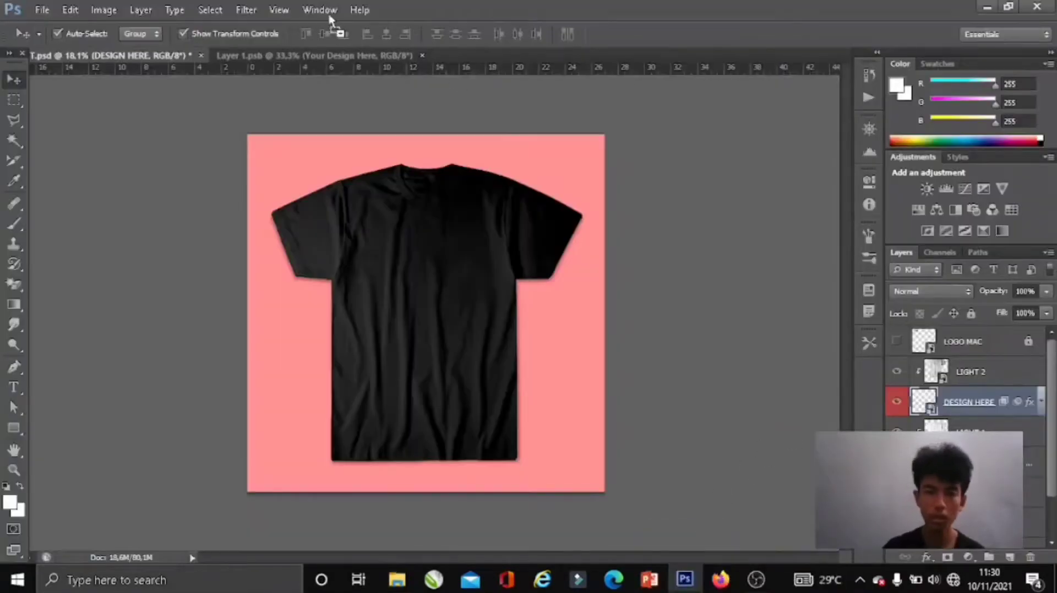
Step: Place the ST WEAR DEPAN image in the Layer 1.psb document, shift it slightly right, and commit
mouse_move(318, 51)
mouse_down()
mouse_move(401, 344)
mouse_move(439, 256)
mouse_up()
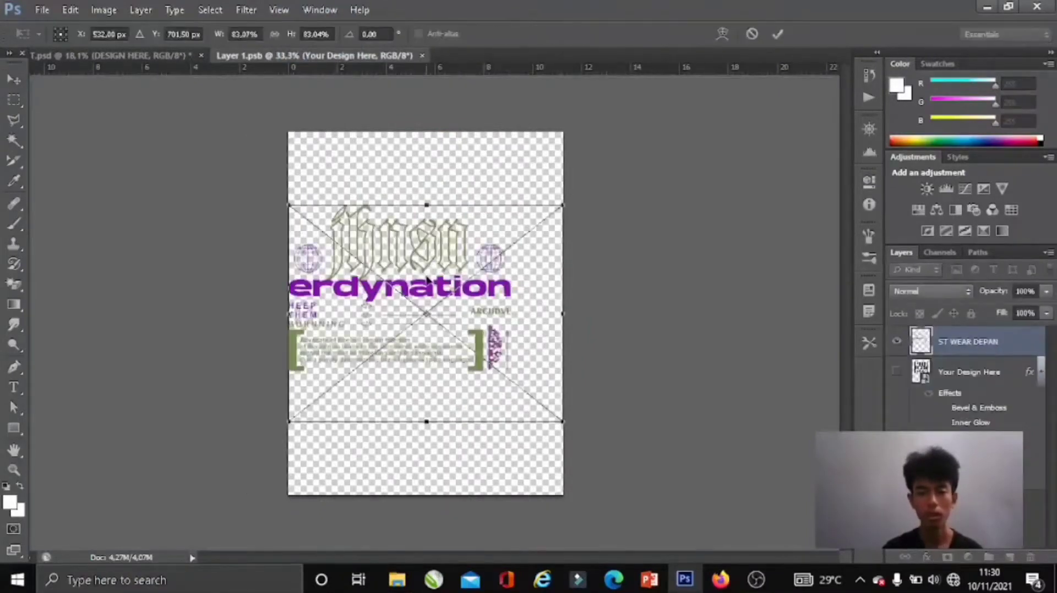
drag(427, 300, 447, 290)
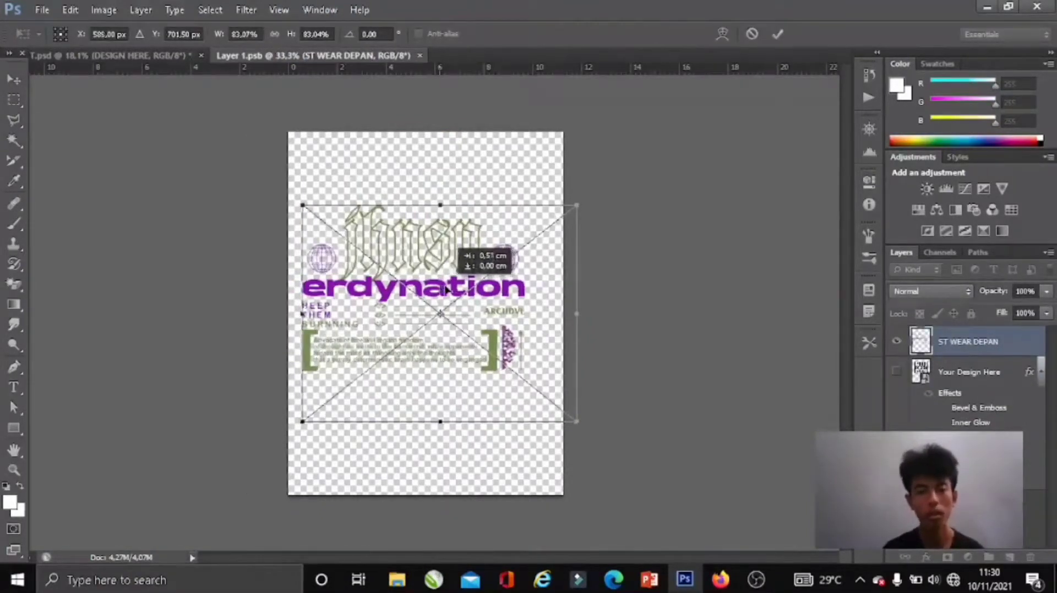
click(779, 36)
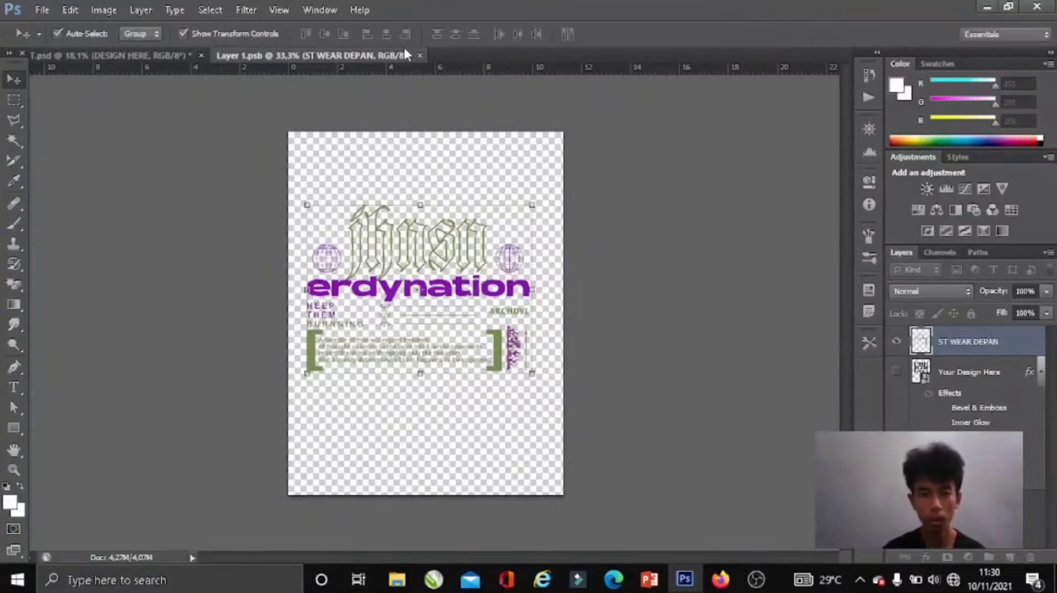
Step: Adjust the artwork's position in Layer 1.psb, save it, and check the updated T-shirt mockup
click(110, 55)
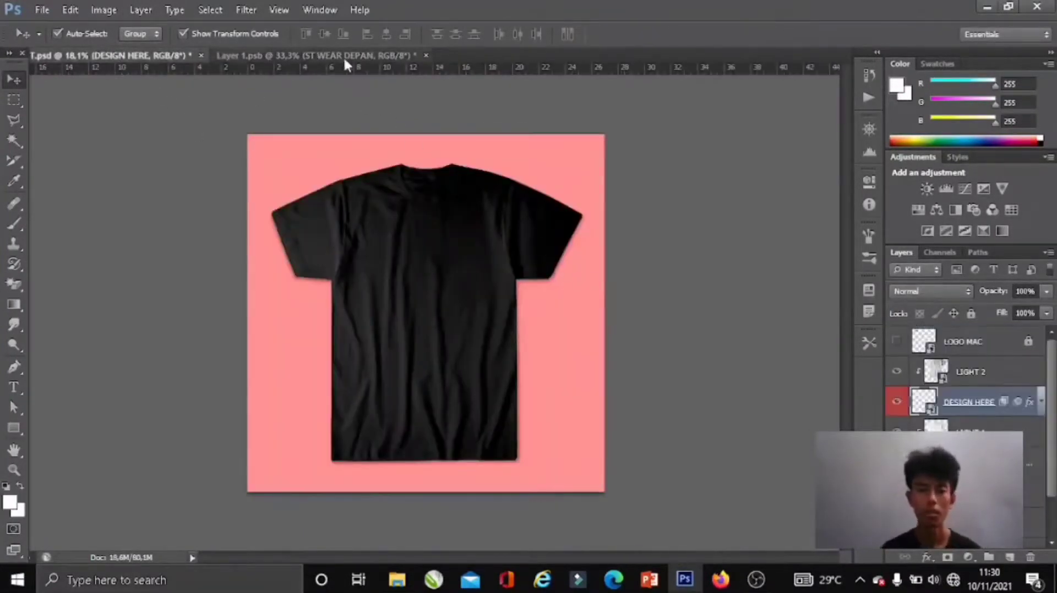
click(345, 56)
drag(452, 303, 457, 292)
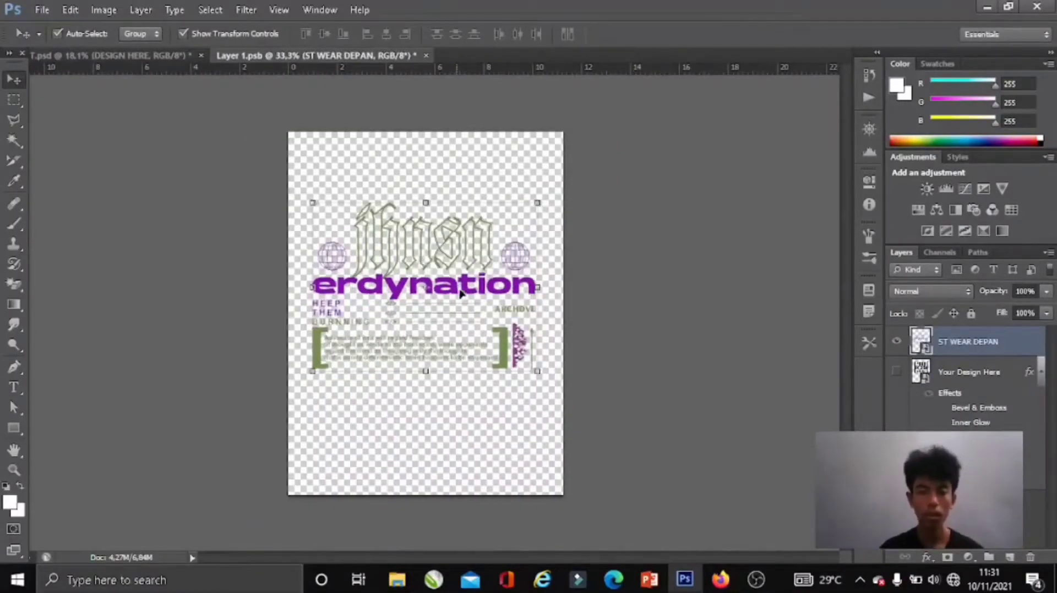
click(661, 226)
key(ctrl+s)
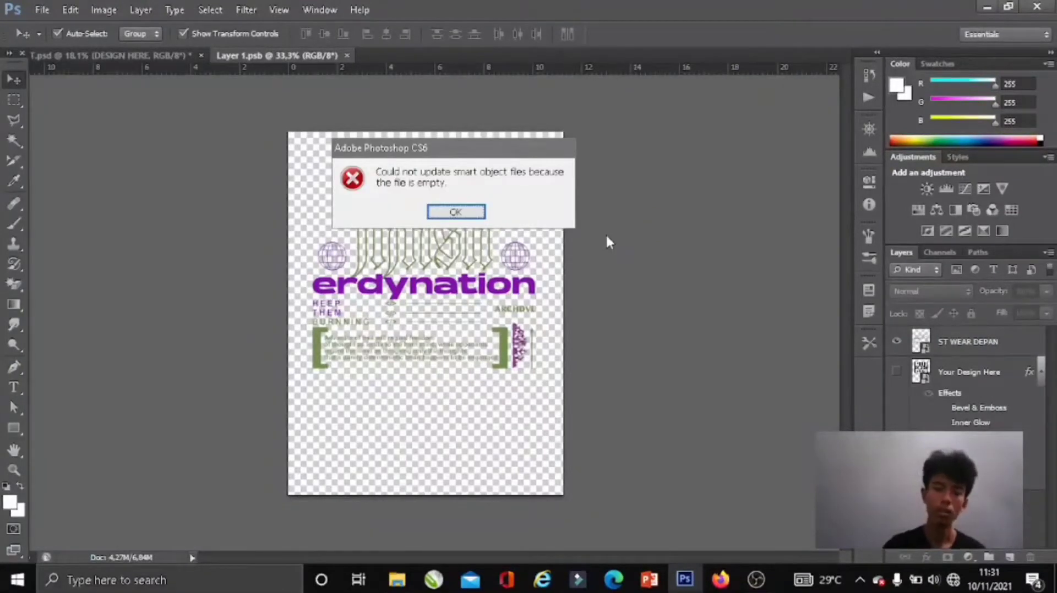
key(Return)
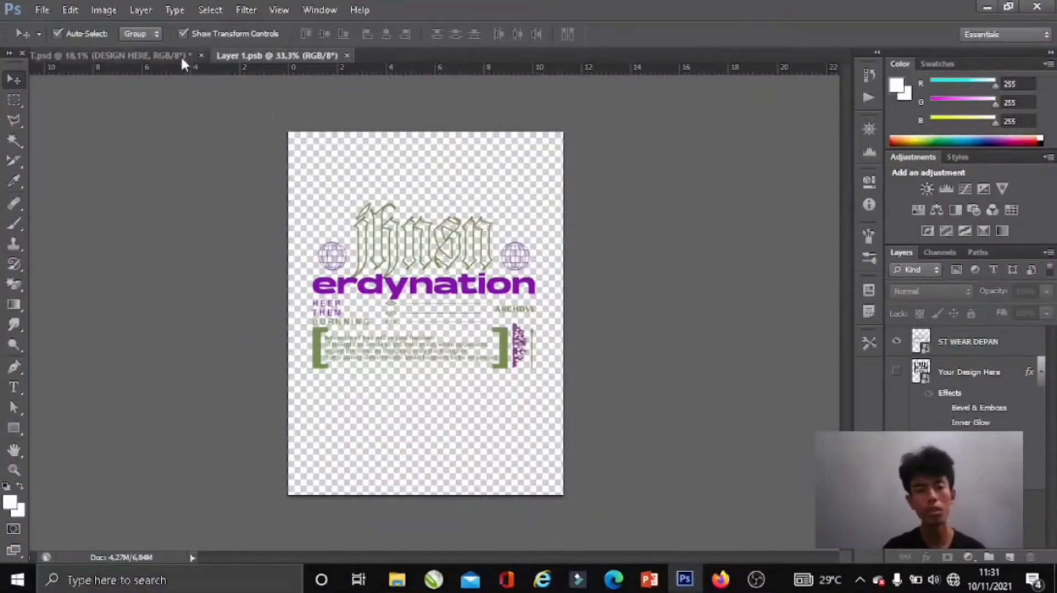
click(173, 54)
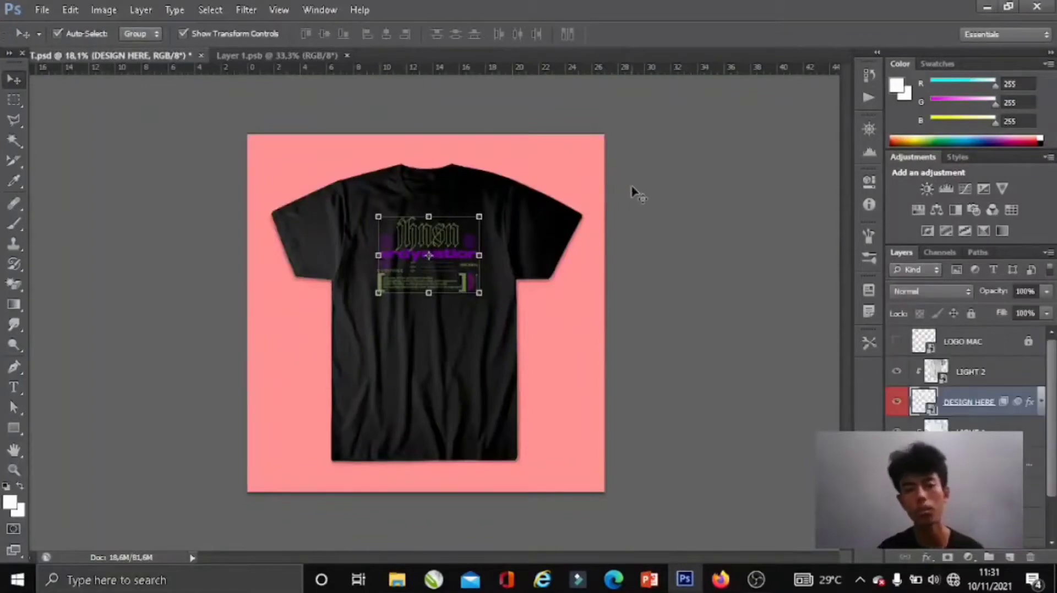
Step: Scale the LIGHT 2 lighting layer up to about 103% over the shirt design
key(ctrl+0)
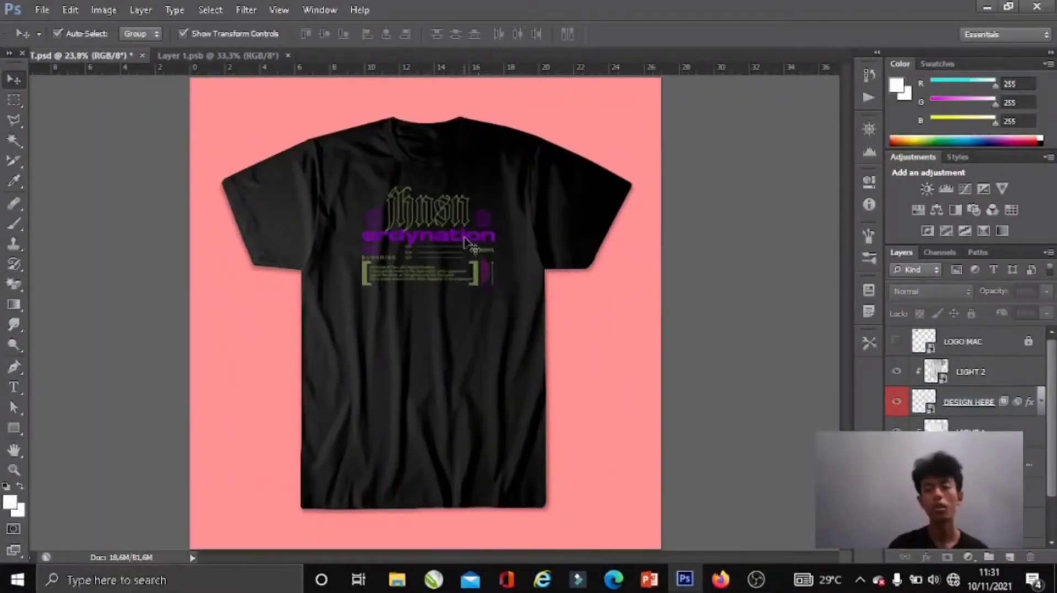
click(465, 242)
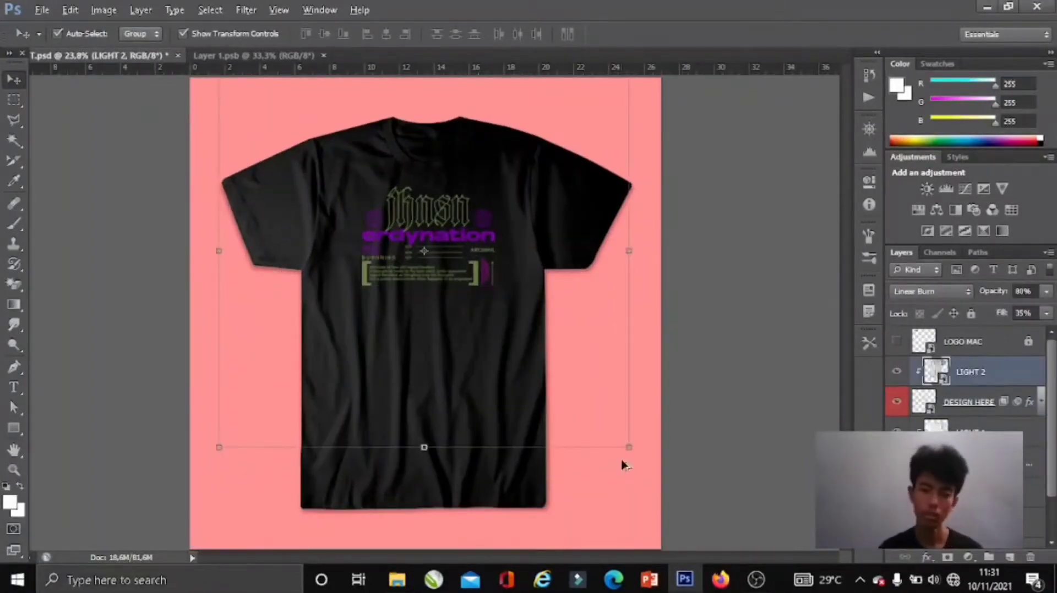
drag(629, 449, 636, 464)
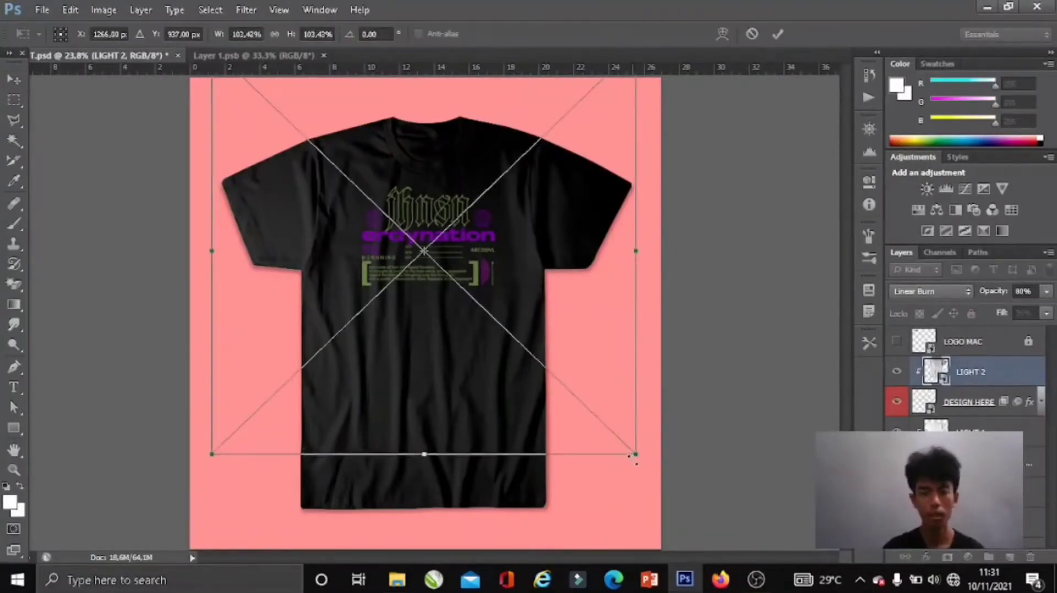
drag(636, 463, 635, 463)
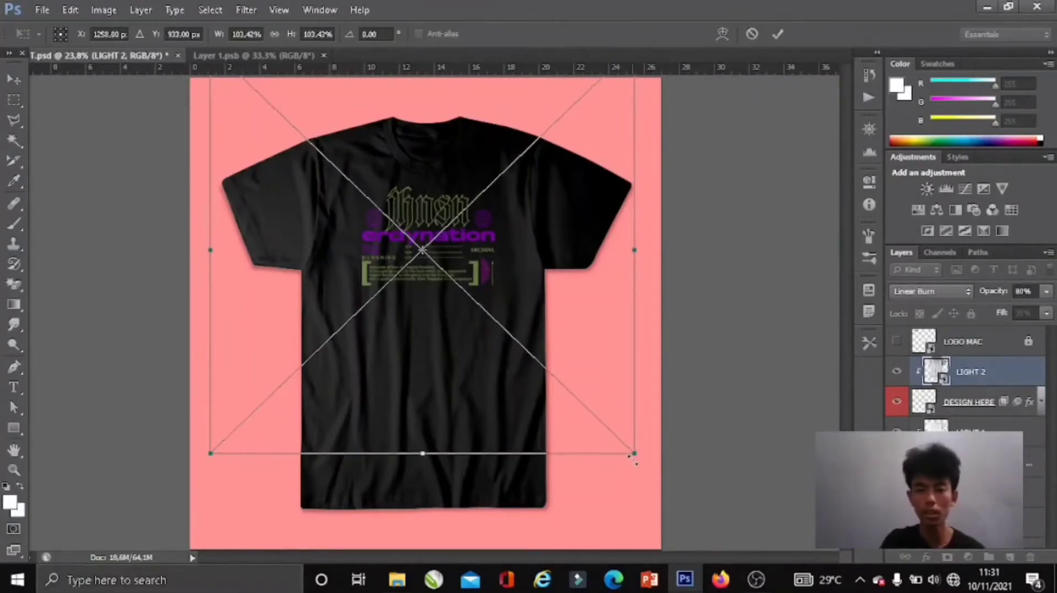
key(Return)
click(739, 264)
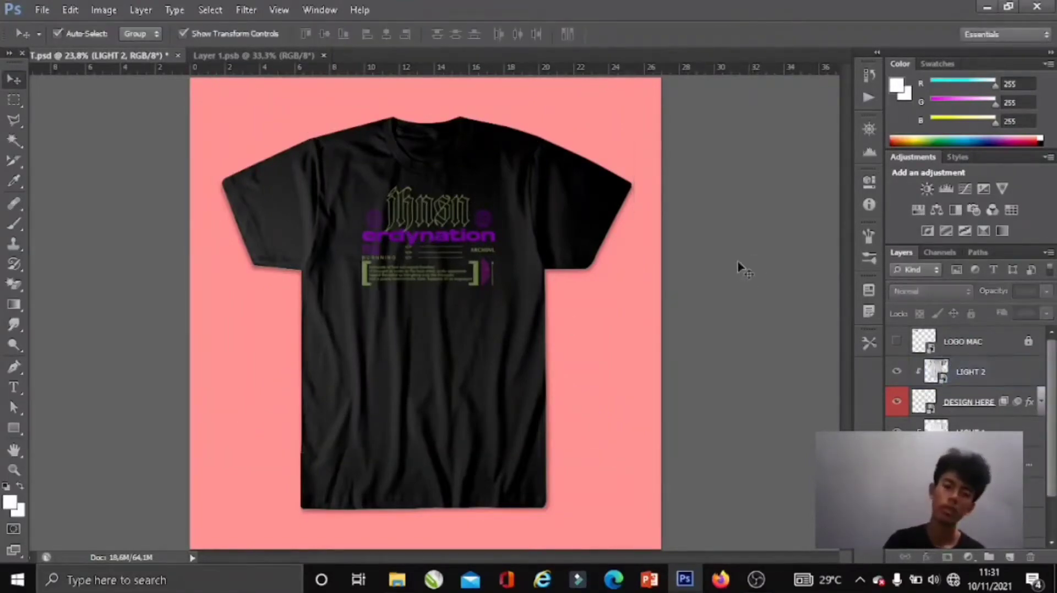
scroll(692, 283, down, 1)
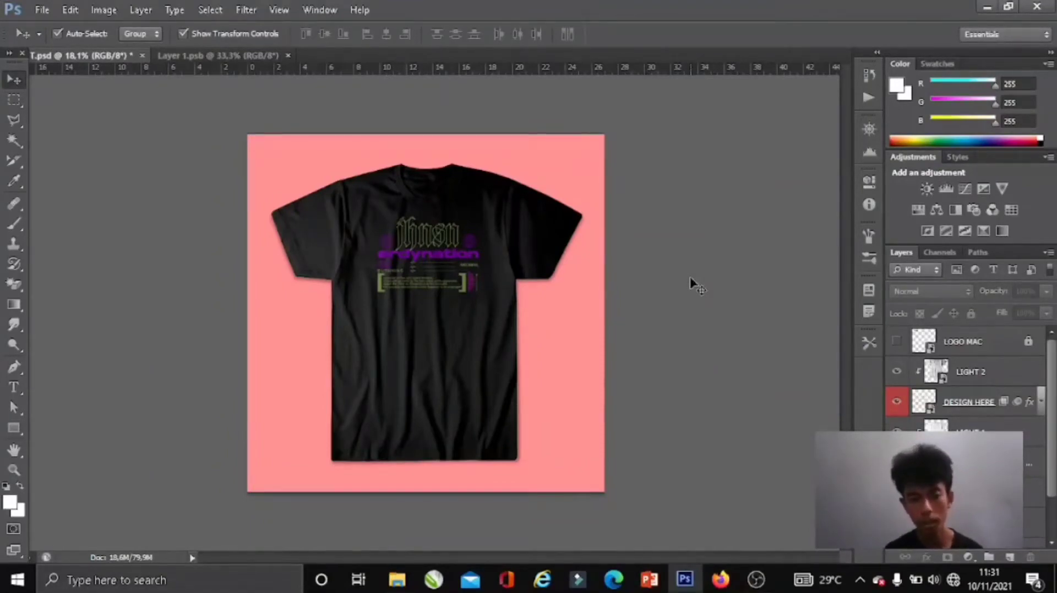
scroll(507, 236, up, 1)
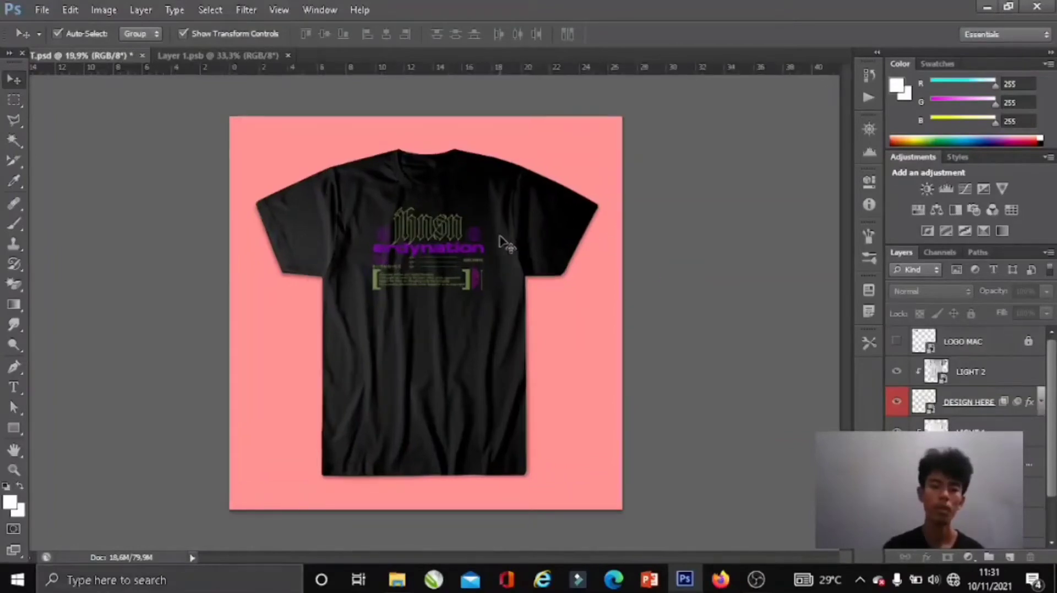
scroll(473, 227, up, 1)
scroll(440, 220, up, 1)
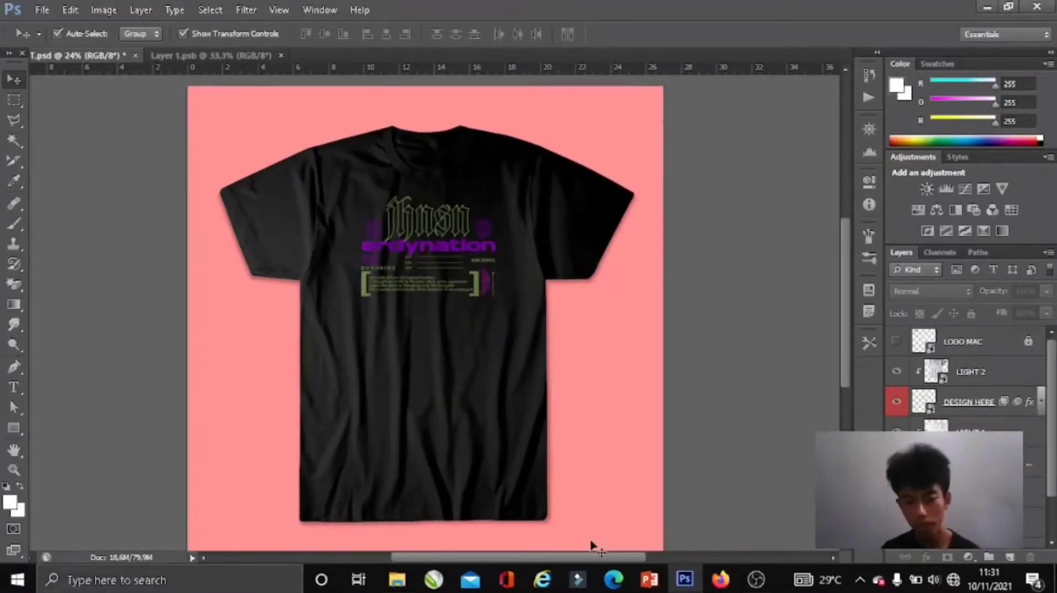
click(770, 572)
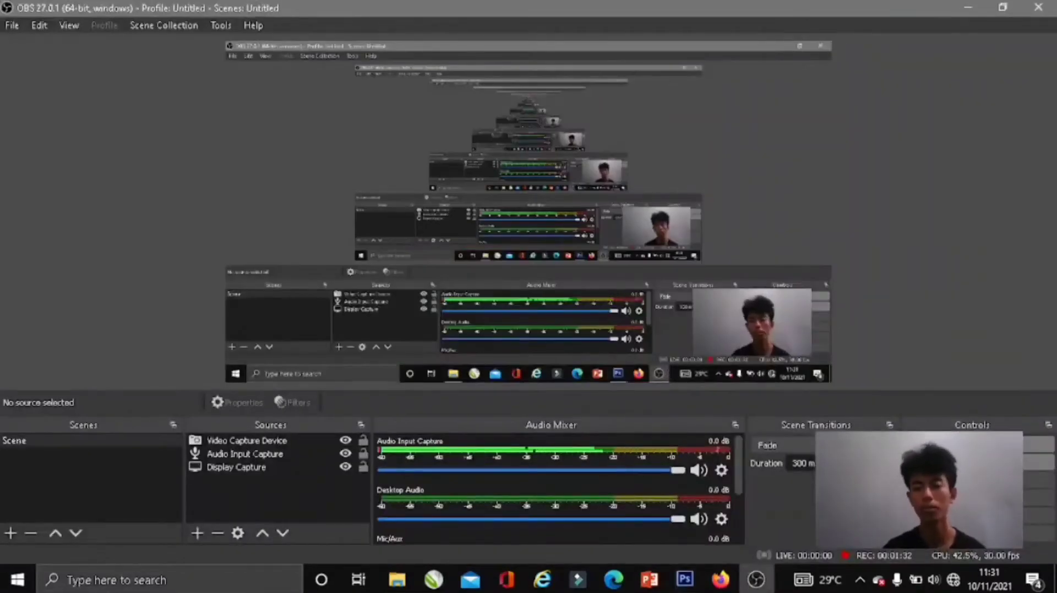